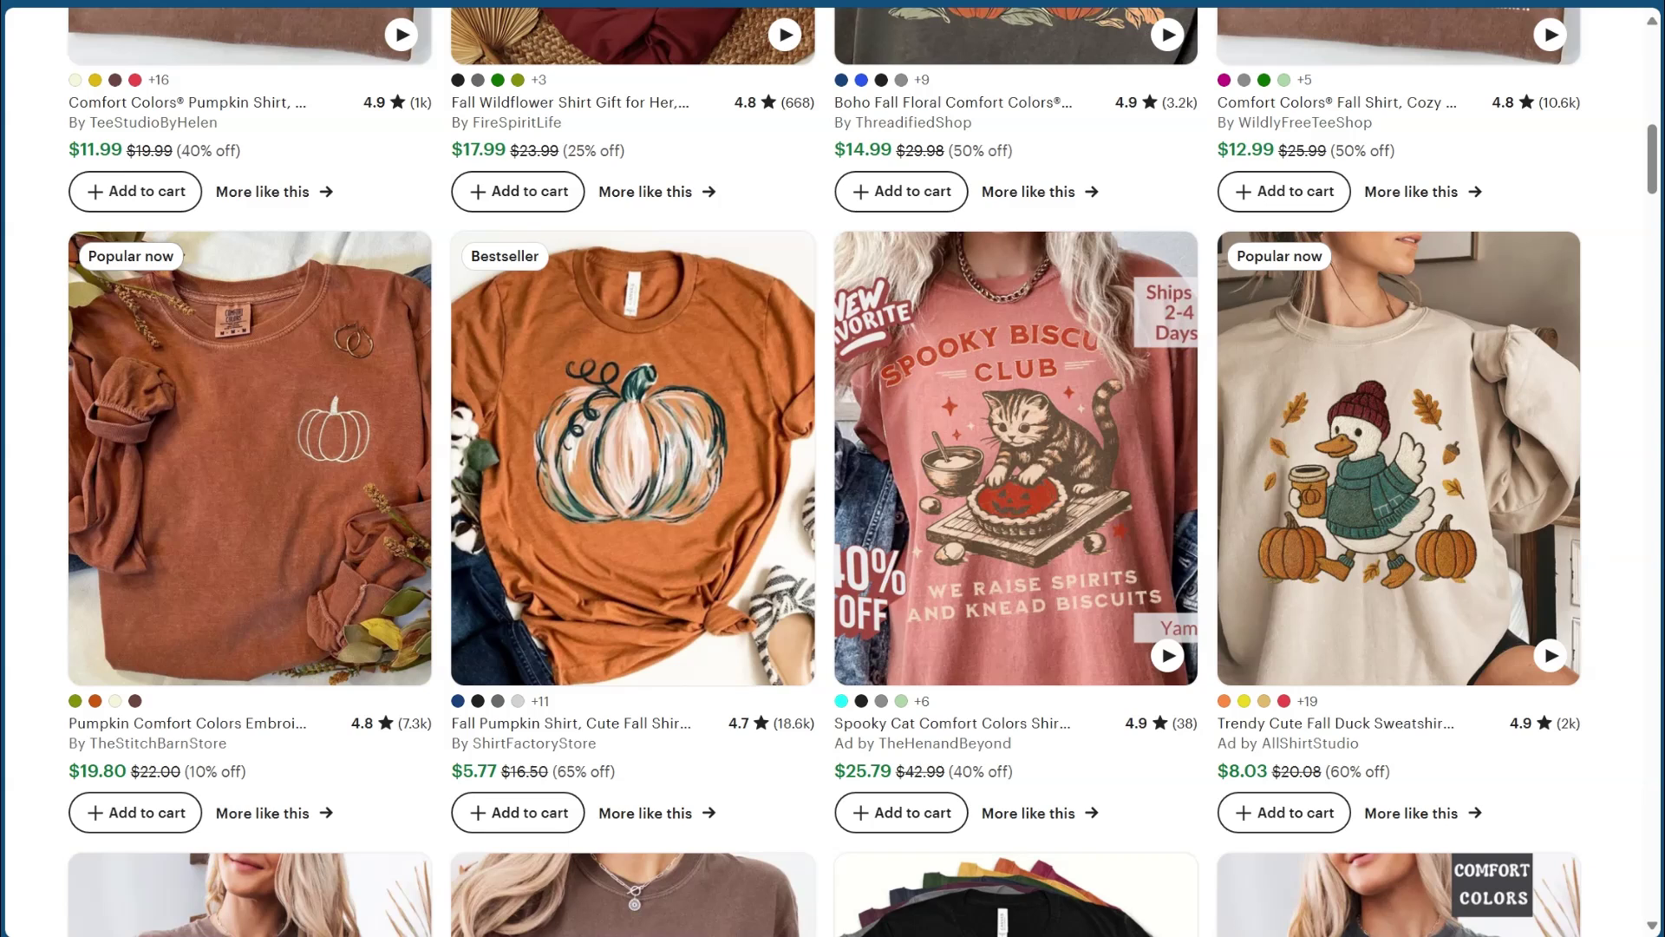
Scroll through the 'tshirt design' template results, then return to the design's stacked pumpkins page 4.
scroll(832, 468, up, 10)
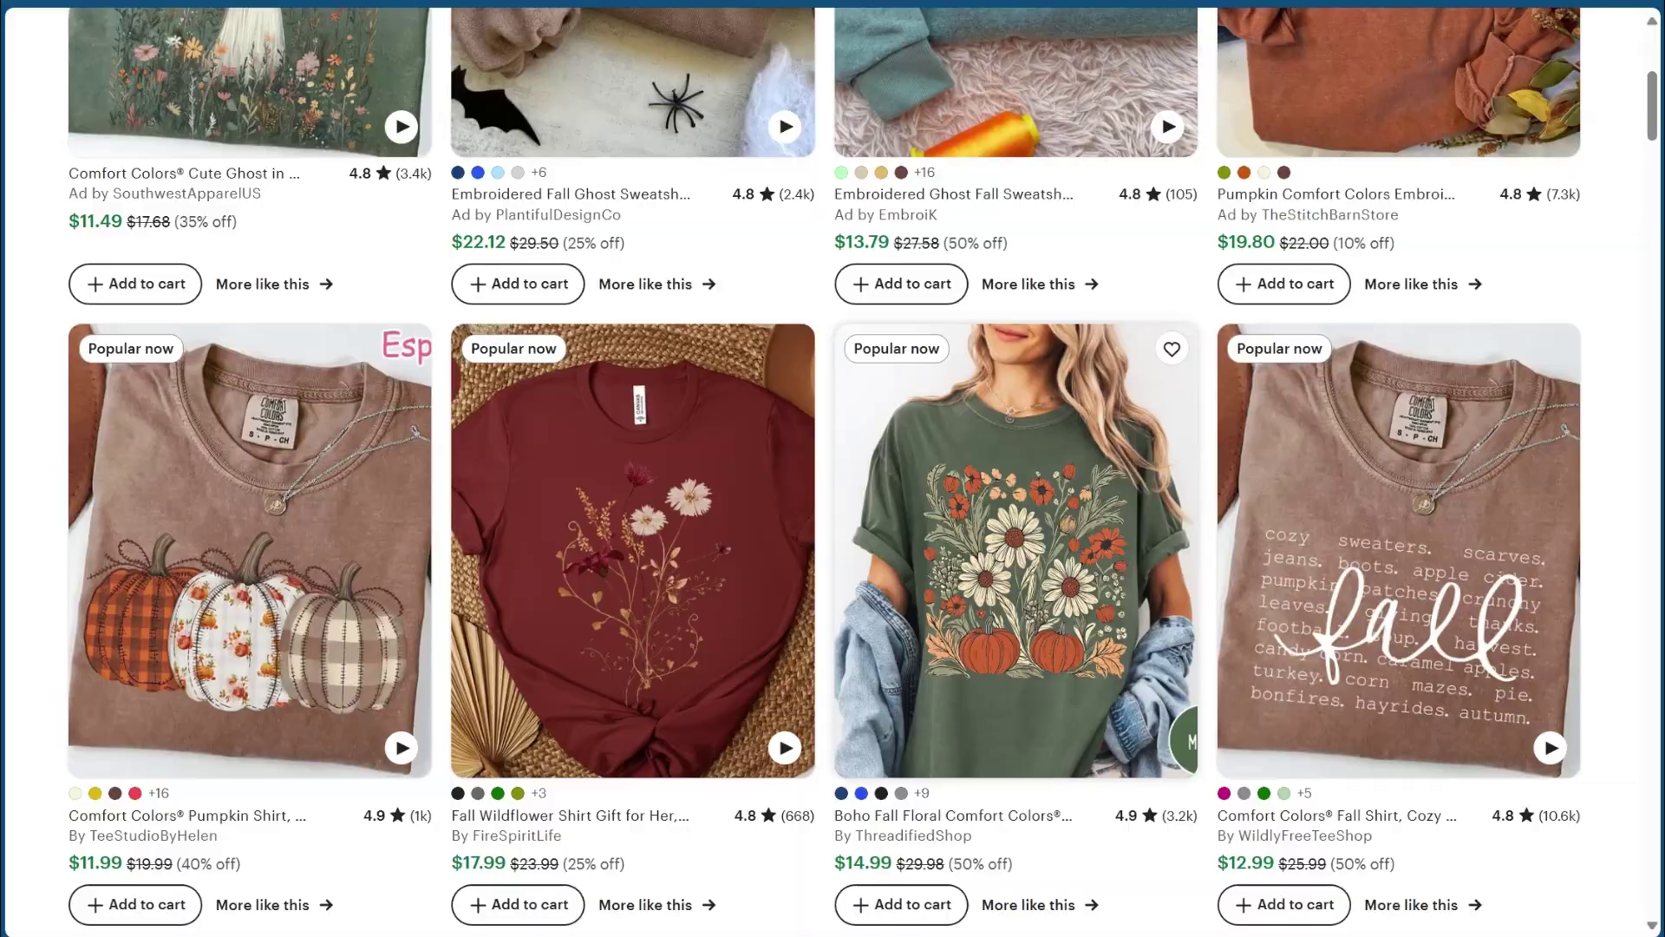
scroll(833, 469, up, 4)
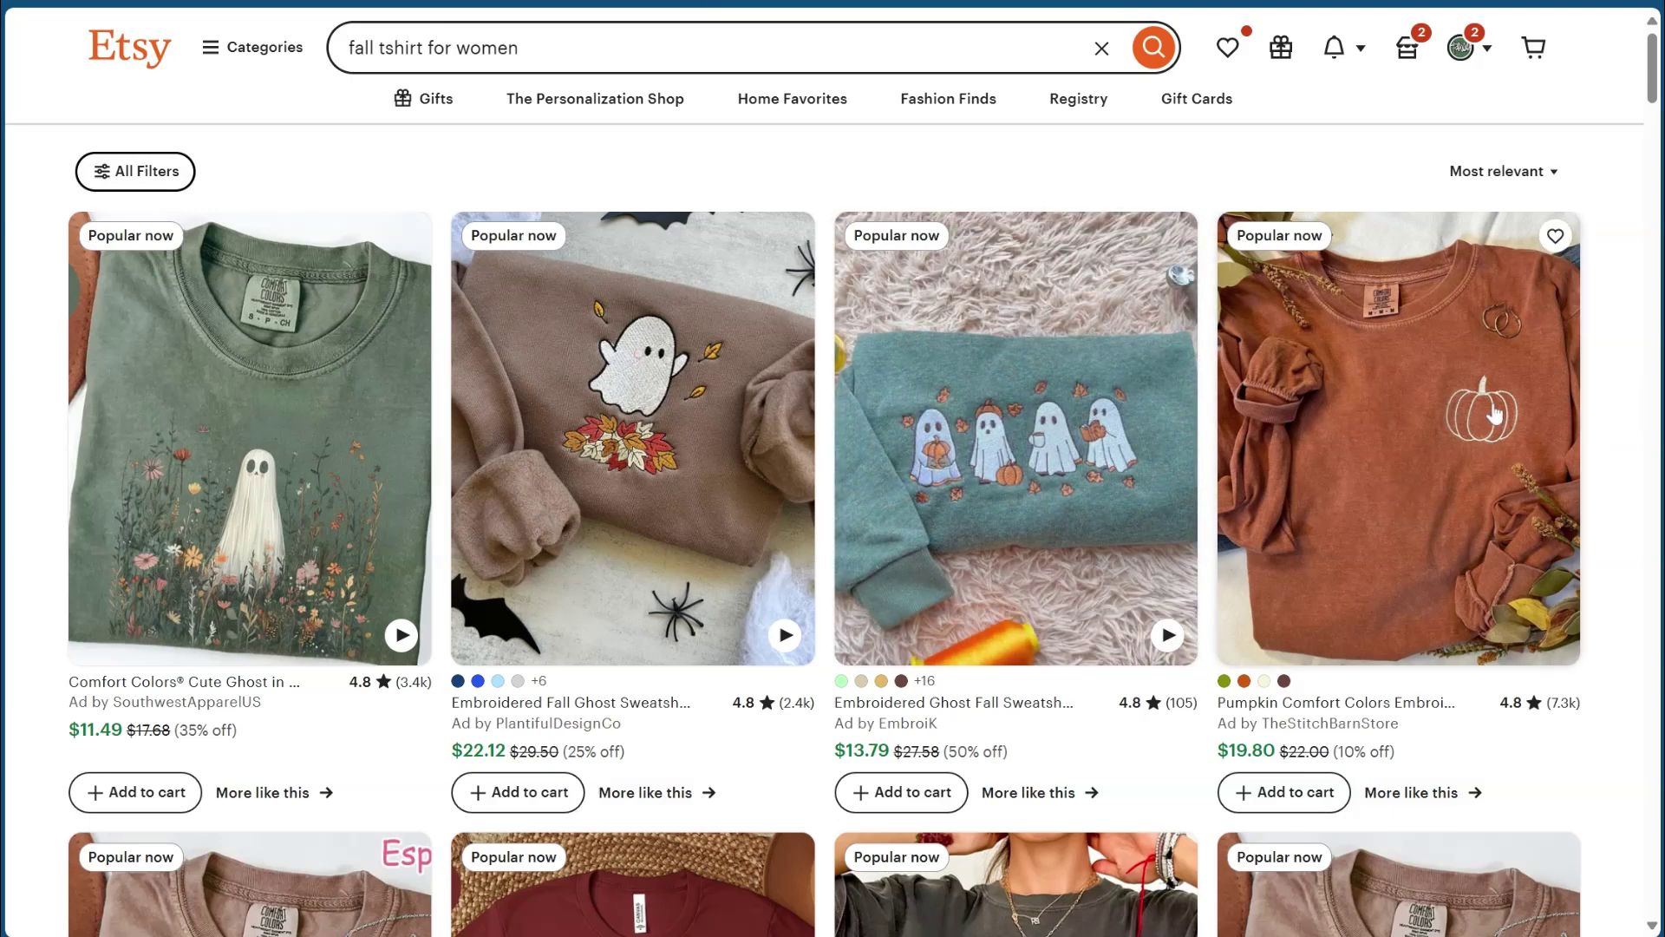
scroll(1350, 442, down, 2)
scroll(1350, 442, down, 2)
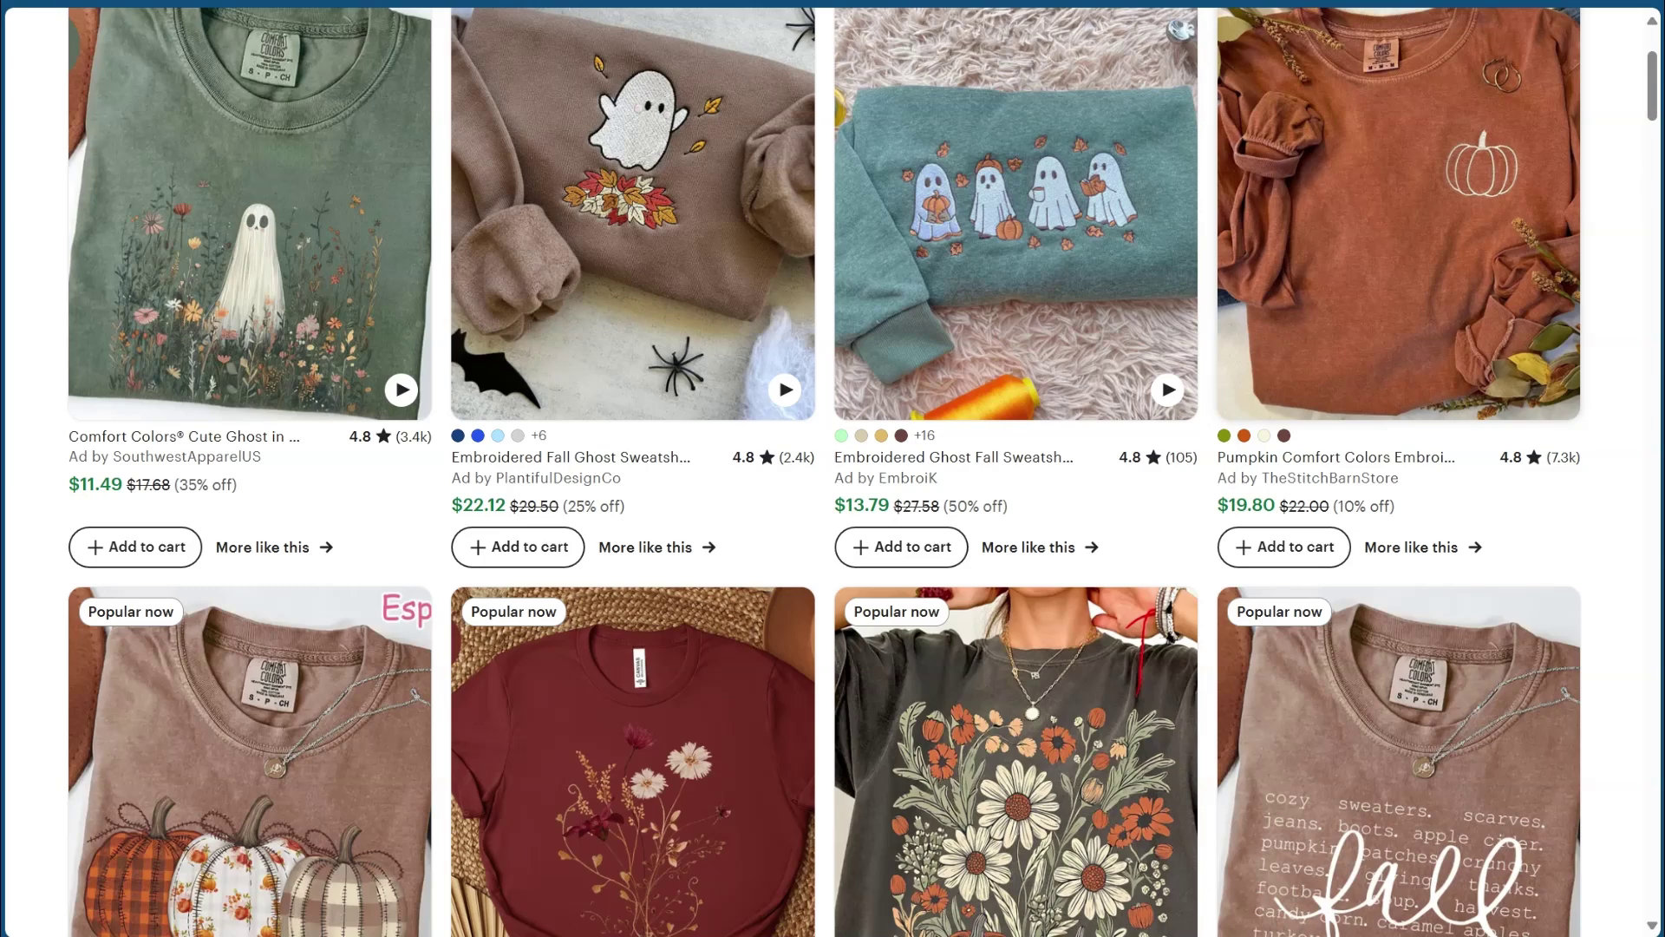
scroll(1407, 208, up, 2)
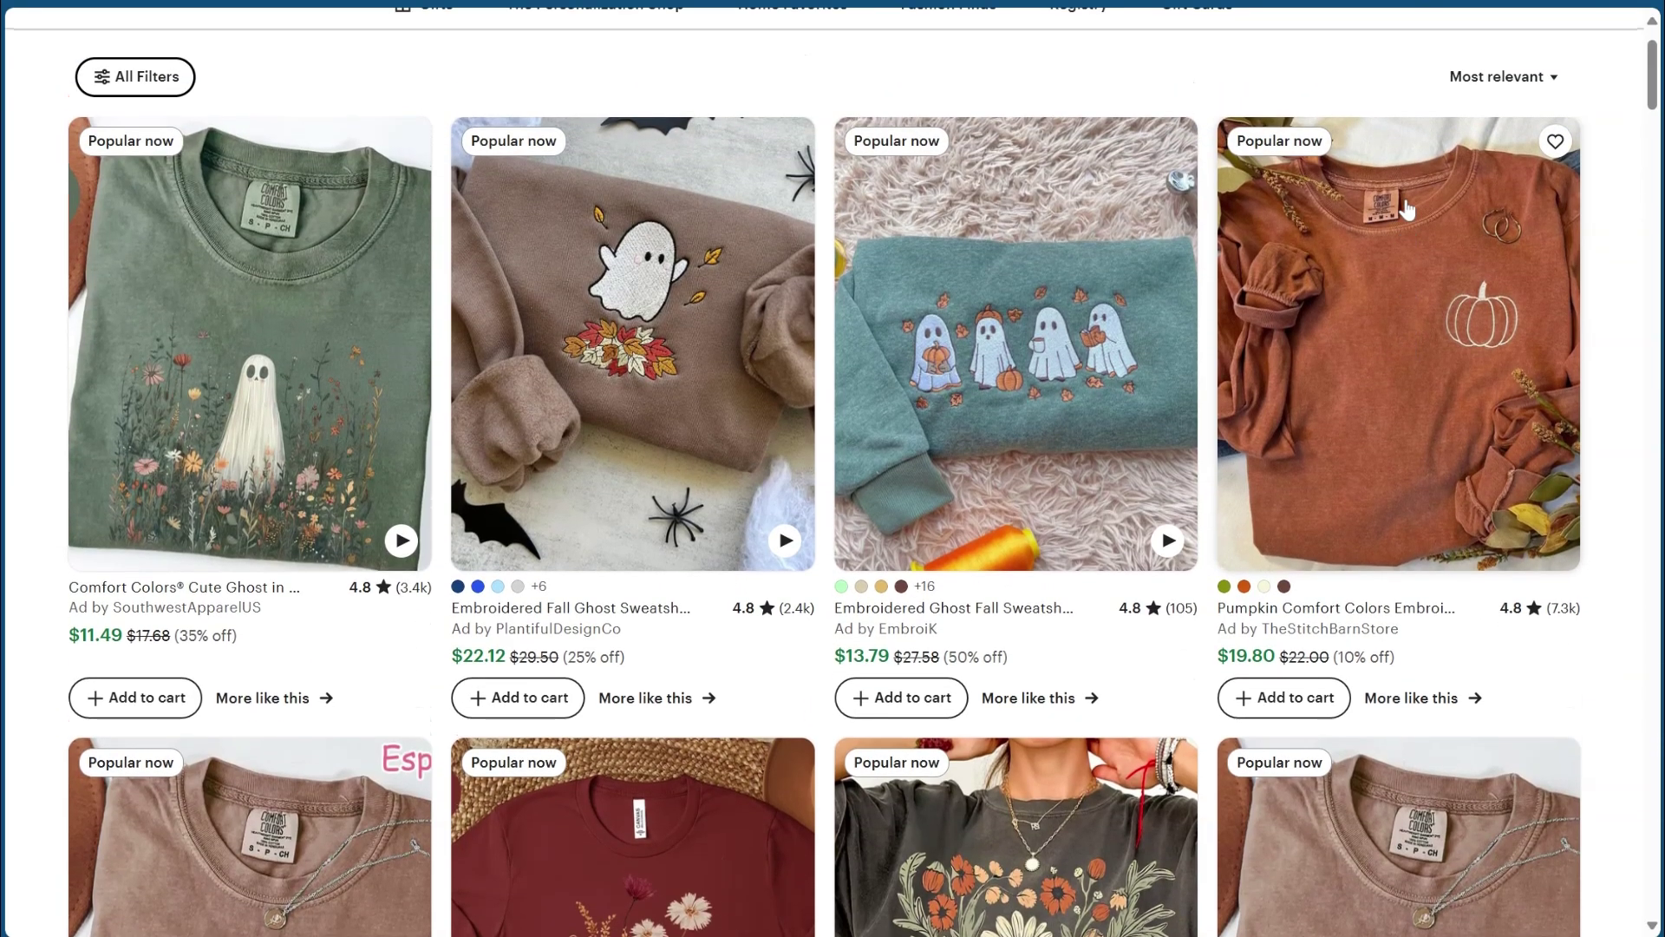
scroll(1406, 208, down, 1)
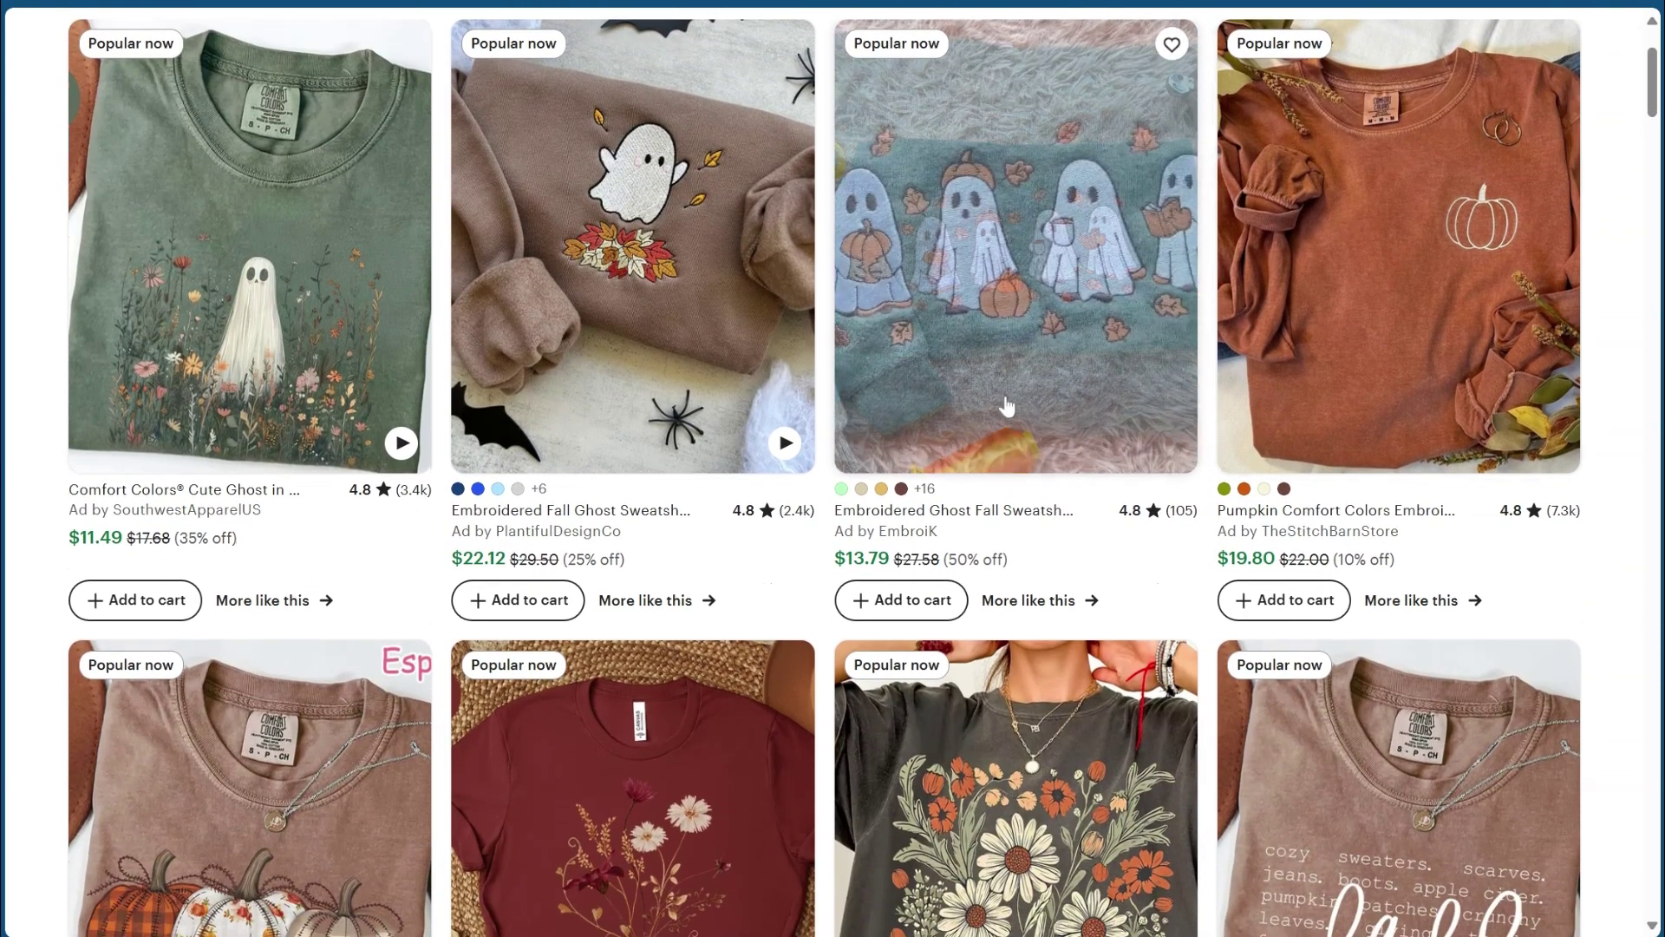
scroll(1004, 408, down, 4)
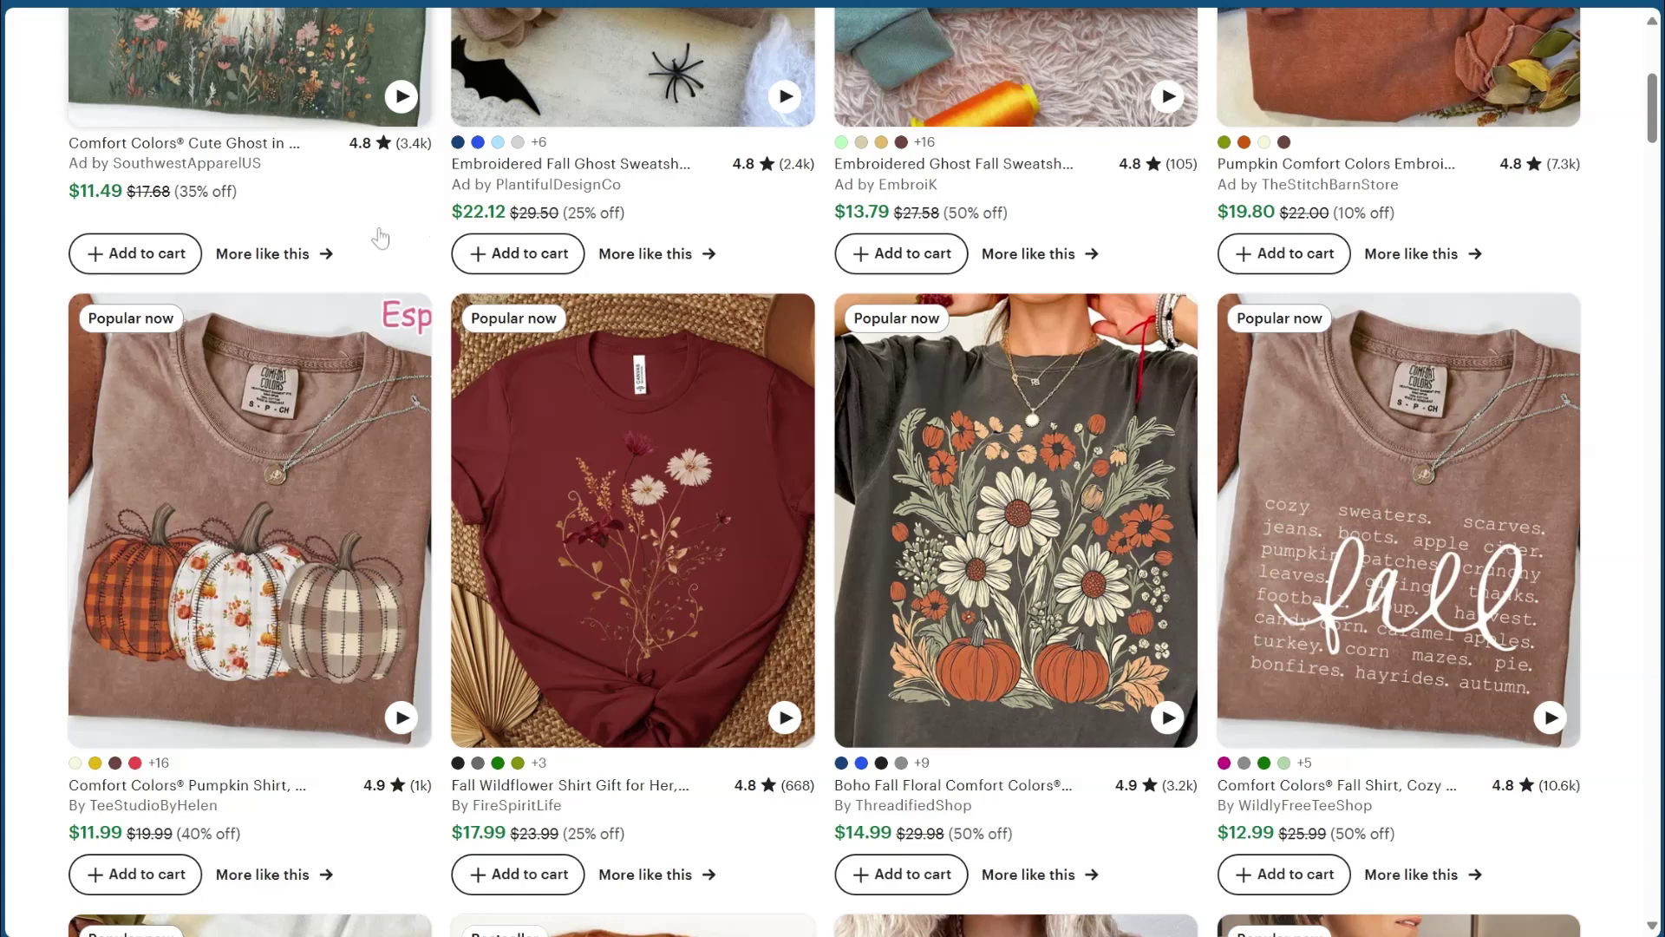
scroll(380, 236, down, 2)
scroll(380, 236, down, 2)
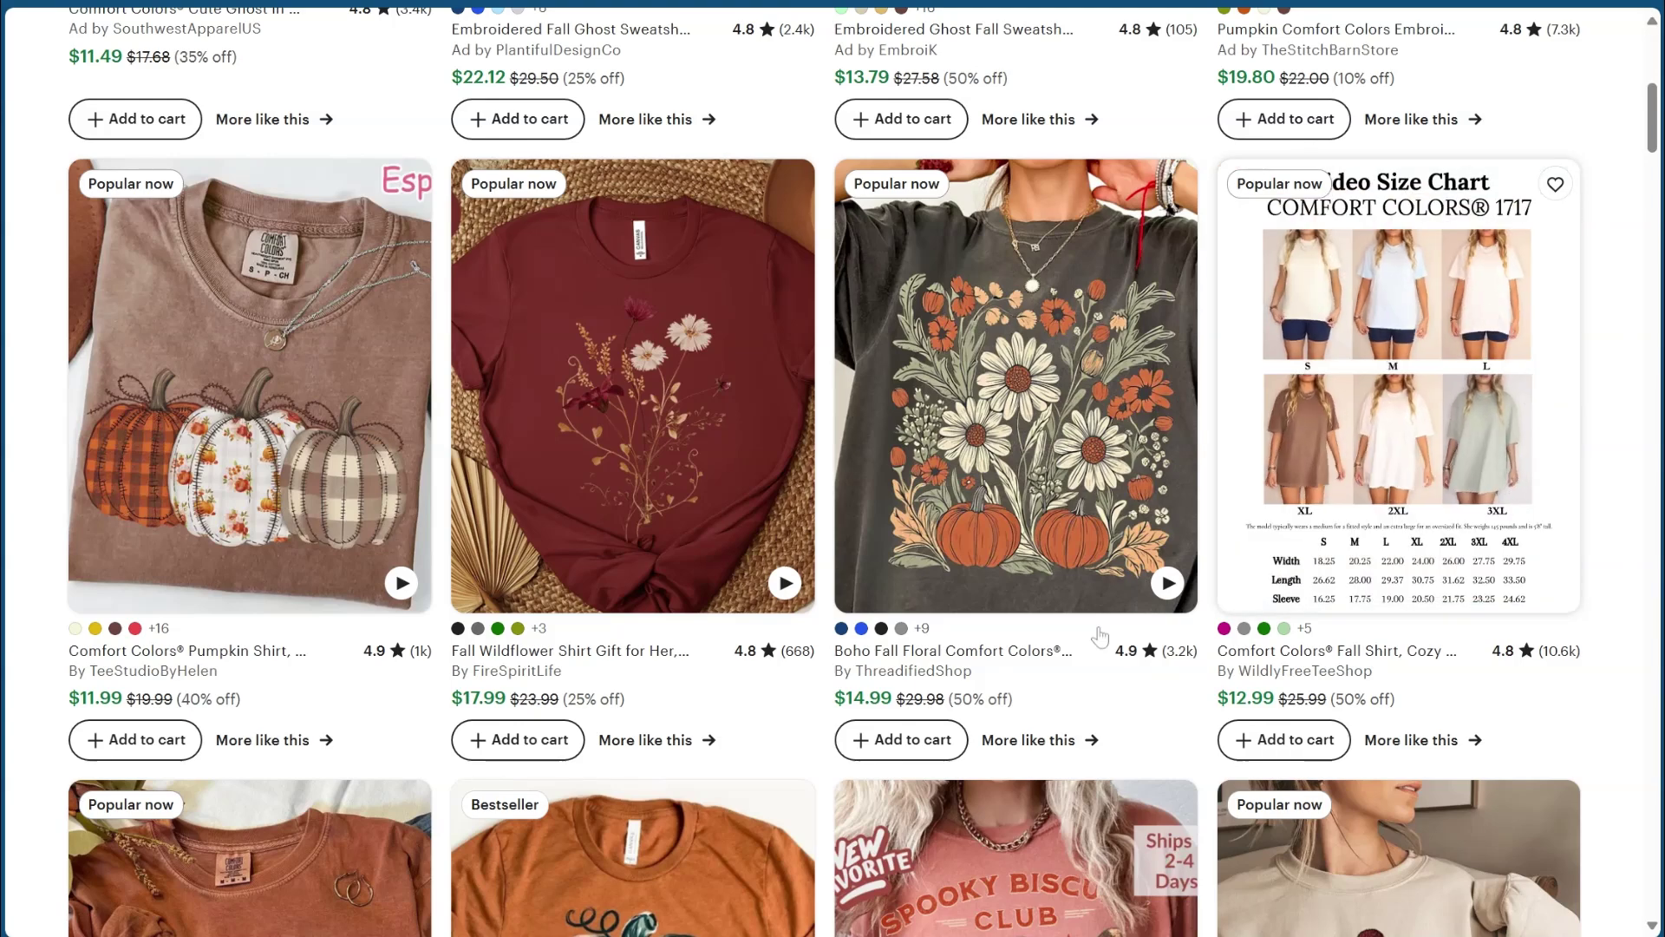
scroll(952, 646, down, 4)
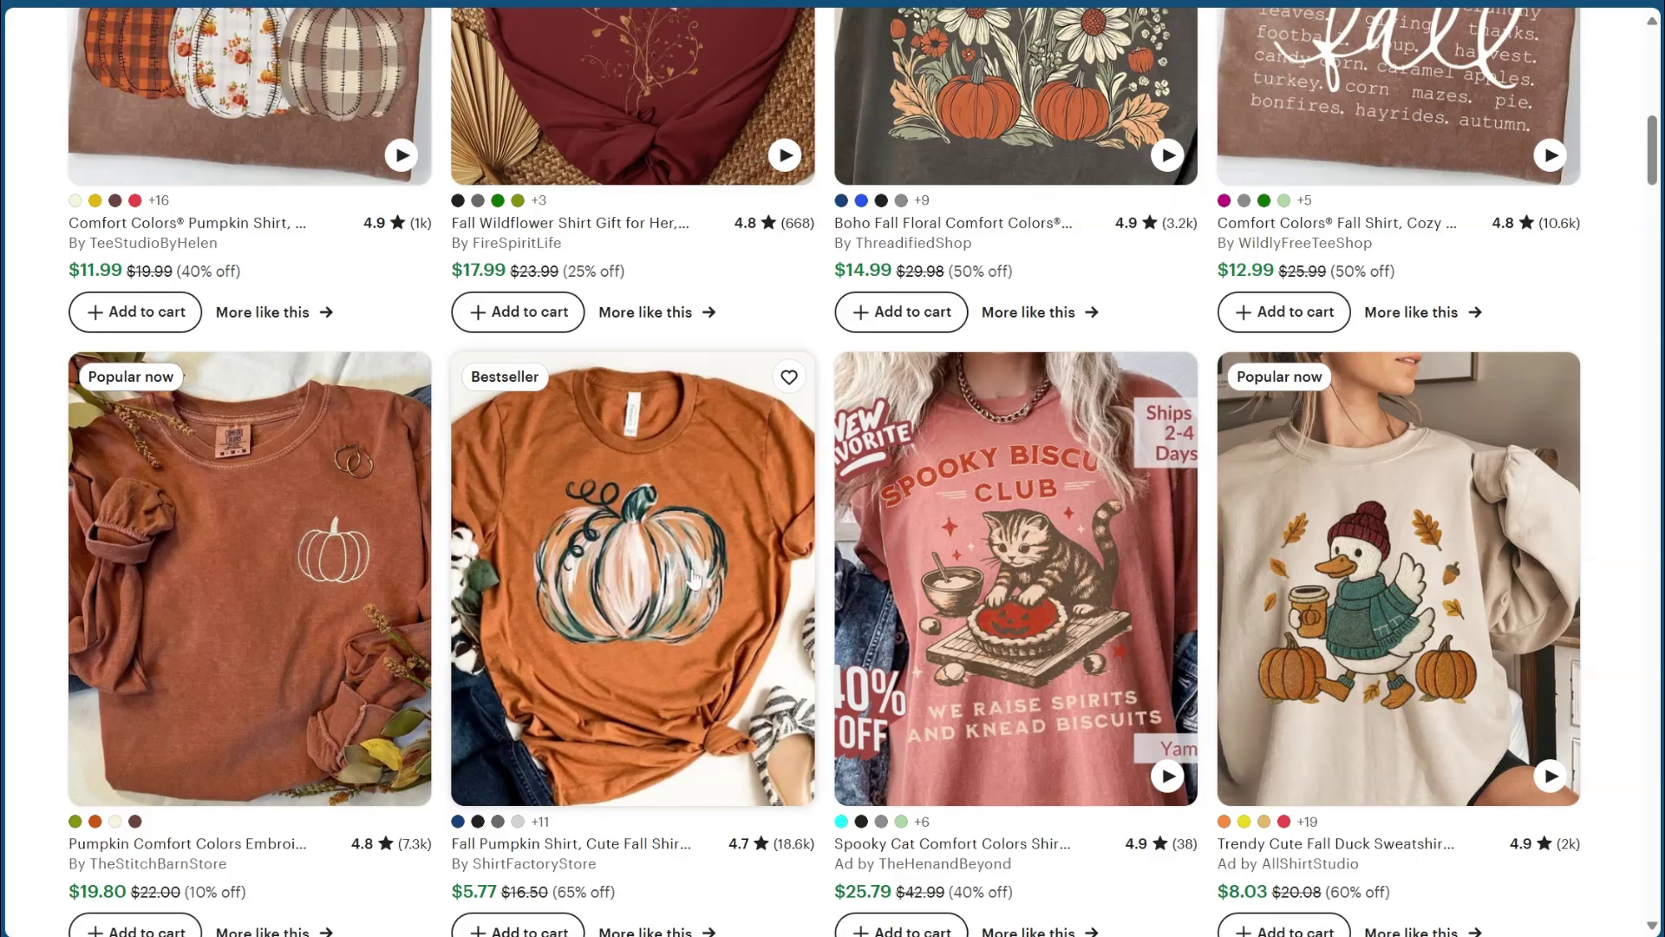
scroll(728, 312, down, 2)
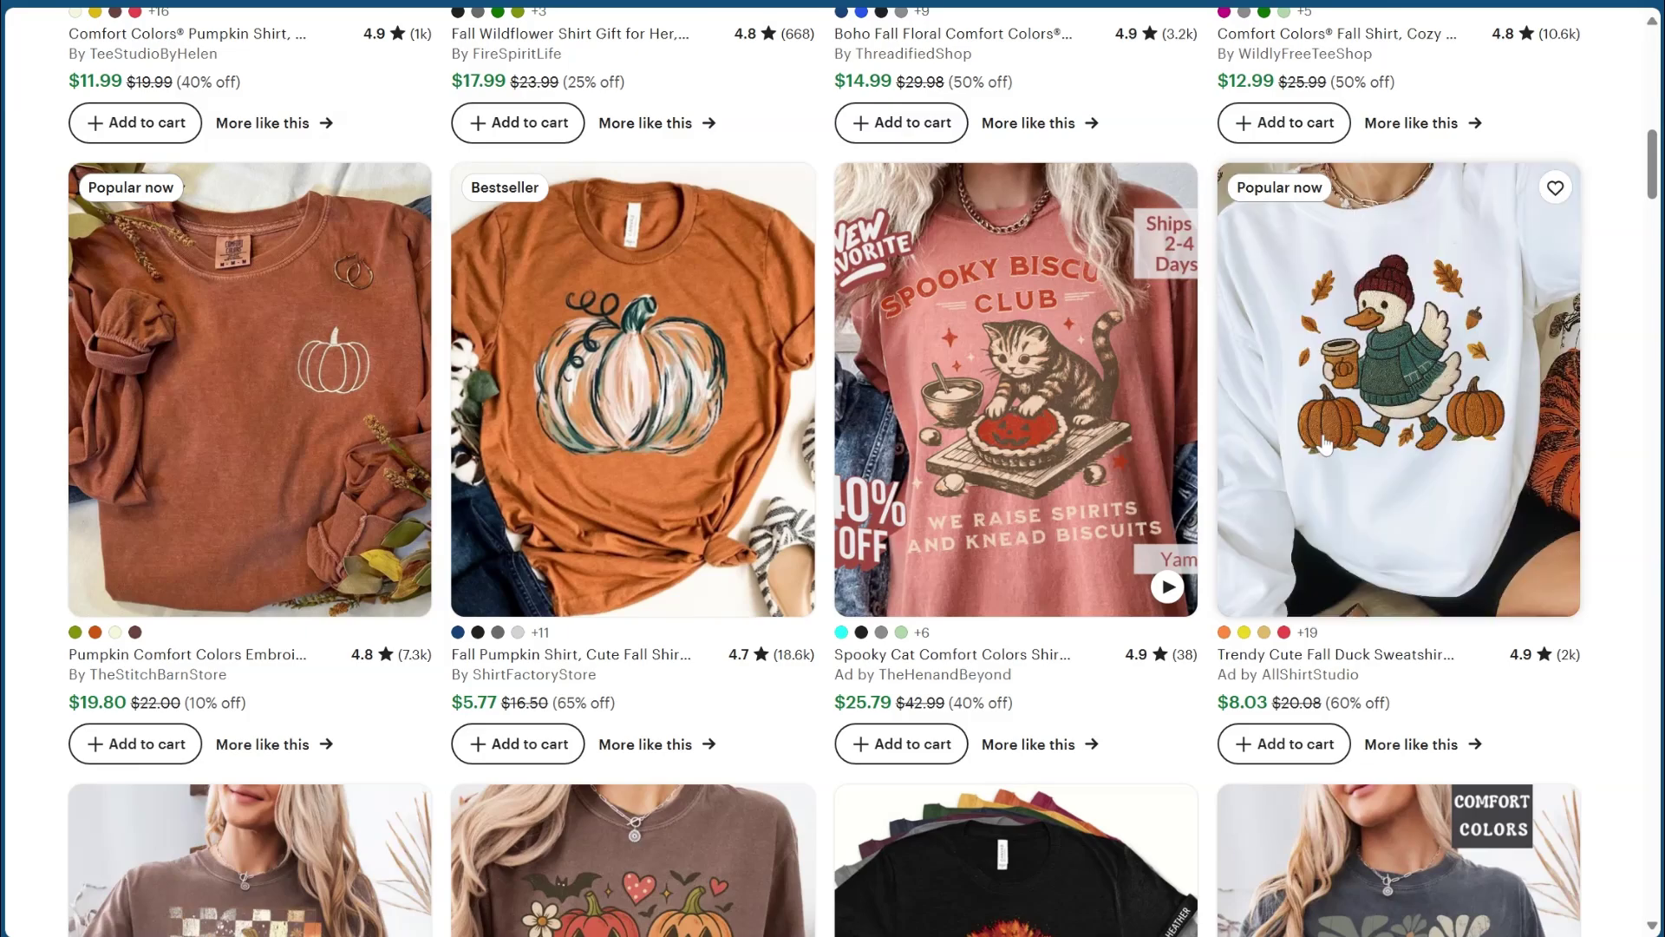
scroll(1041, 608, down, 6)
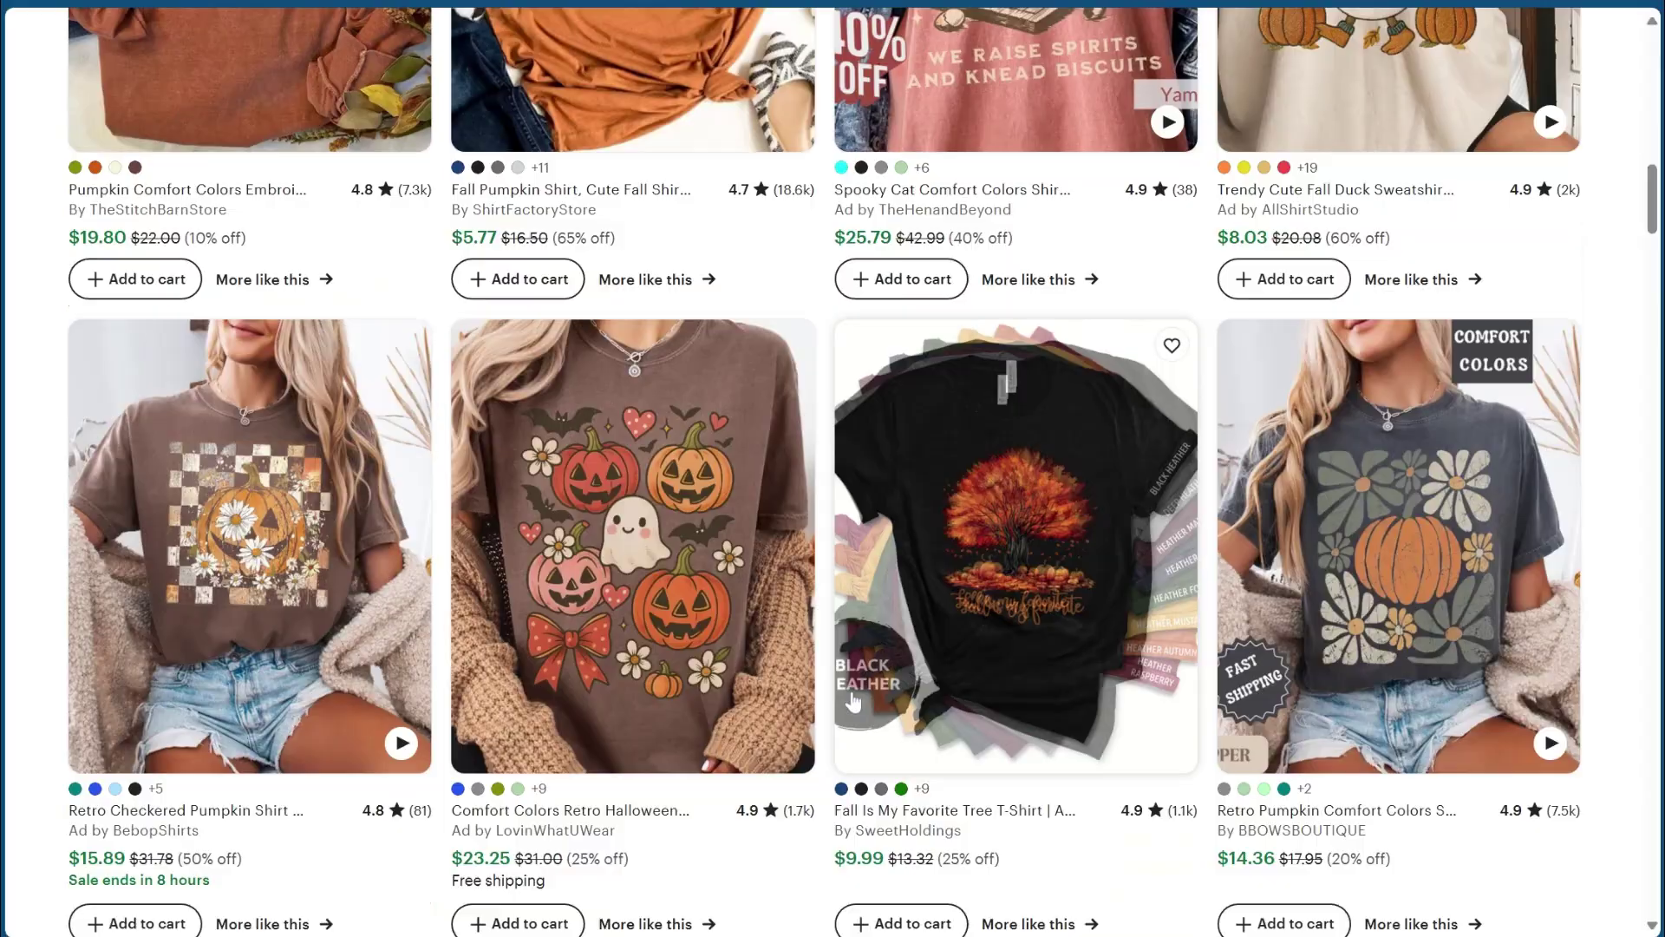
scroll(854, 701, down, 7)
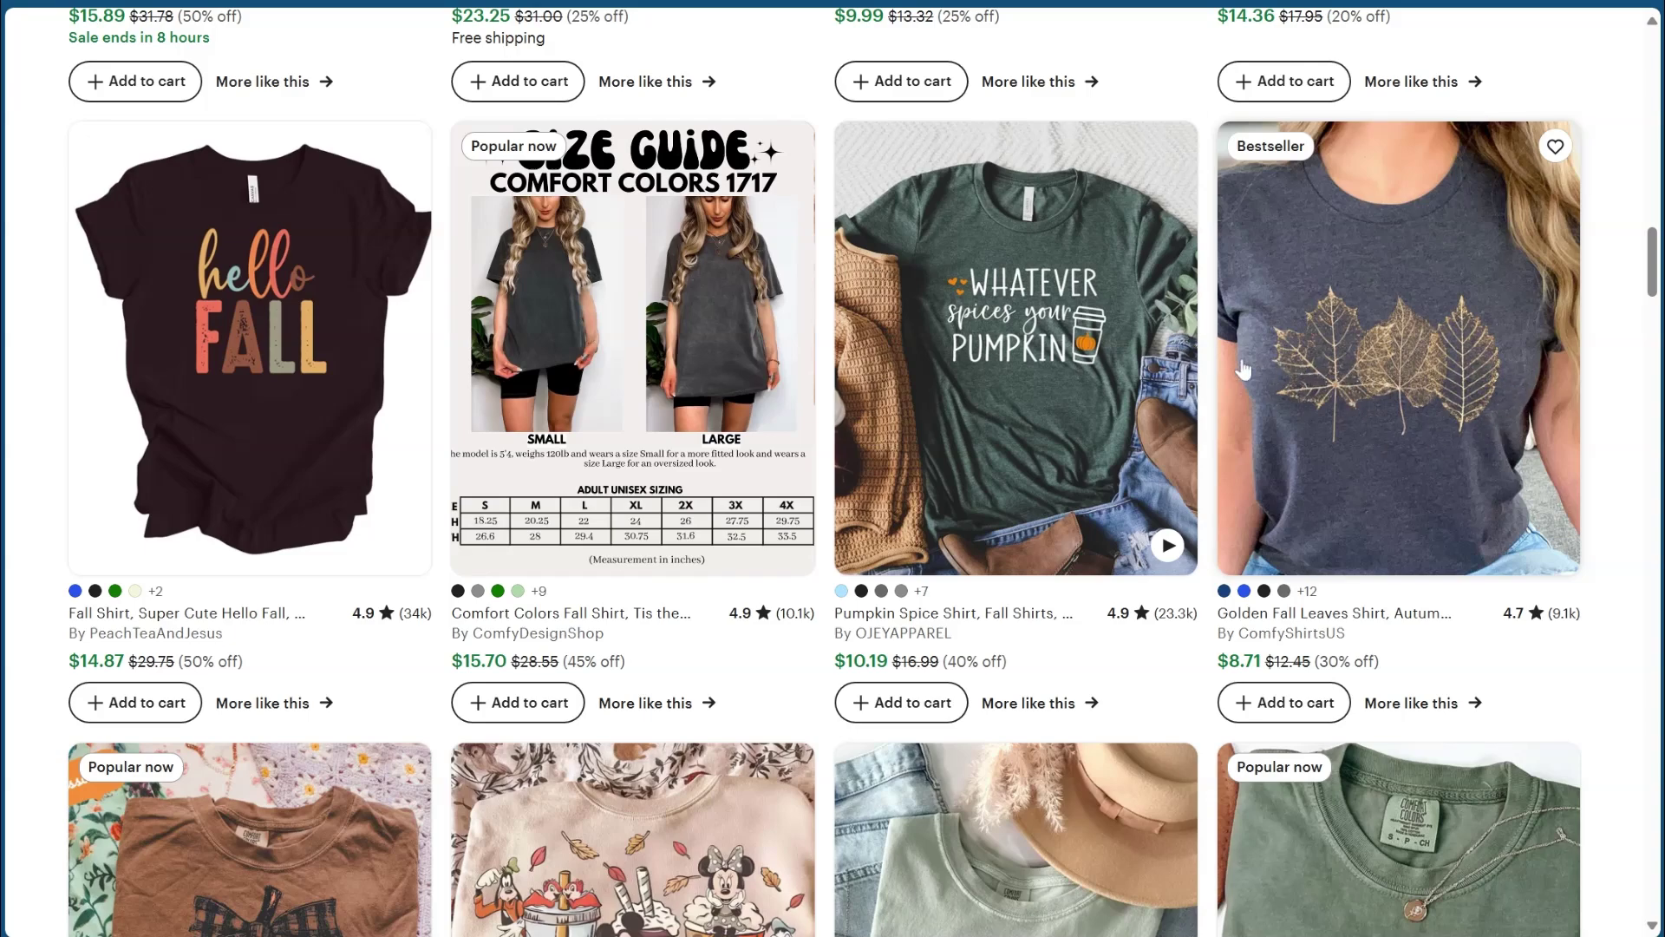
scroll(1242, 369, down, 2)
scroll(1243, 369, down, 3)
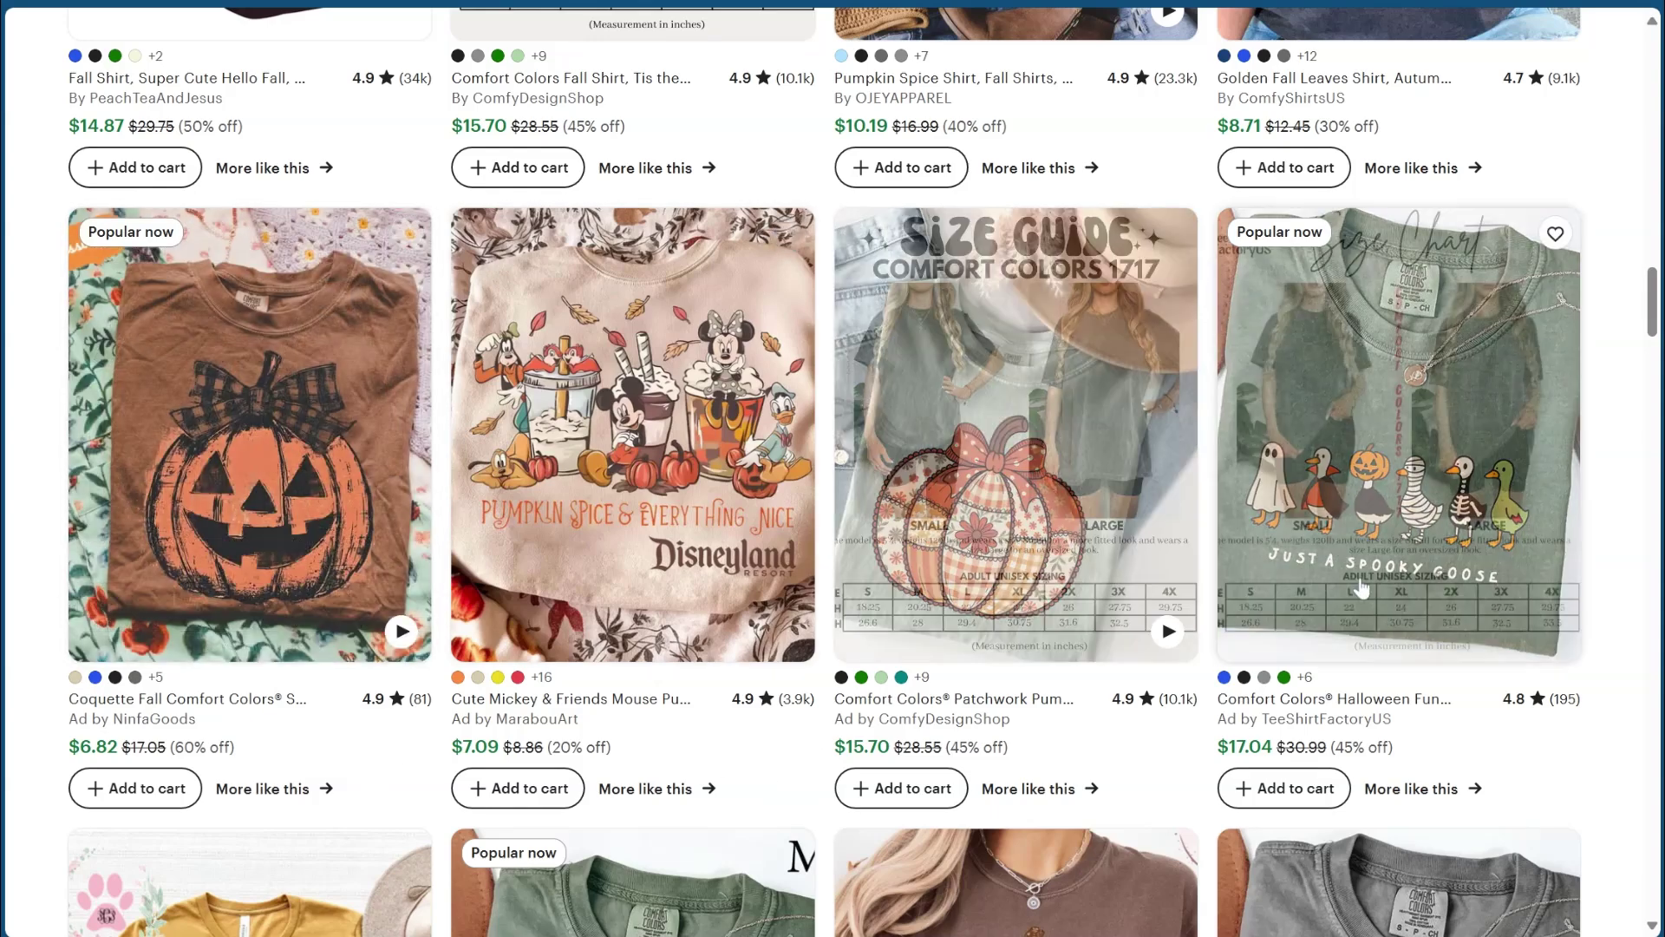
scroll(699, 701, down, 5)
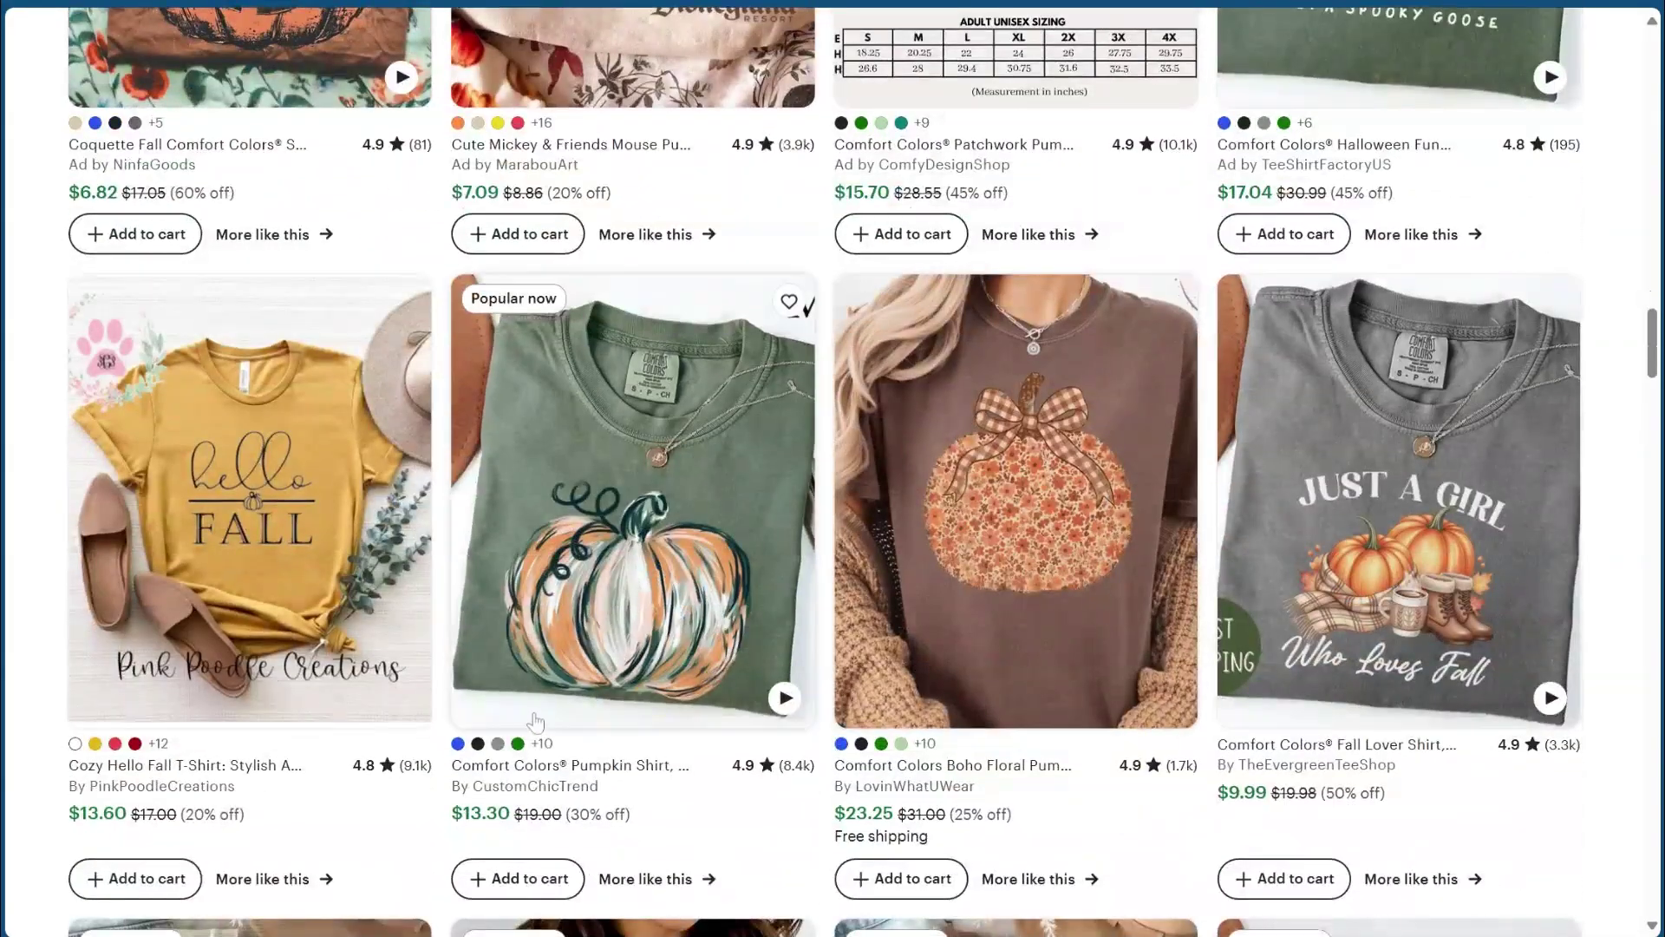
scroll(699, 700, down, 6)
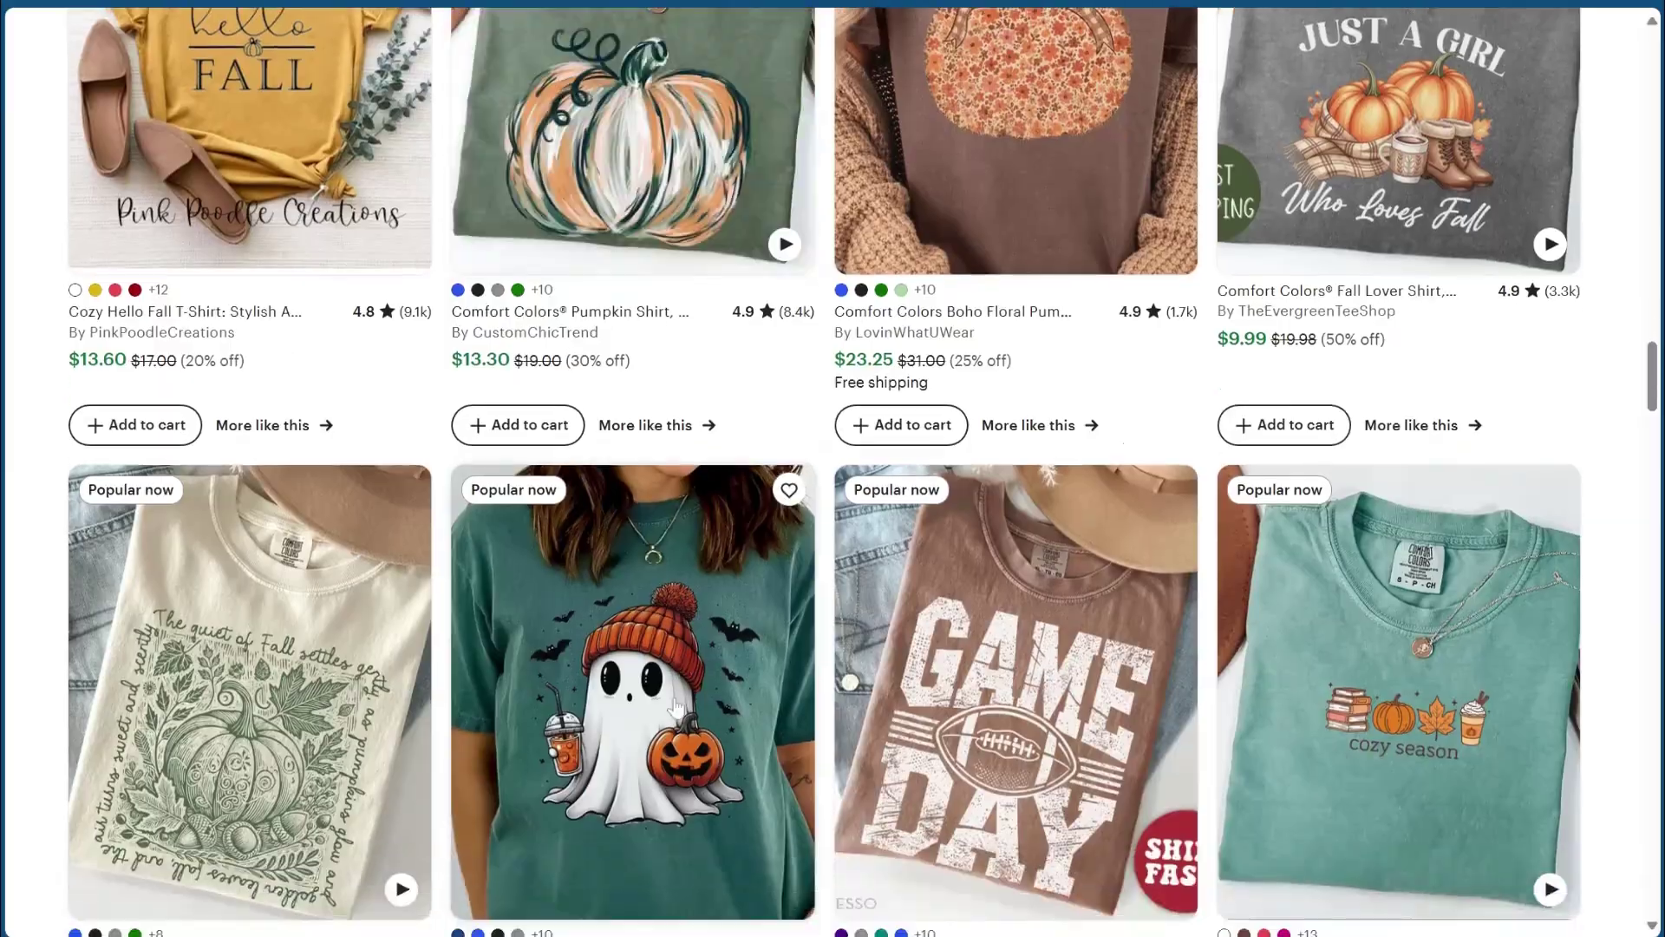
scroll(640, 492, down, 2)
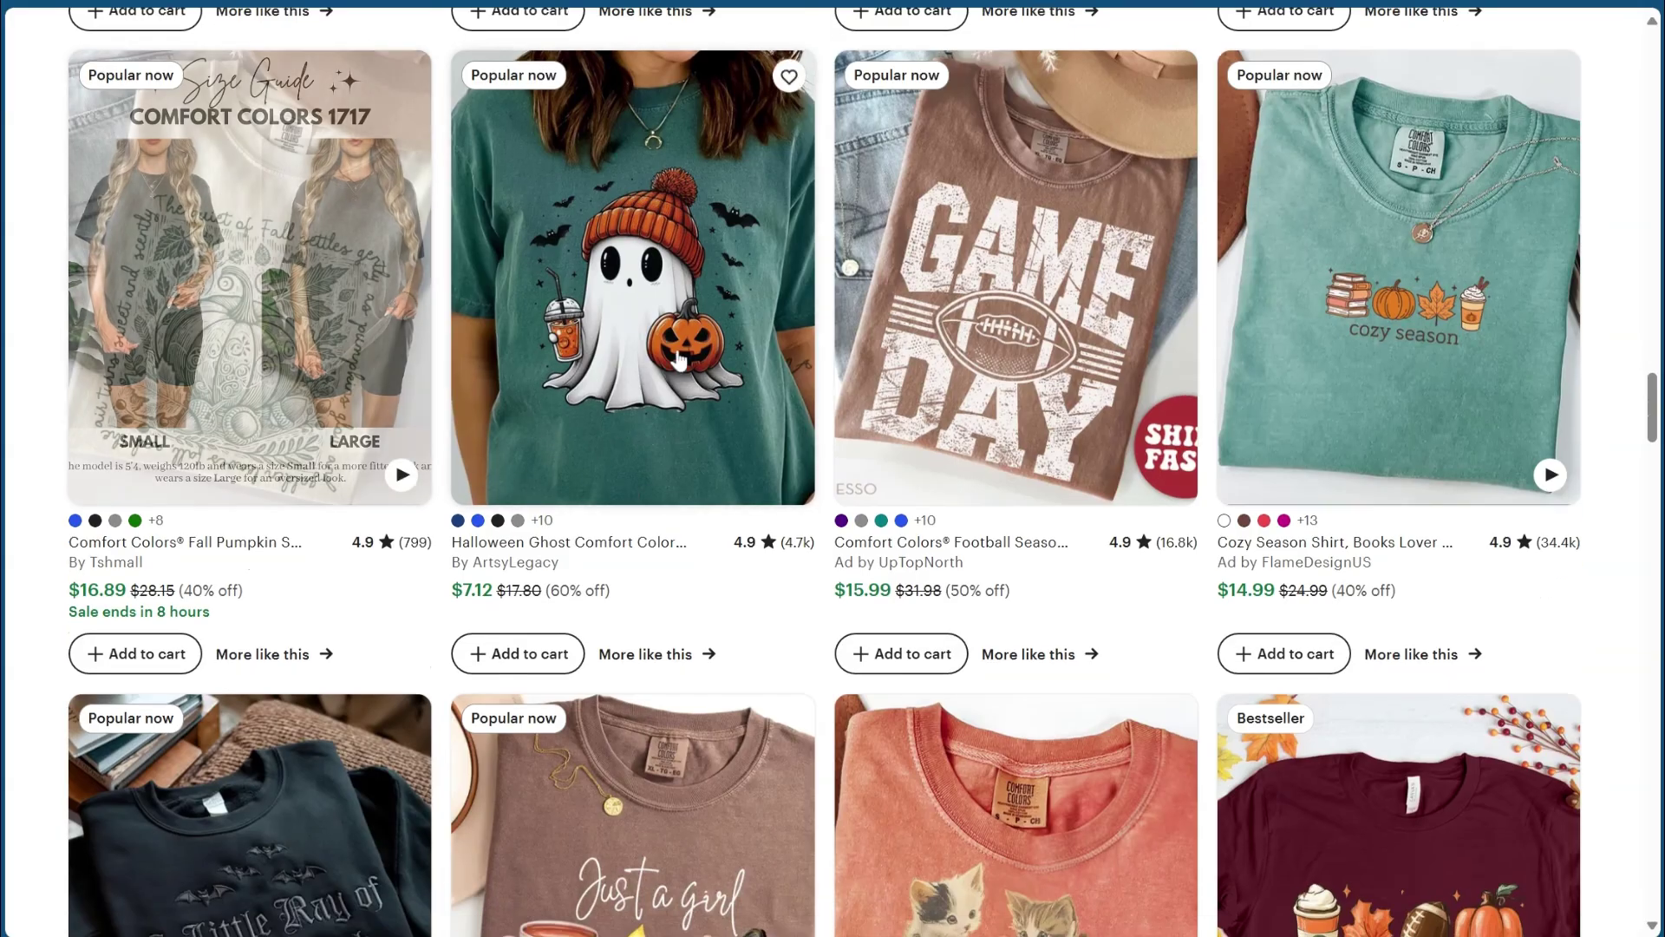
scroll(604, 476, down, 5)
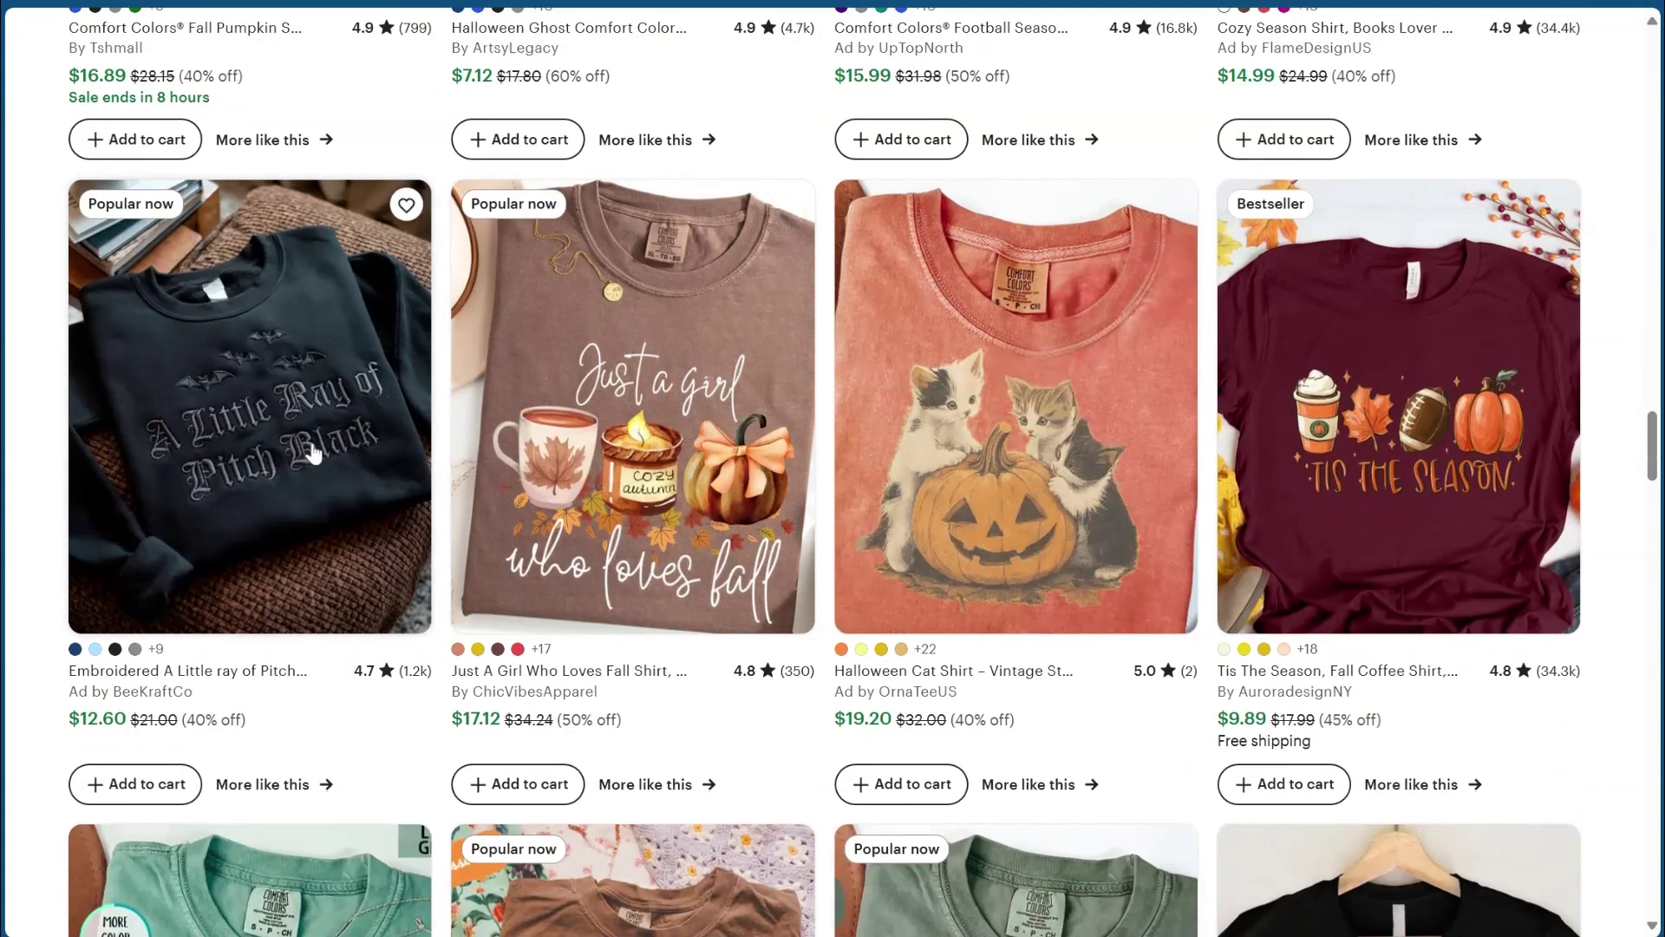
scroll(268, 517, down, 6)
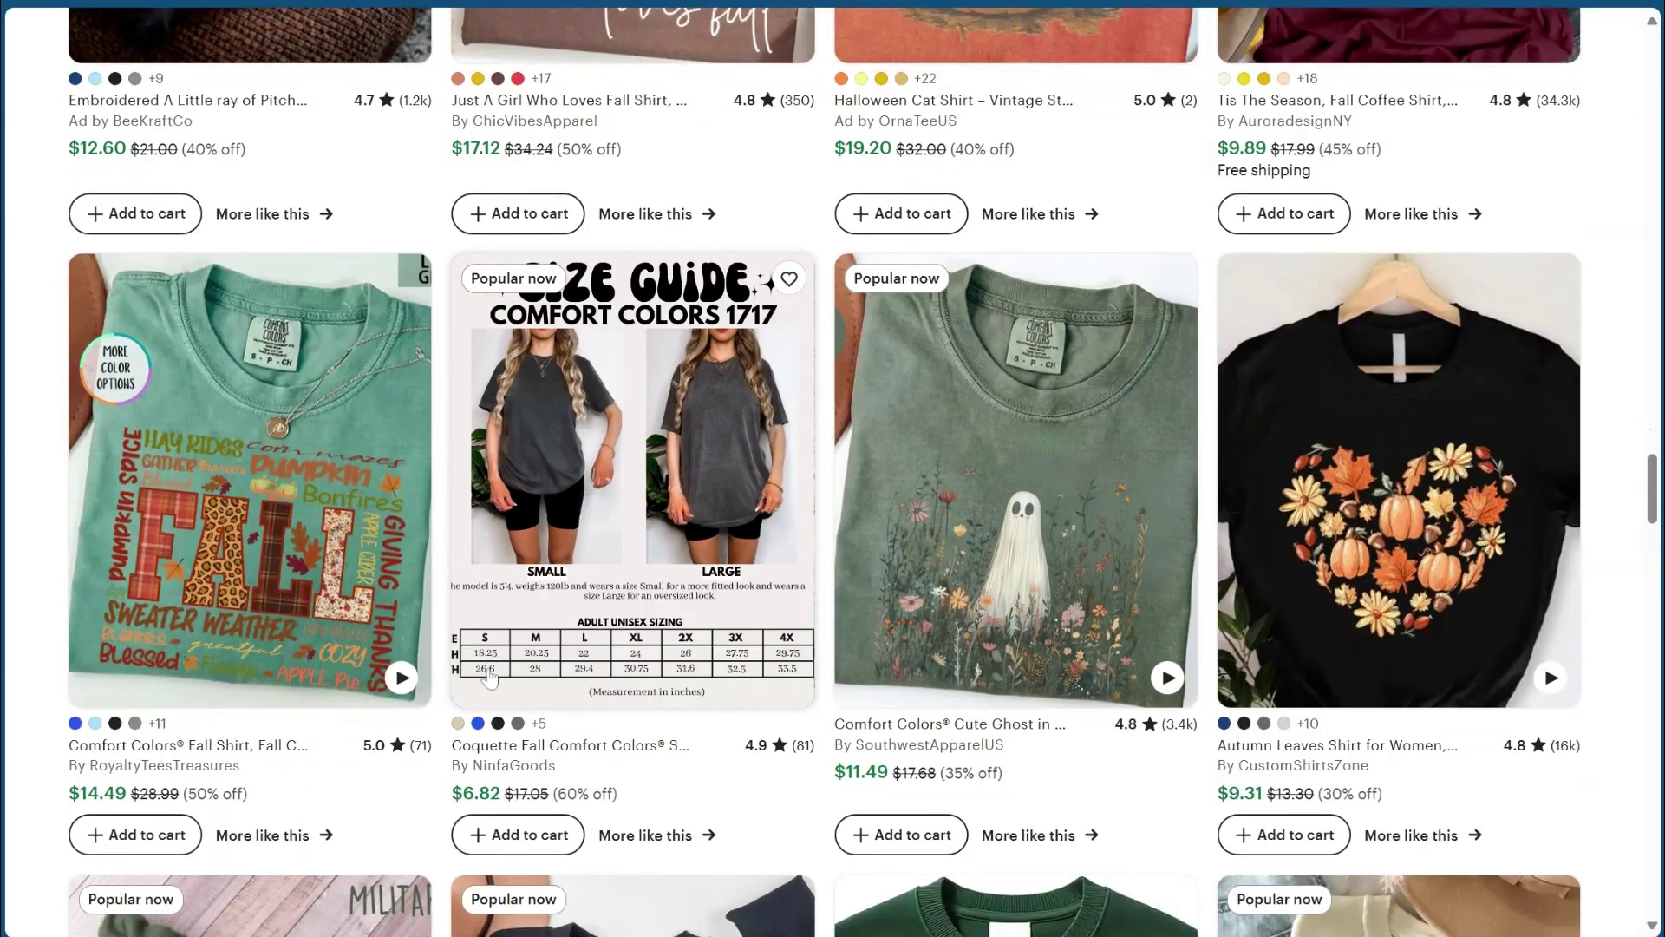
scroll(694, 746, down, 4)
scroll(697, 751, down, 3)
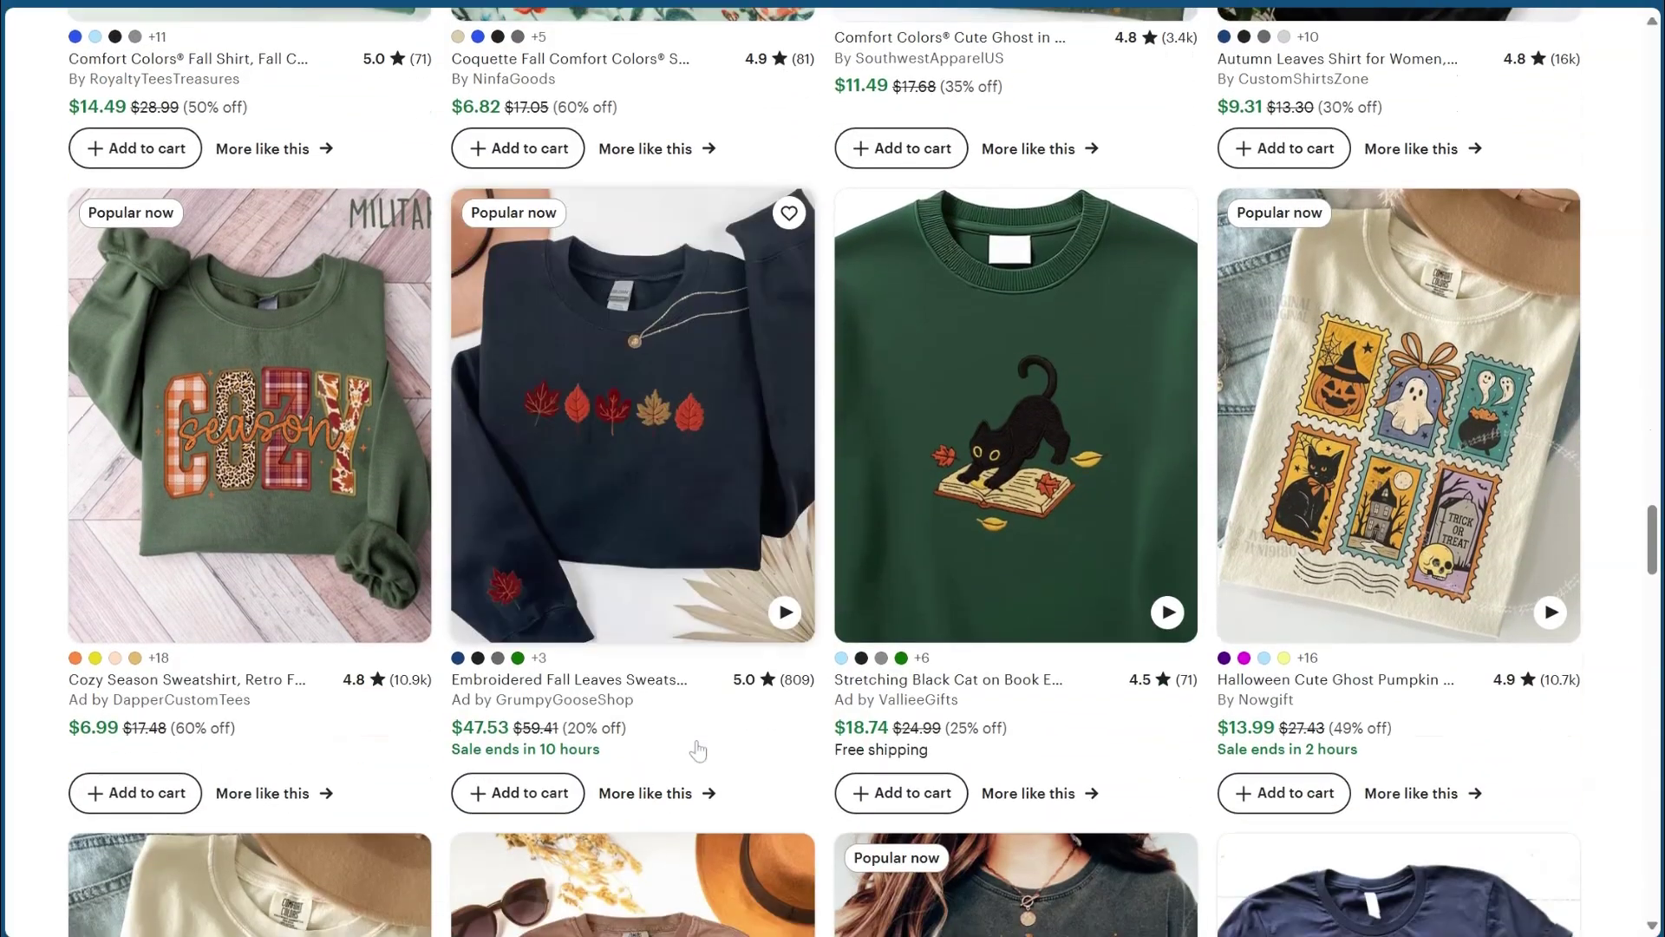
scroll(707, 707, down, 5)
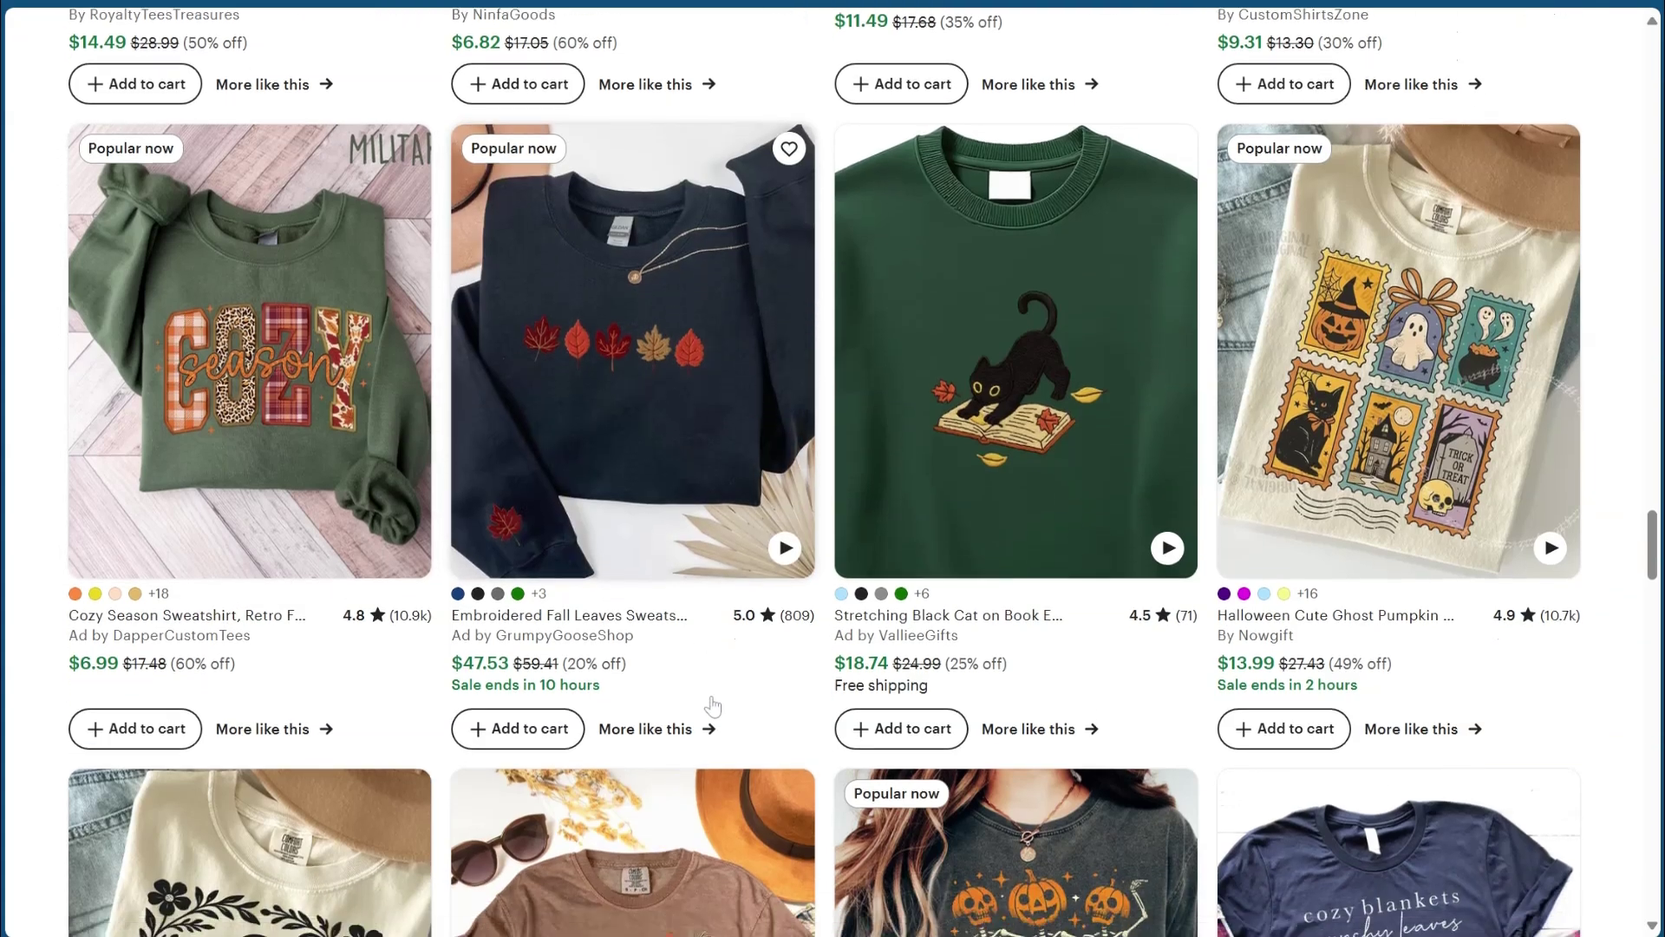
scroll(711, 706, down, 4)
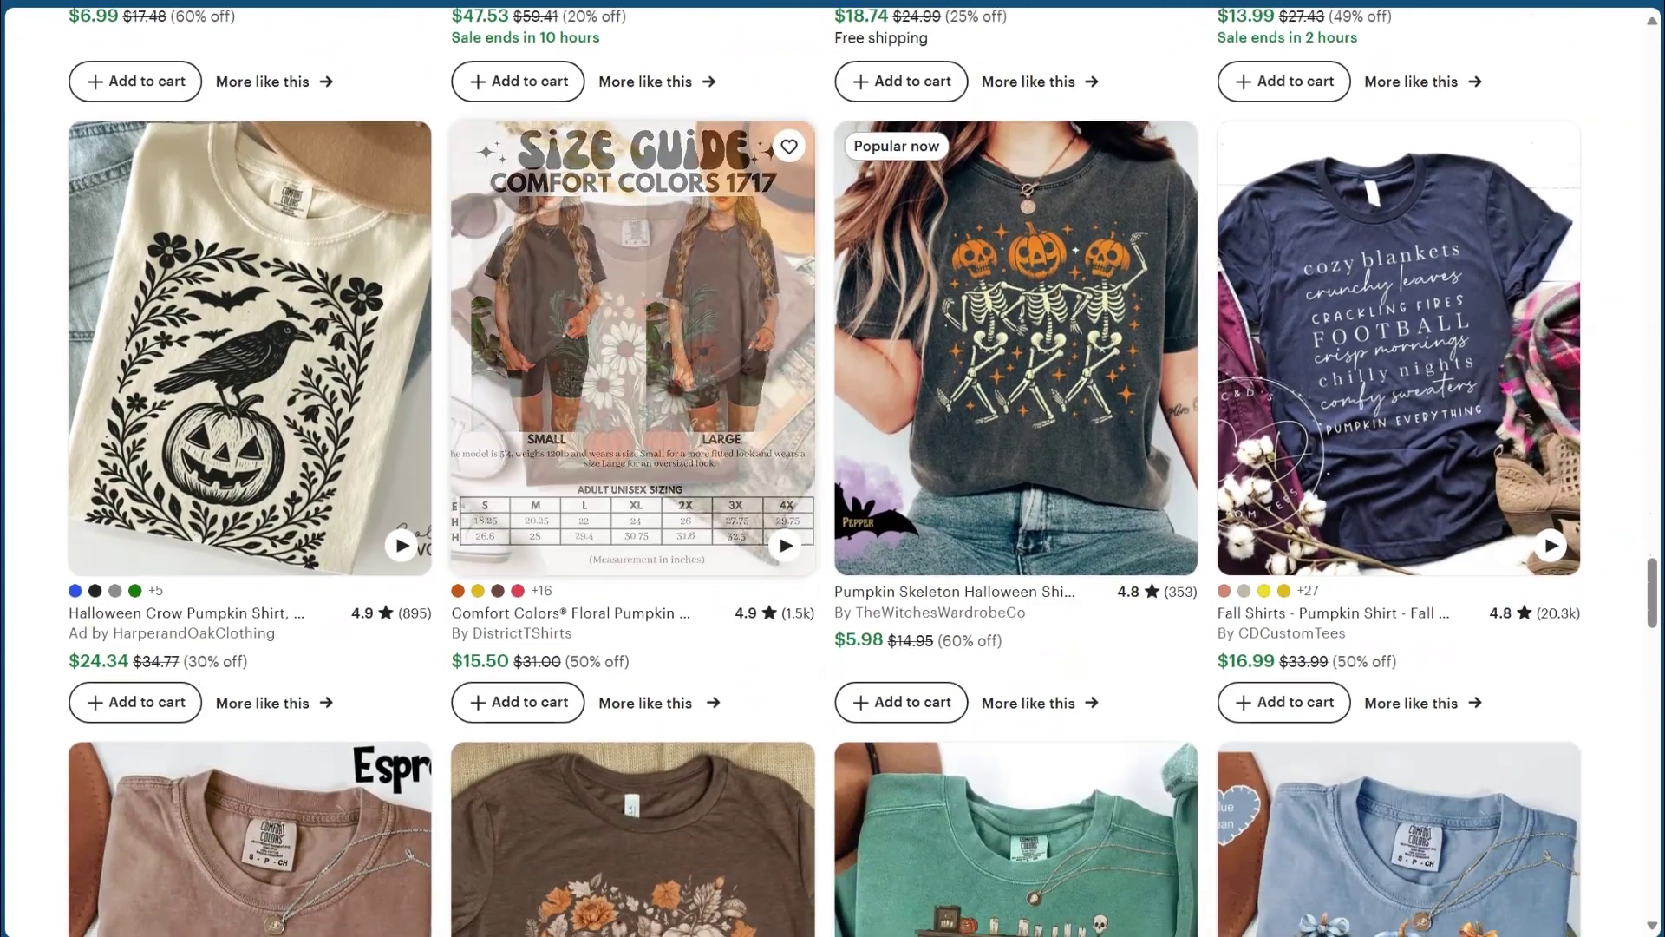
scroll(1081, 452, down, 4)
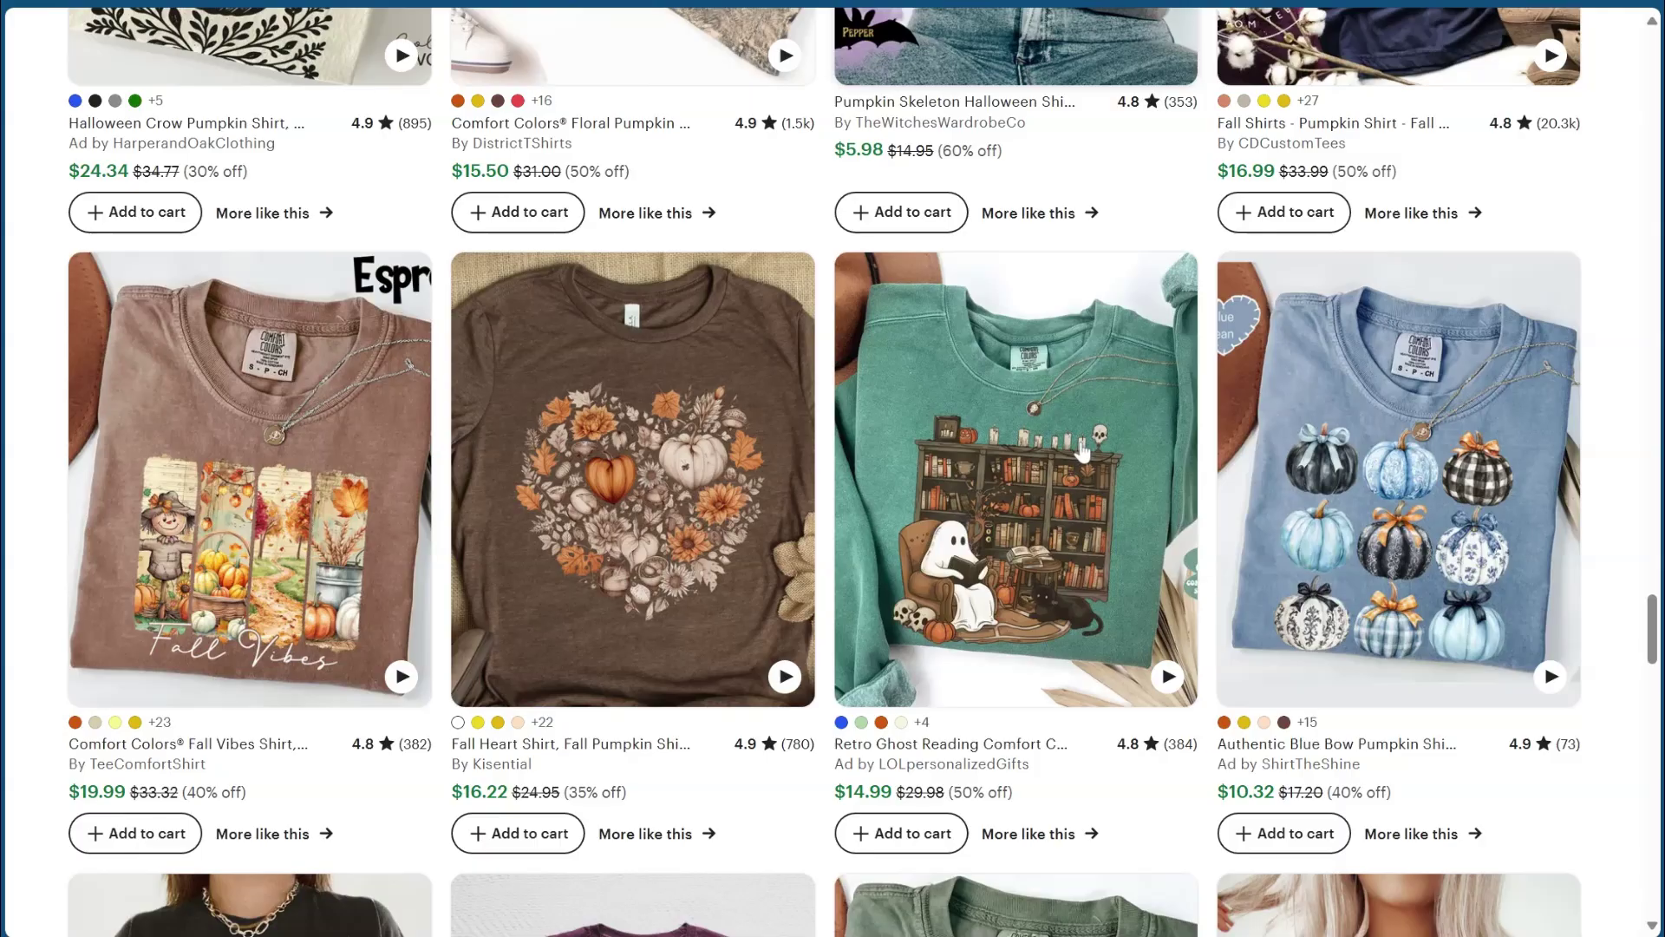
scroll(1081, 452, down, 4)
scroll(1081, 452, down, 4)
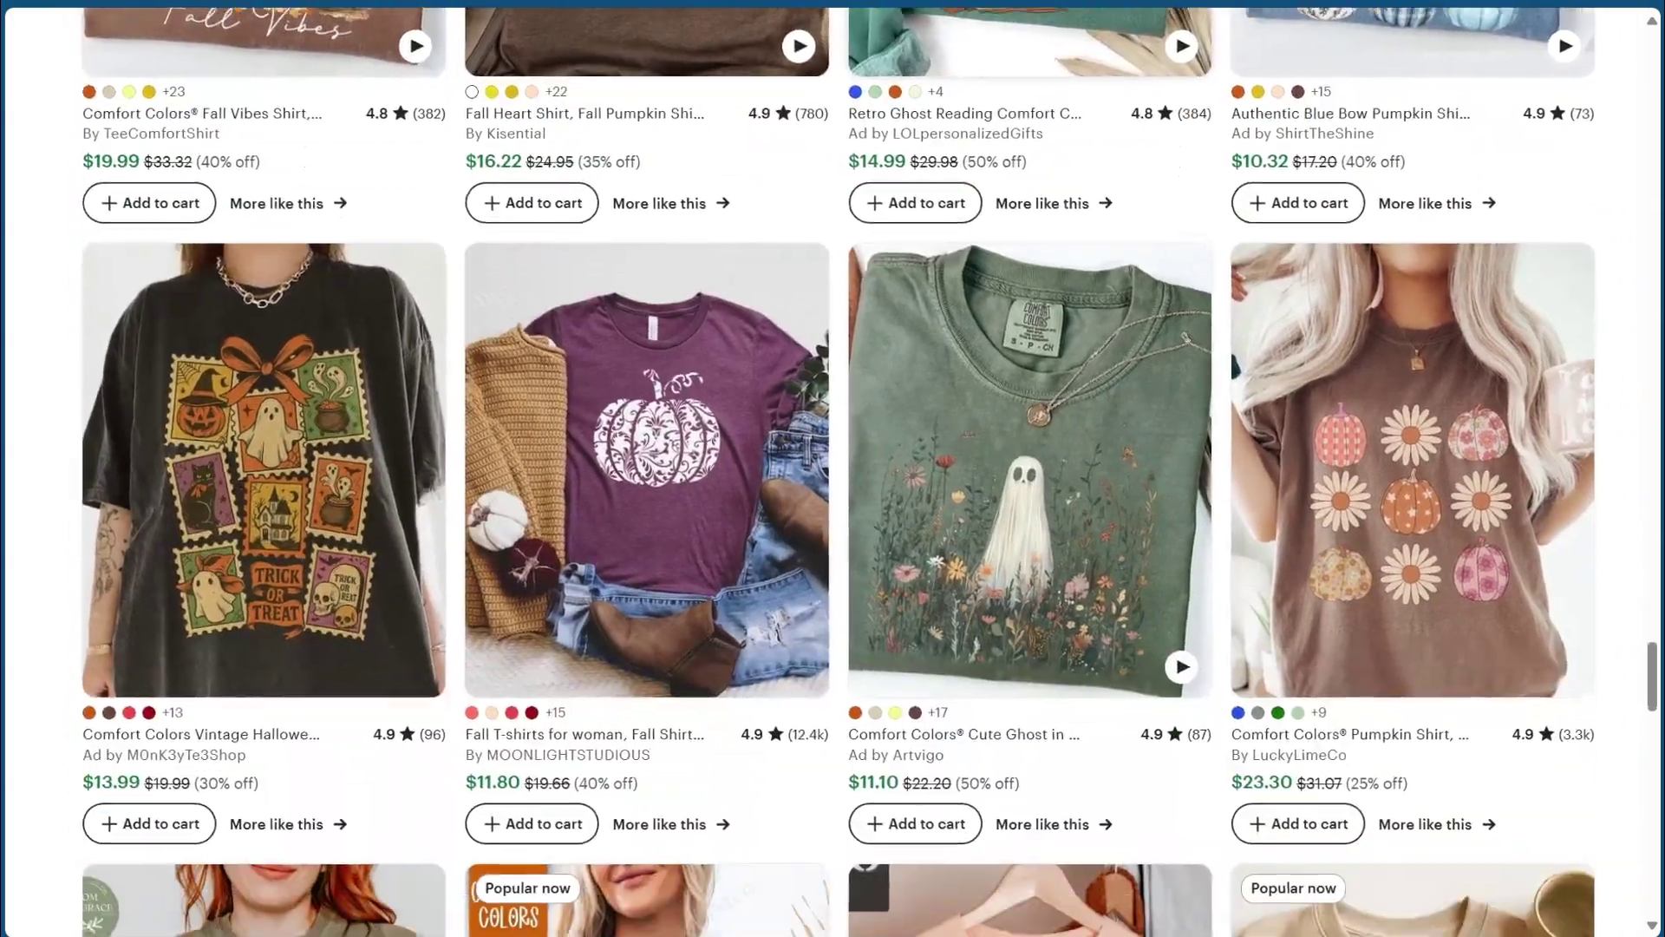
scroll(1082, 452, down, 15)
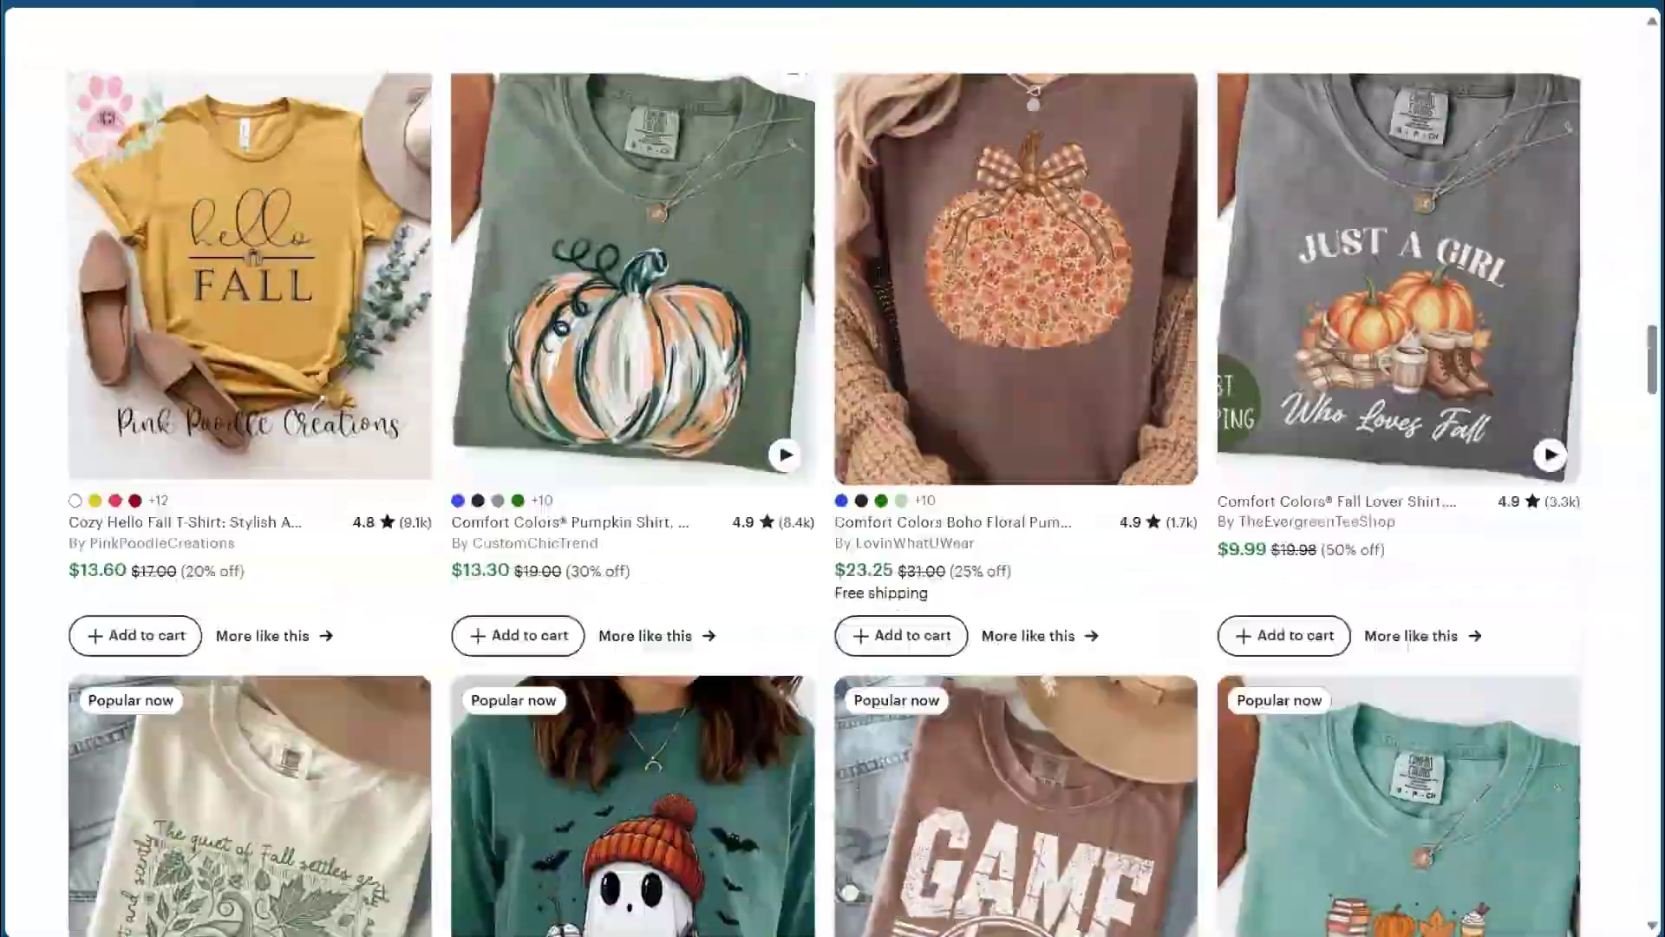
scroll(833, 469, up, 15)
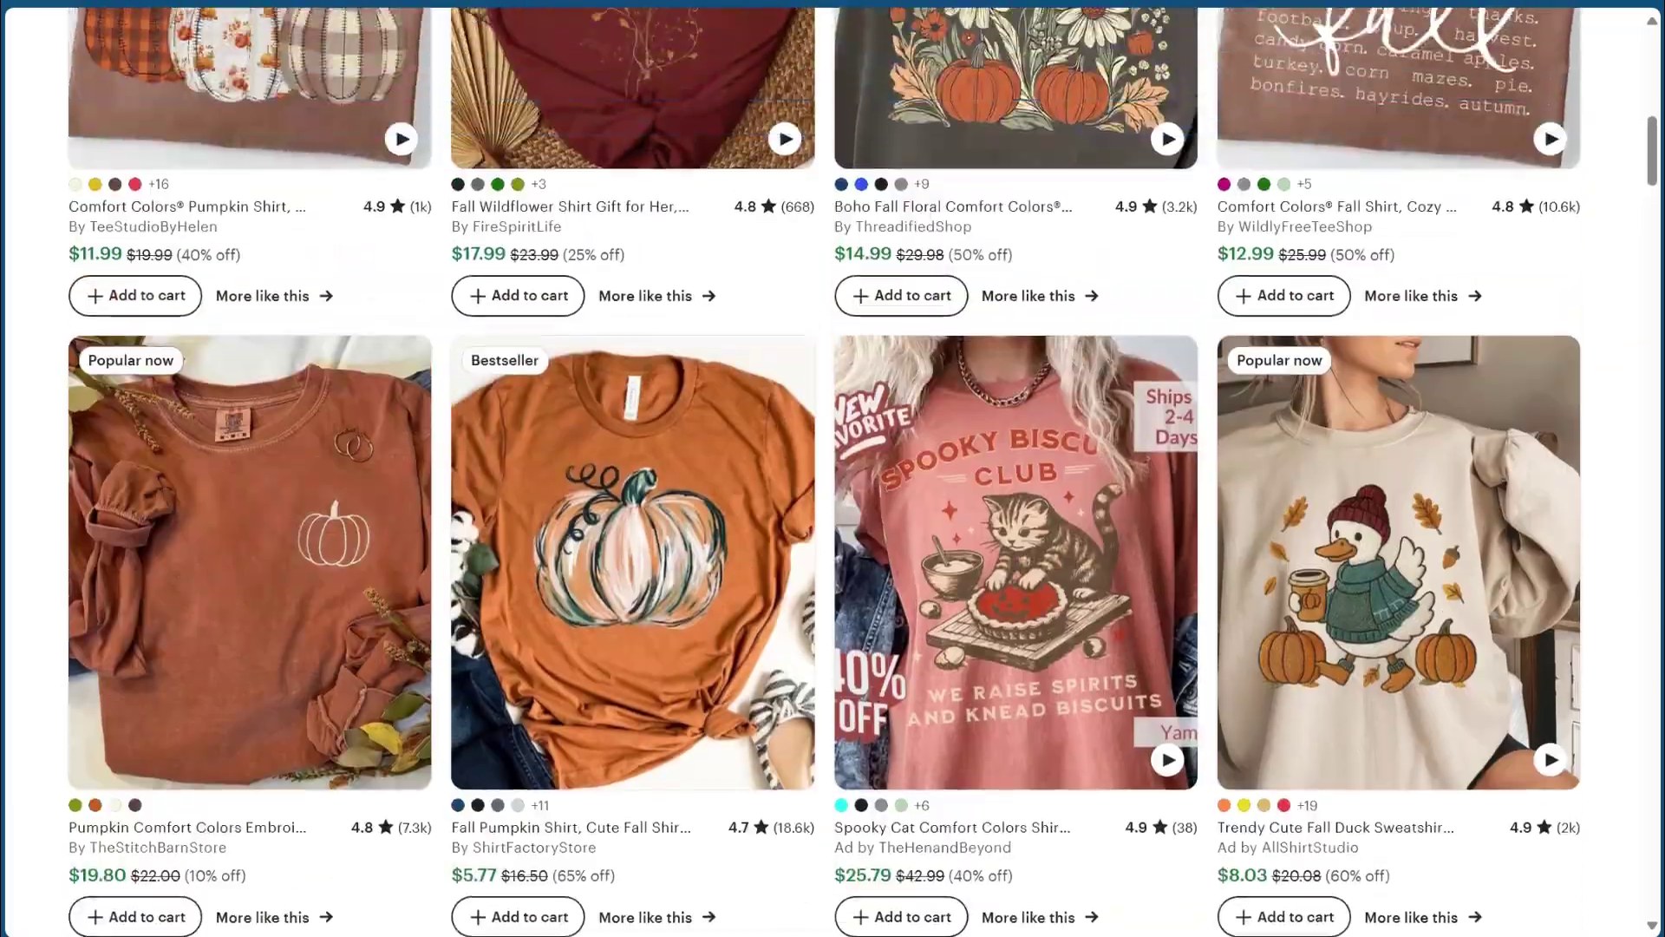
scroll(833, 469, up, 8)
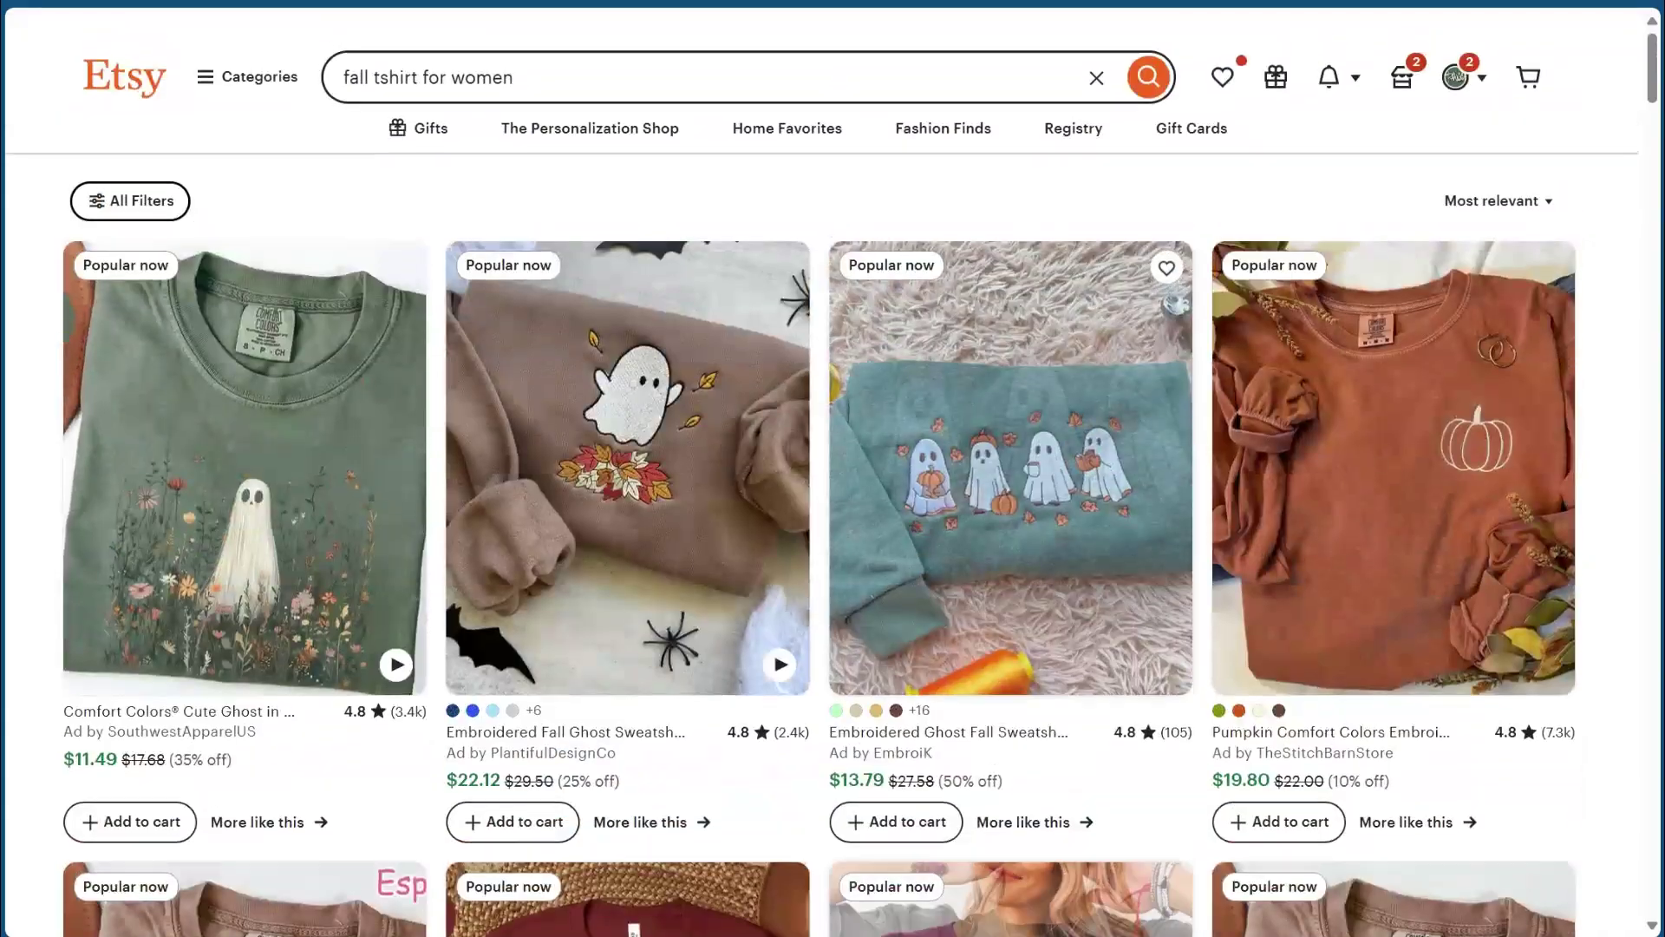
scroll(847, 150, down, 1)
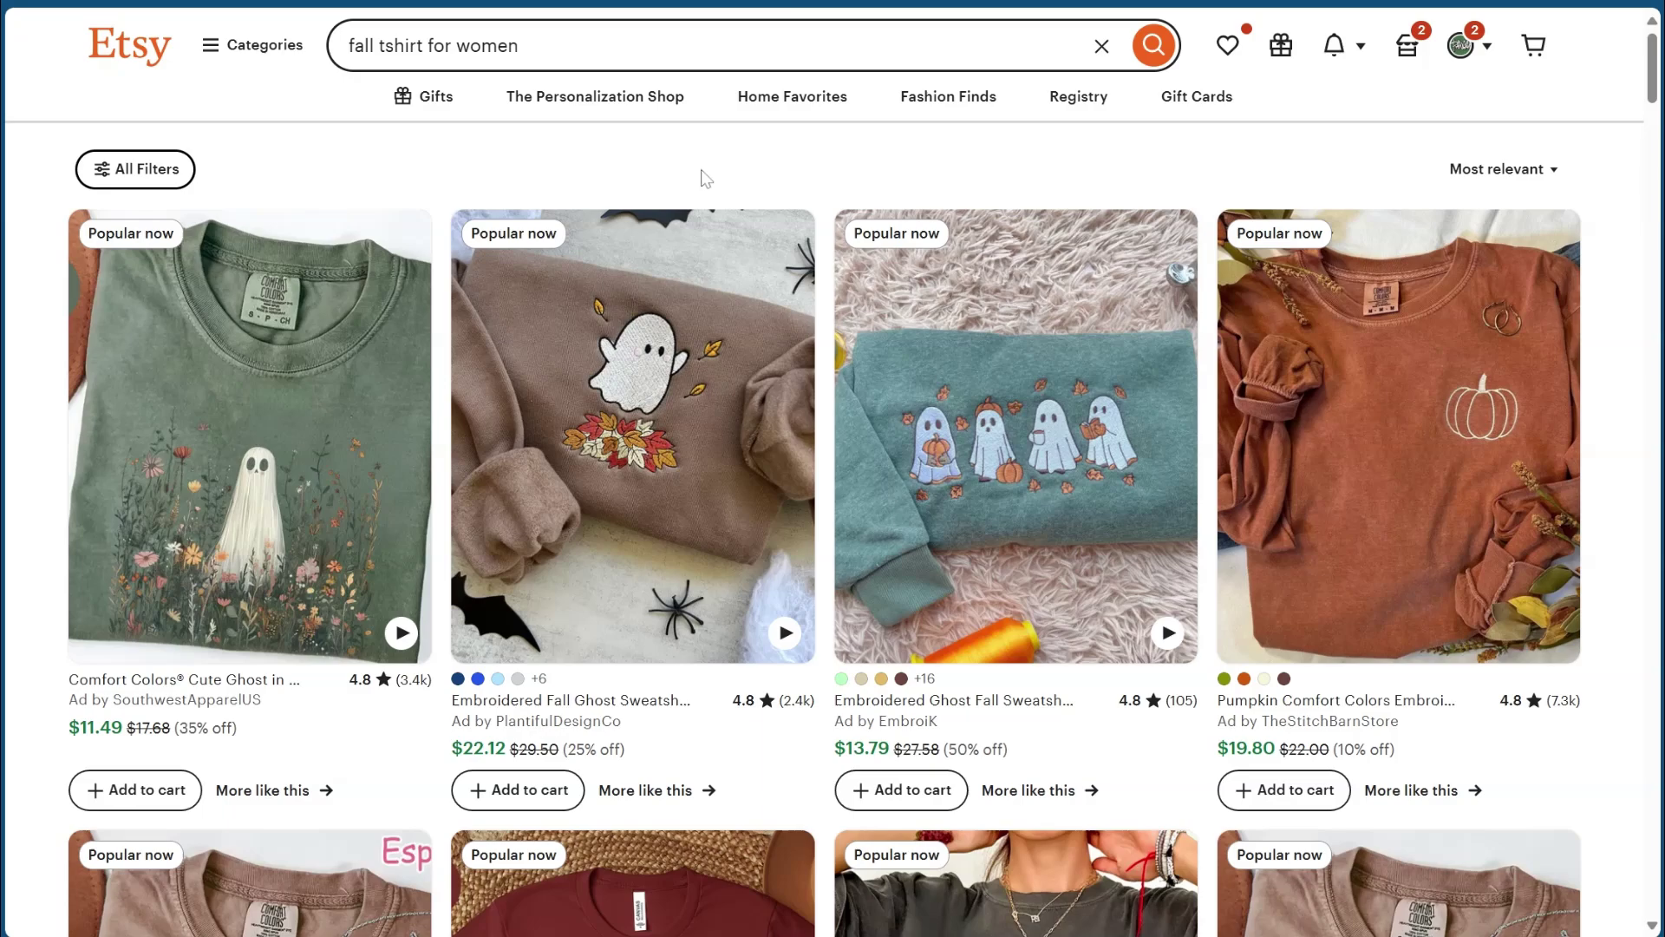
scroll(701, 169, down, 1)
scroll(572, 491, down, 9)
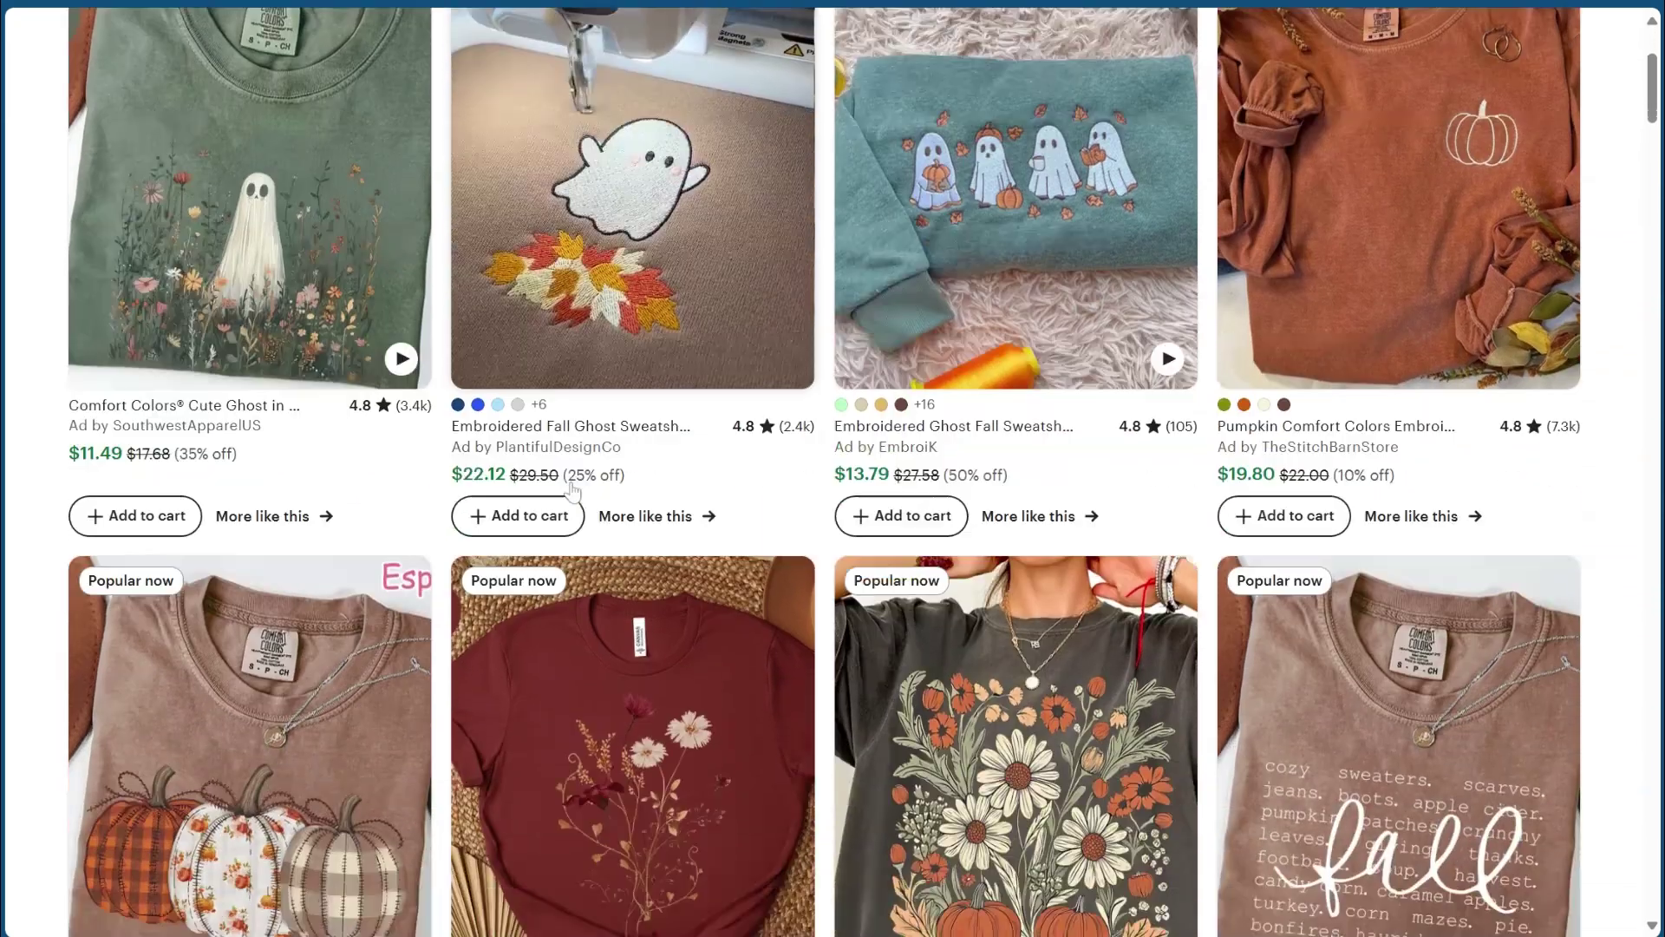
scroll(573, 491, down, 2)
scroll(359, 605, up, 3)
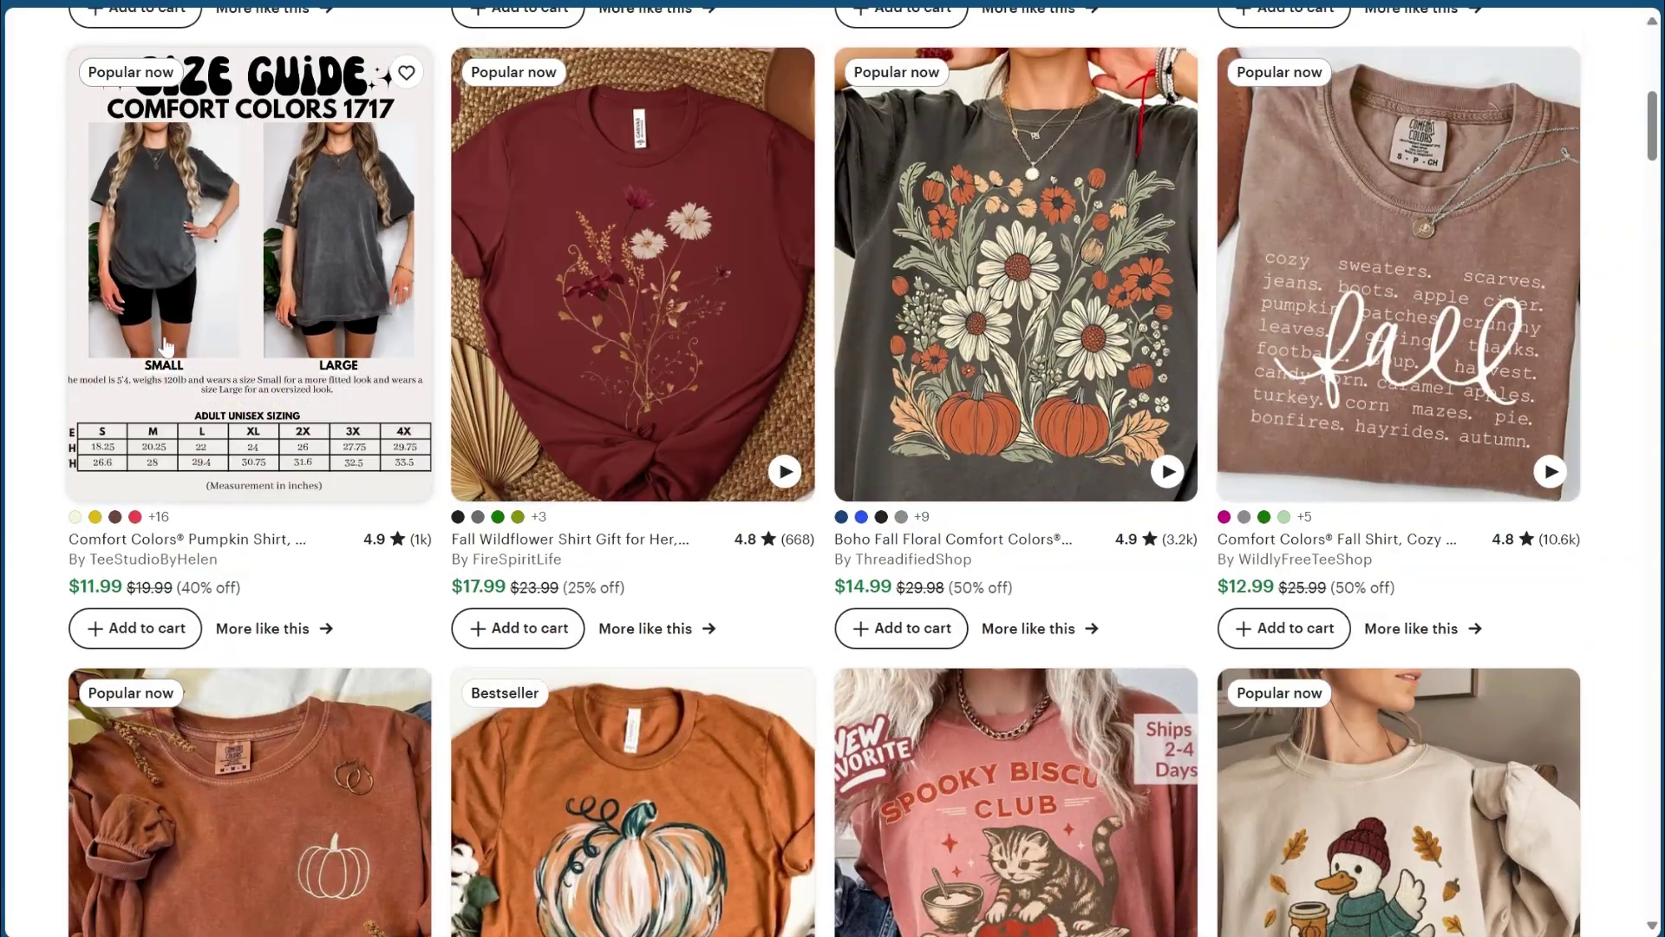
scroll(359, 606, up, 1)
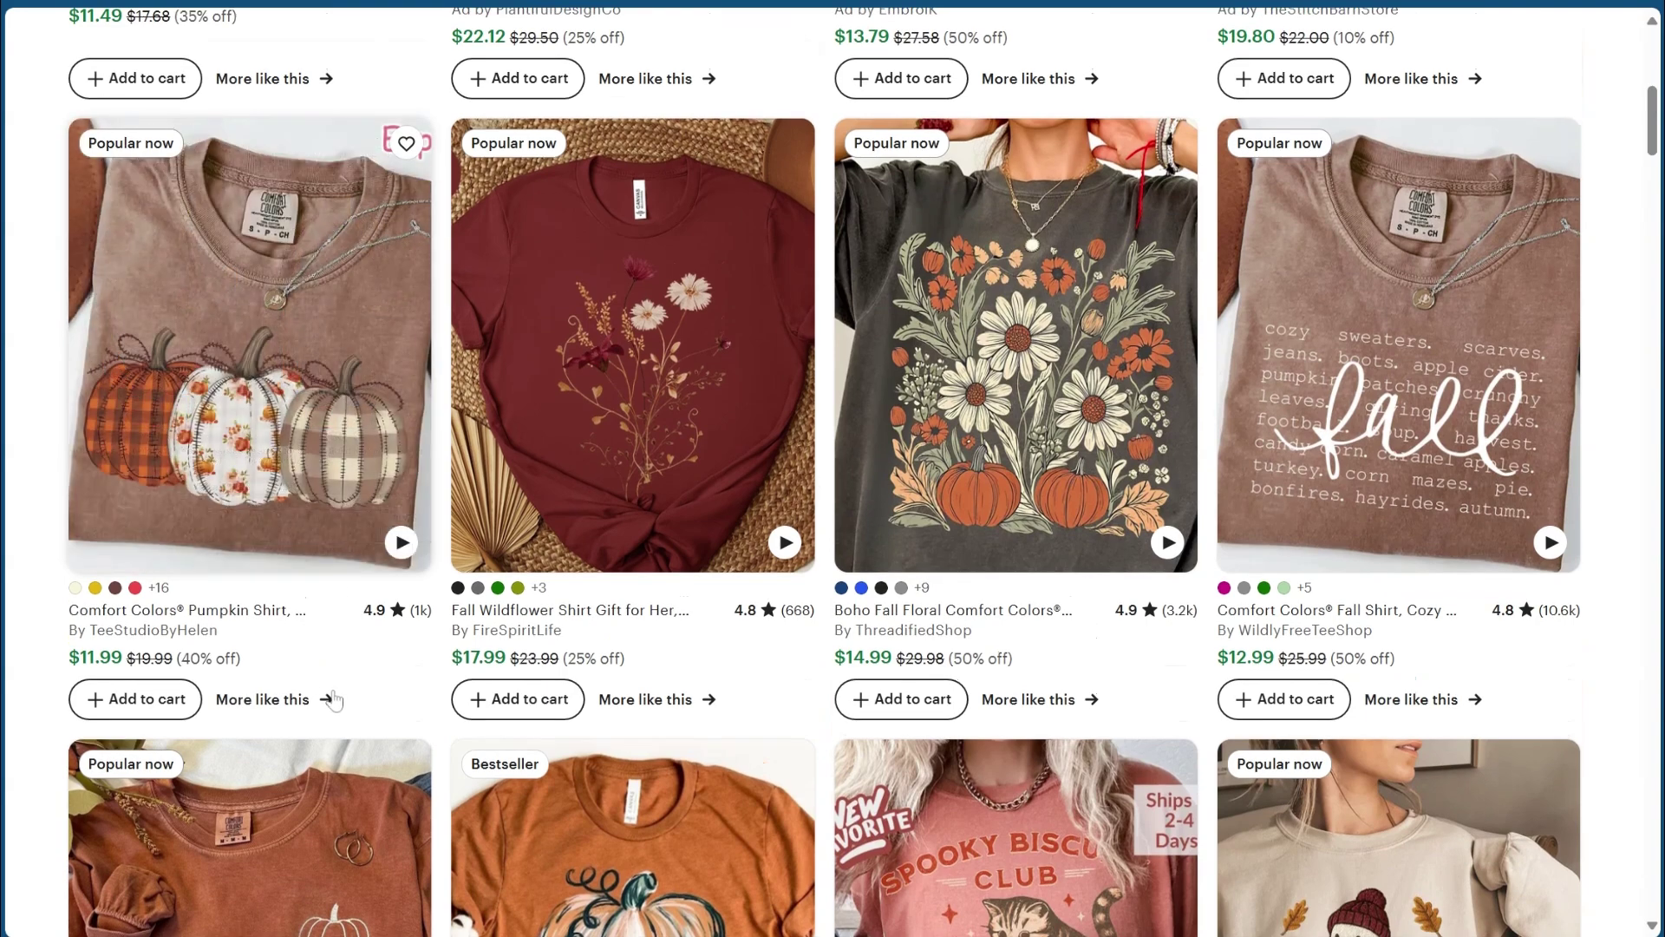
scroll(345, 697, up, 1)
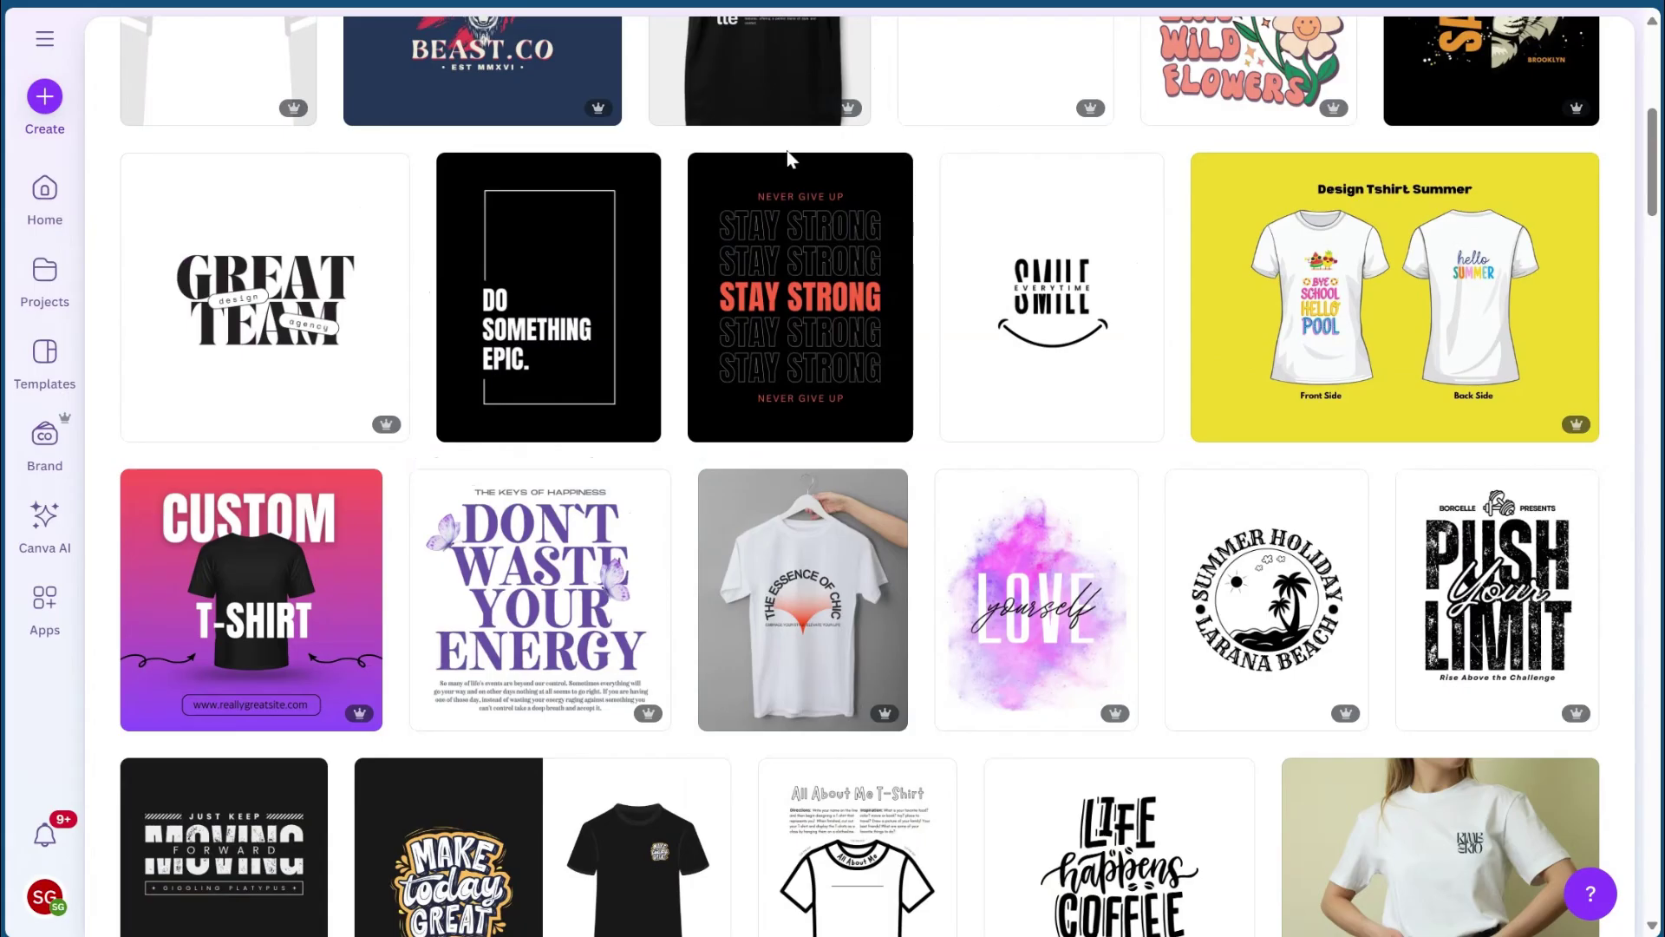
scroll(789, 159, up, 8)
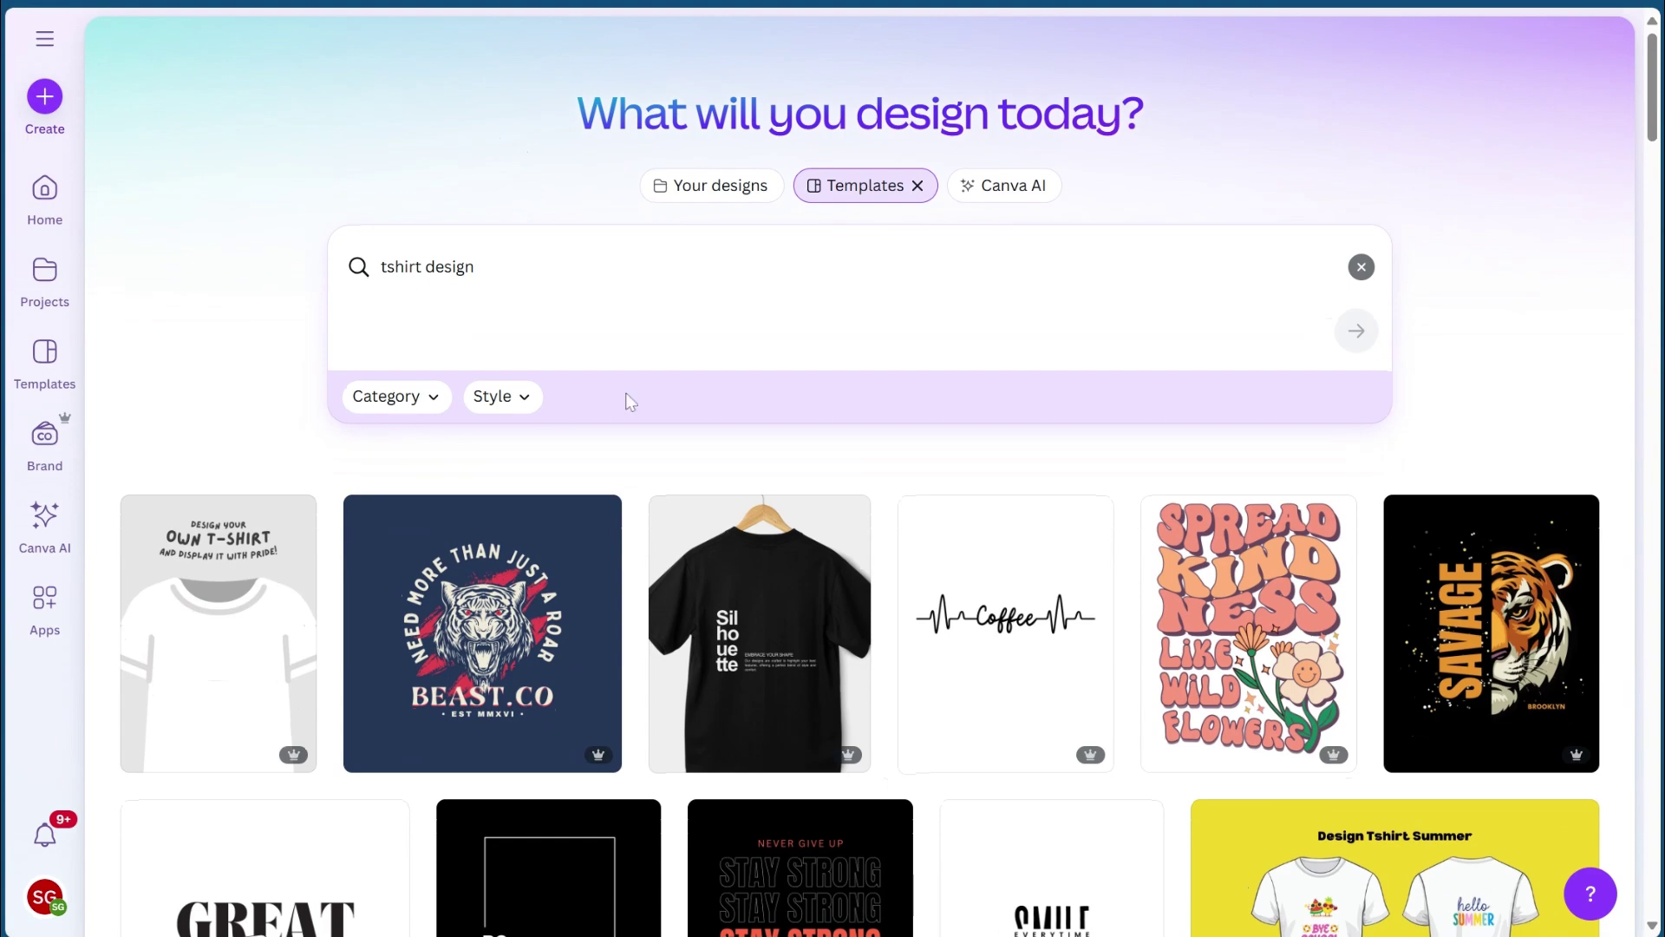
scroll(631, 401, down, 4)
scroll(937, 369, down, 3)
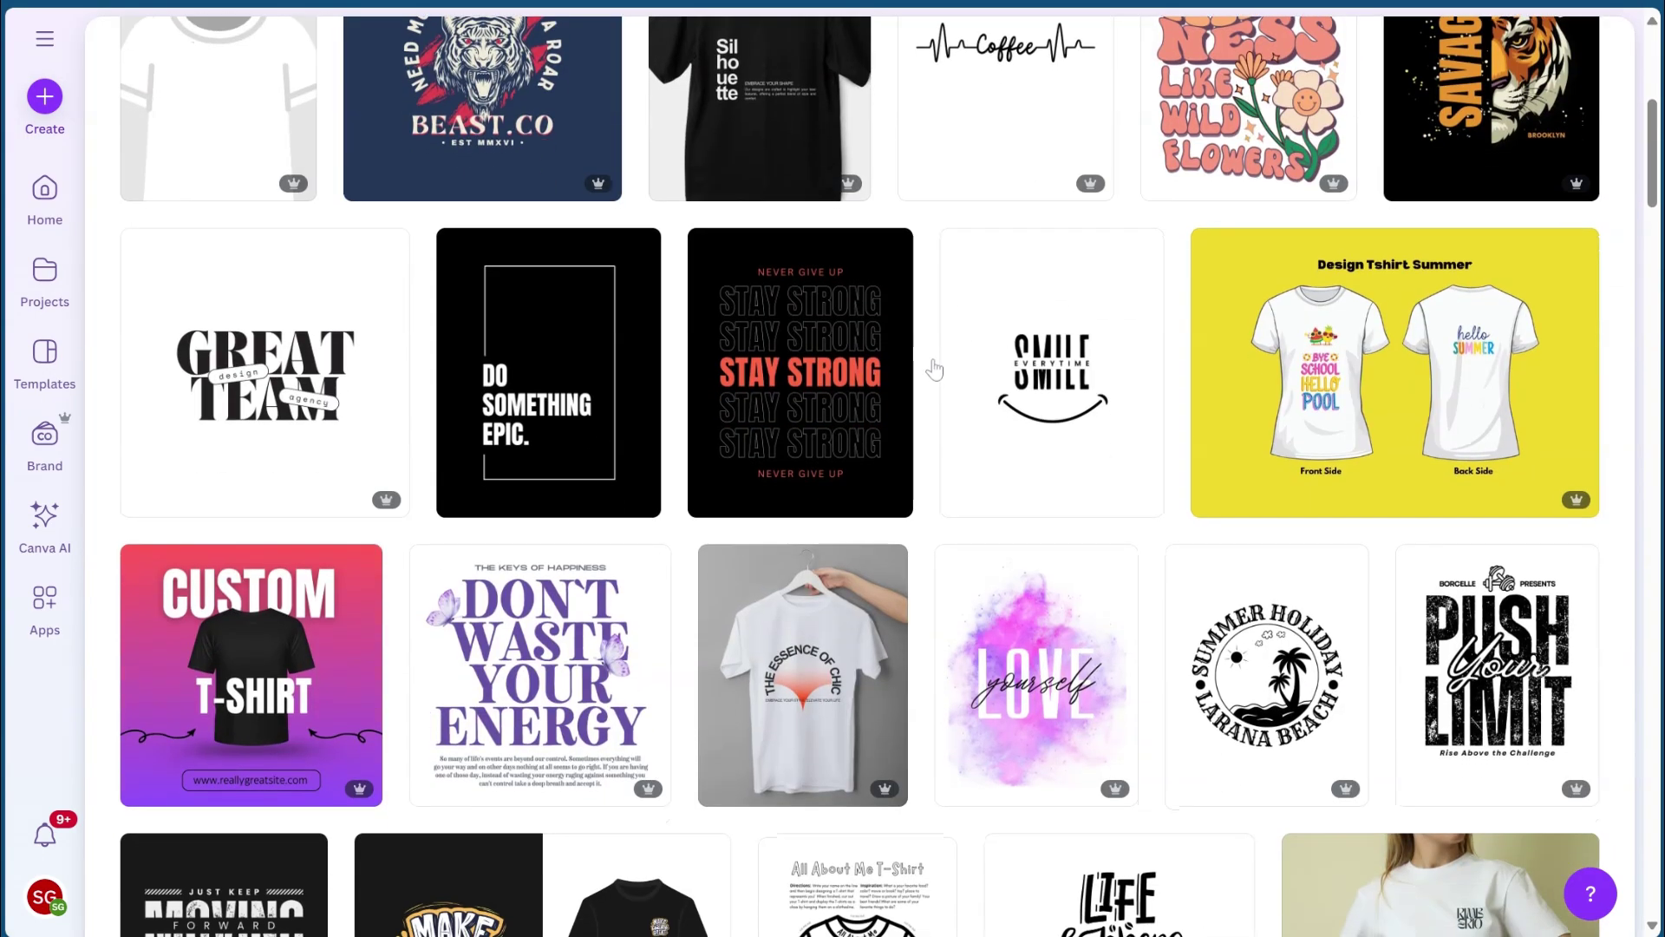
scroll(933, 368, up, 6)
scroll(434, 305, down, 5)
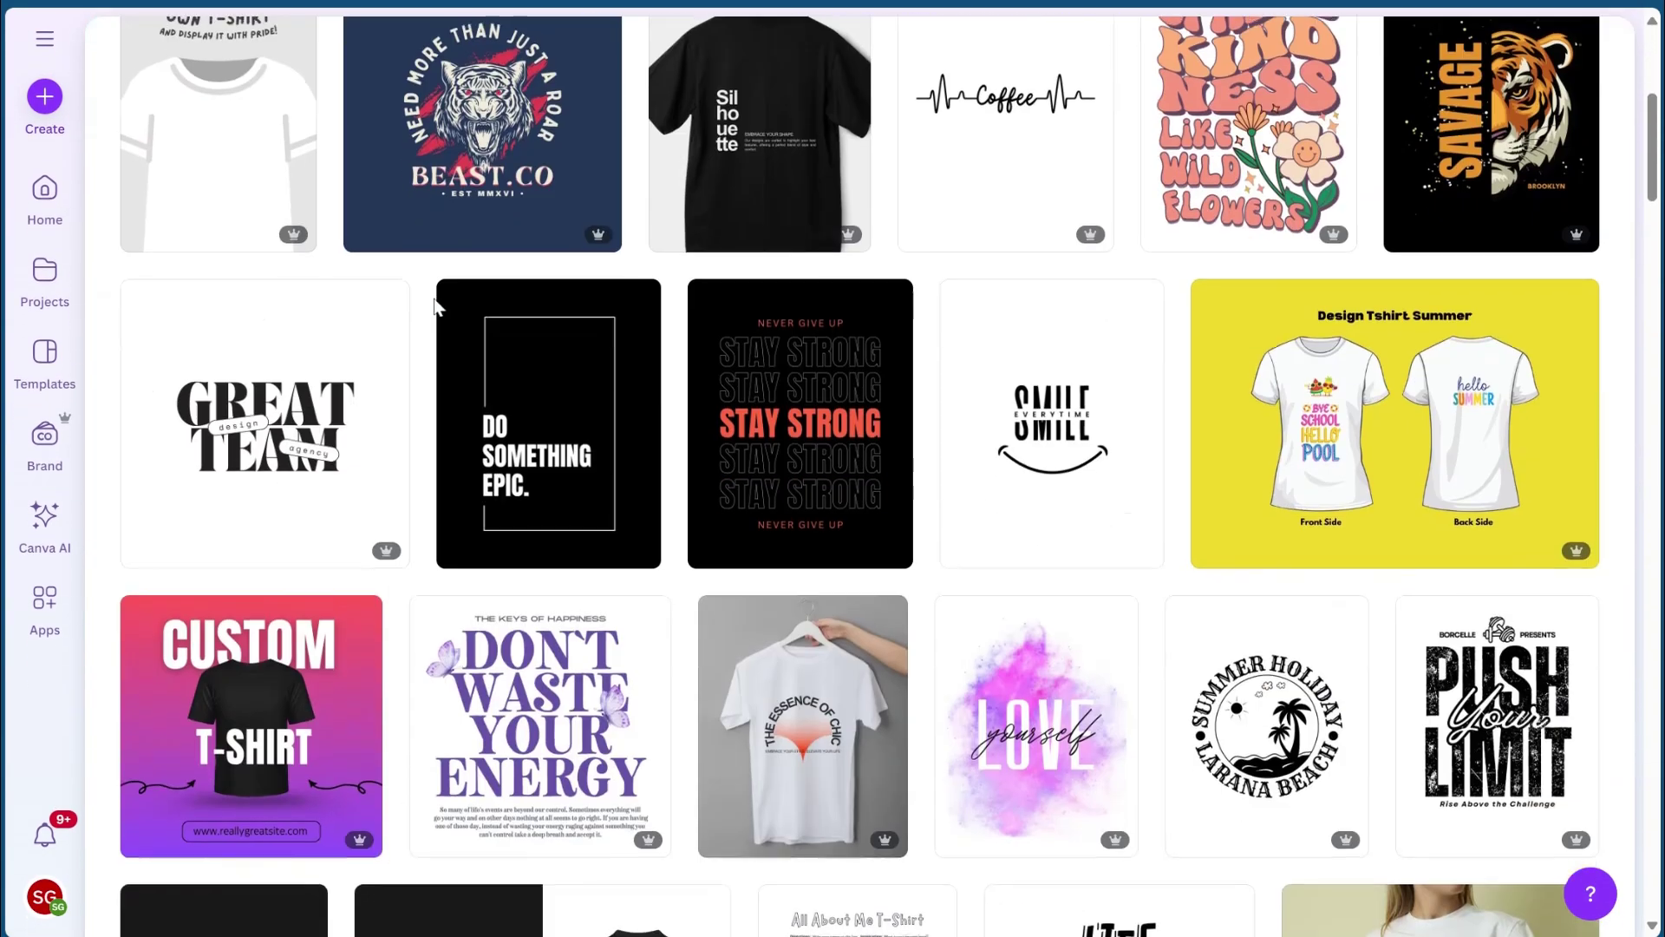
scroll(435, 304, up, 5)
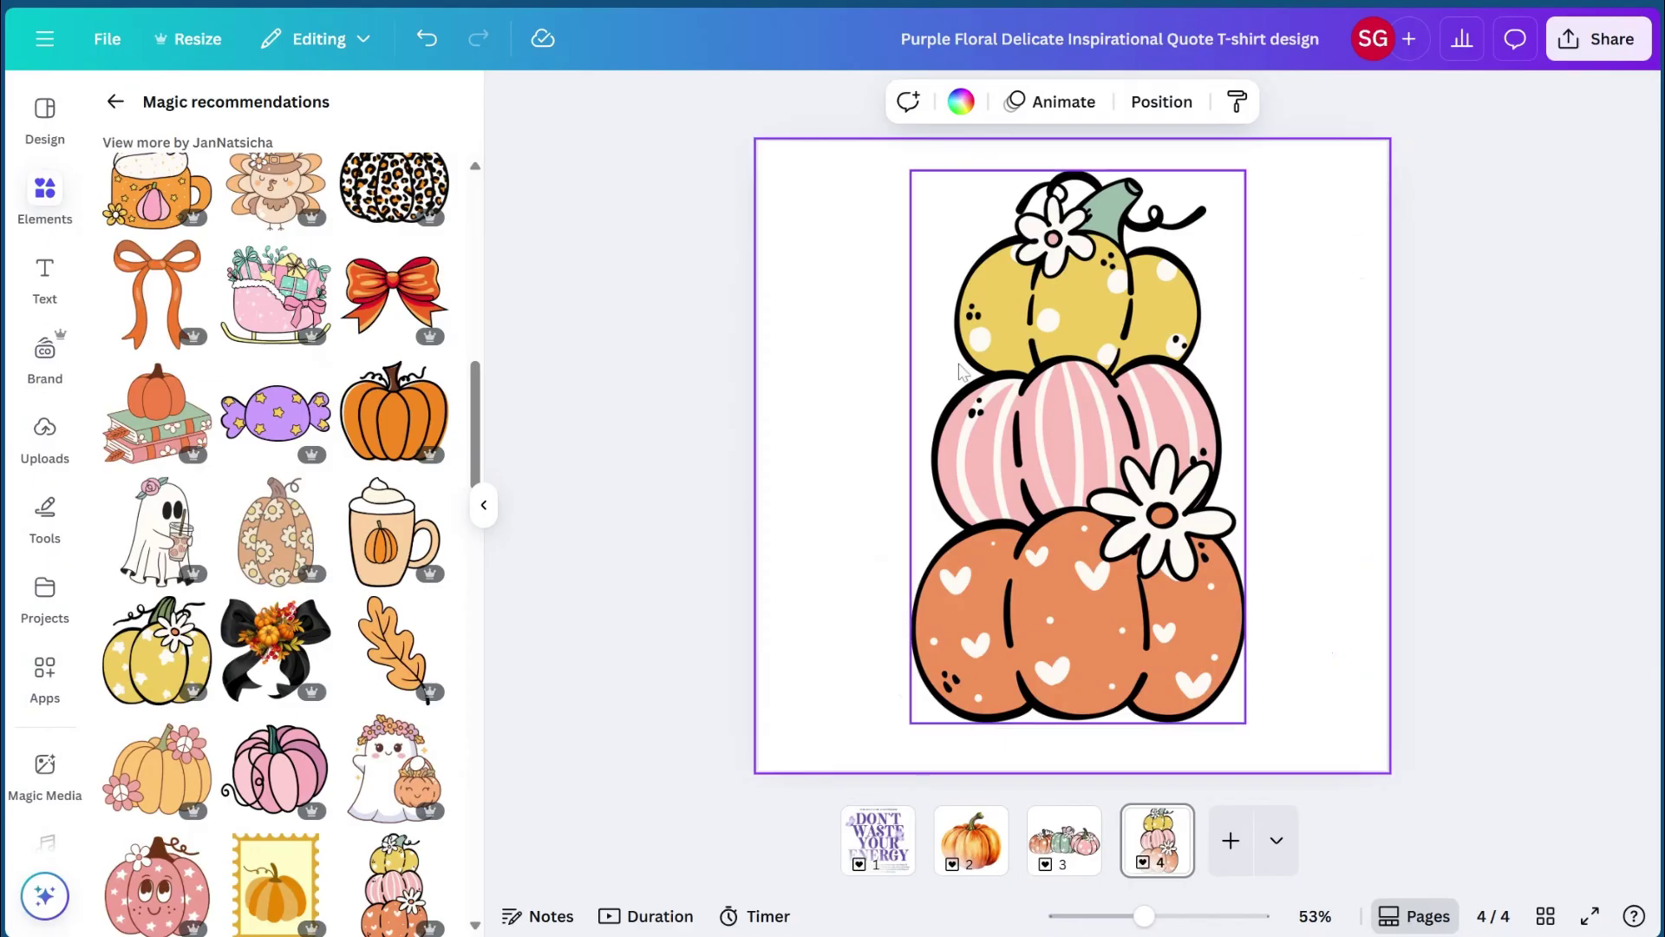
Check the File menu without changes, then browse the Magic recommendations elements.
click(108, 39)
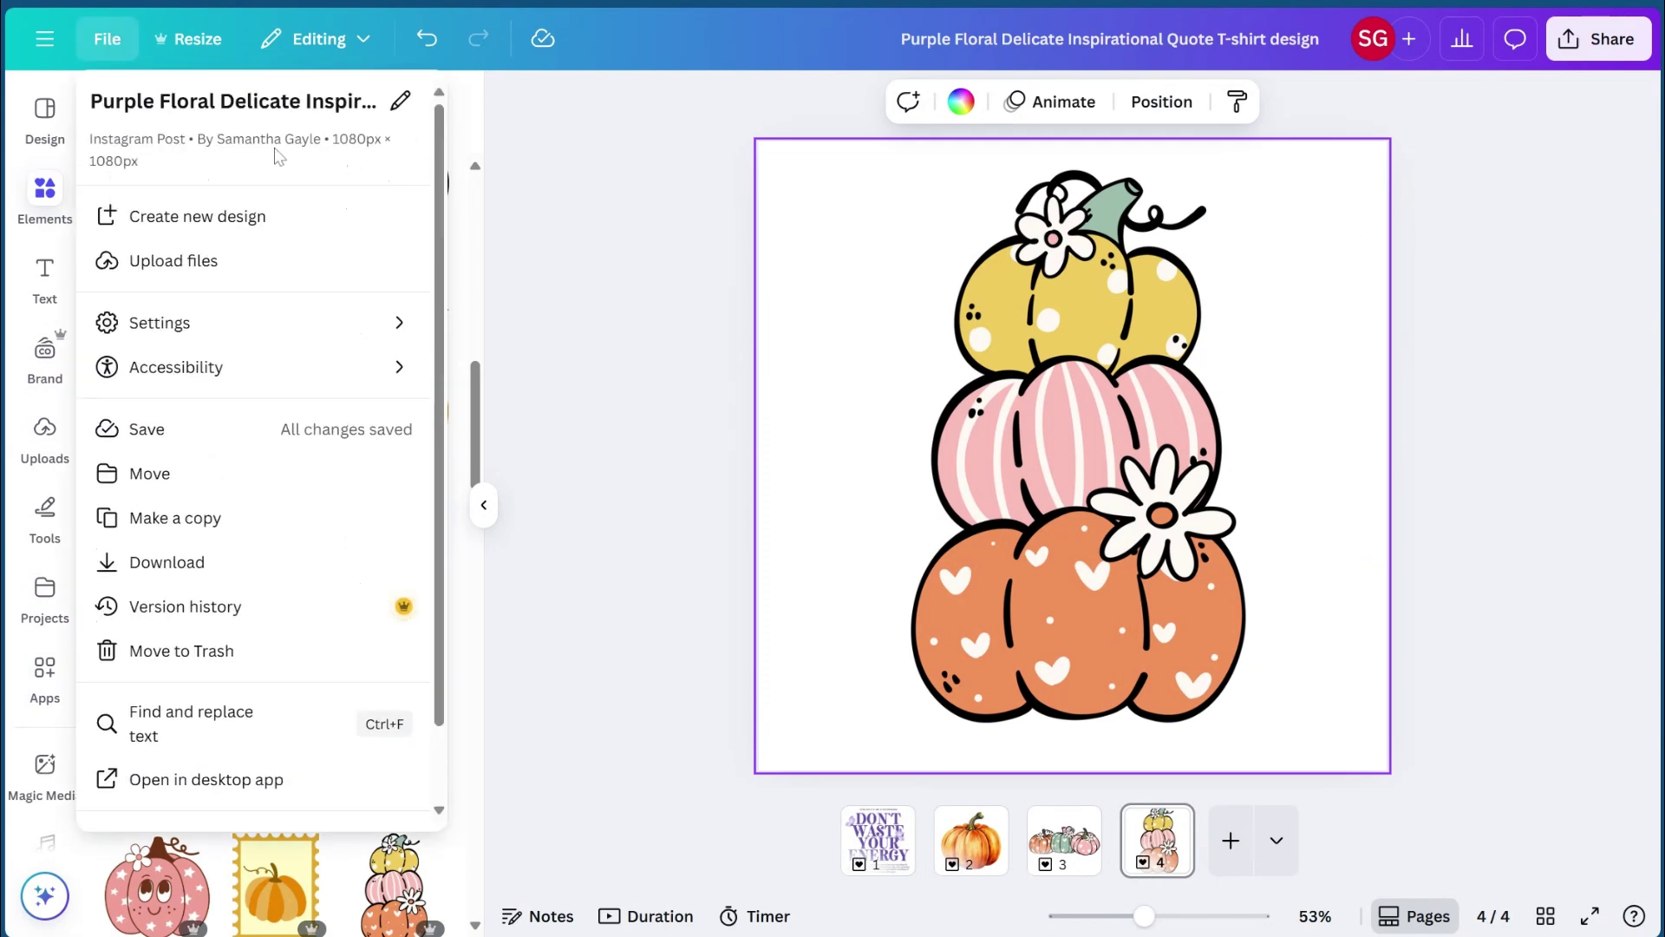
click(708, 198)
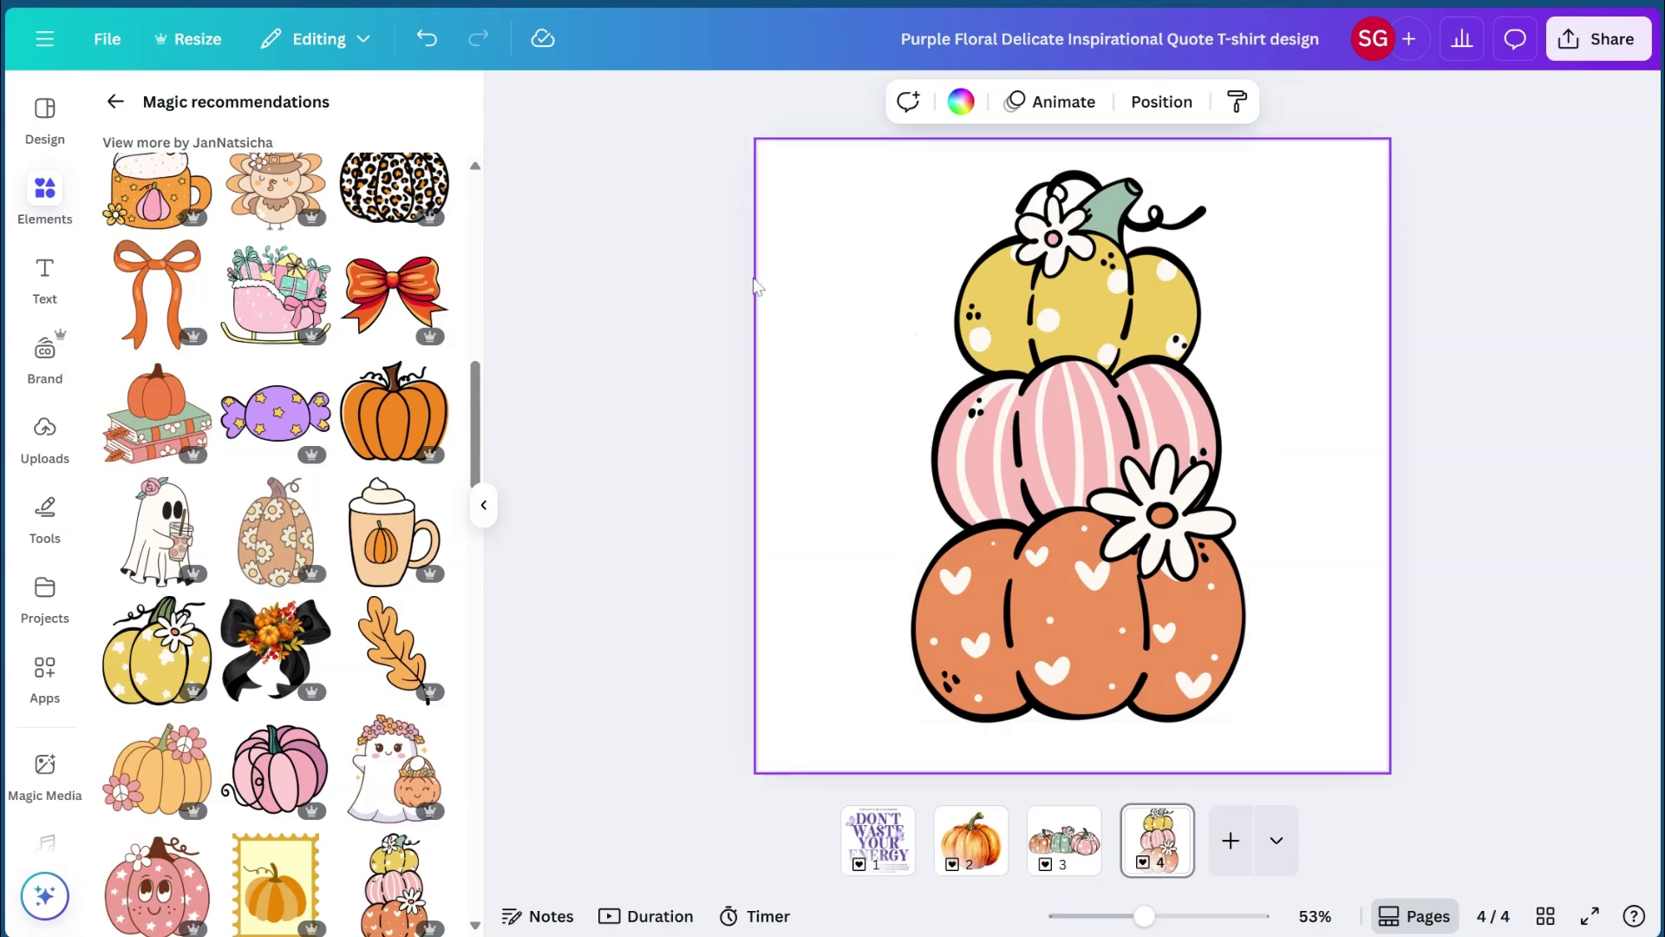
scroll(266, 355, up, 10)
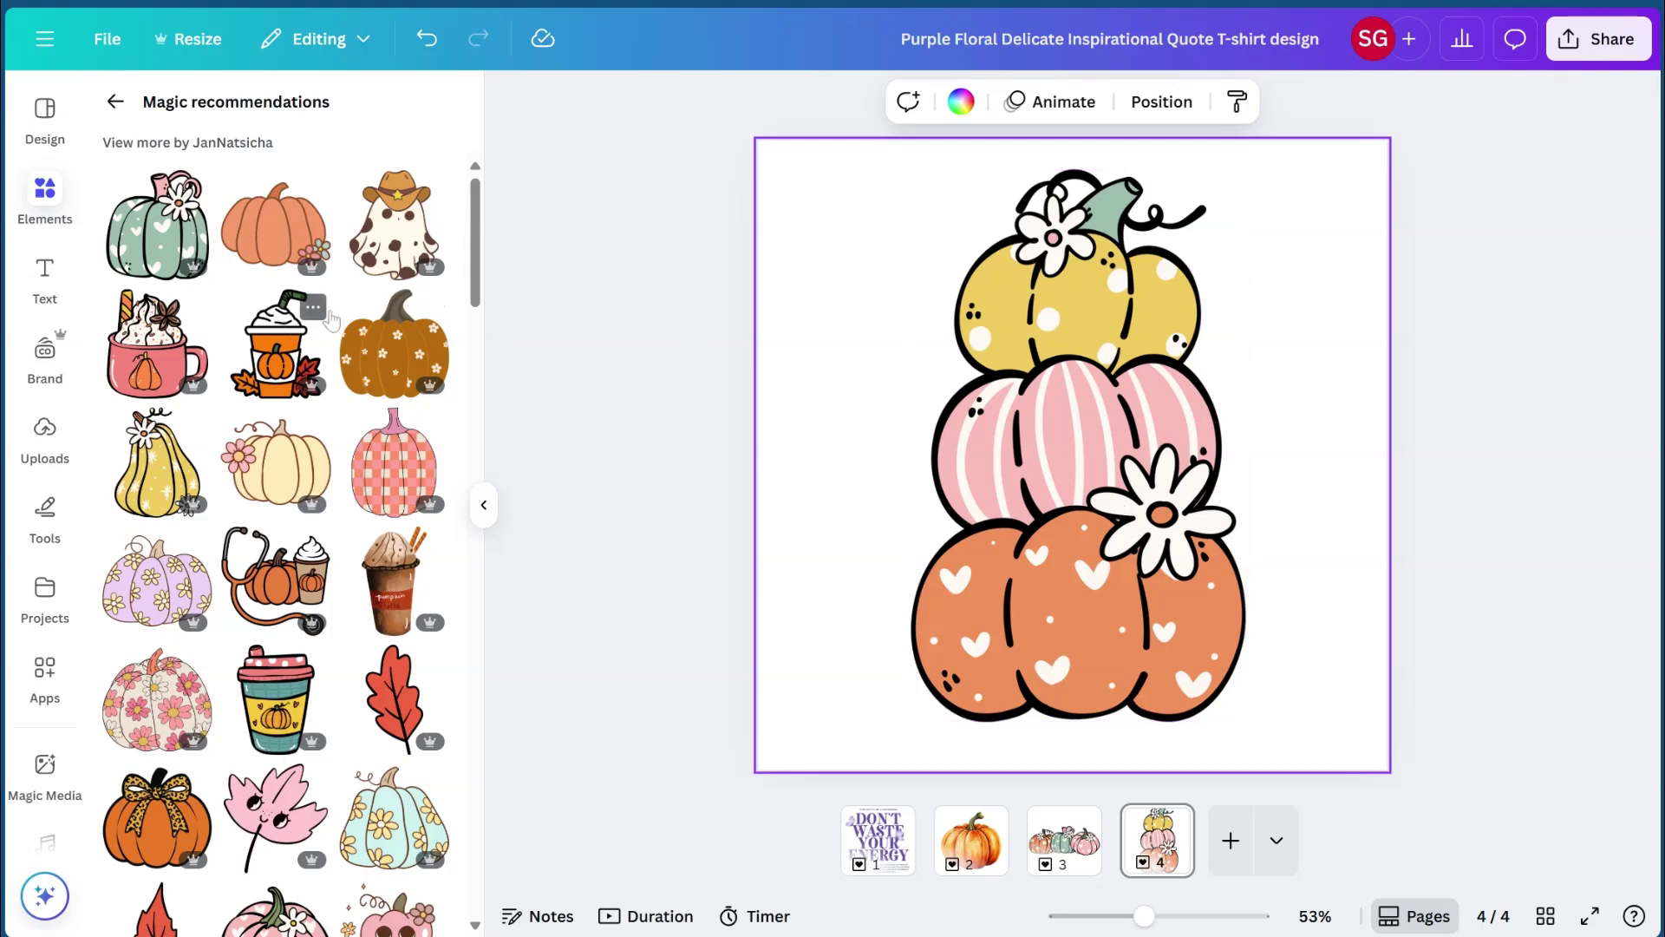
mouse_move(422, 349)
scroll(340, 555, down, 2)
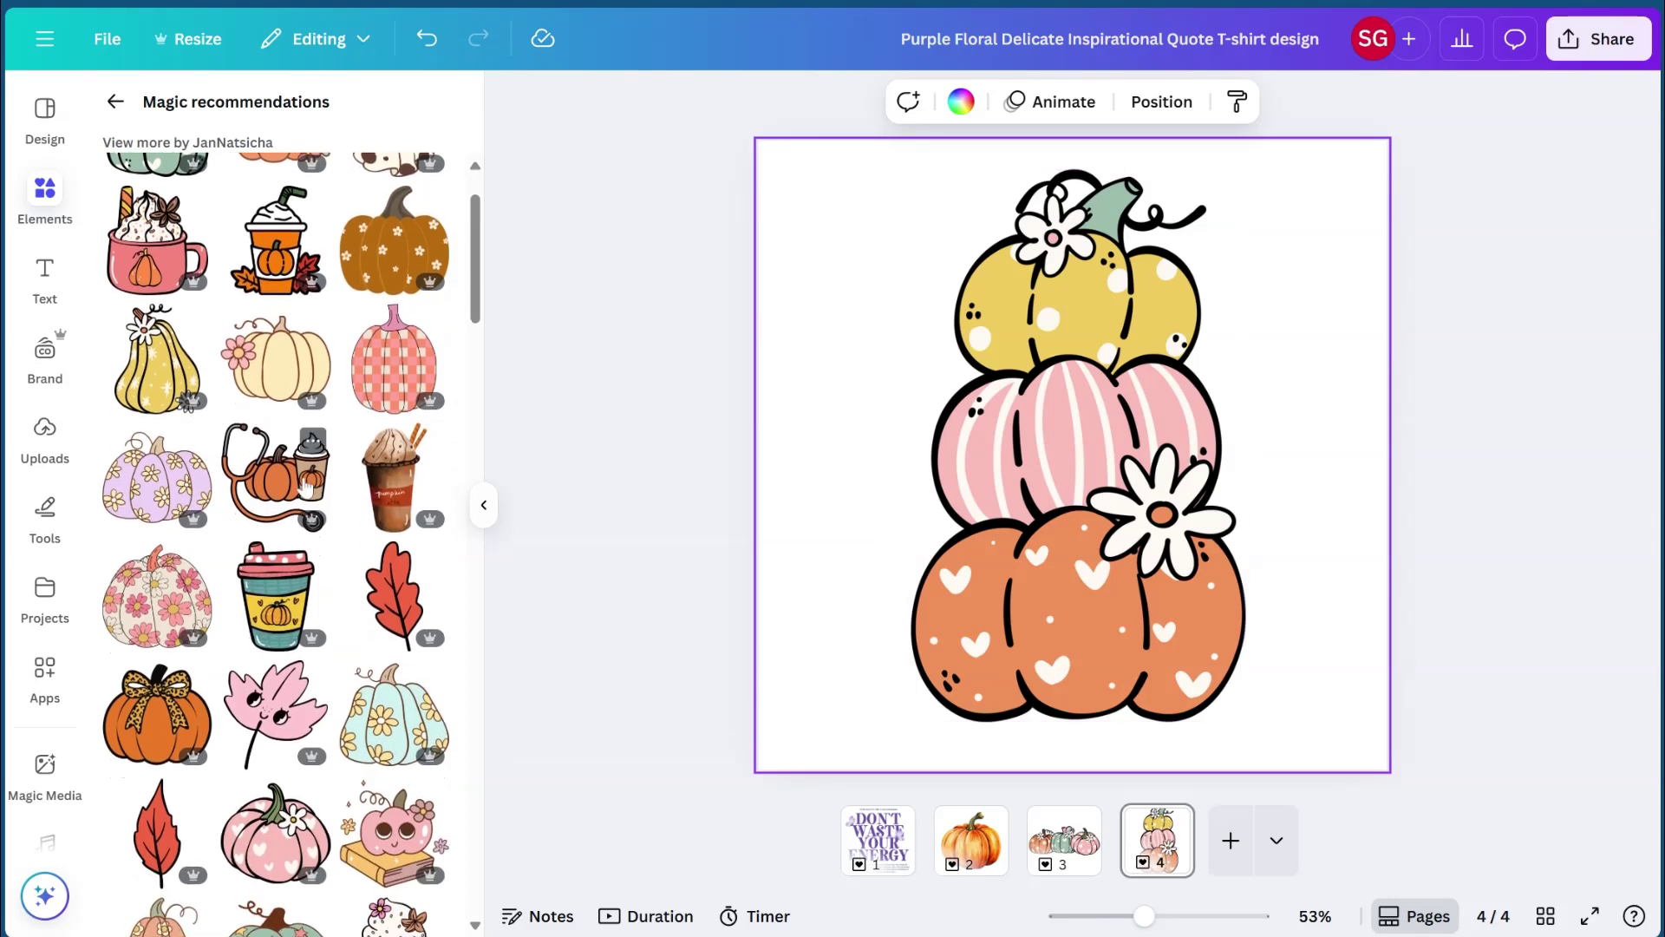
scroll(276, 373, up, 2)
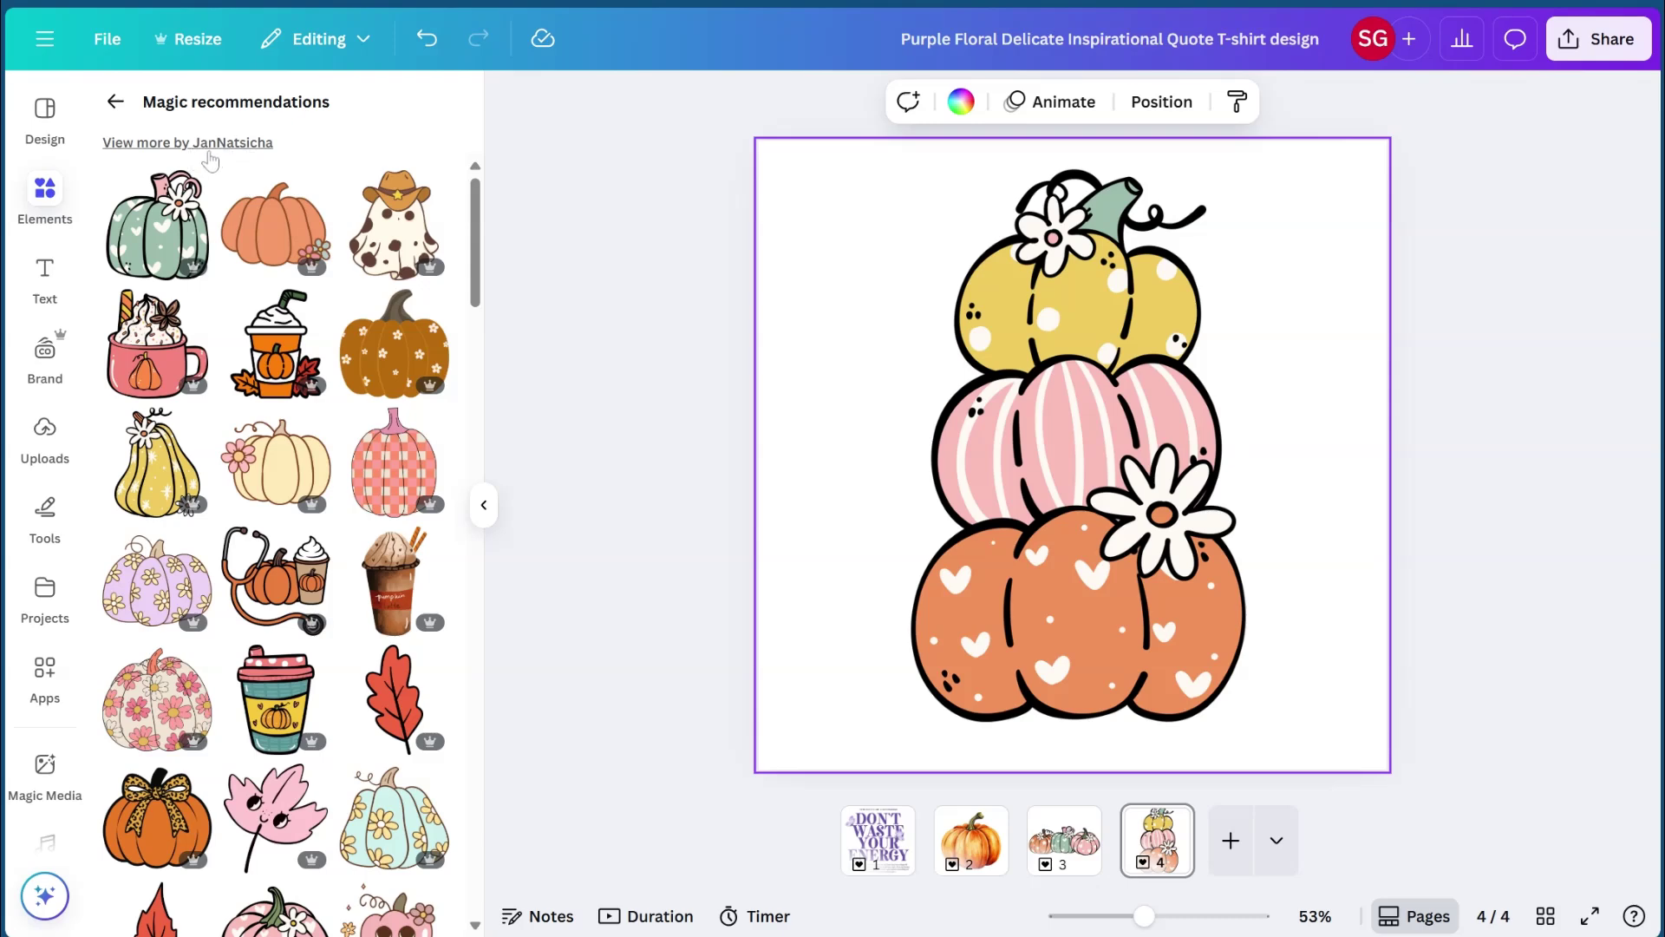
Scroll the recommendations further and add a blank page 5 after the pumpkins page.
scroll(224, 295, down, 3)
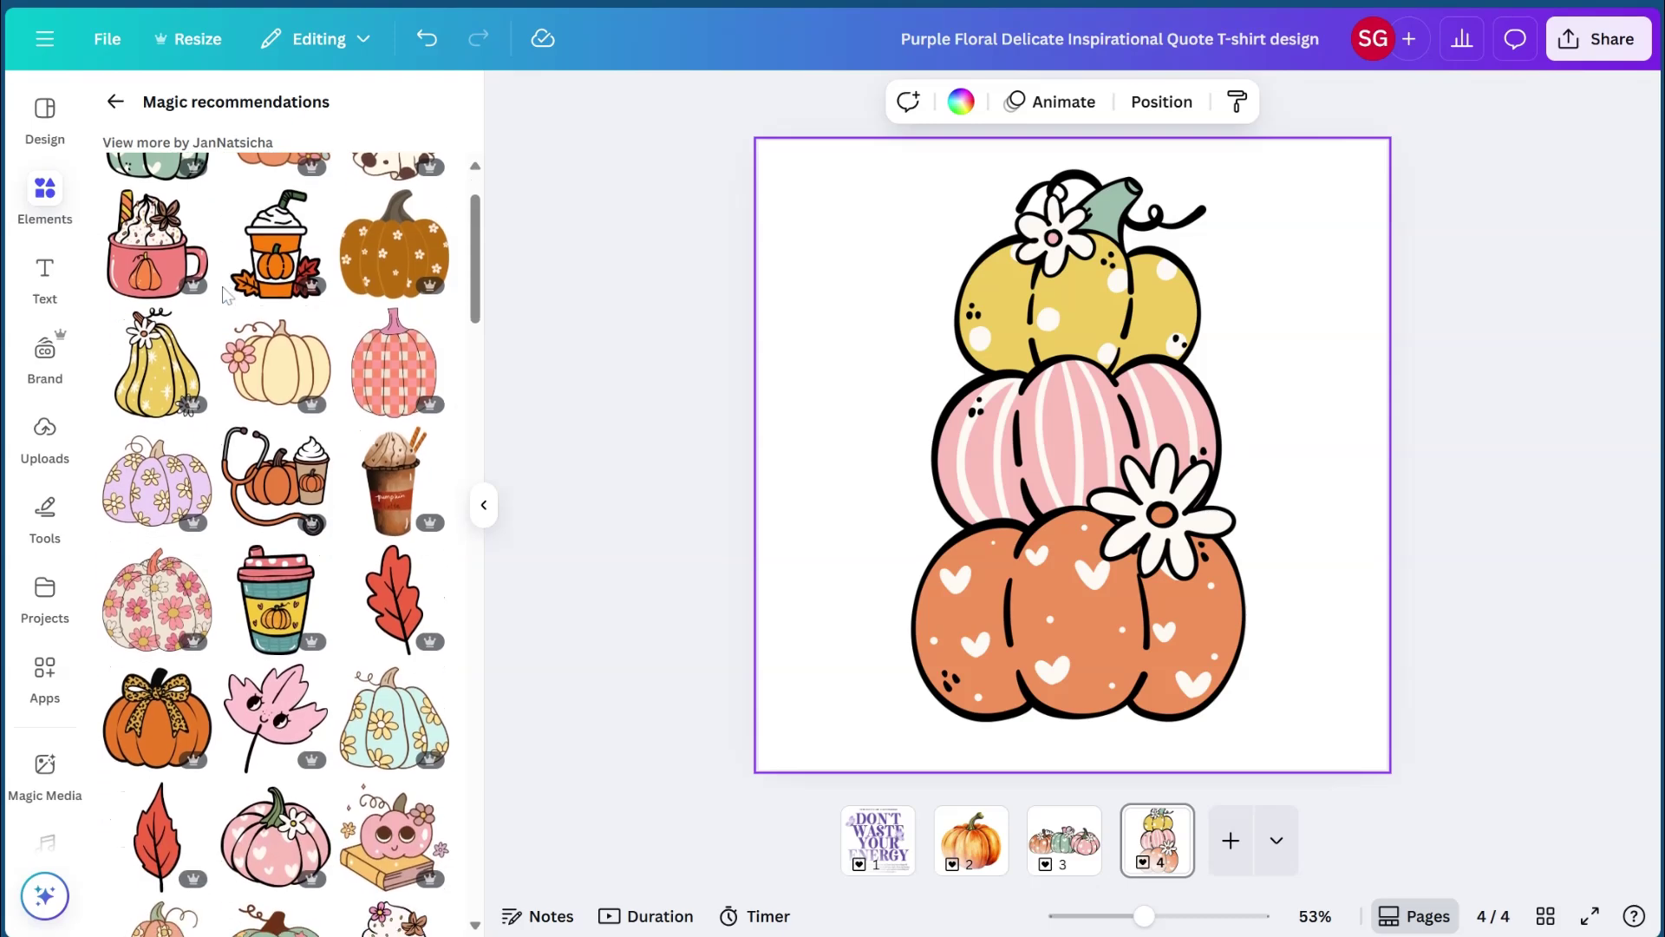
scroll(224, 294, down, 2)
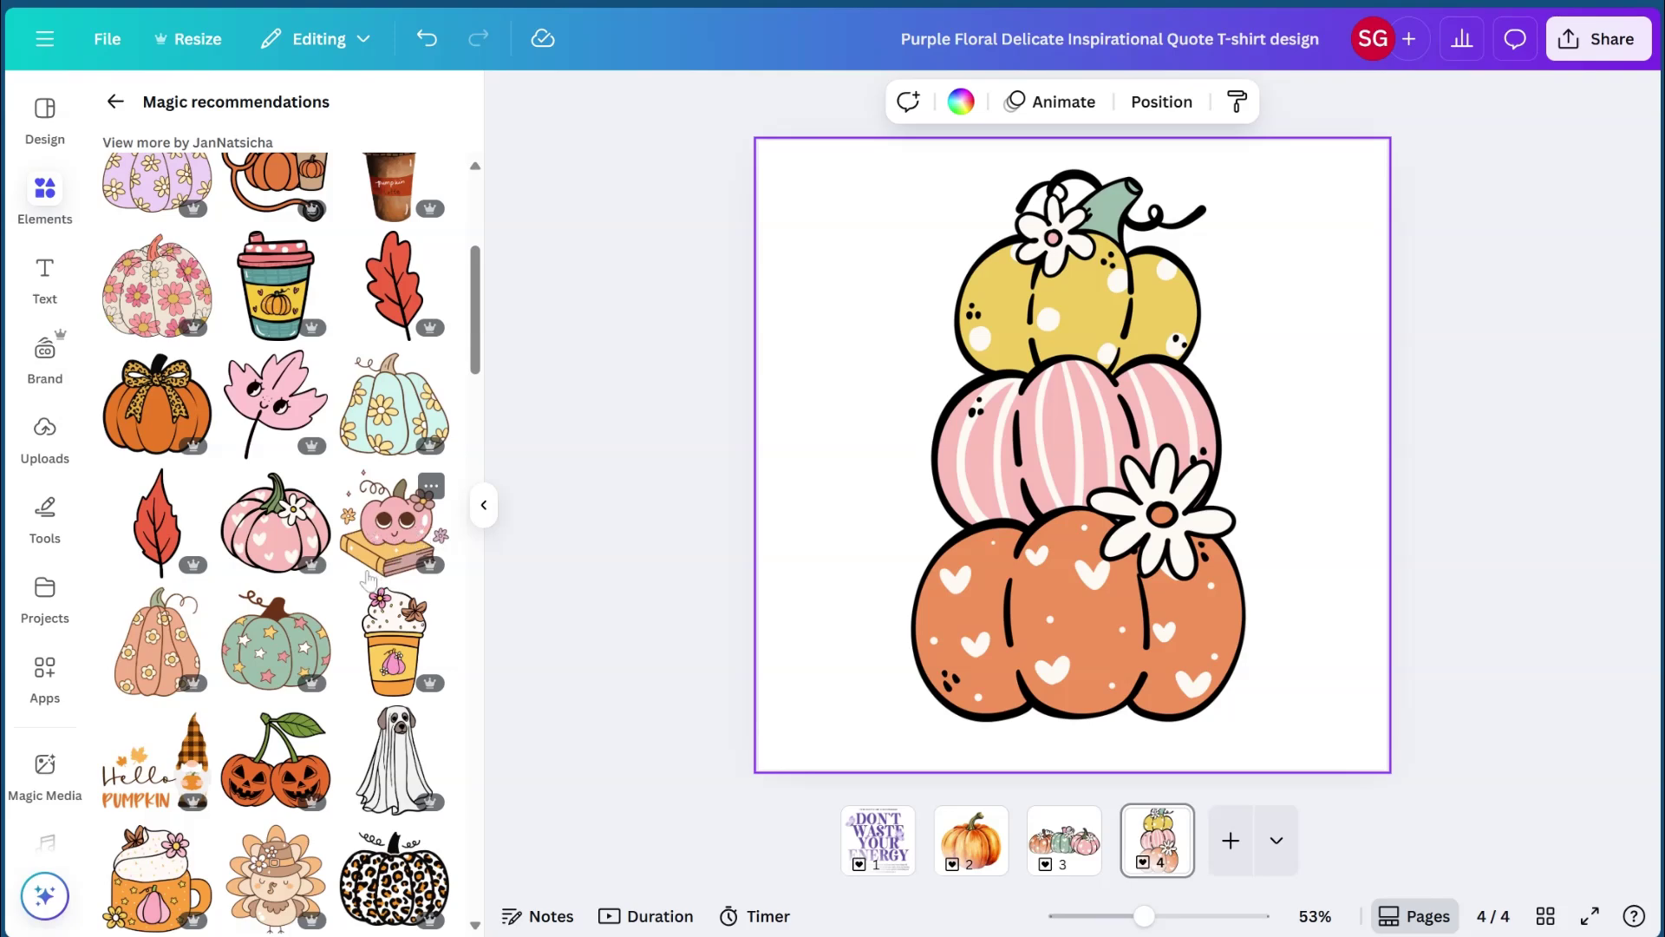
scroll(369, 579, up, 4)
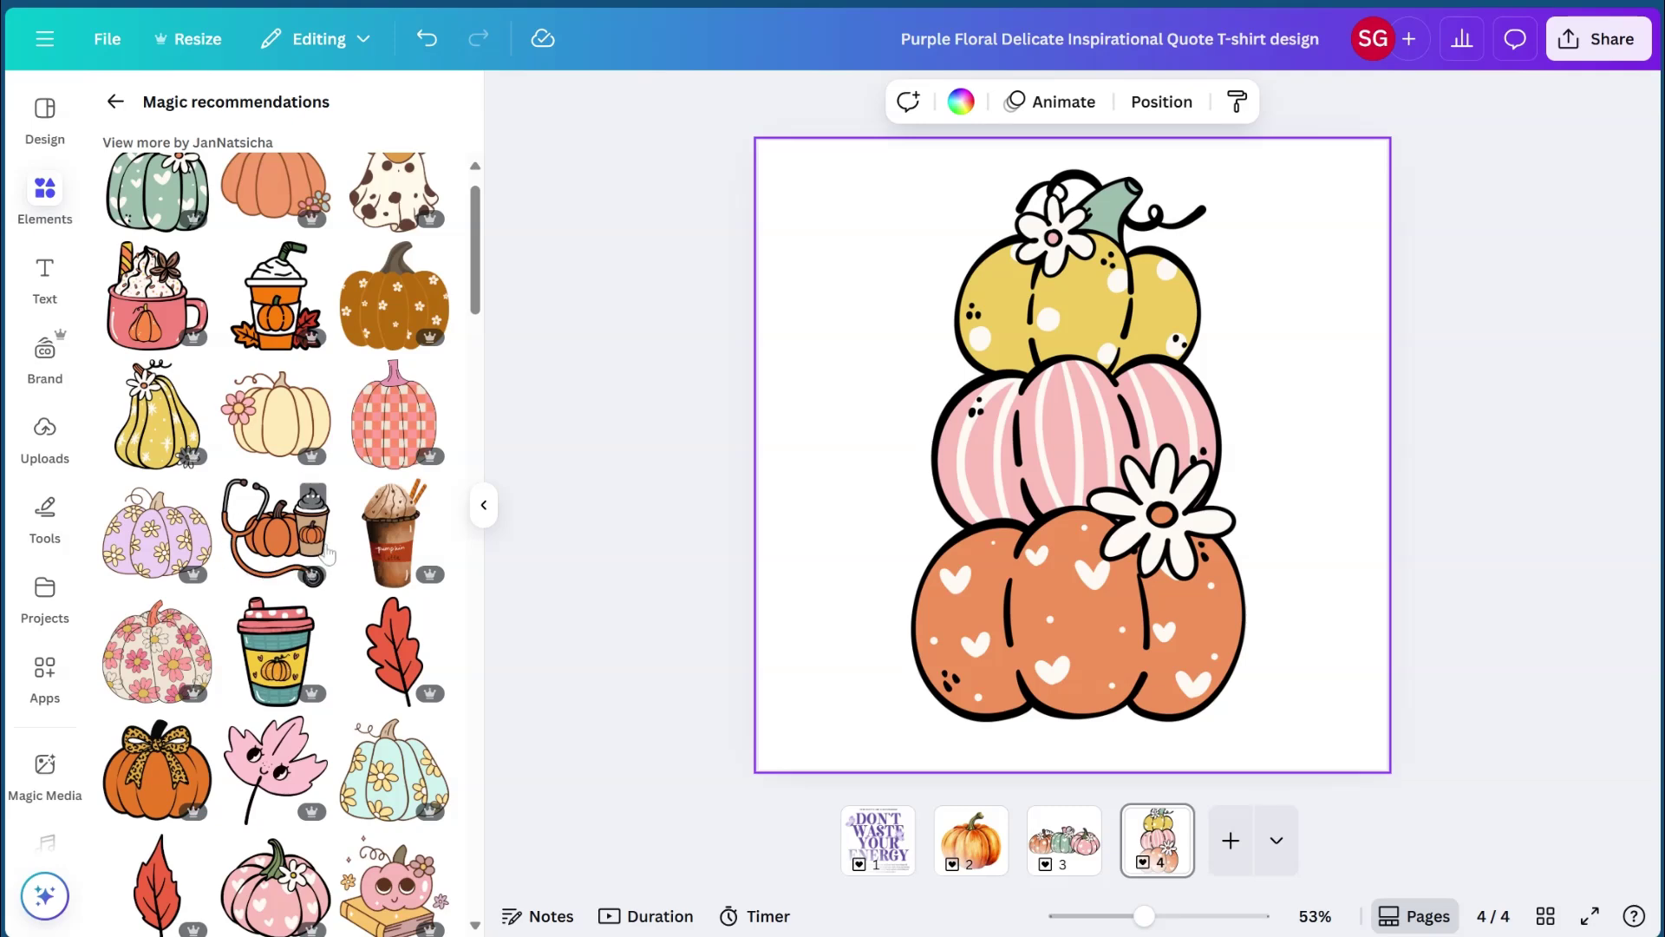
scroll(327, 628, down, 3)
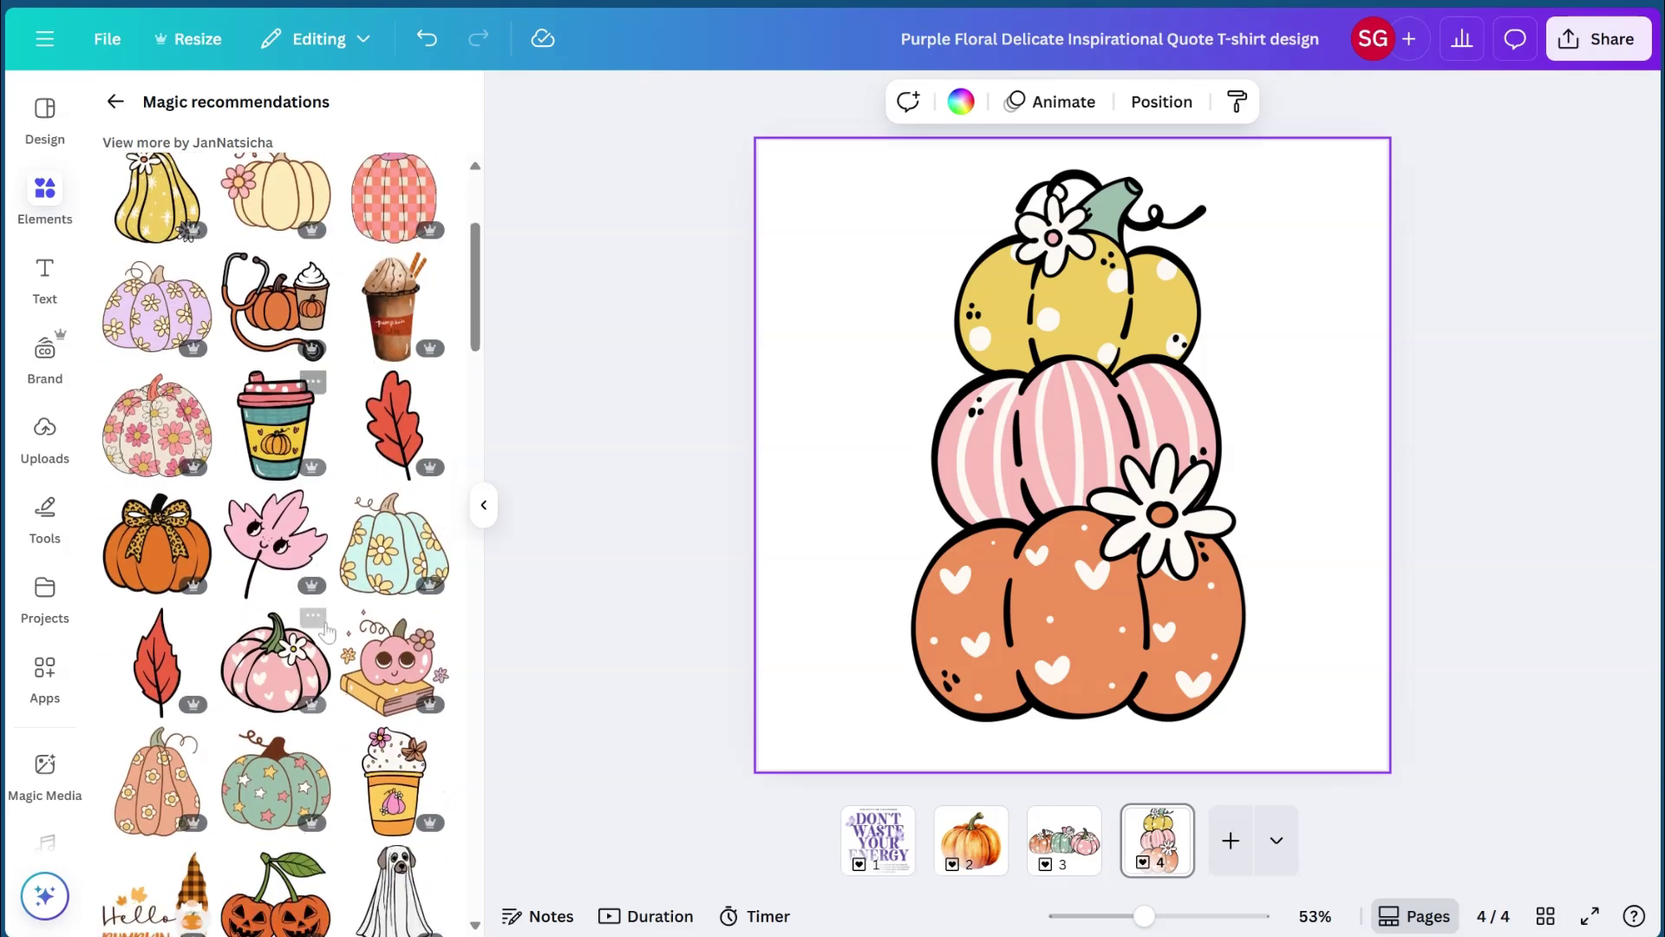
scroll(327, 632, down, 1)
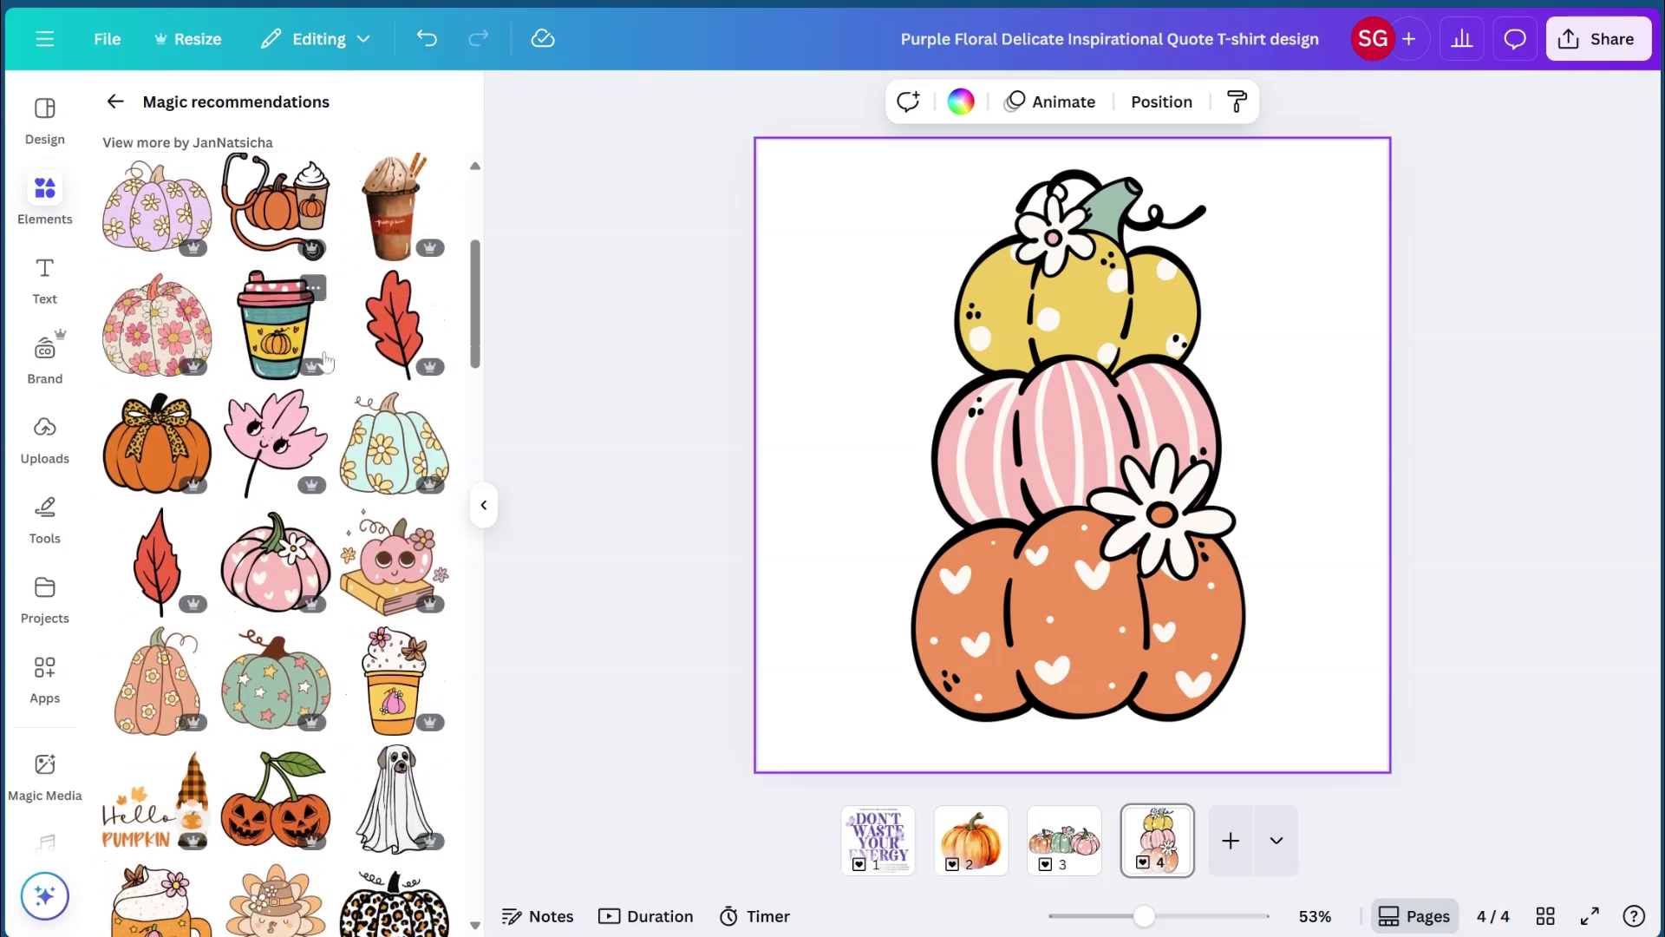
scroll(327, 362, down, 3)
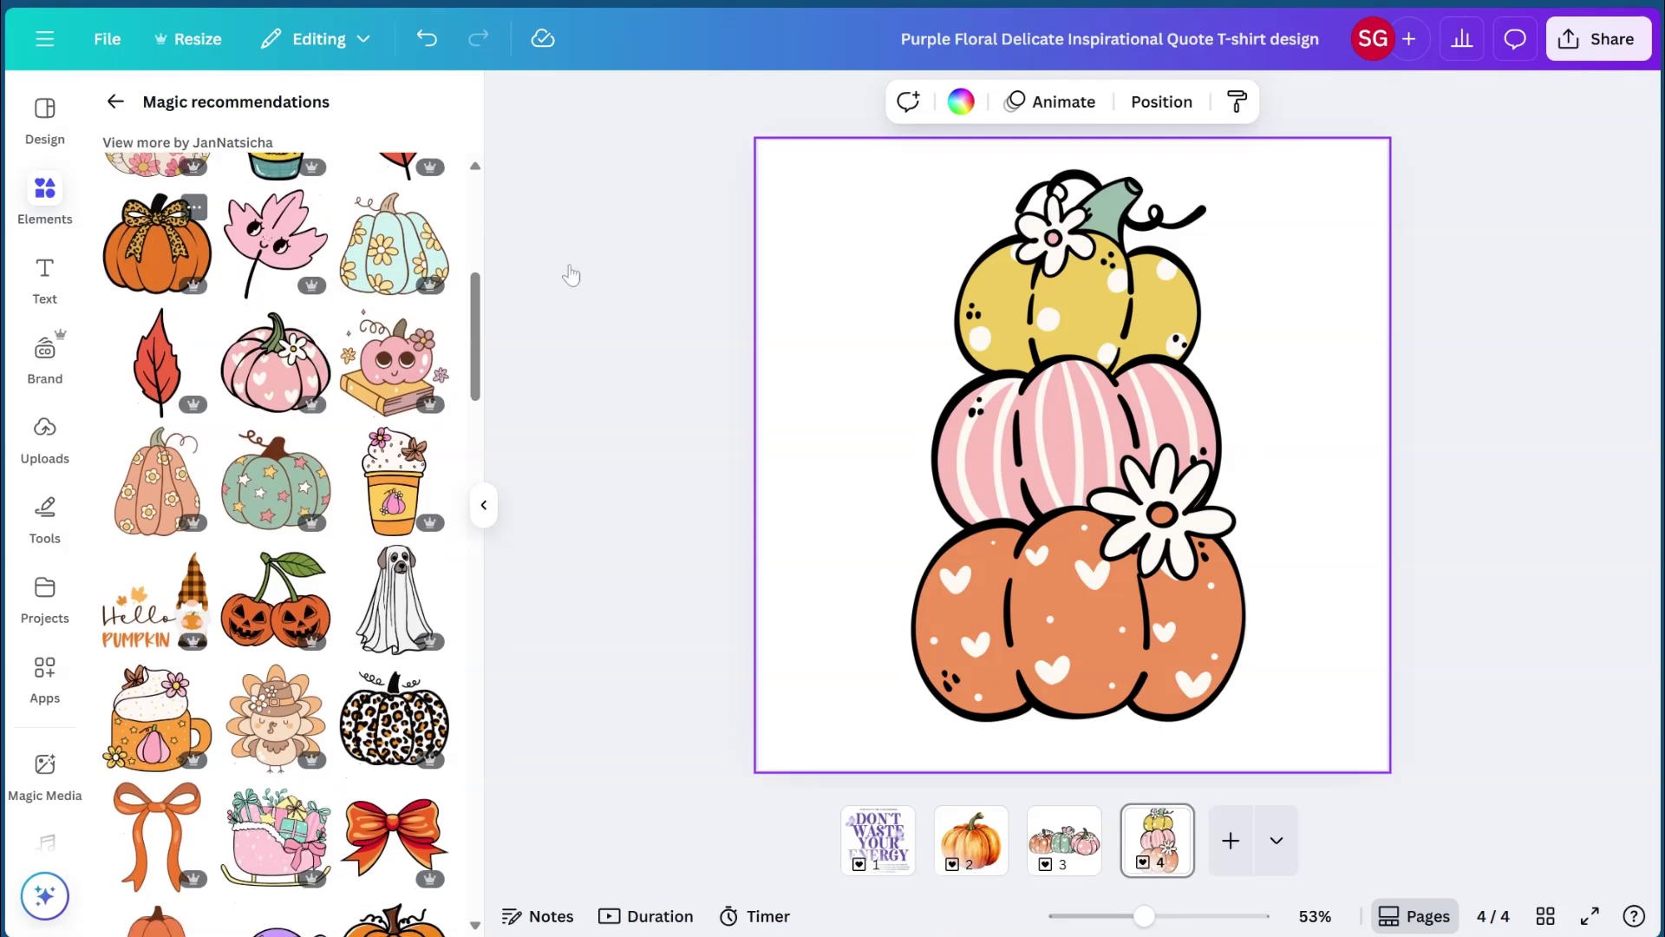
click(1230, 840)
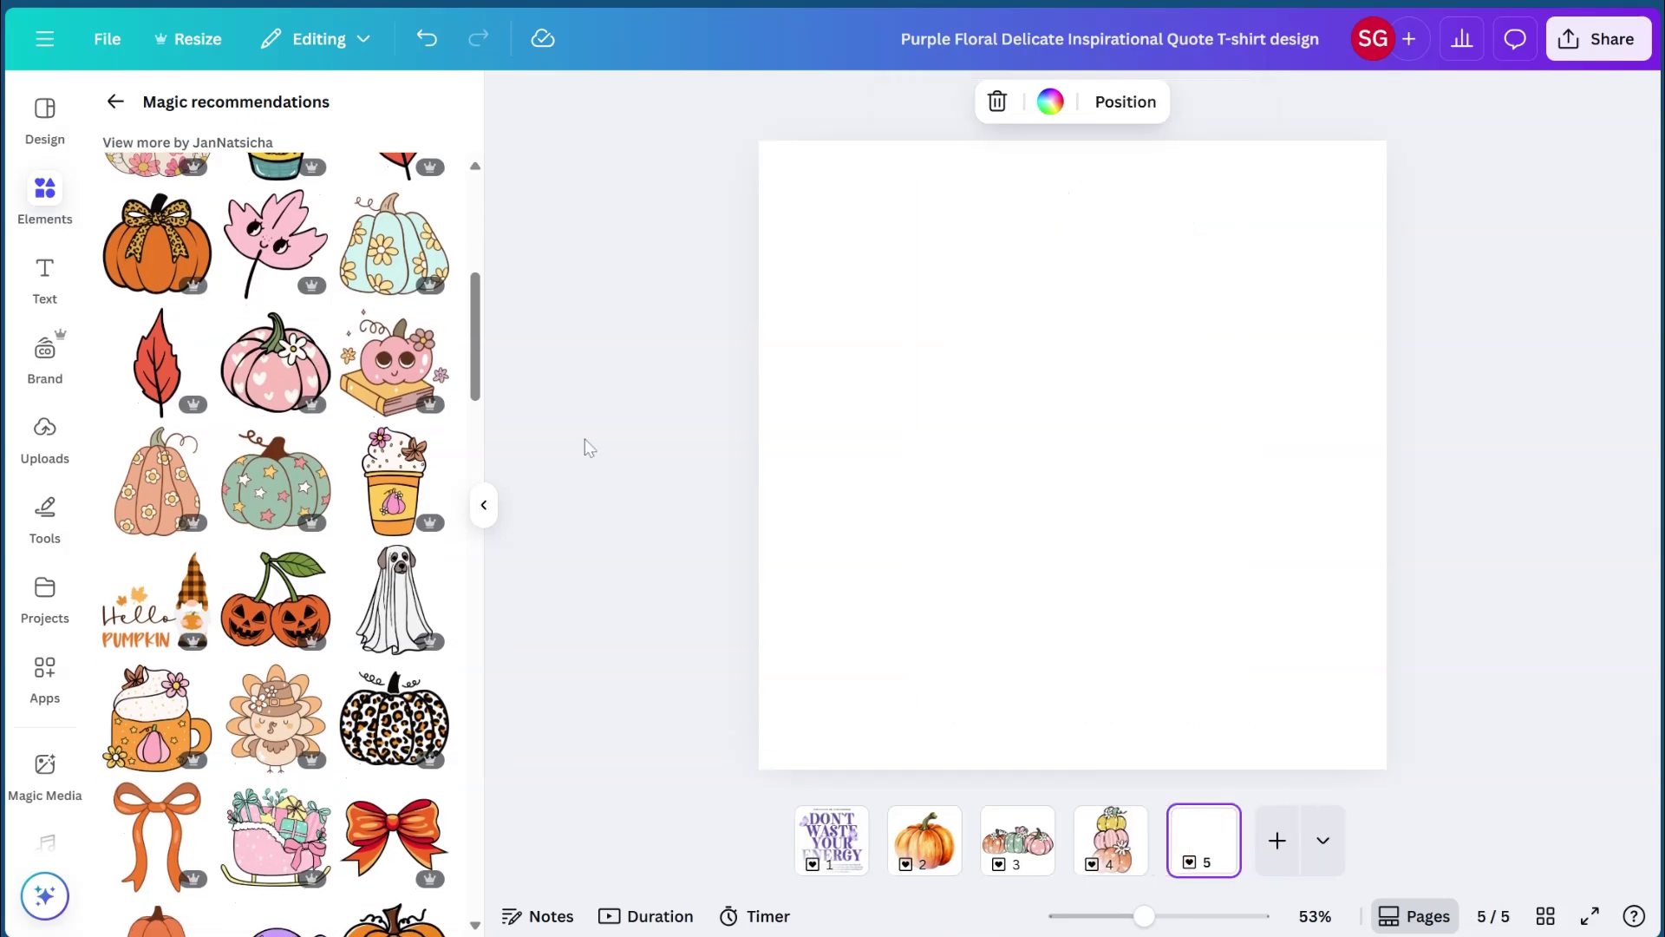
Place the orange leopard-bow pumpkin on page 5, enlarged to fill much of the page.
click(139, 268)
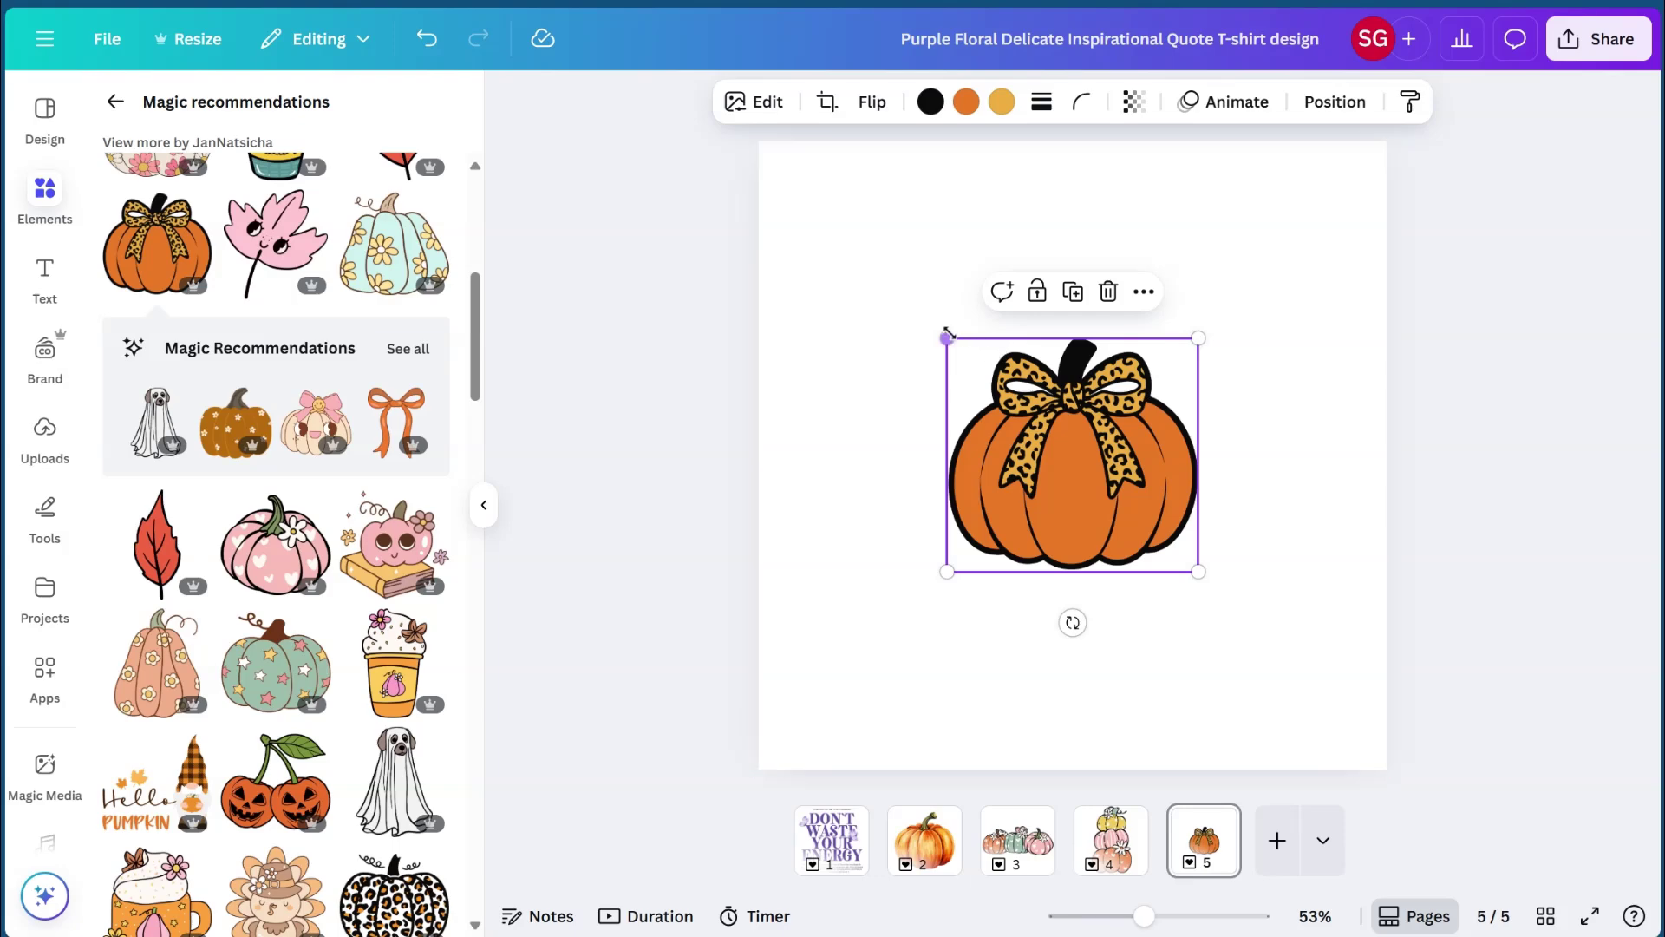
drag(948, 334, 853, 250)
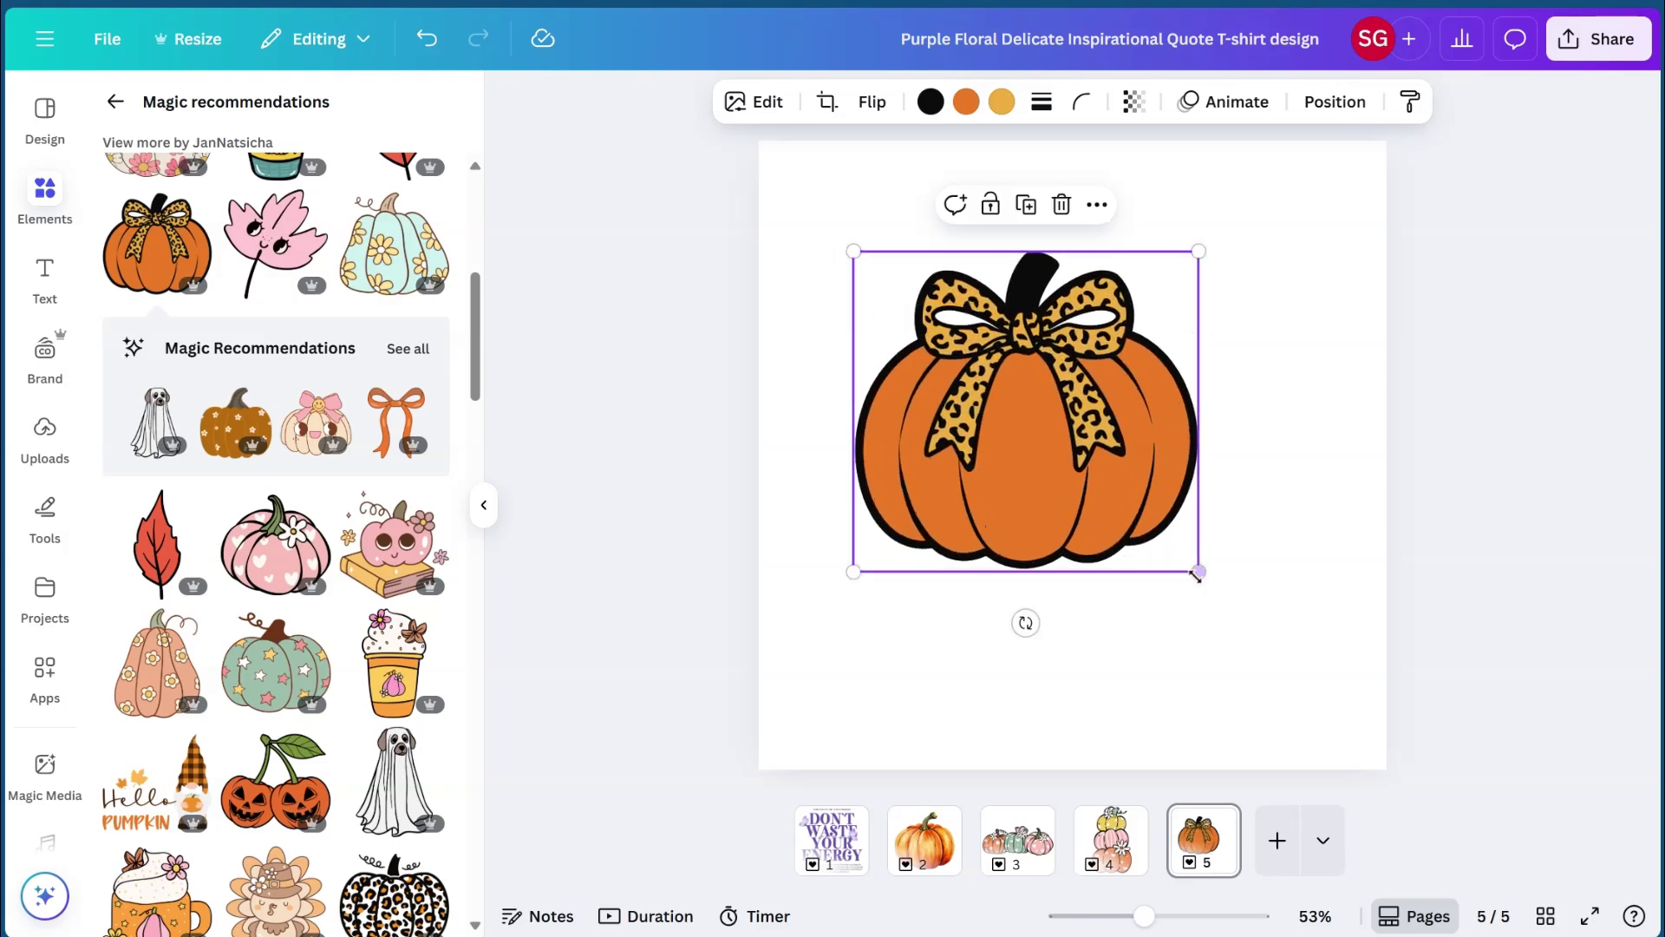
drag(1199, 572, 1261, 629)
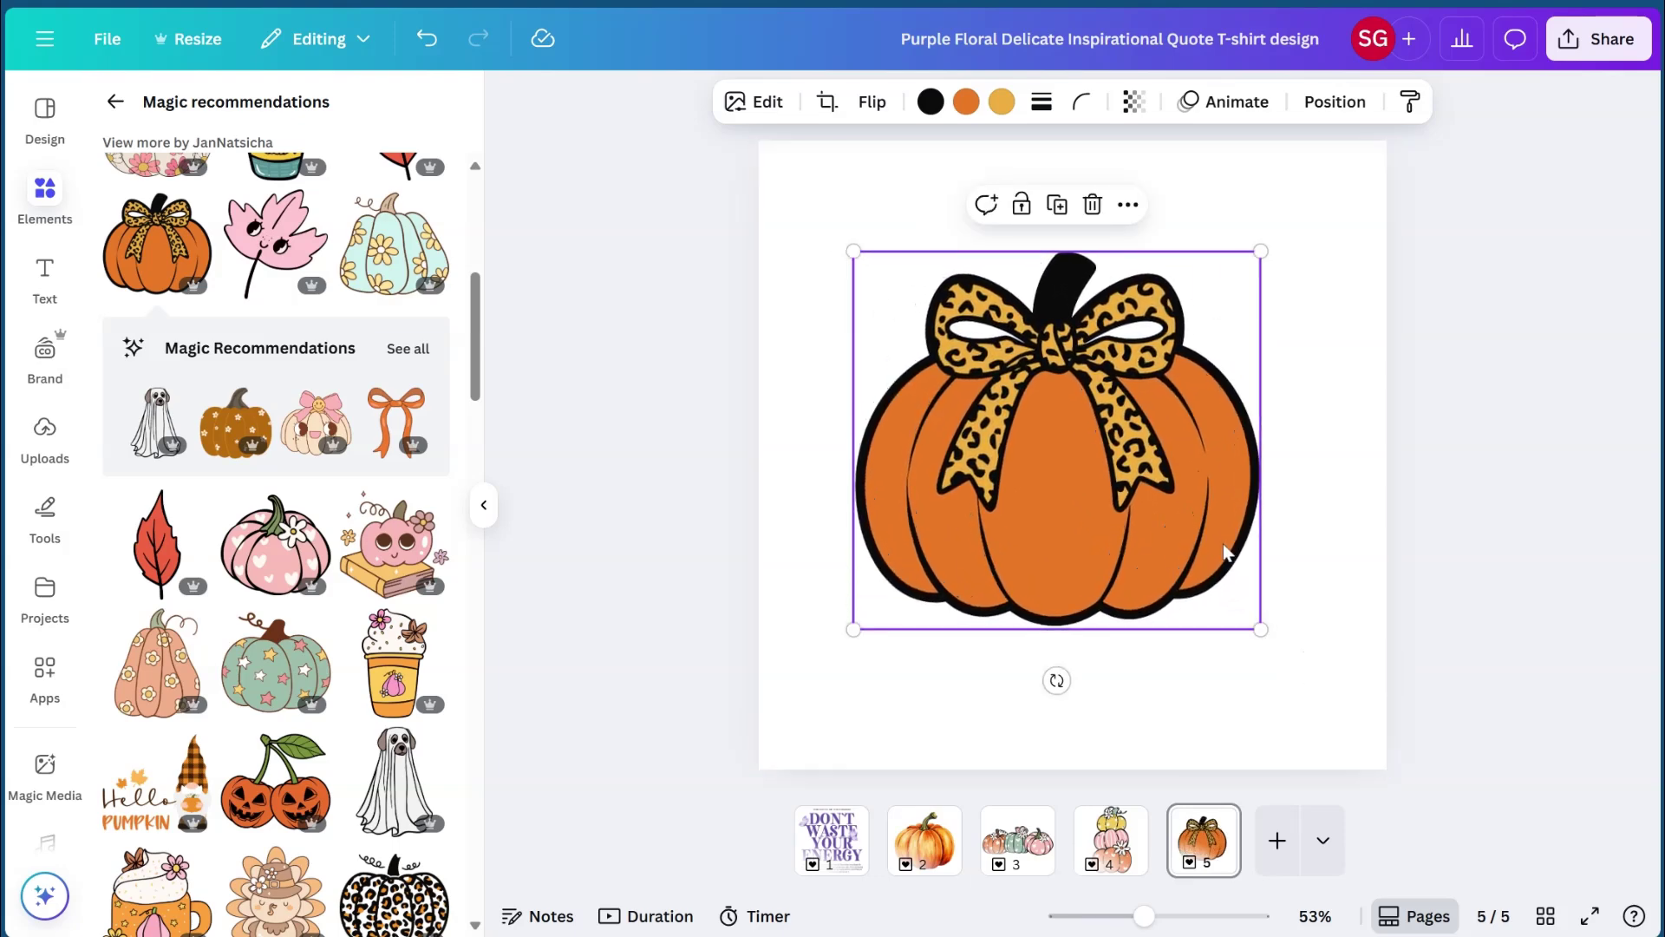
drag(1226, 551, 1179, 508)
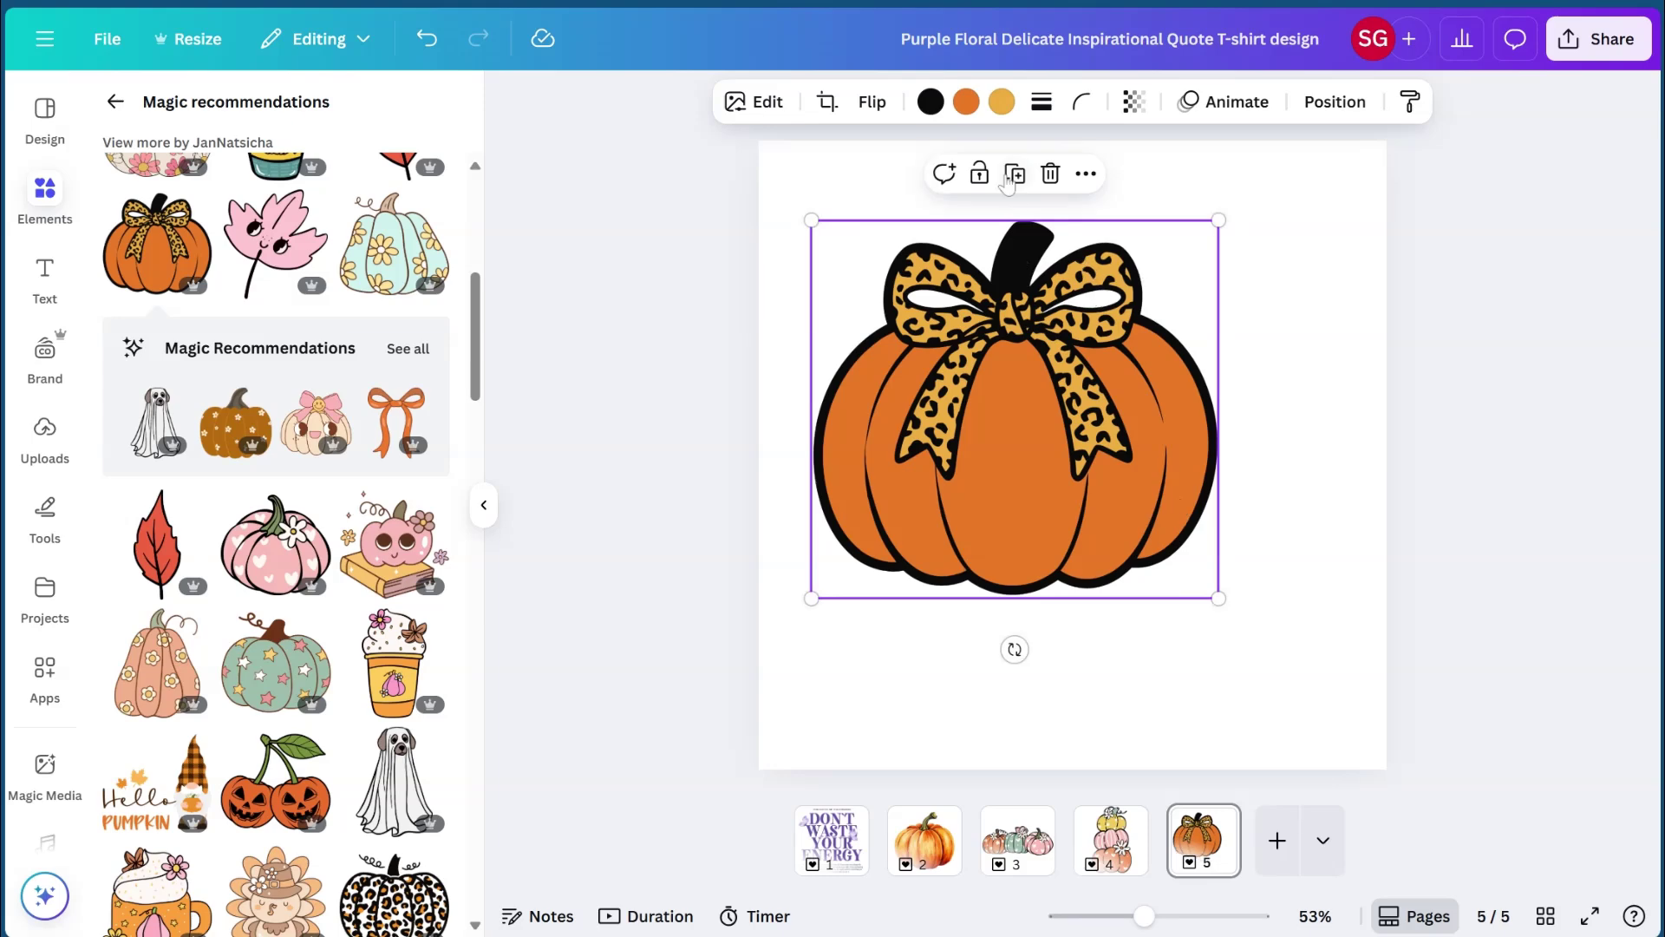
Recolour the pumpkin's yellow leopard bow to a light lavender purple.
click(1001, 102)
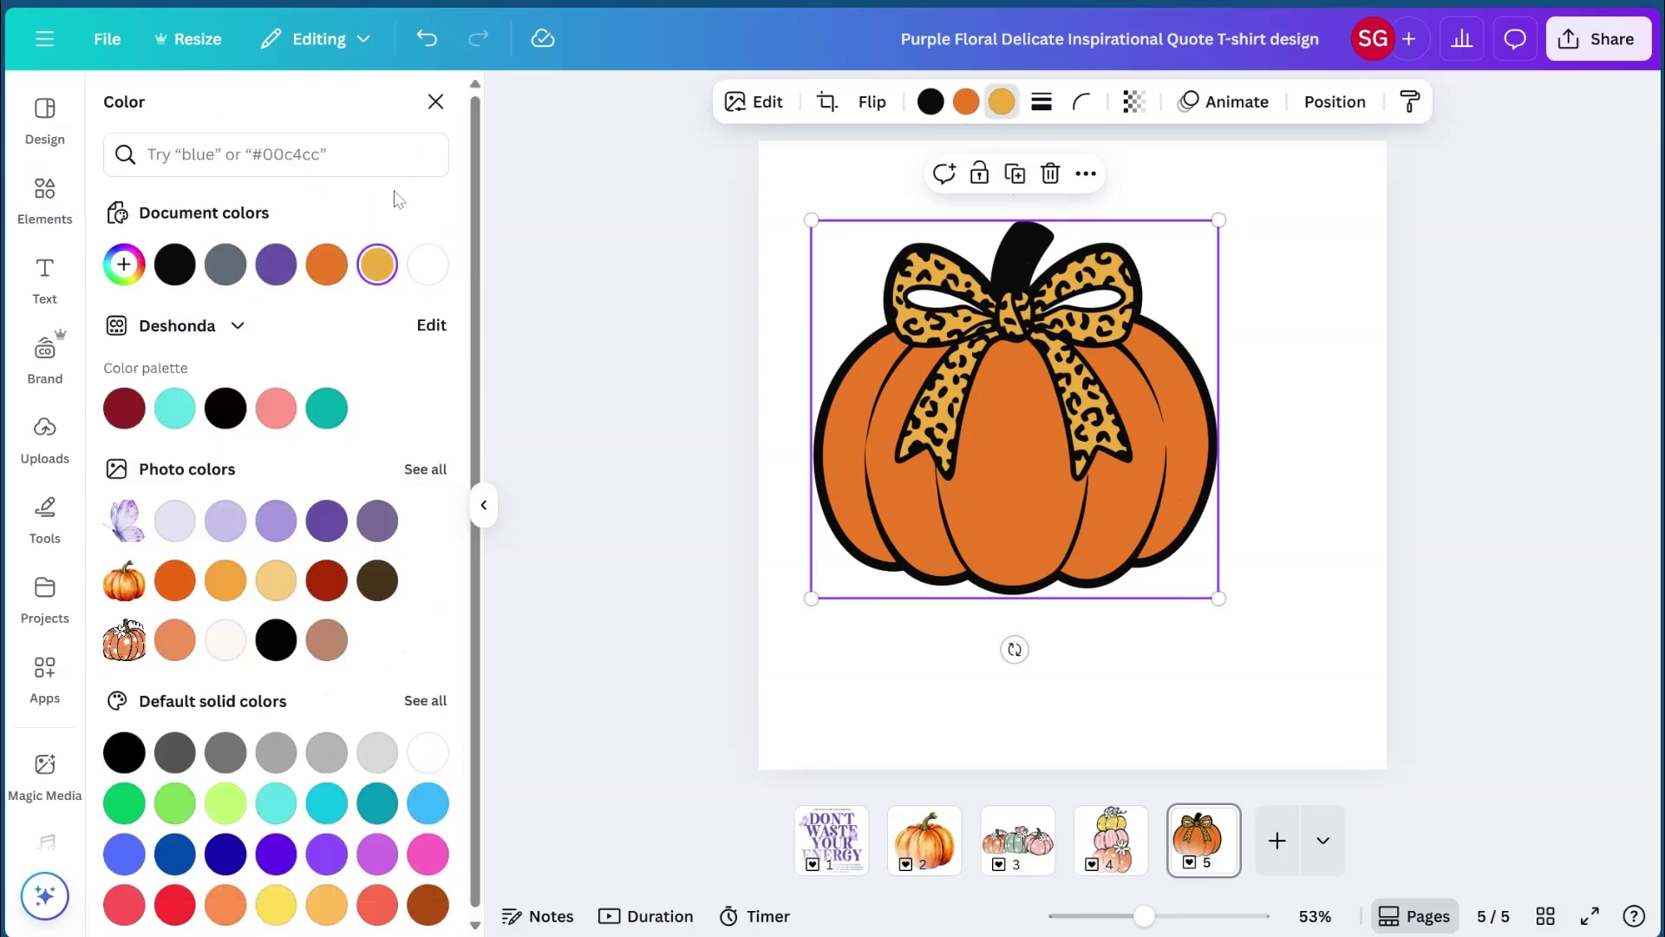
click(279, 269)
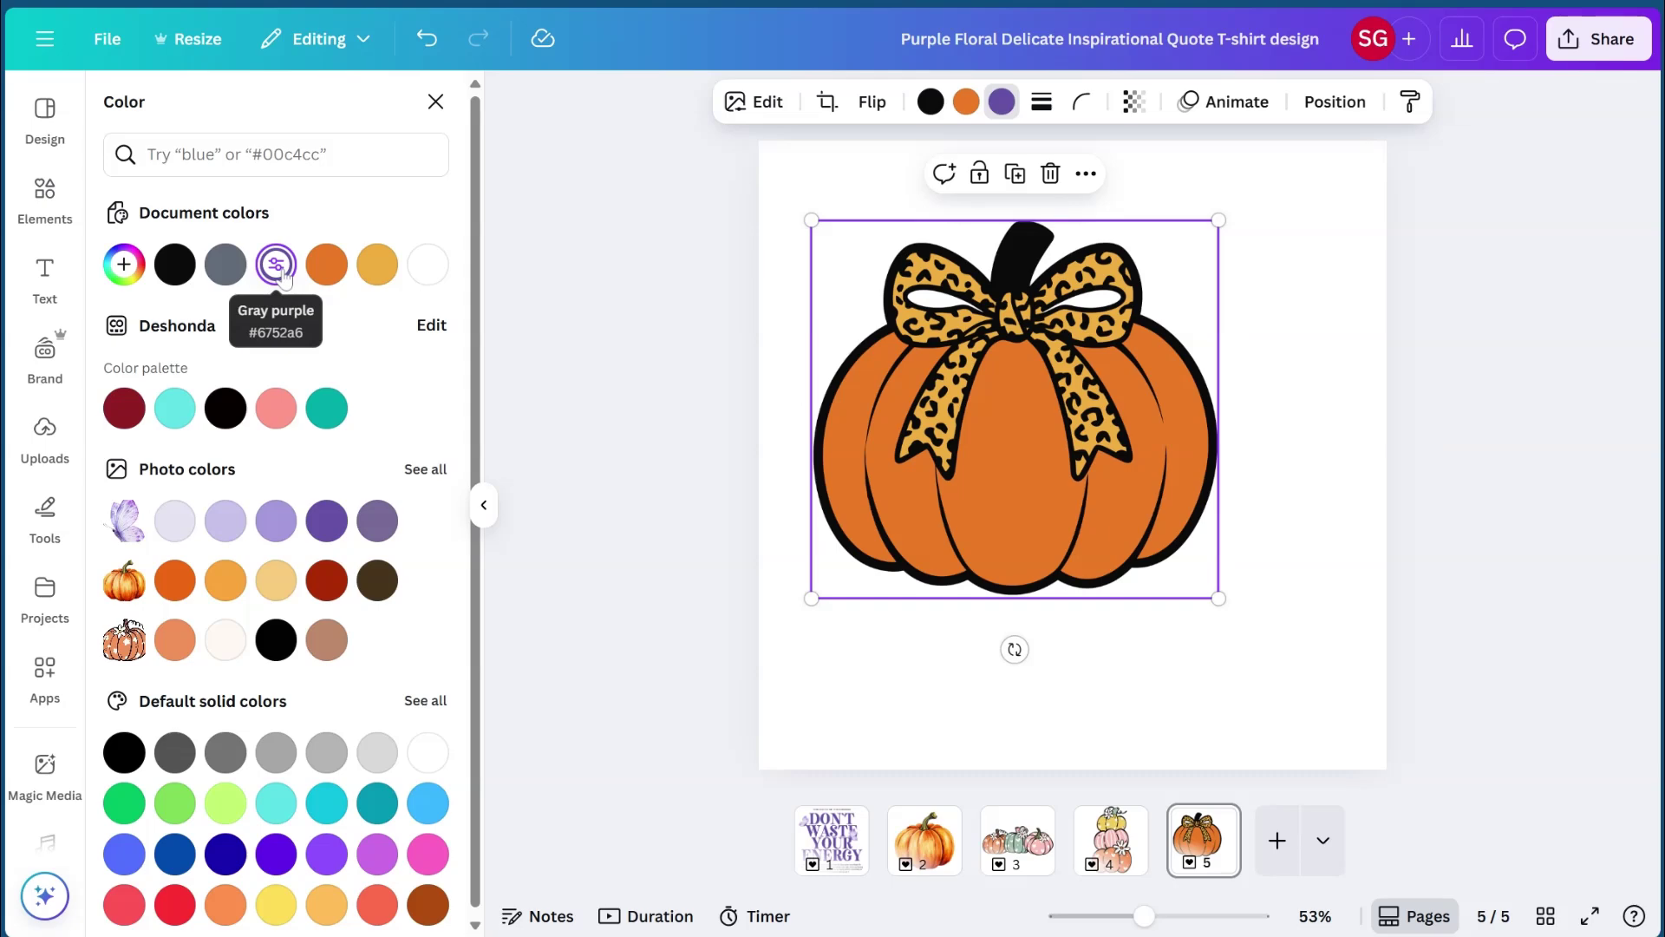
click(276, 520)
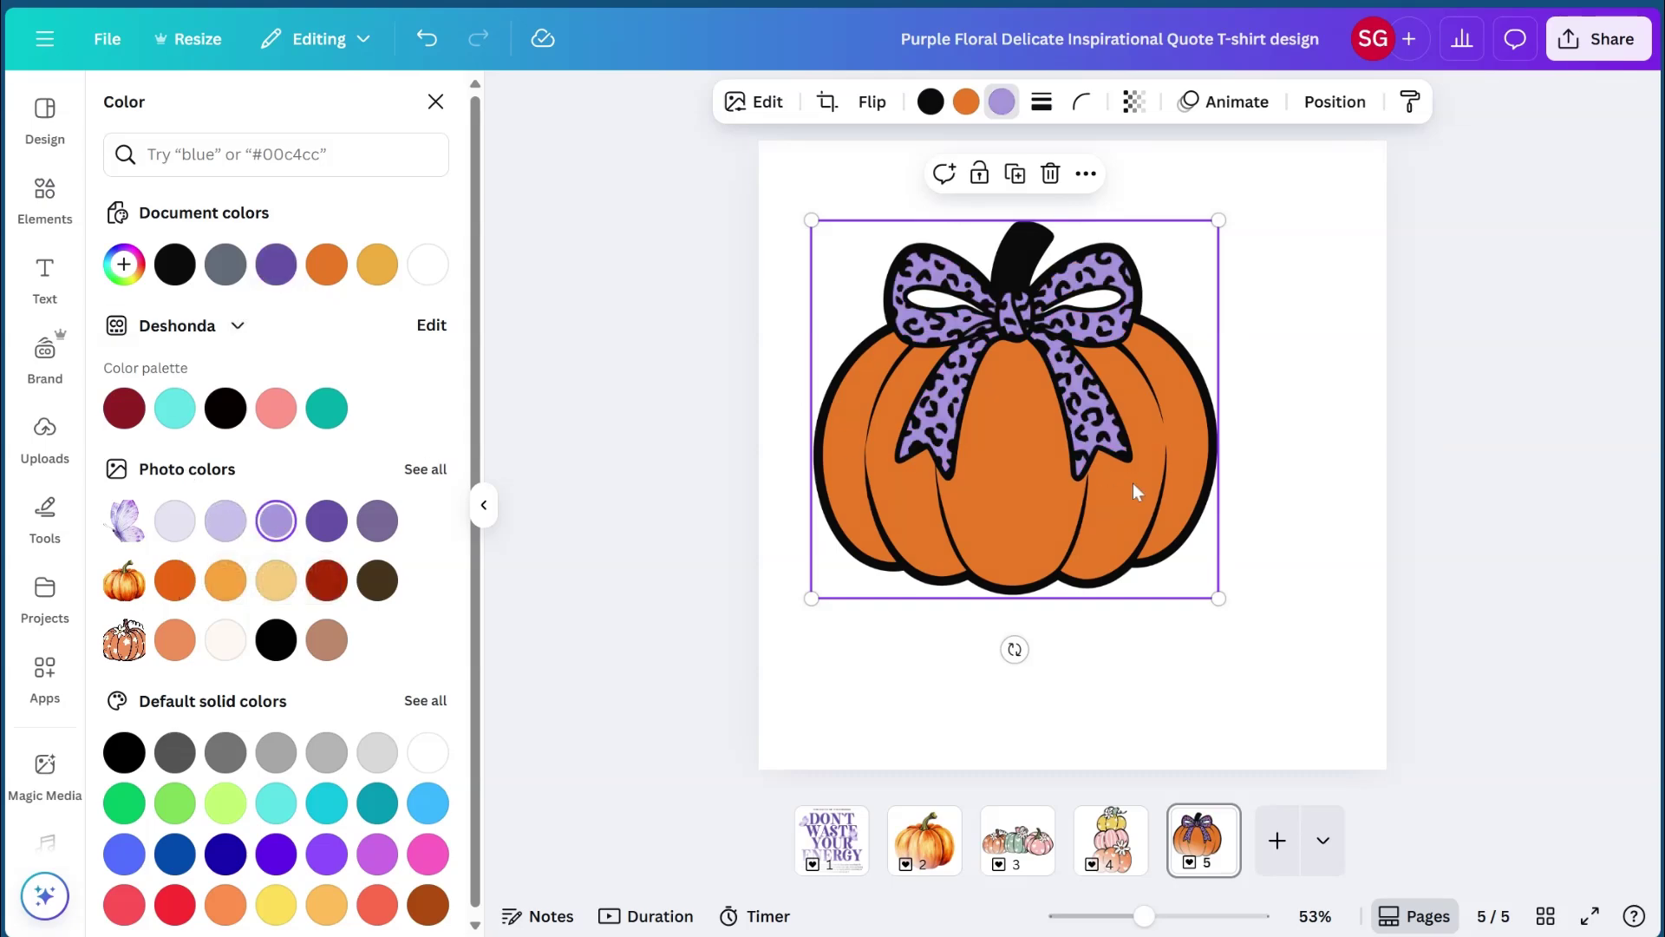
Enlarge the pumpkin slightly, nudge it into place, and bring up the Text options.
drag(1219, 598, 1265, 641)
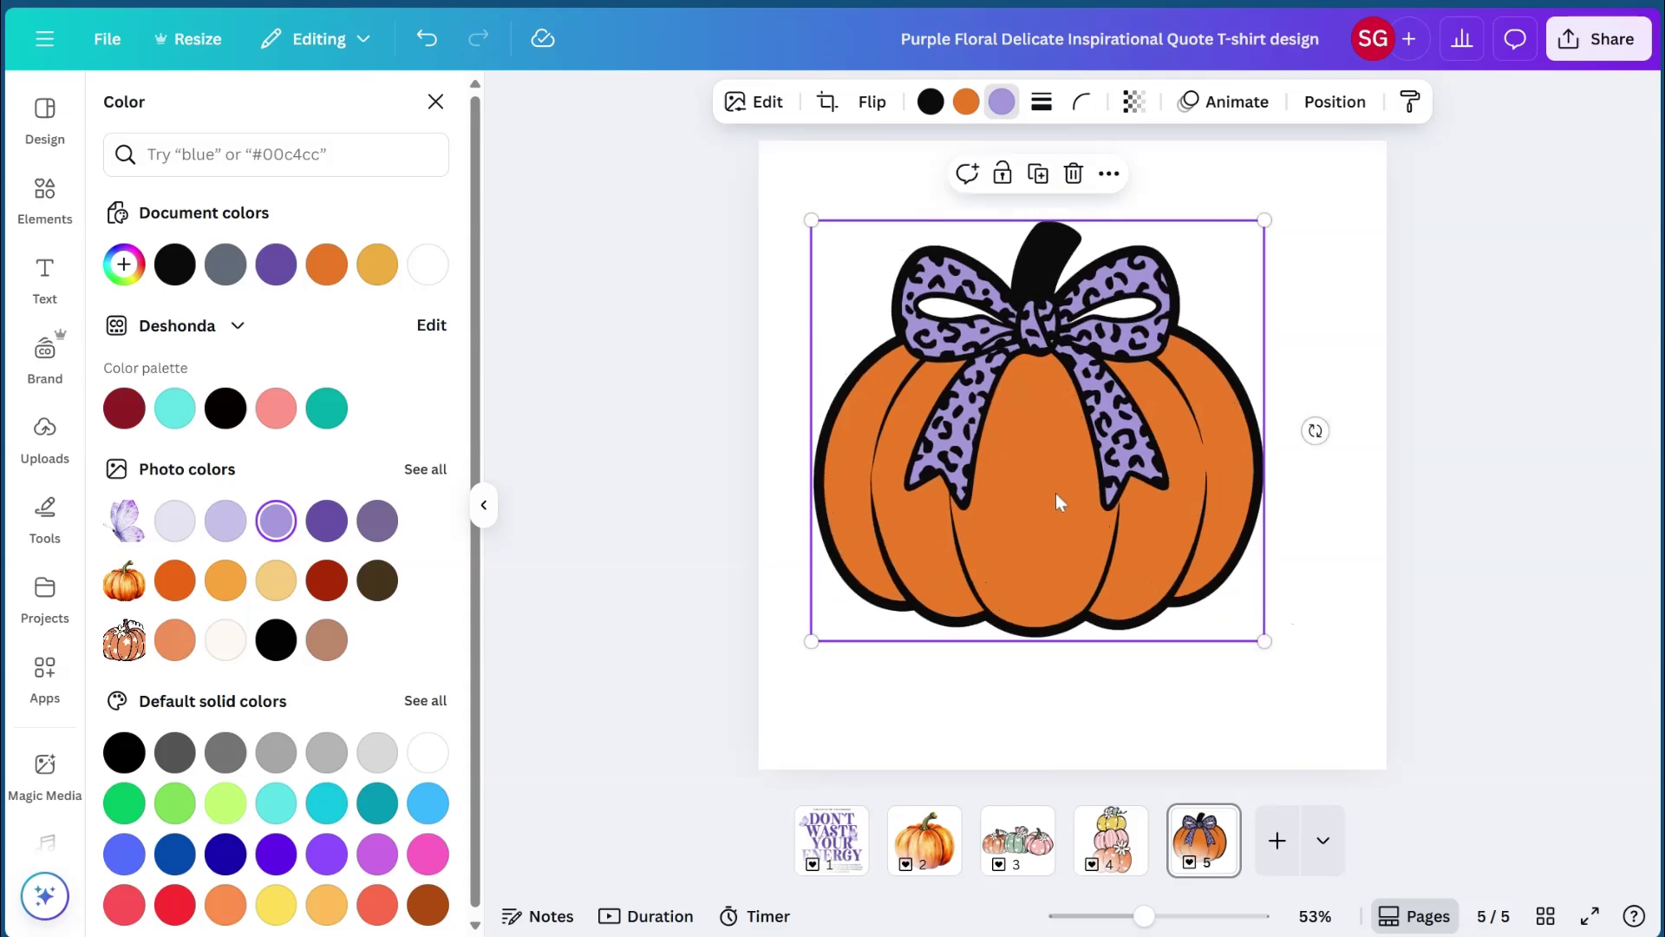
drag(1058, 501, 1059, 476)
click(843, 713)
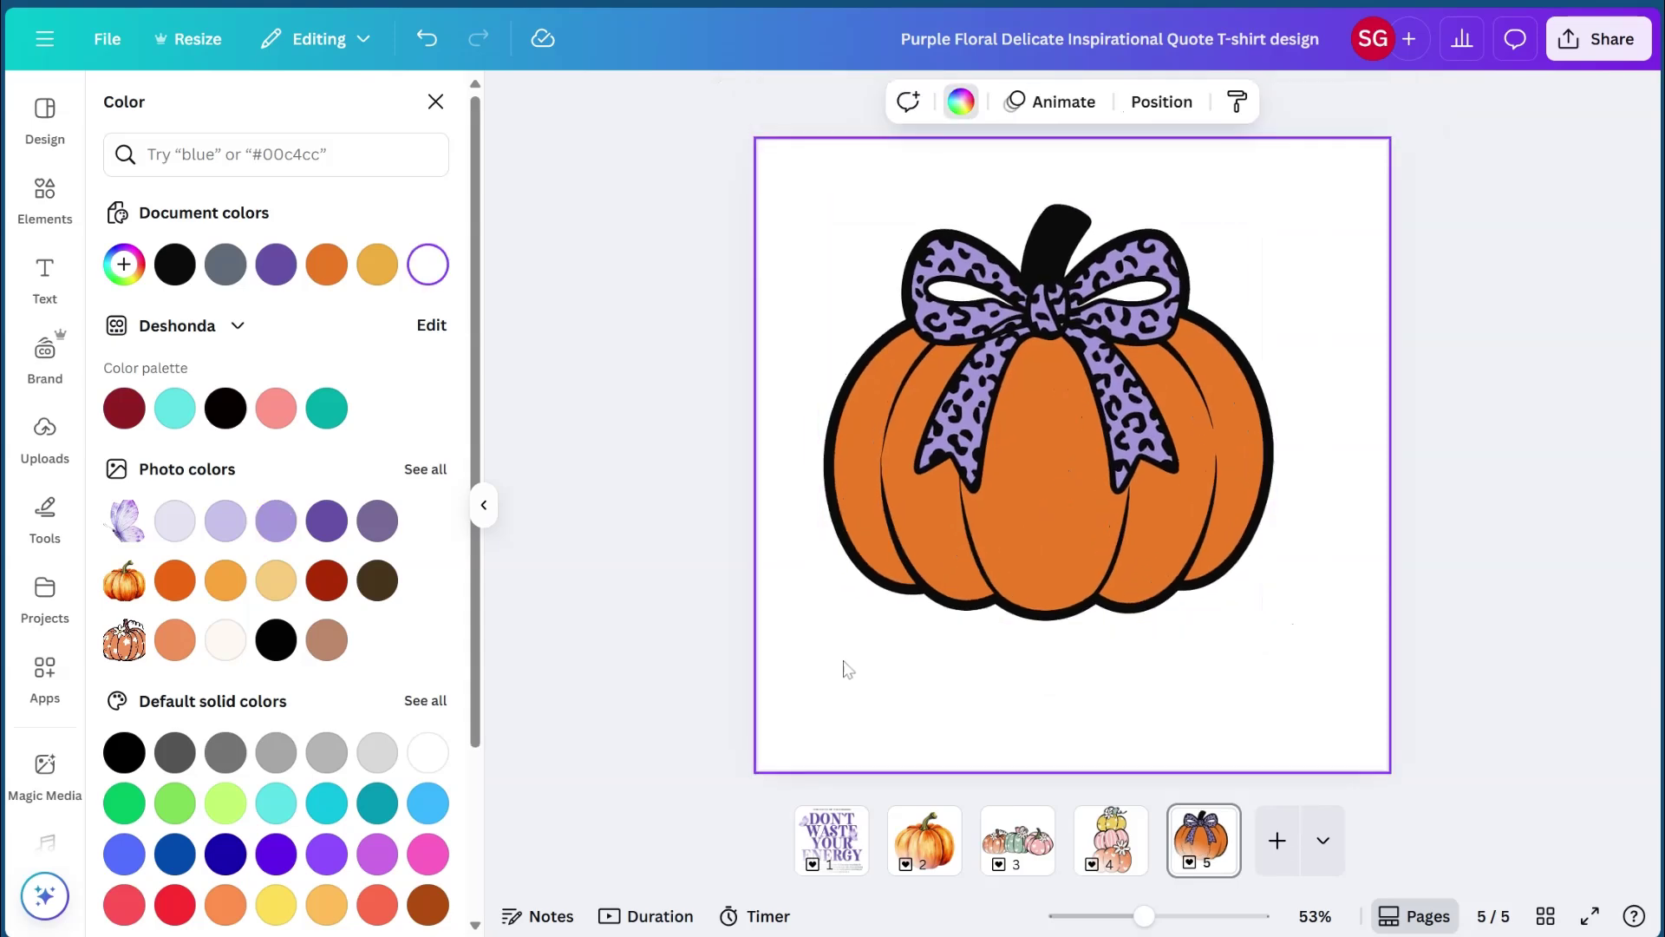
click(1270, 589)
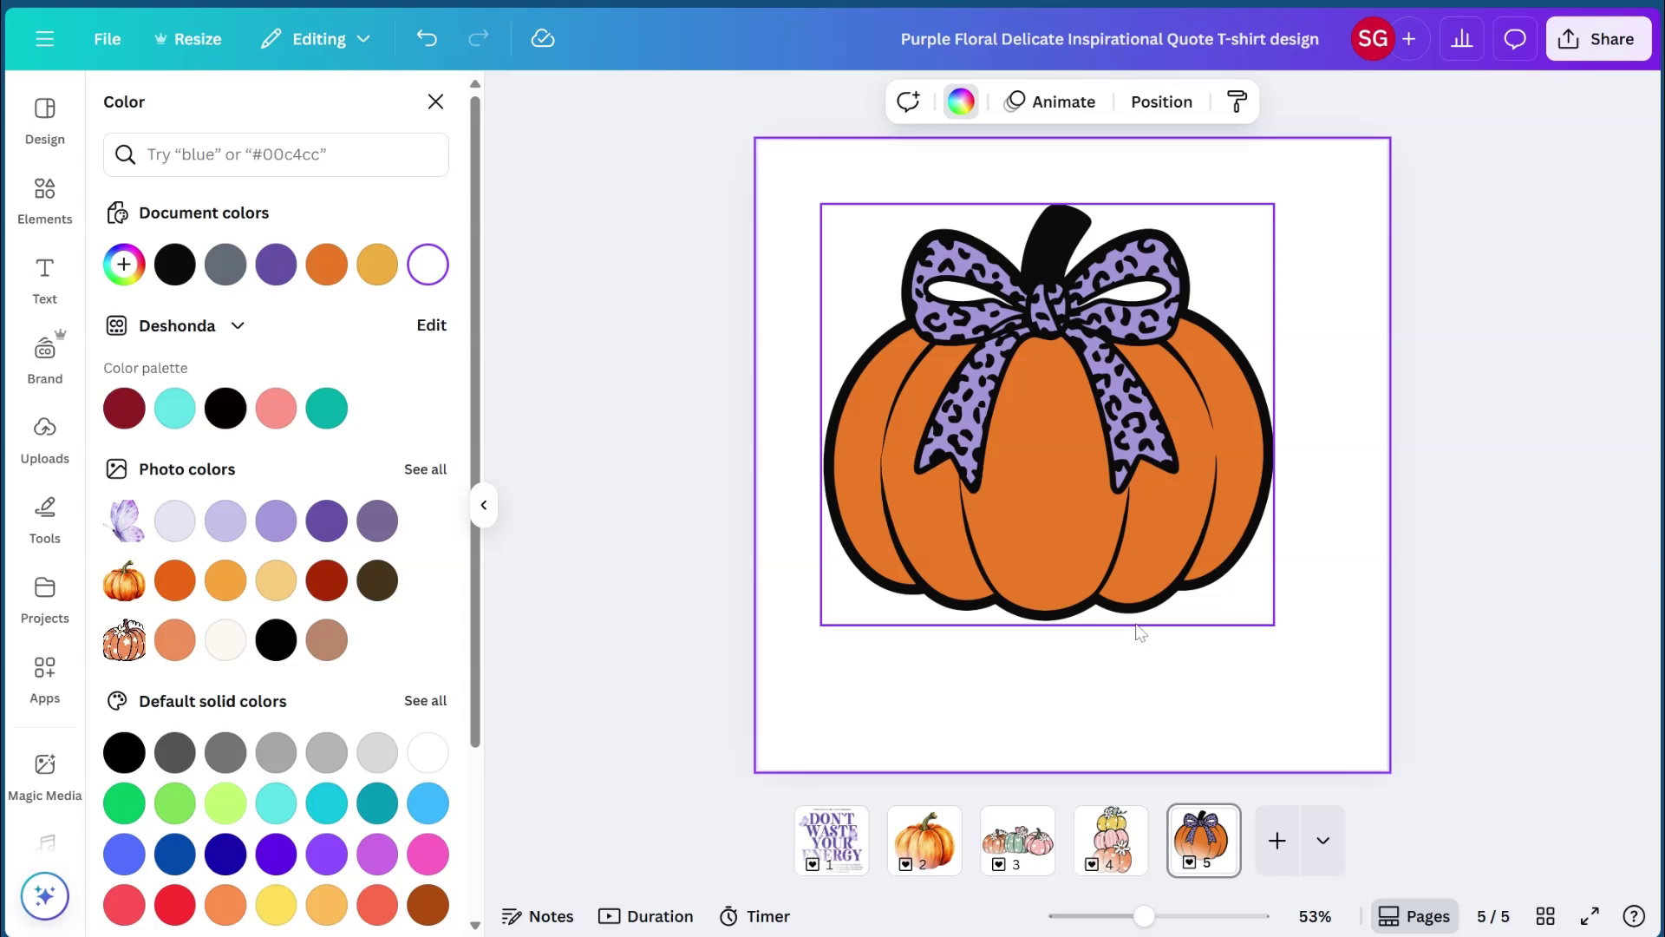
click(763, 633)
click(1002, 557)
mouse_move(1033, 489)
mouse_down()
mouse_move(1026, 476)
mouse_move(1040, 489)
mouse_up()
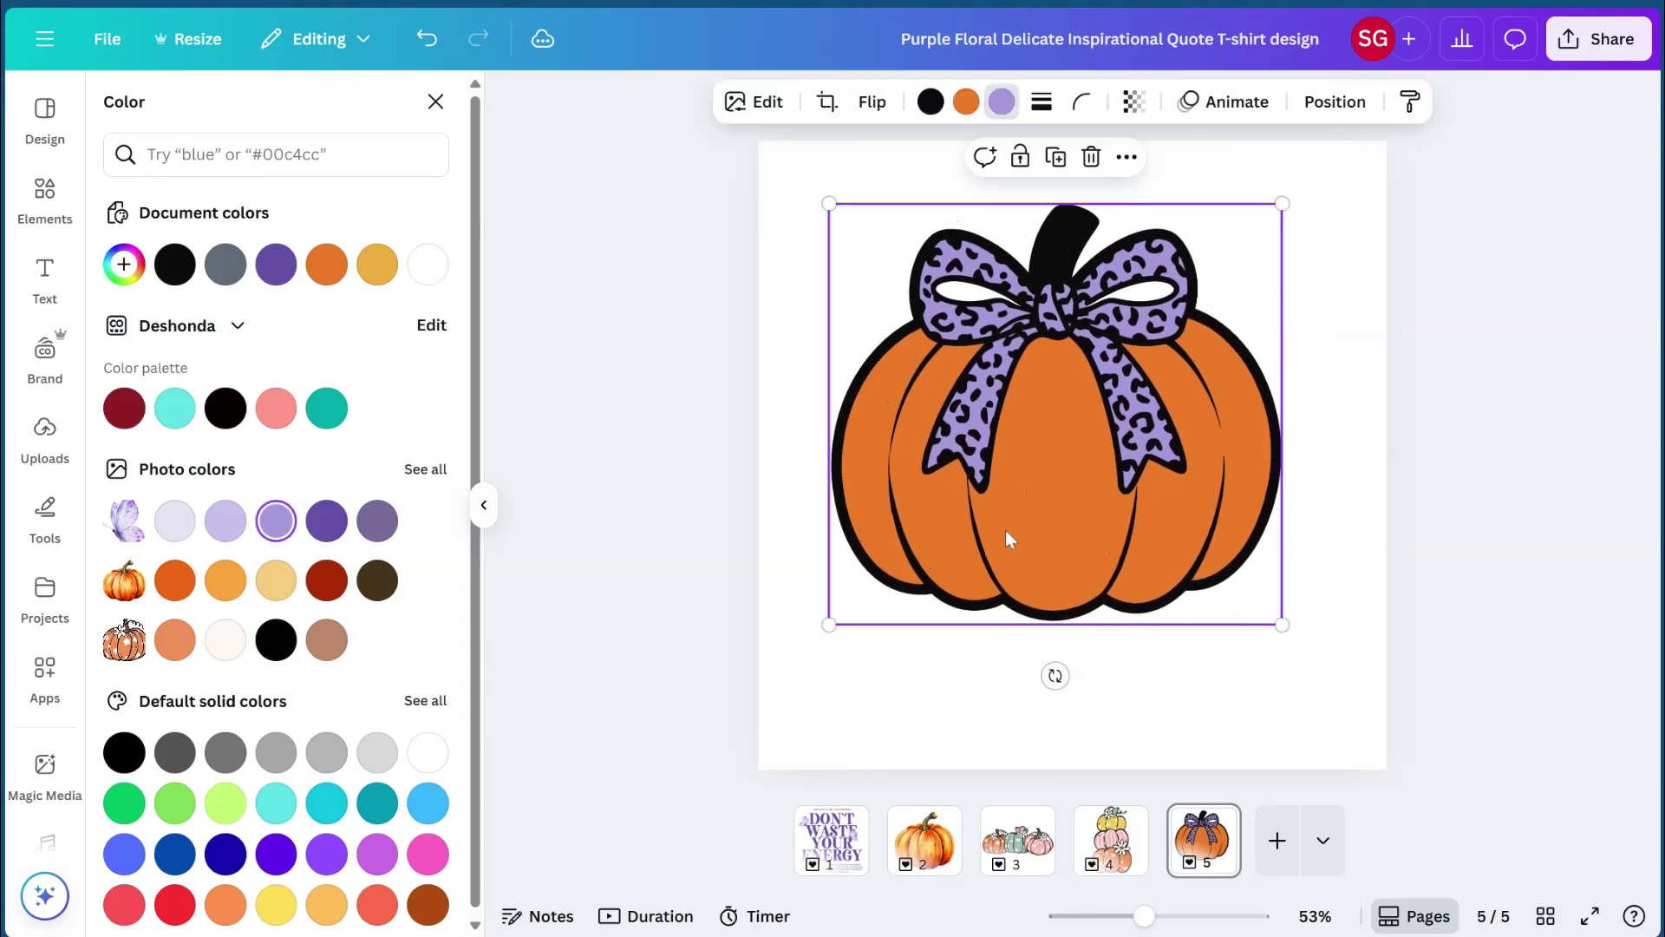
click(779, 618)
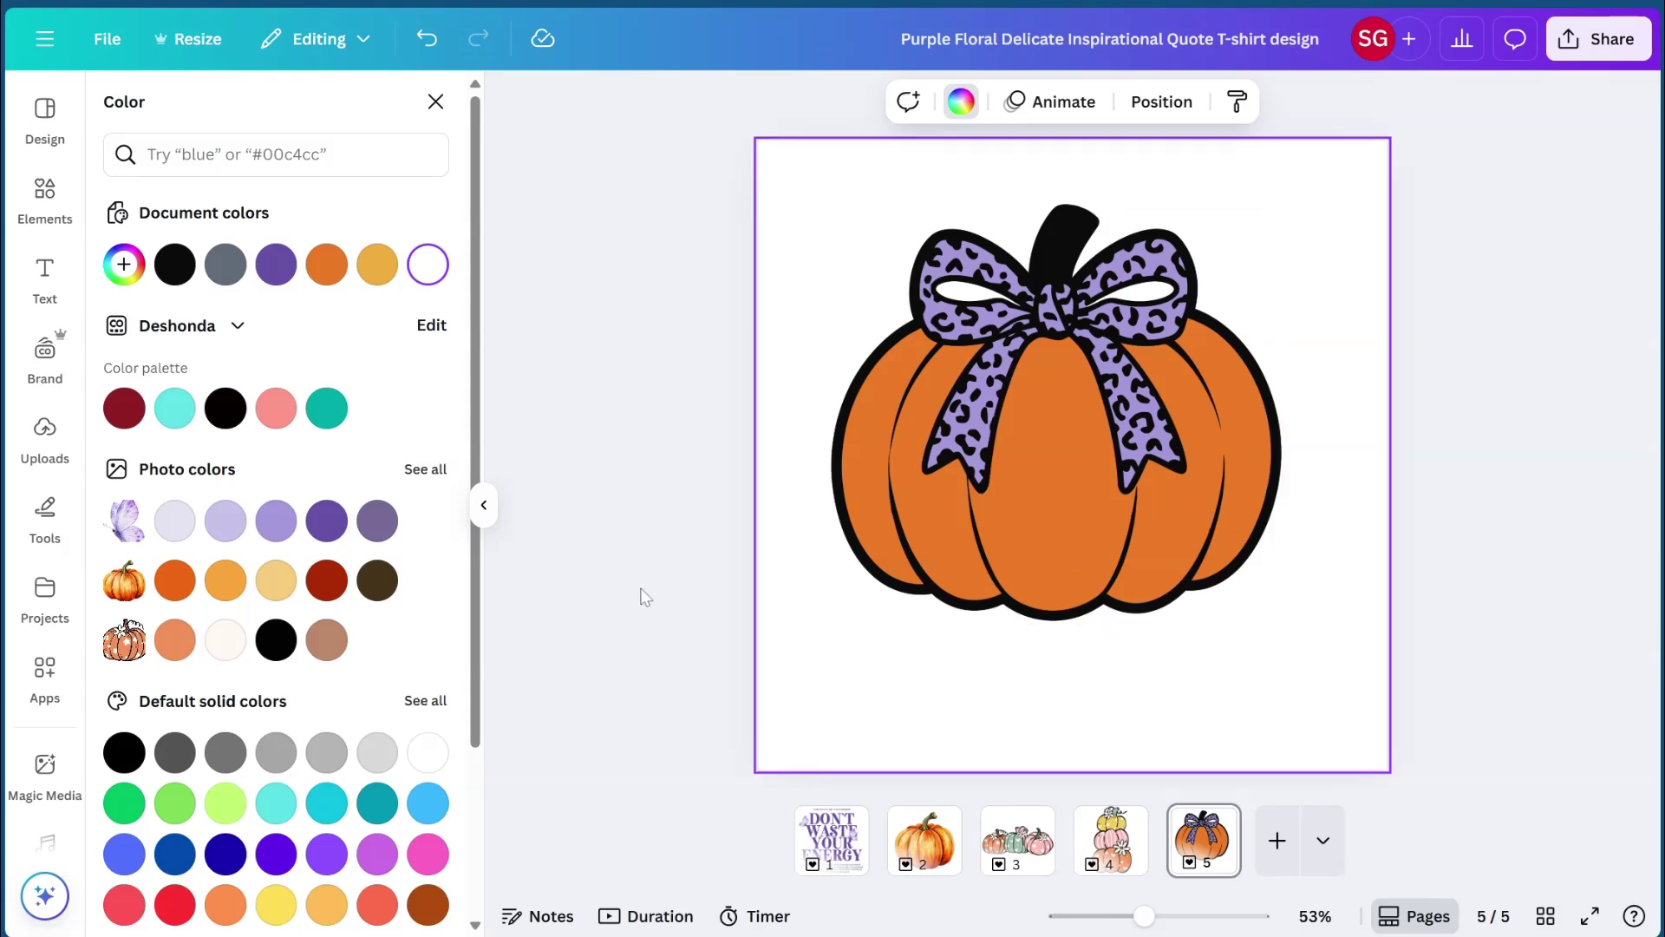
click(44, 276)
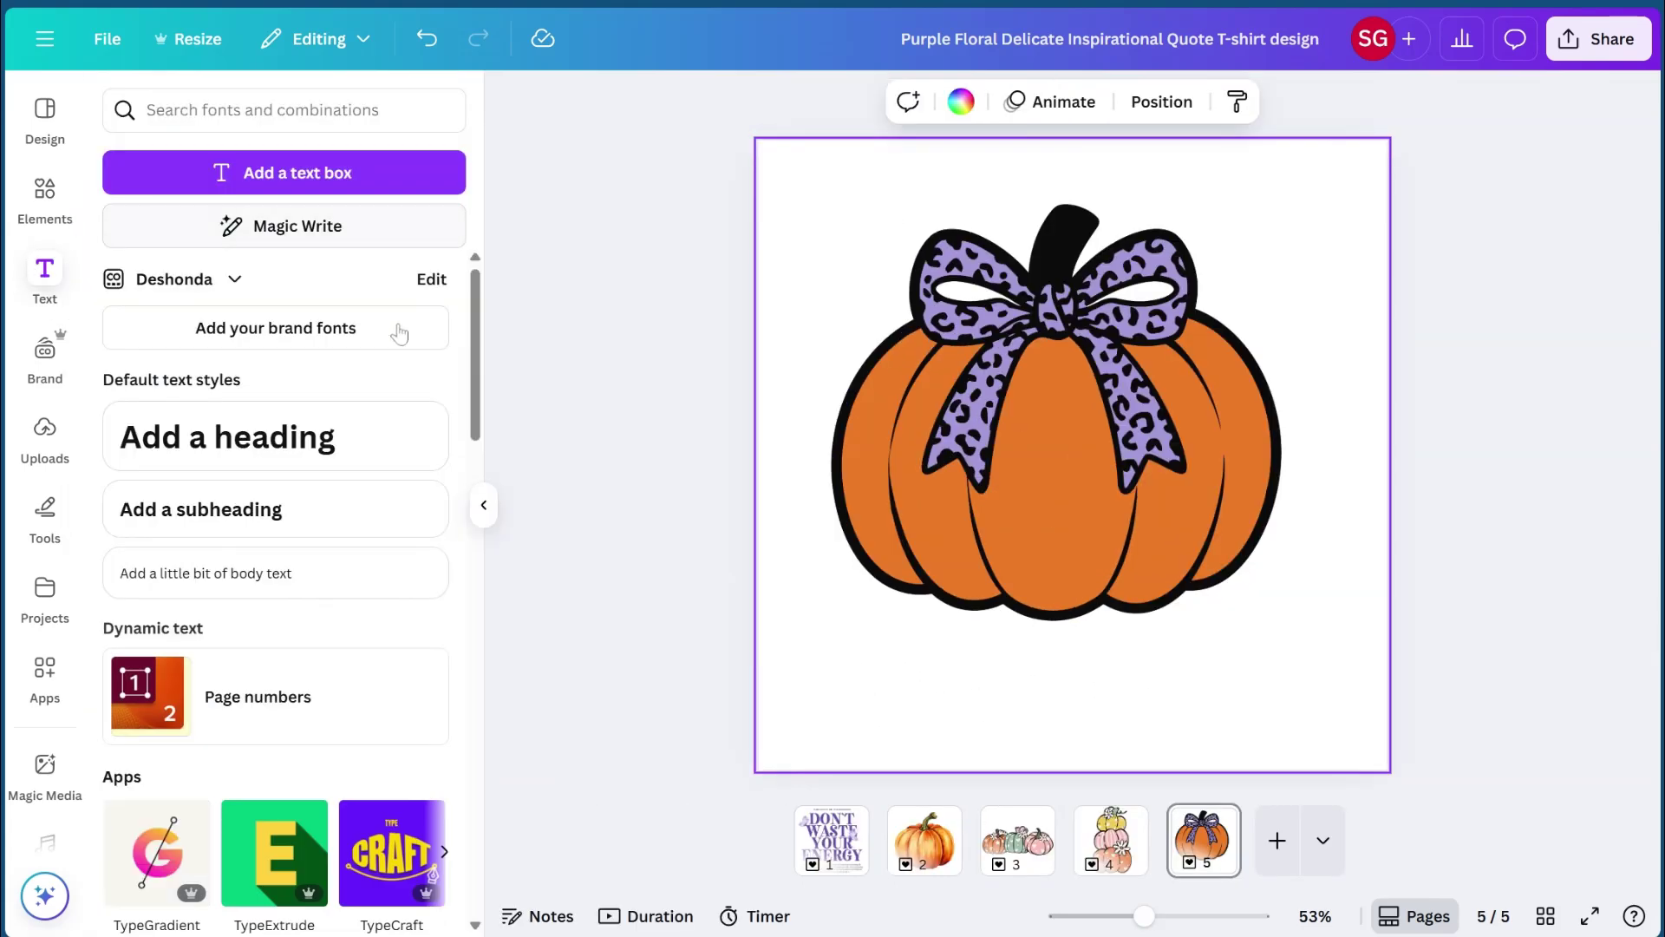
Add a heading reading 'FALL MOM' in all capitals, placed just below the pumpkin.
click(234, 436)
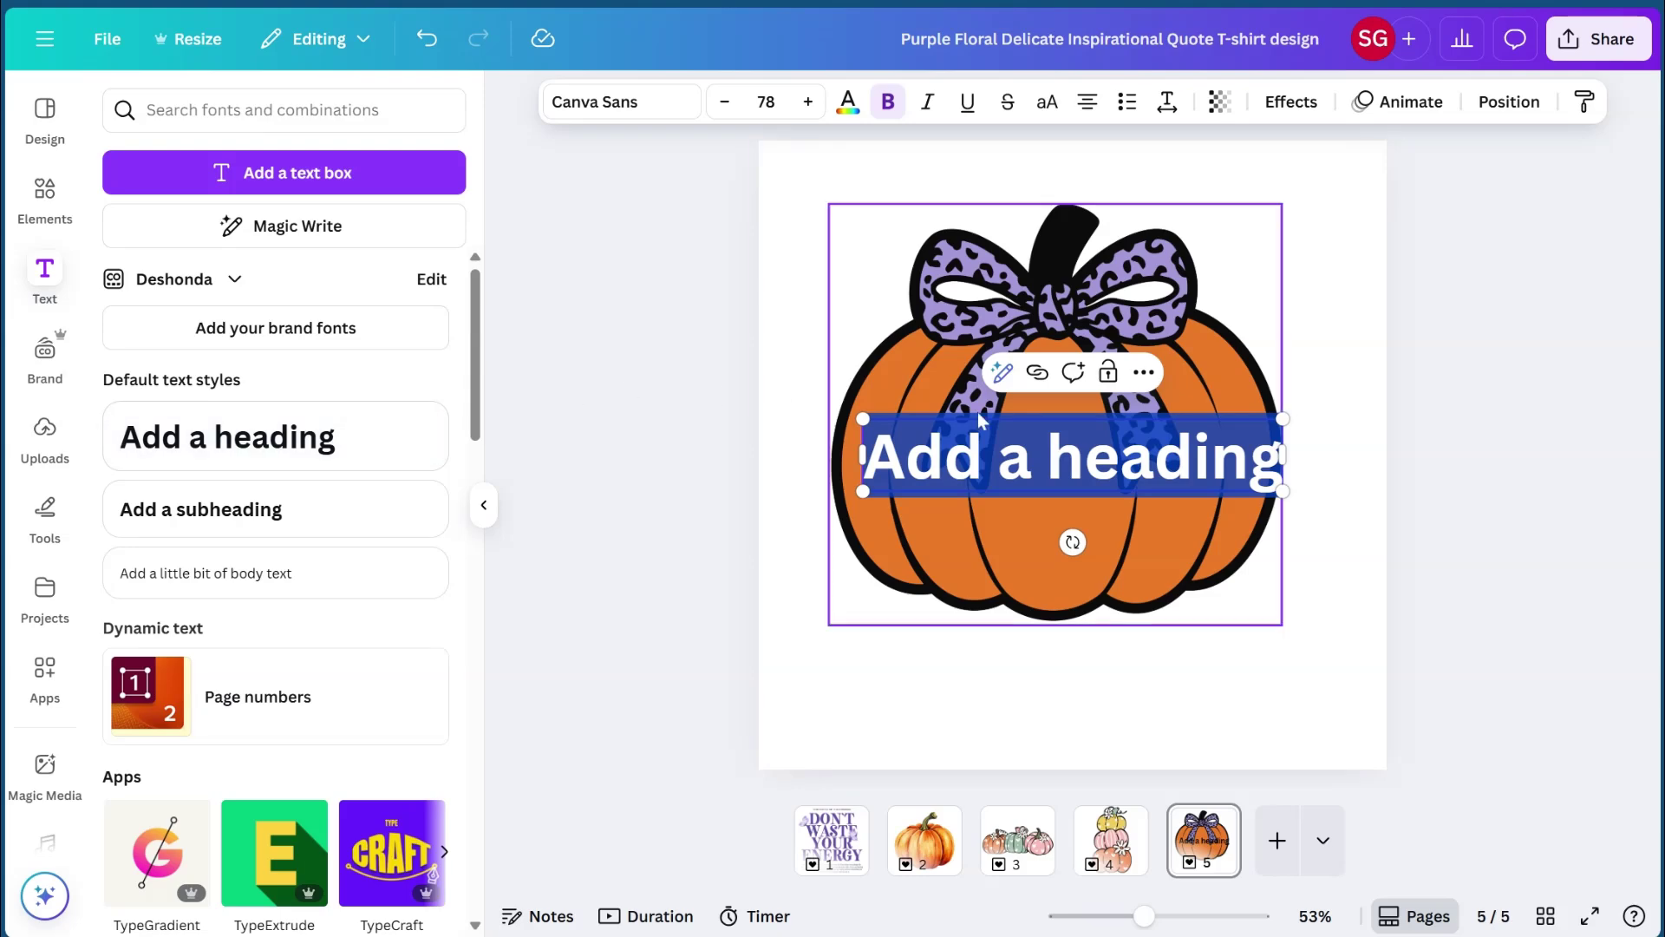
key(BackSpace)
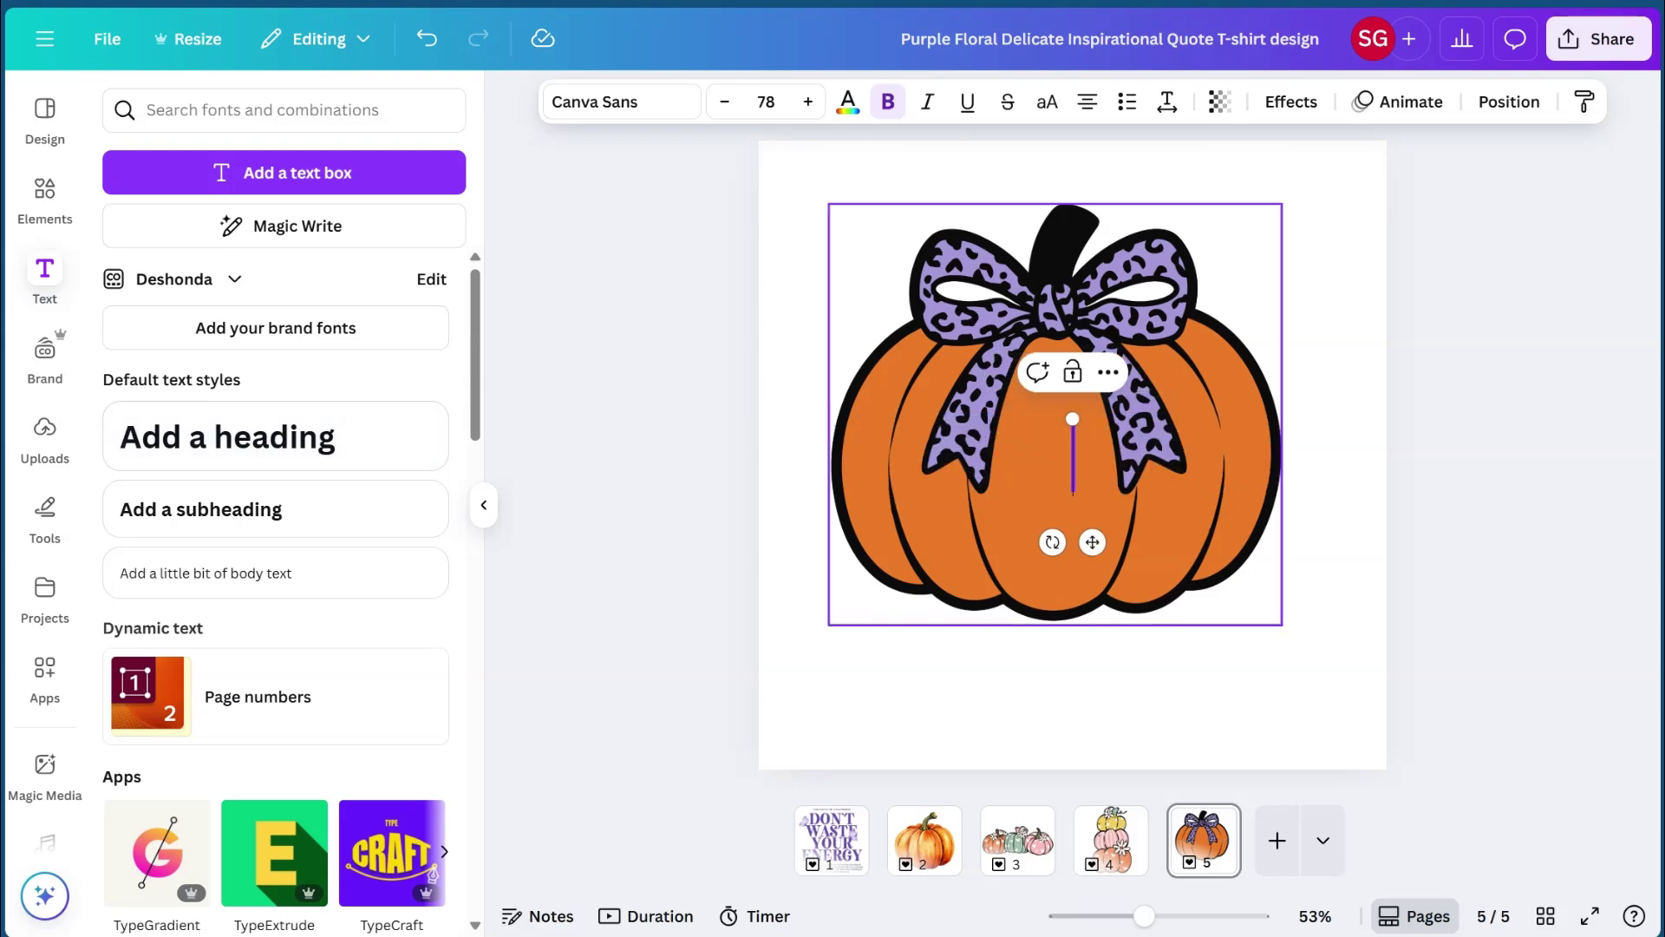
text(fall)
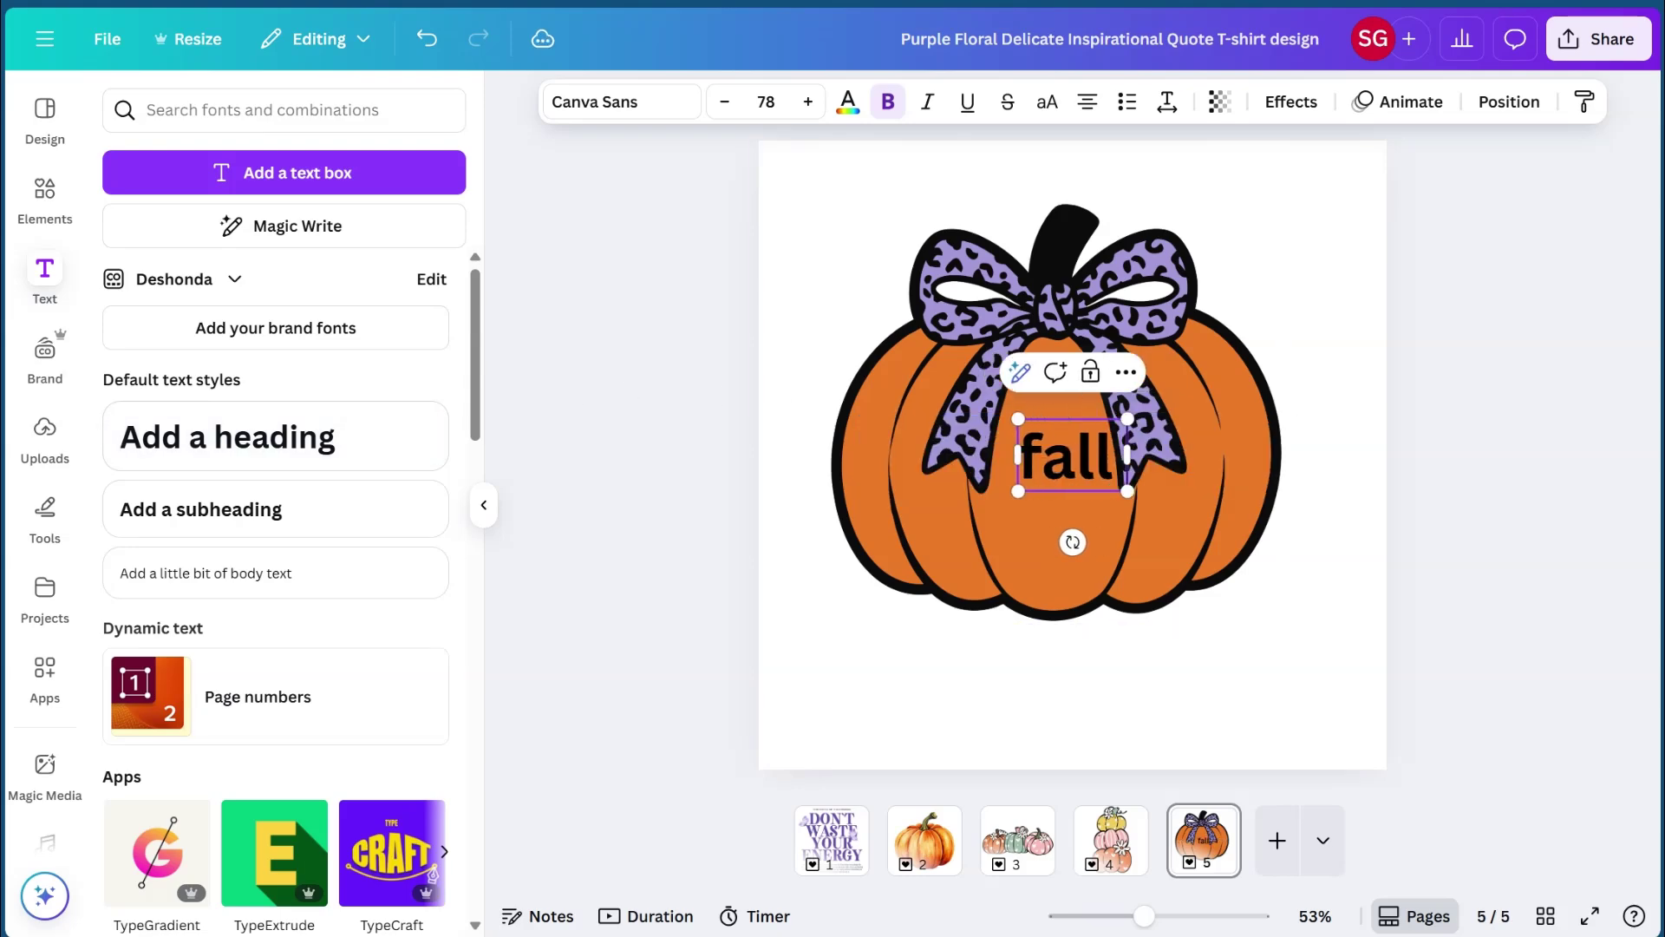
text( MOM)
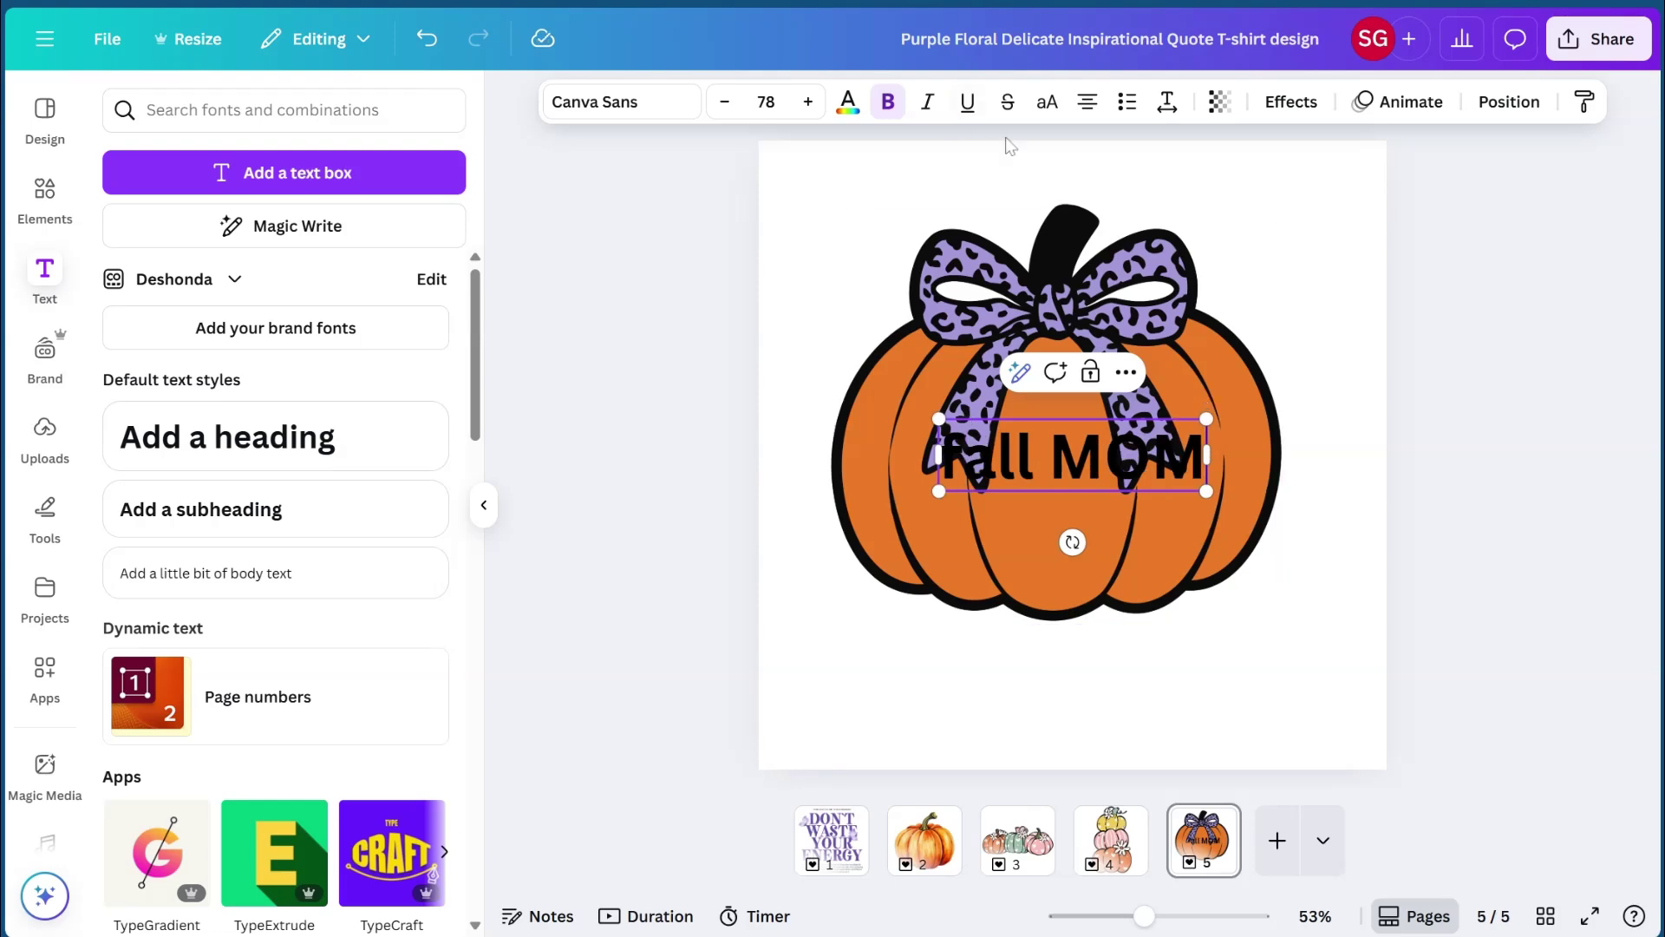
click(1046, 104)
click(1327, 455)
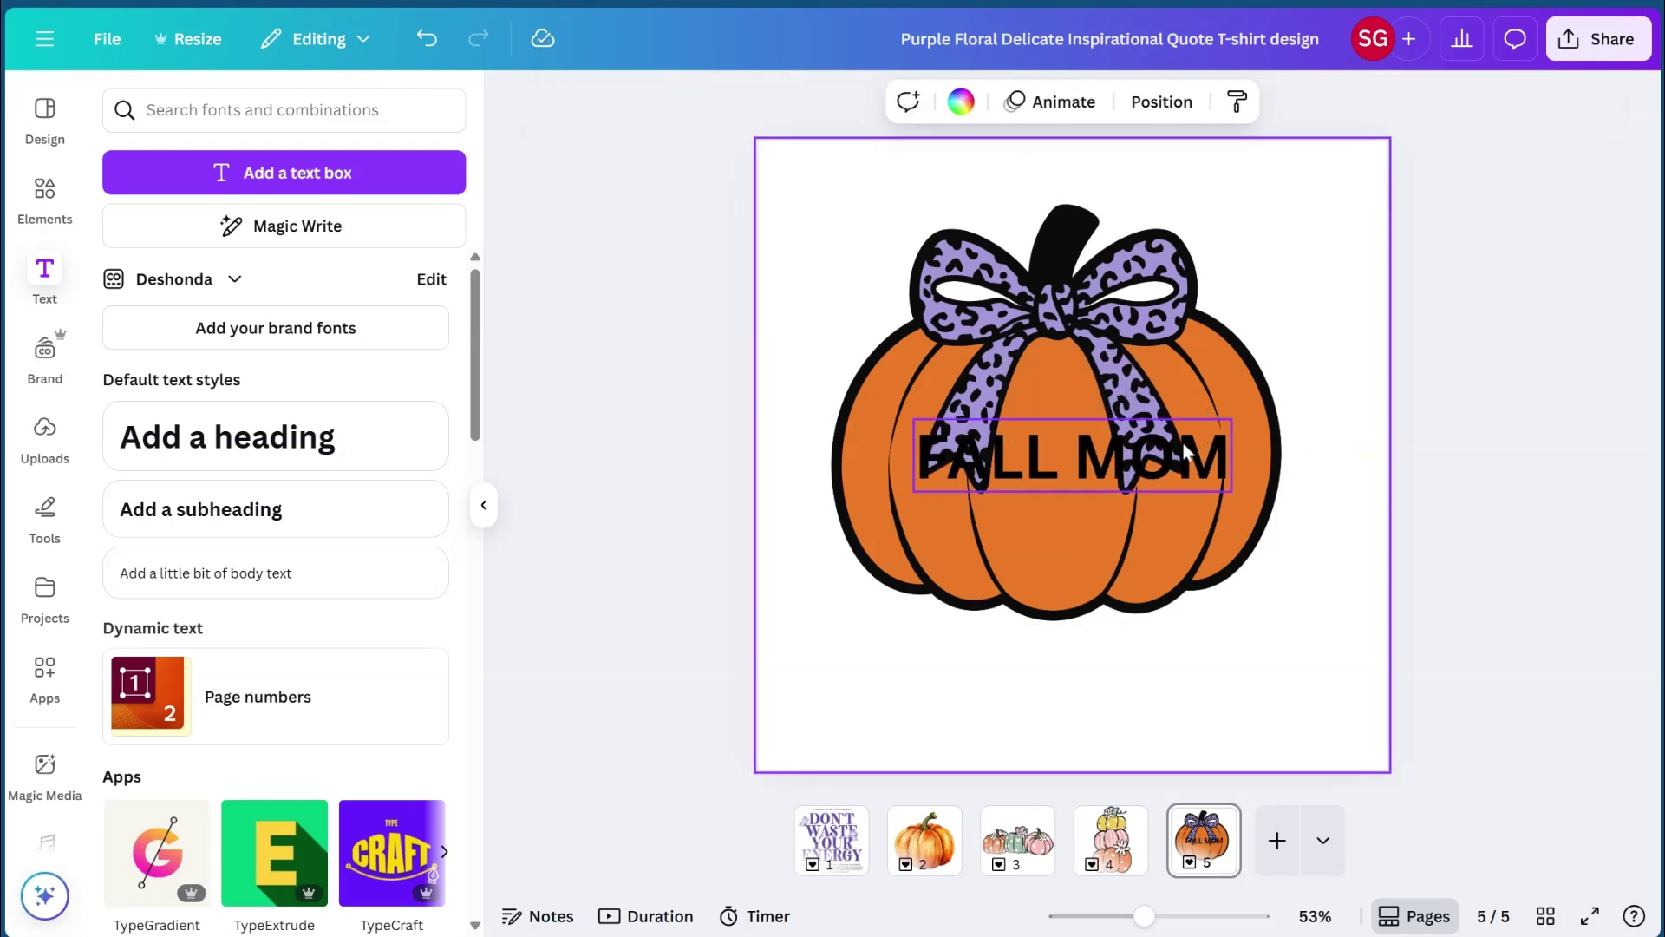
drag(1182, 447, 1168, 637)
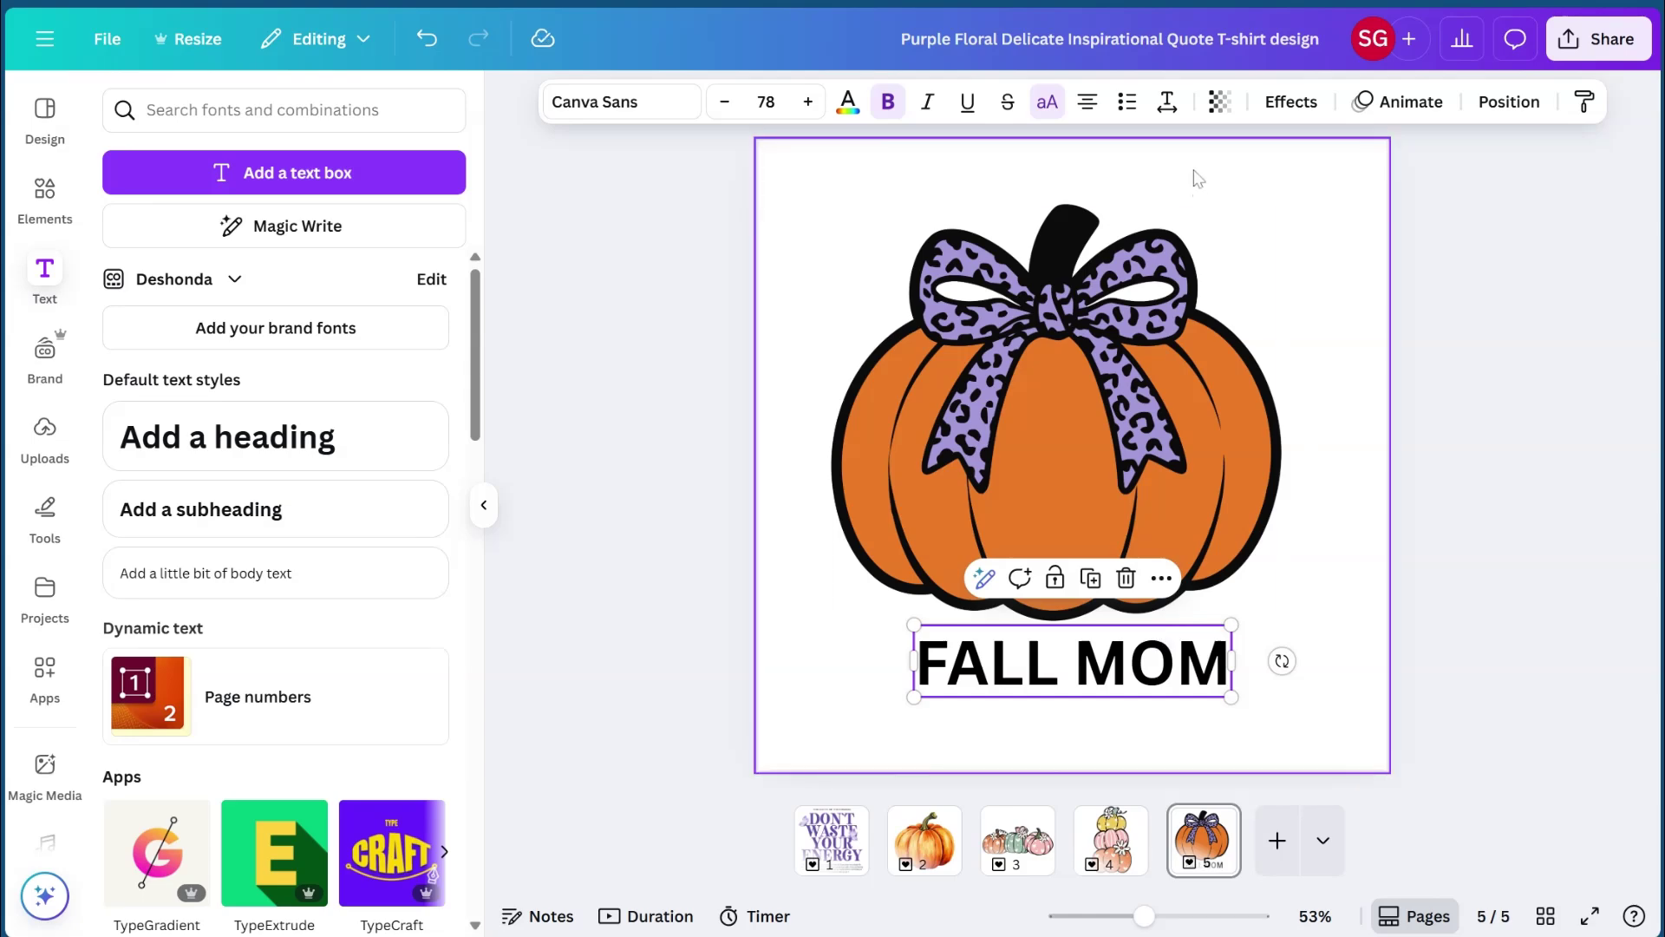
Apply the Curve effect to FALL MOM at -52 so it arcs along the pumpkin.
click(1291, 102)
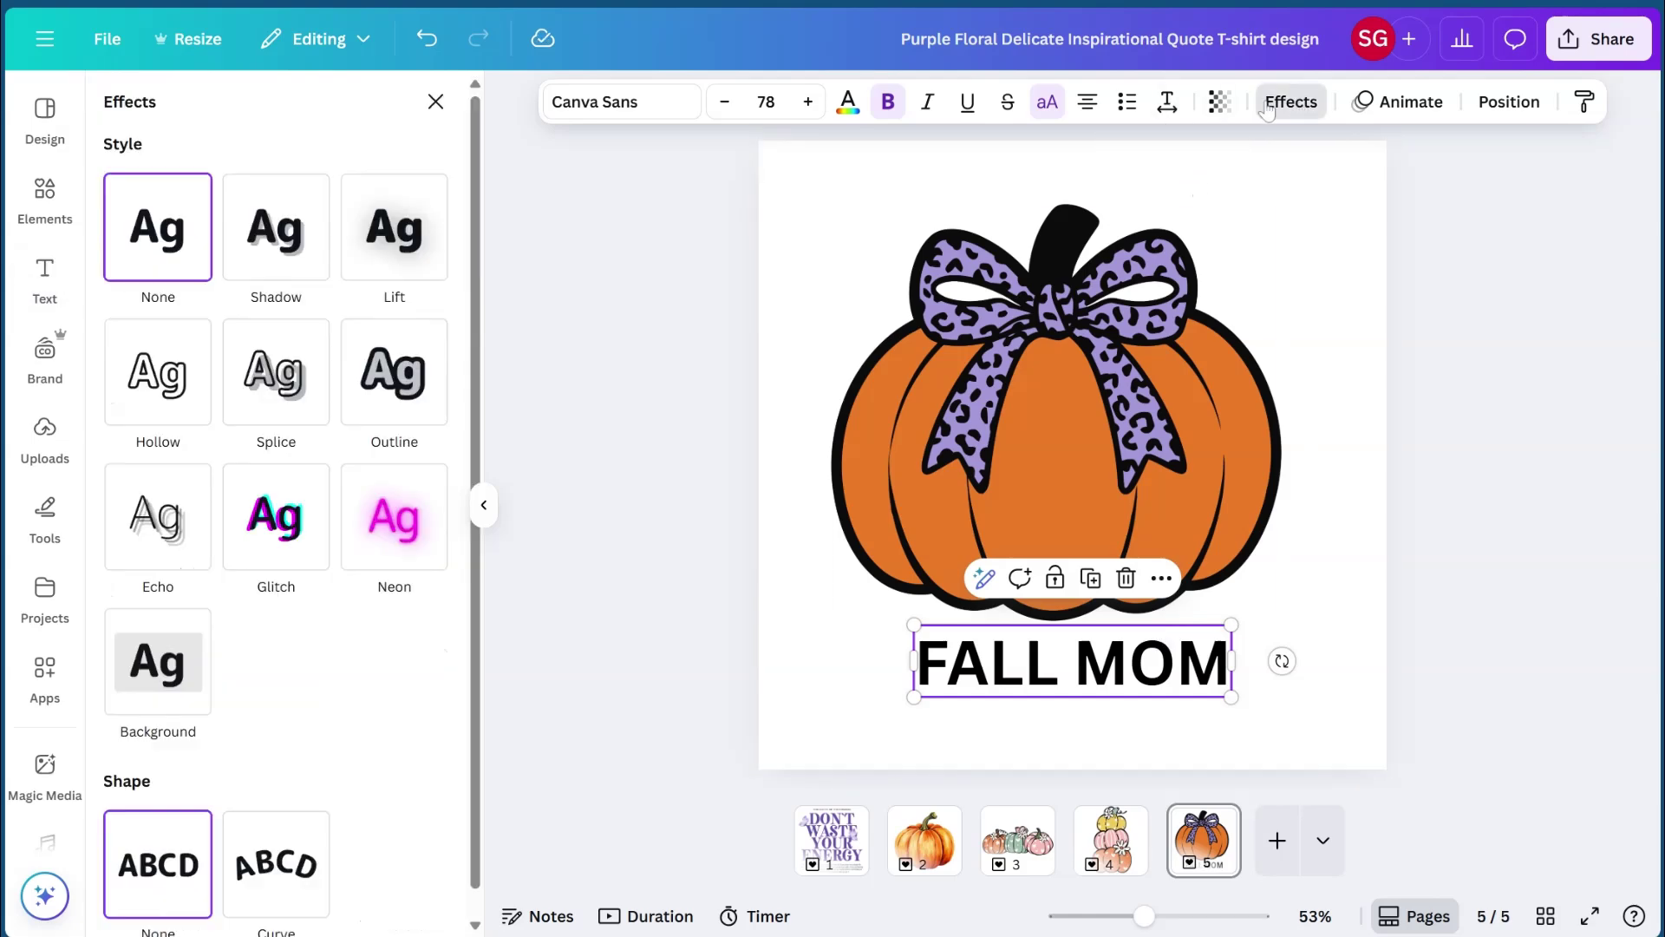
scroll(271, 772, down, 1)
click(273, 828)
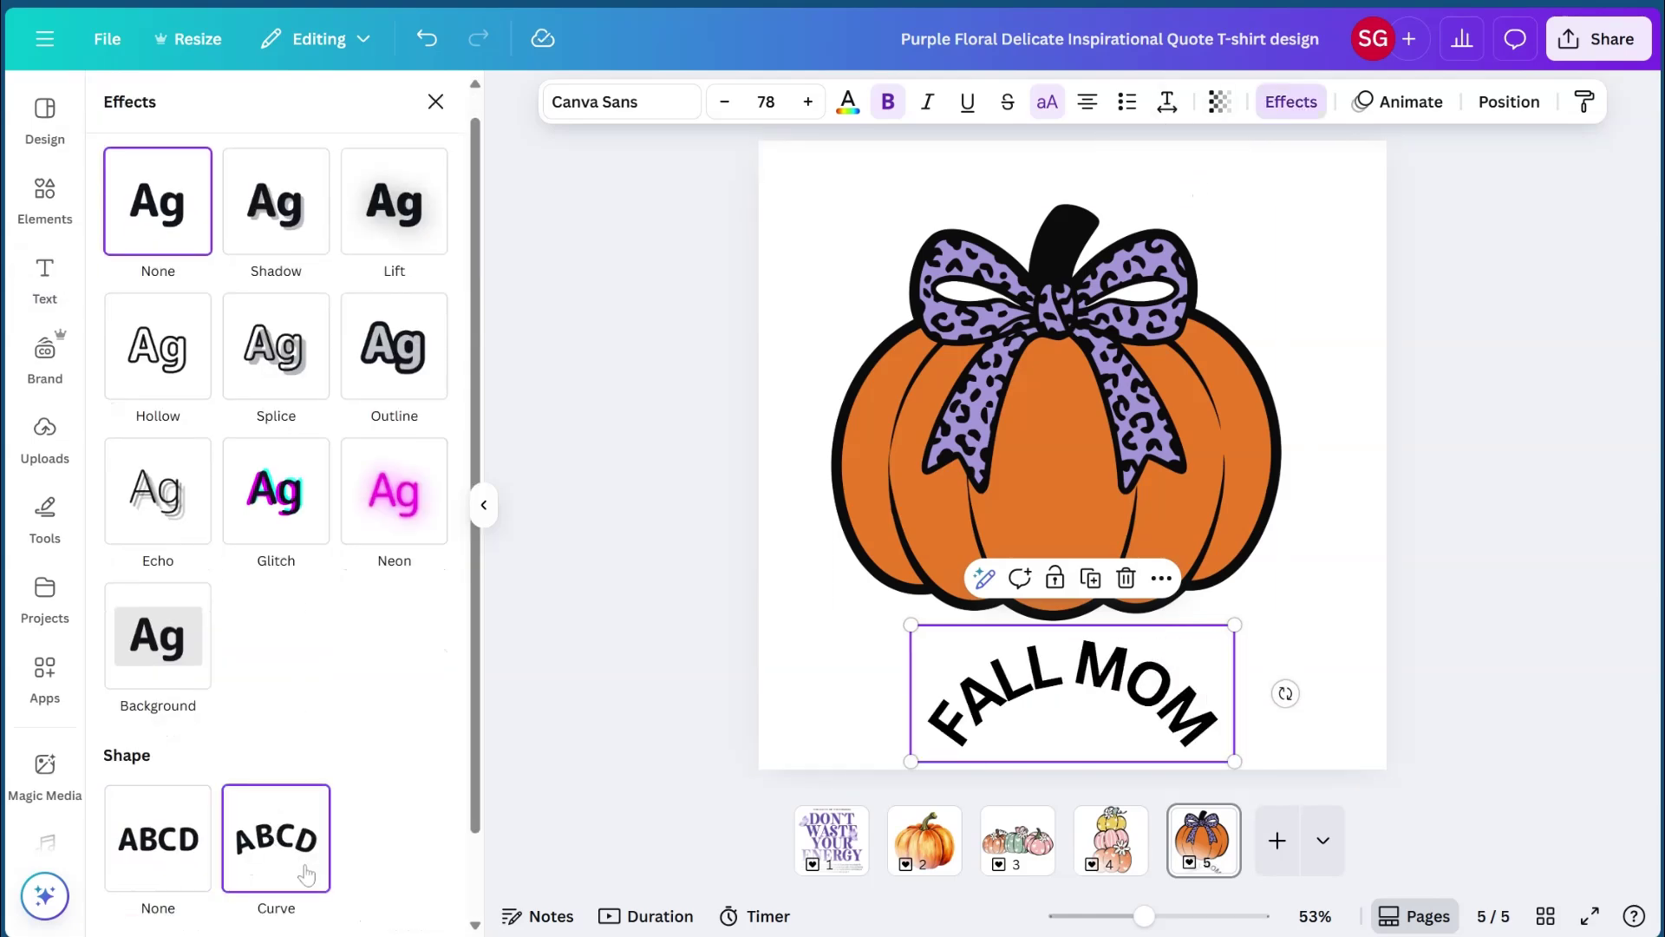
scroll(373, 755, down, 2)
drag(260, 889, 157, 839)
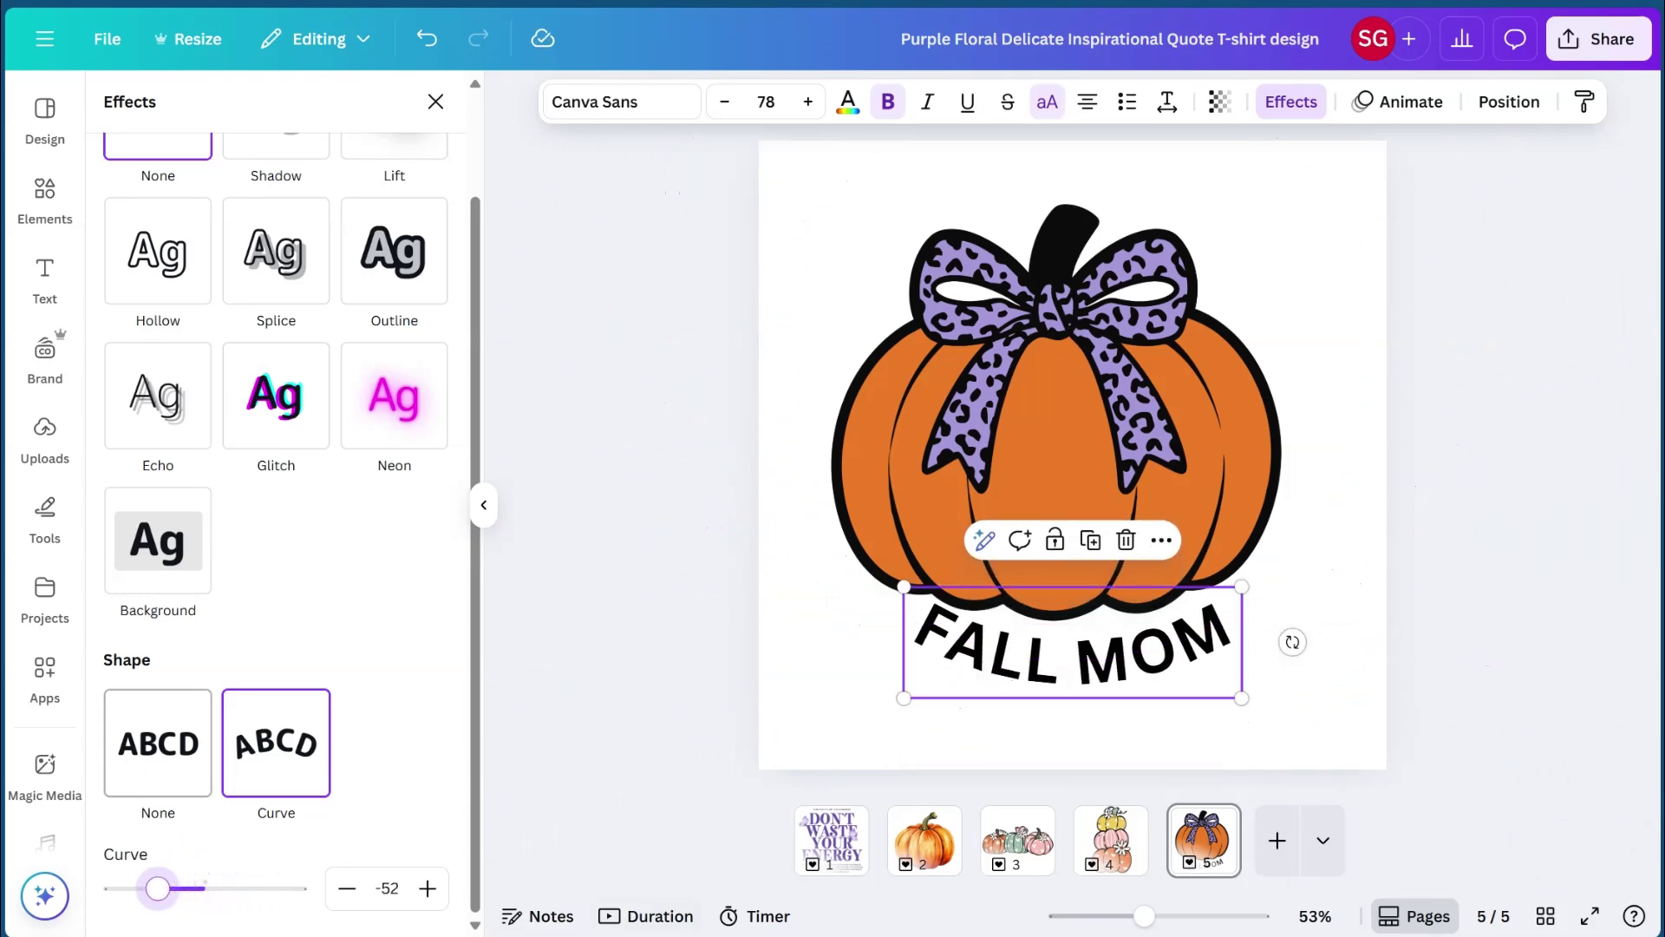
Widen FALL MOM's letter spacing and shift the text slightly left.
click(1171, 108)
drag(1091, 195, 1098, 195)
click(1074, 659)
drag(1074, 659, 1056, 659)
click(612, 101)
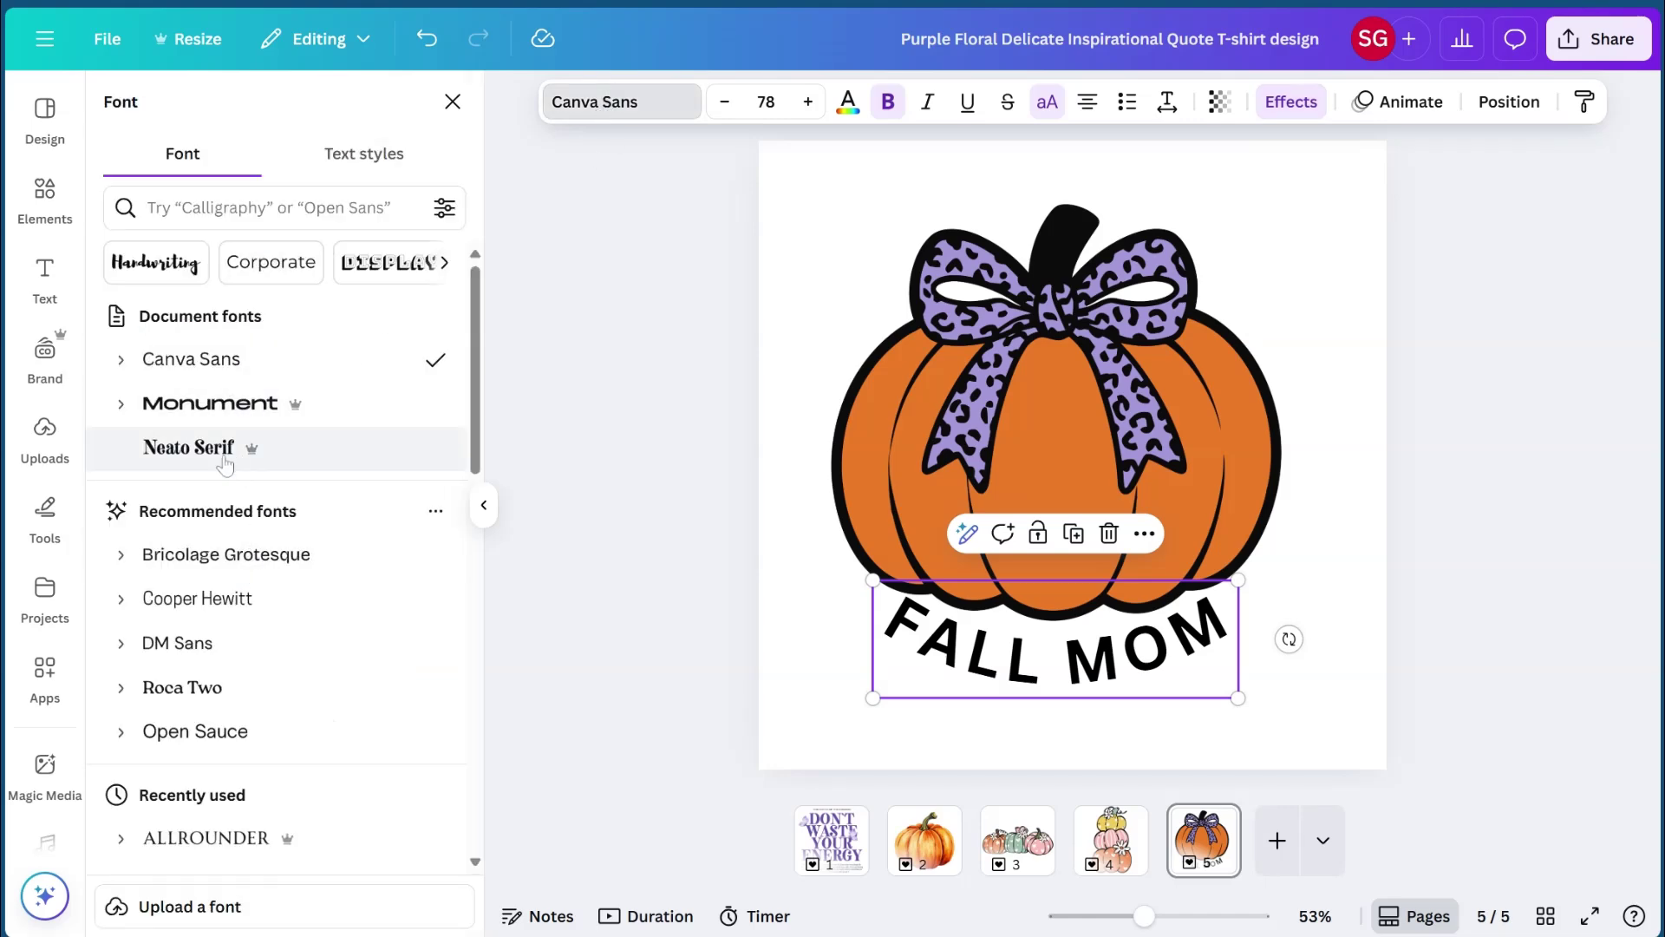
Apply the Neato Serif font to FALL MOM and nudge it slightly lower.
click(196, 449)
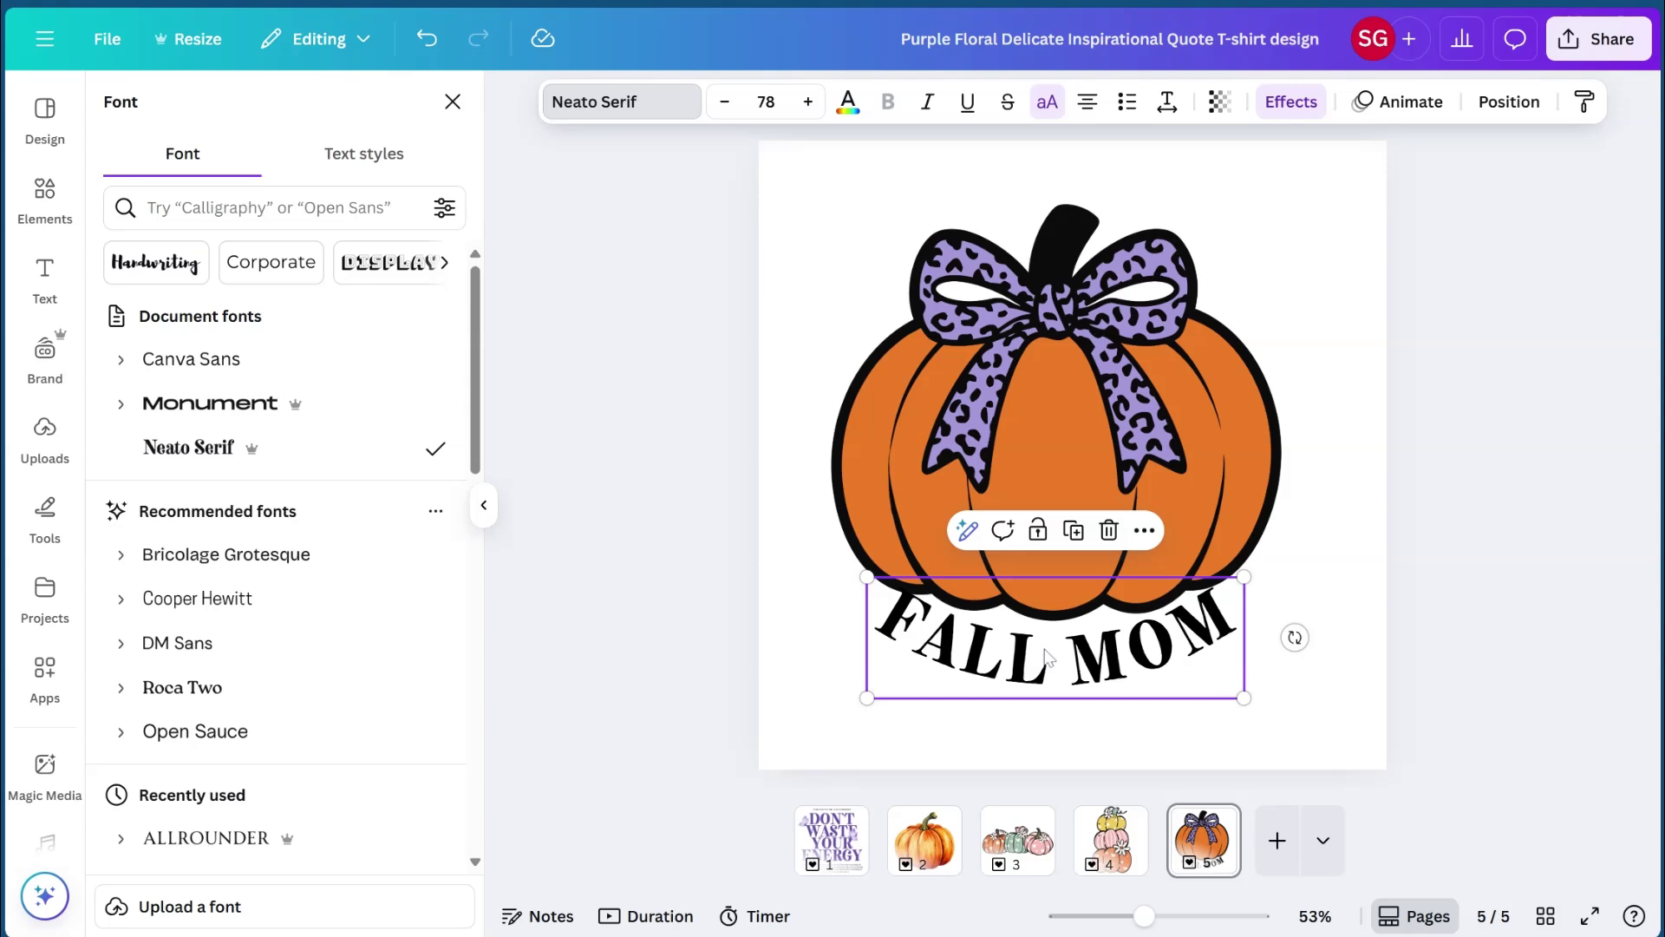
drag(1047, 657, 1047, 666)
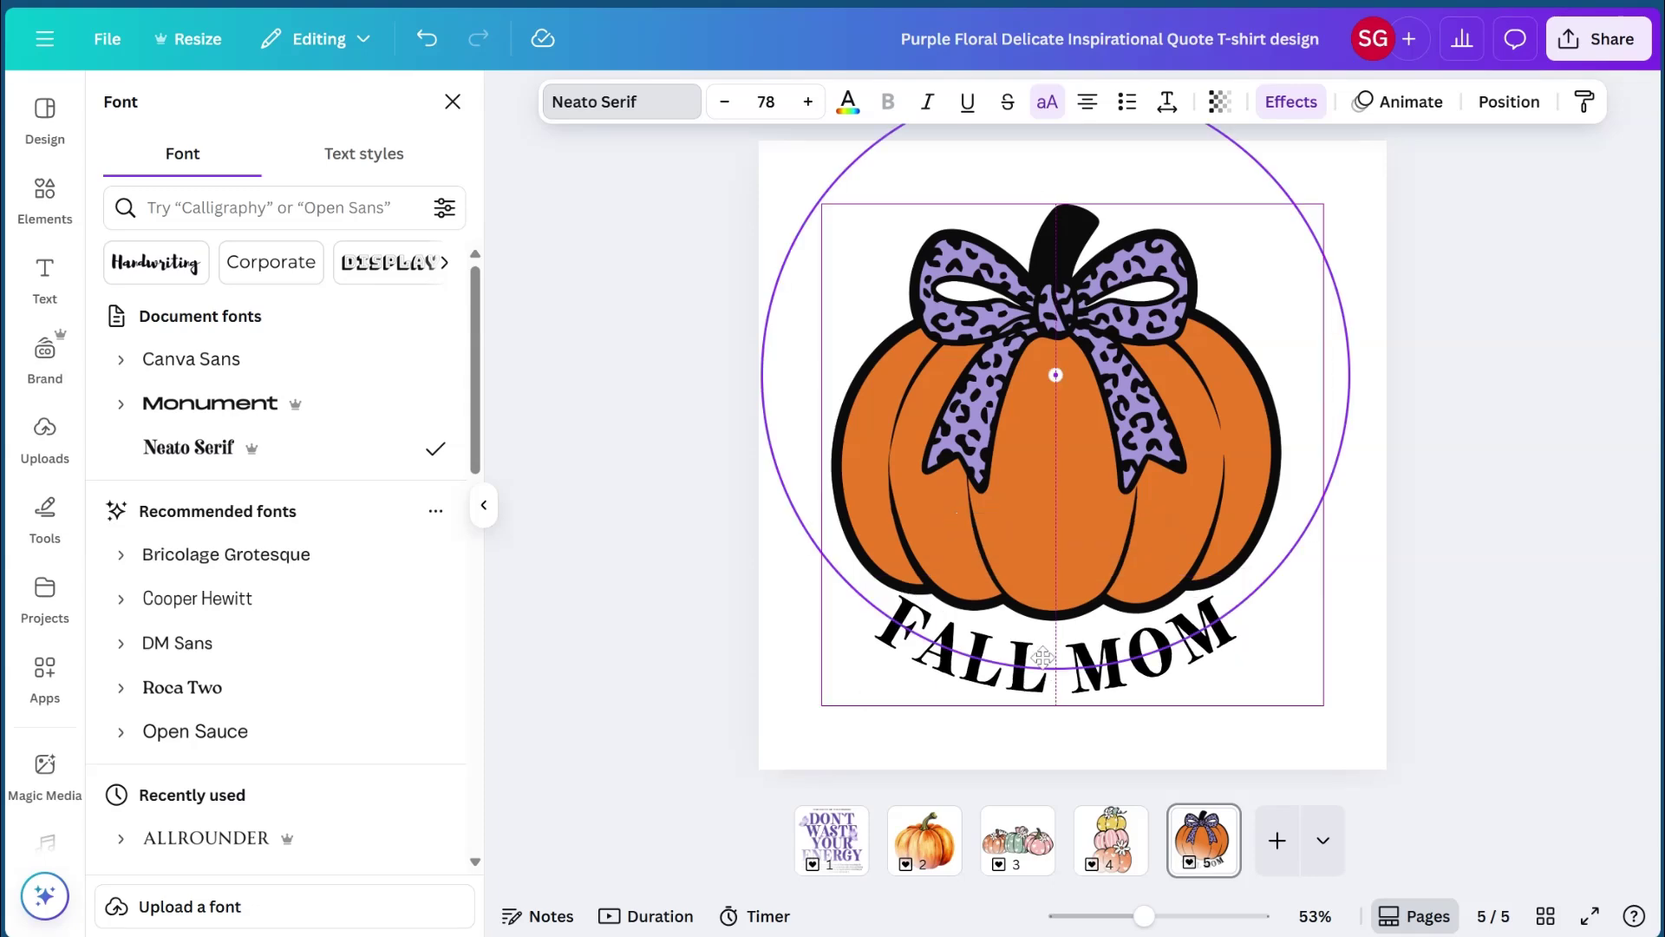
click(777, 528)
click(976, 650)
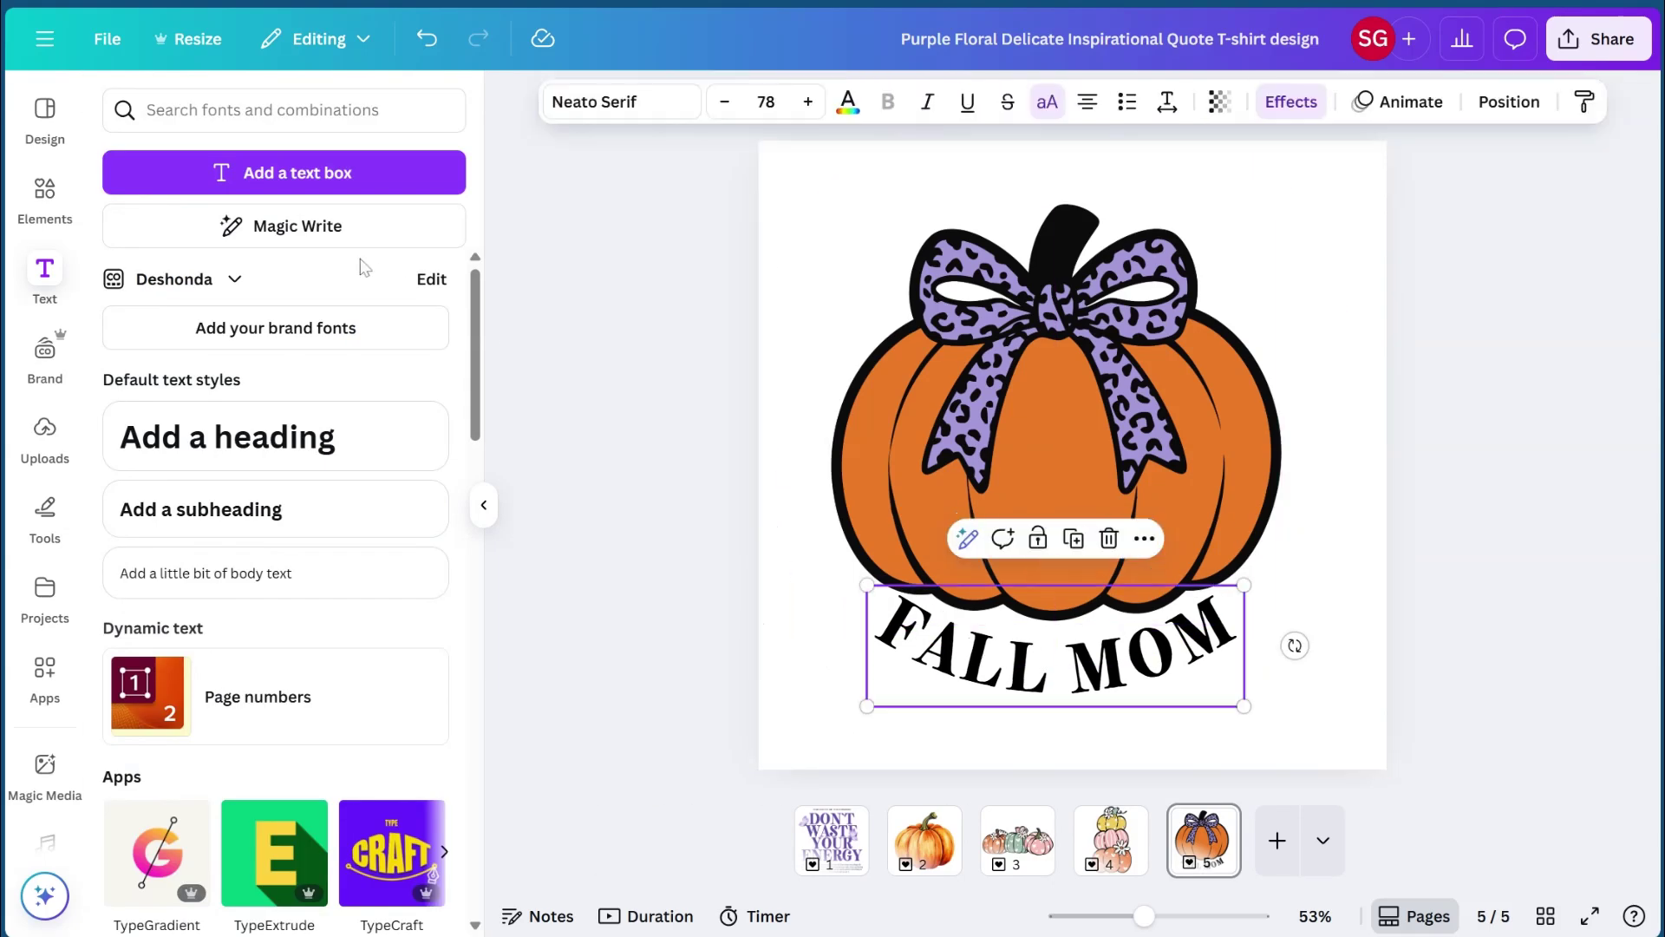
Switch FALL MOM to the Monument font and shrink it to about 74.2.
click(622, 111)
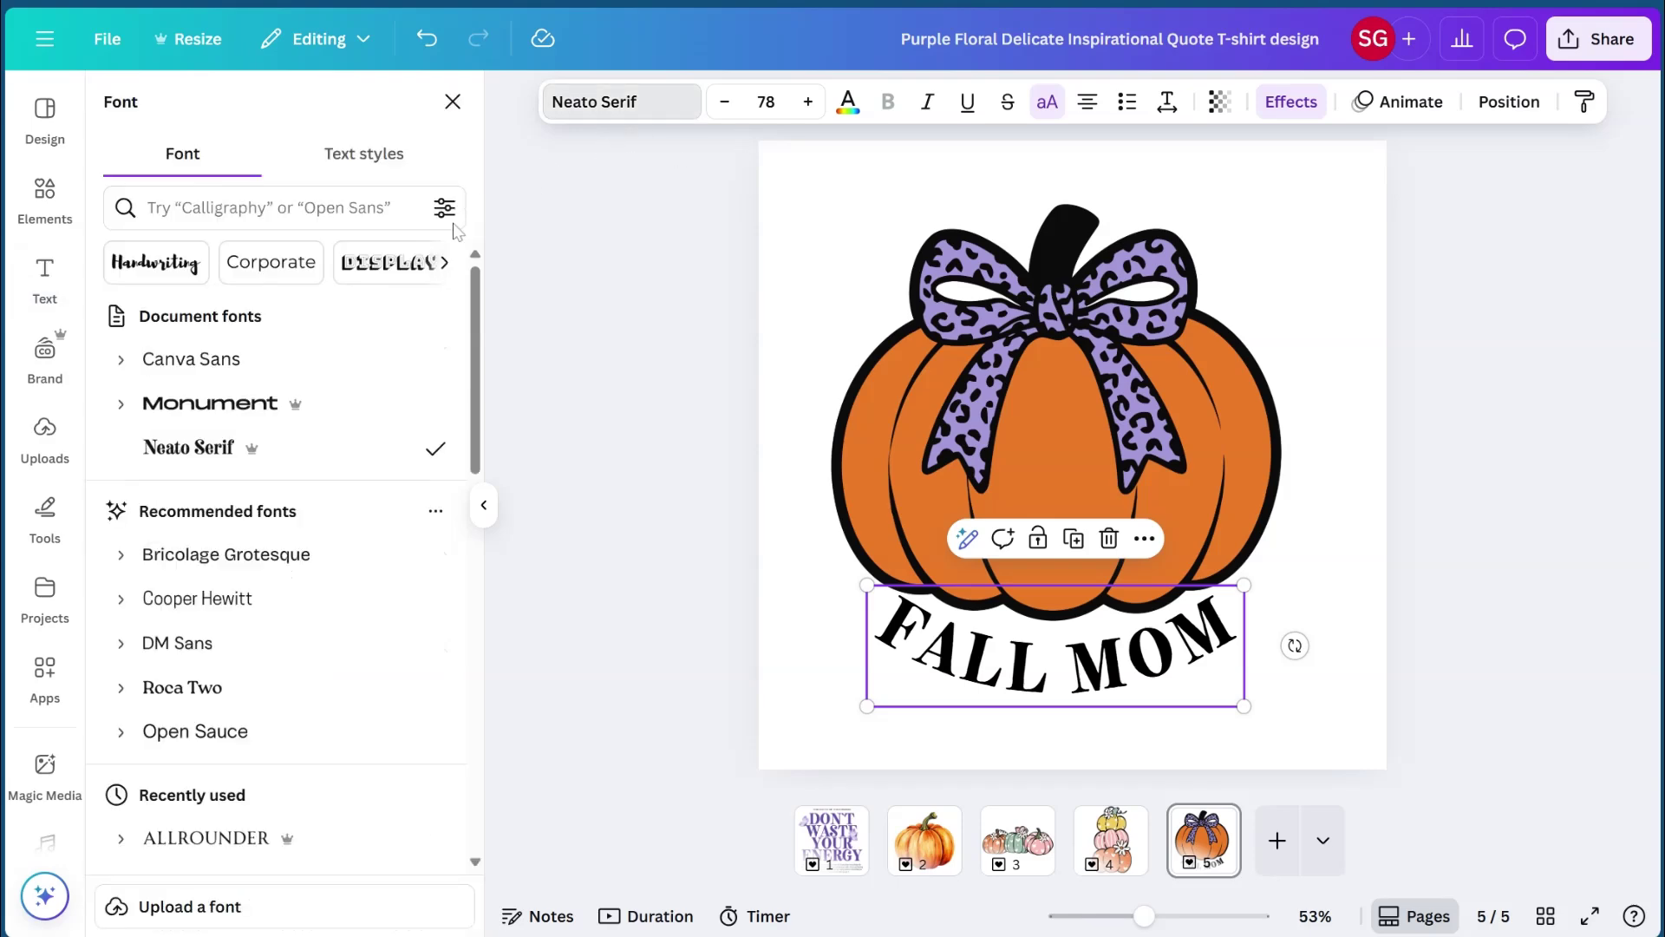
click(209, 359)
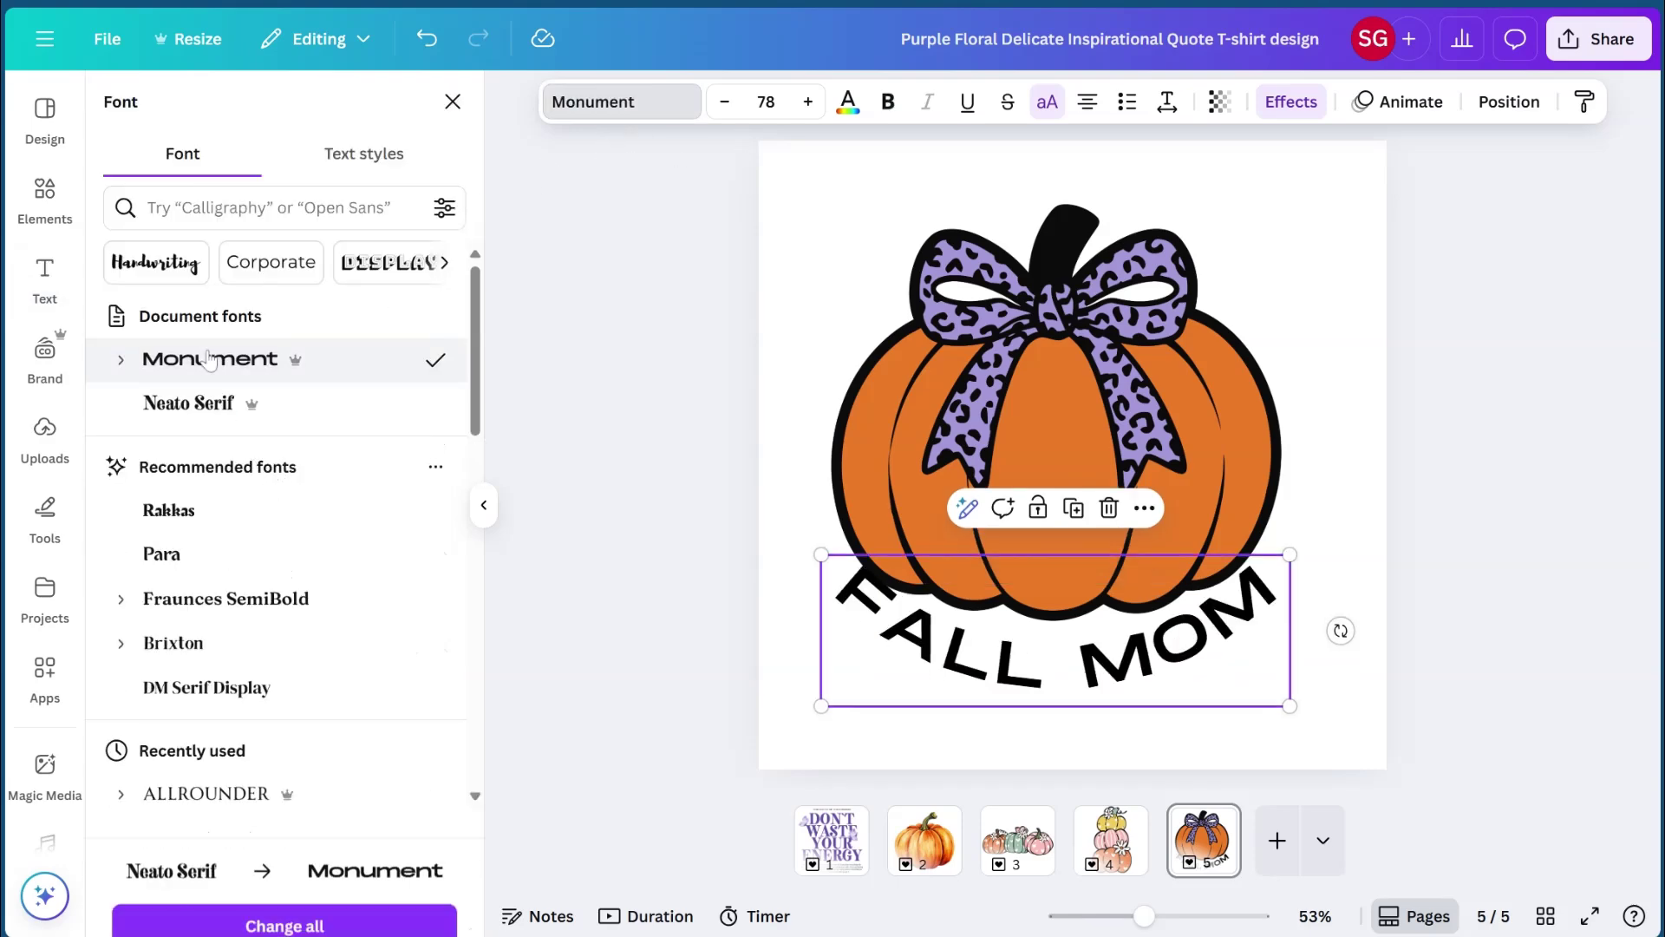
drag(822, 554, 839, 568)
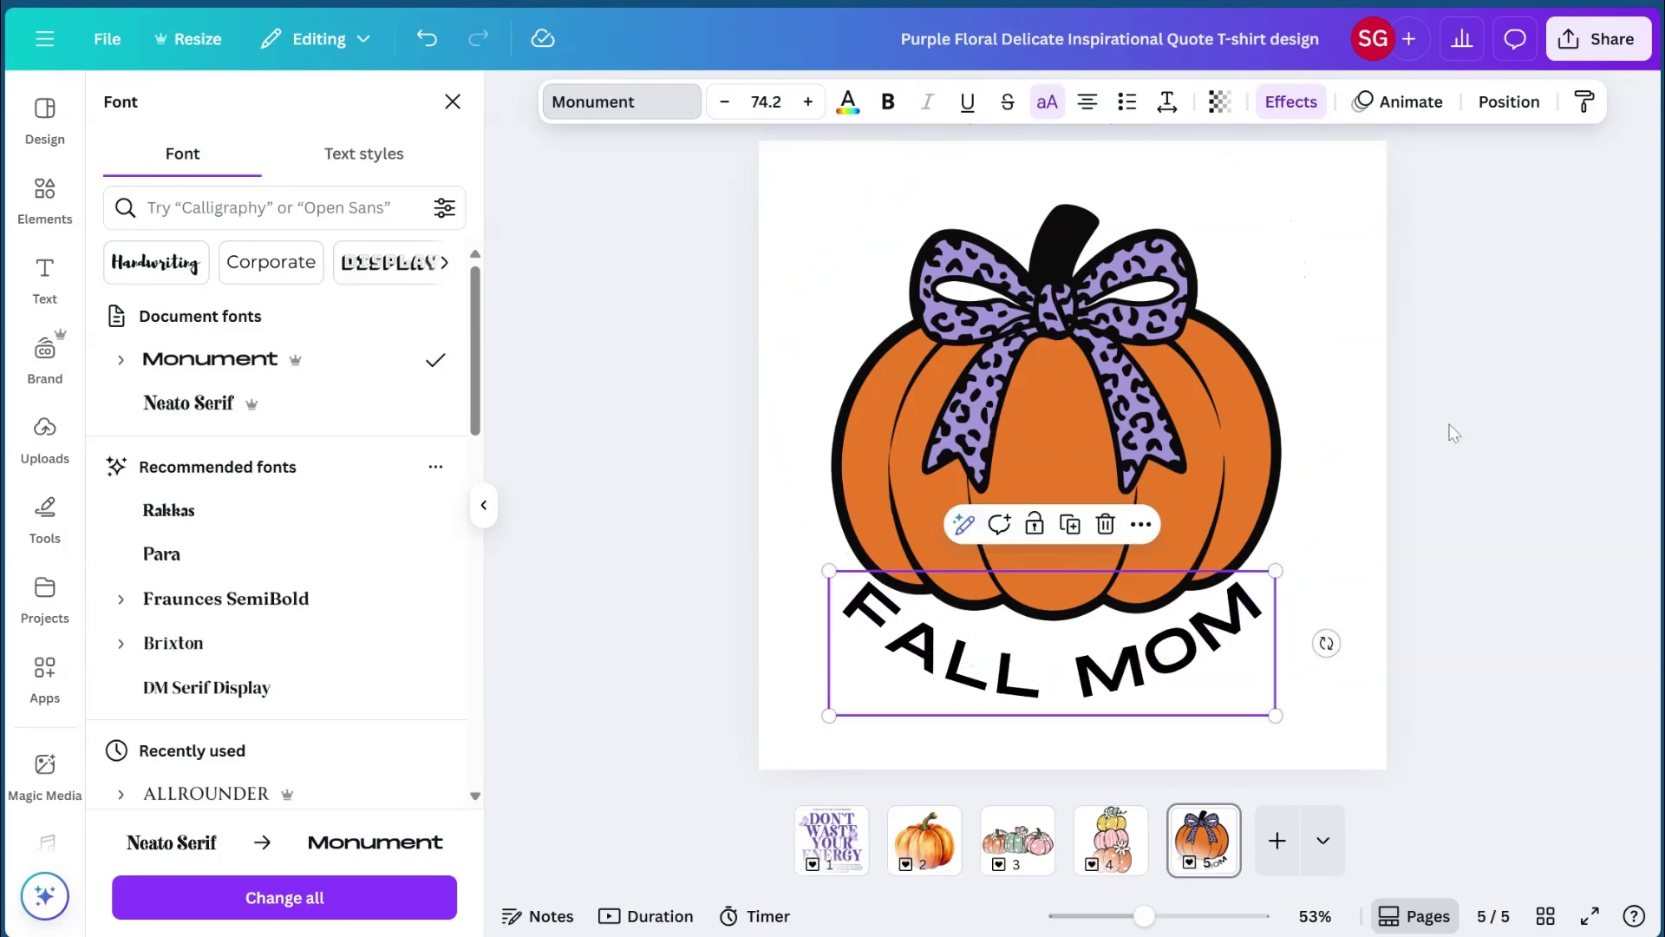
click(1361, 320)
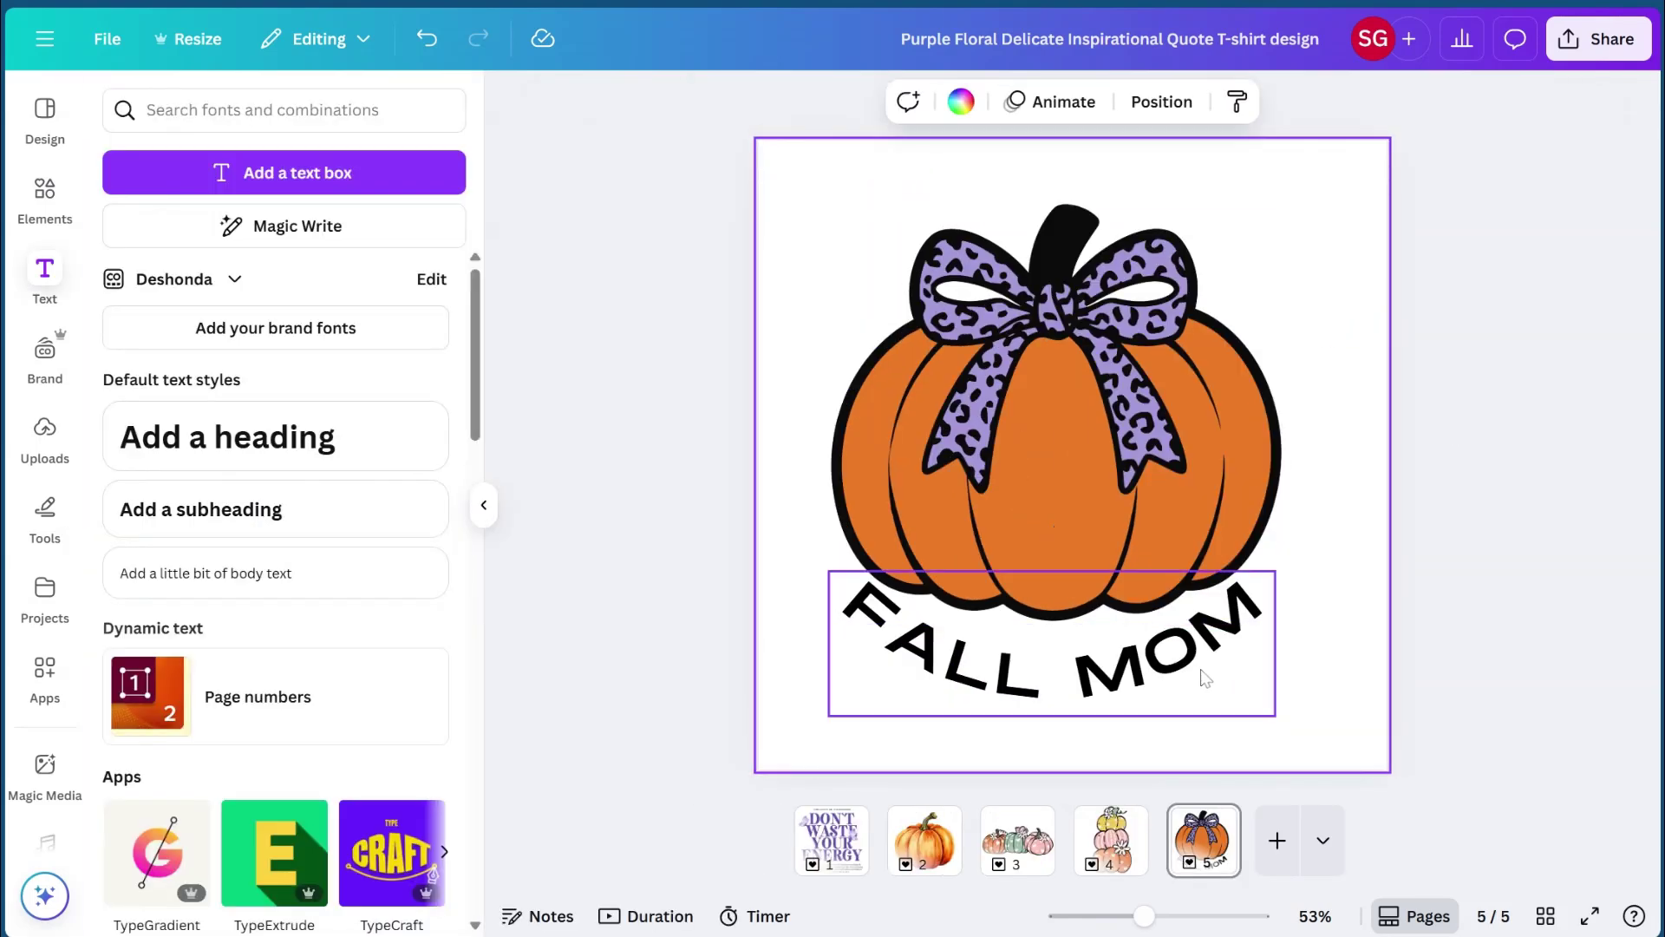
Browse the Elements Magic recommendations, then add blank page 6 after the FALL MOM page.
click(1241, 659)
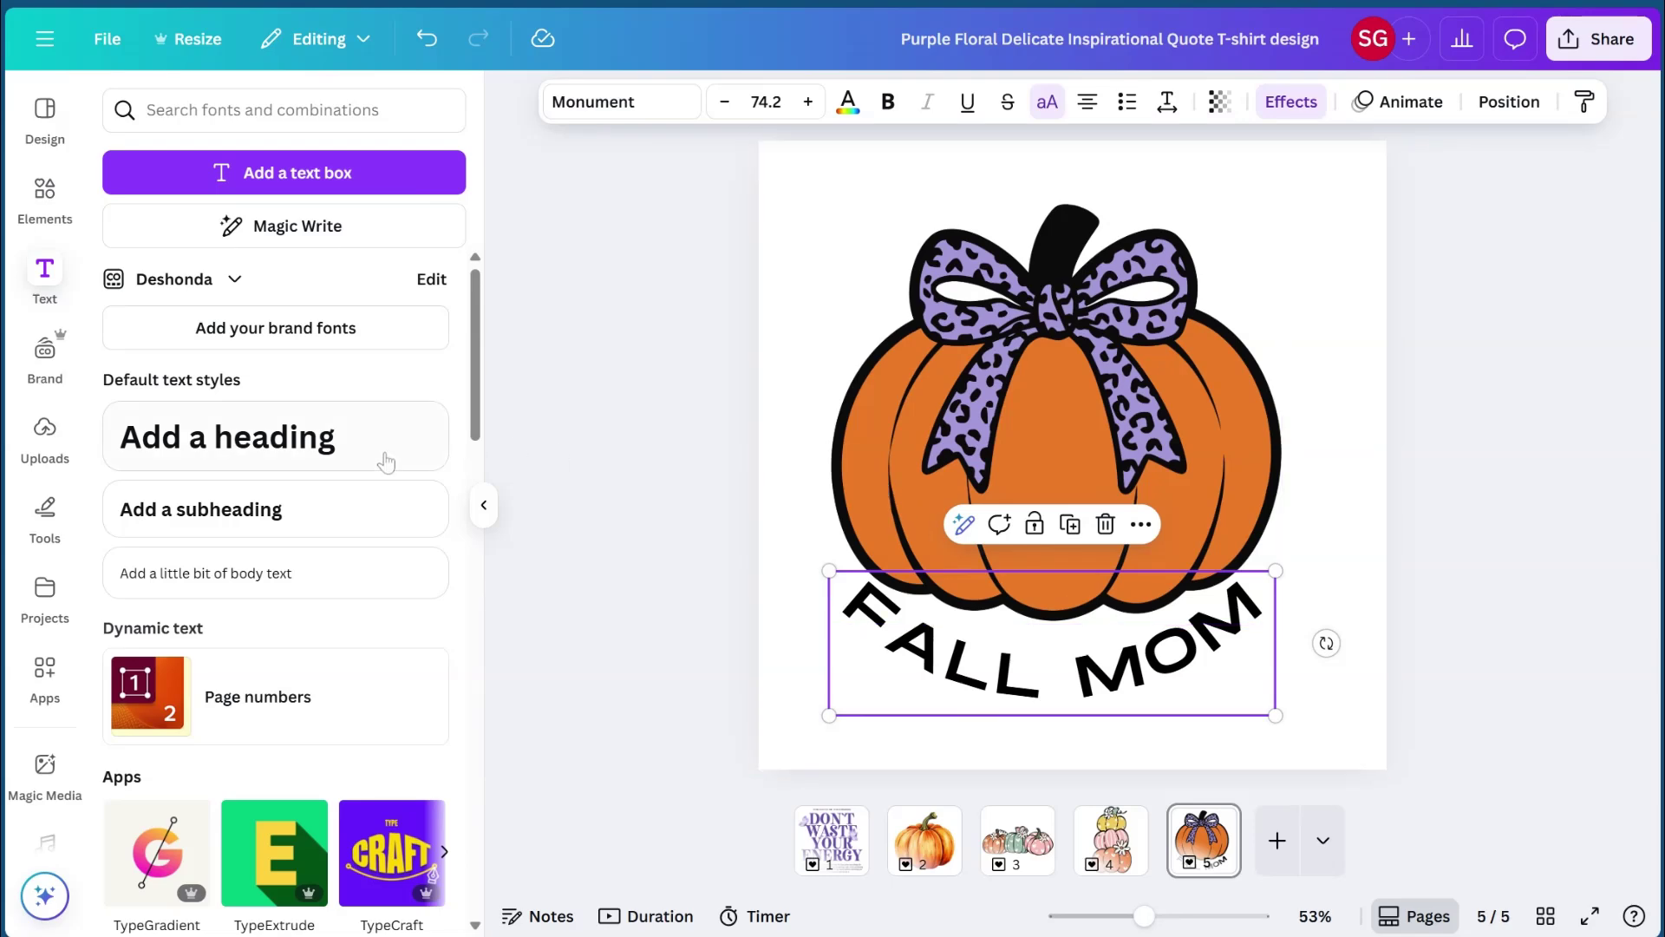
click(48, 195)
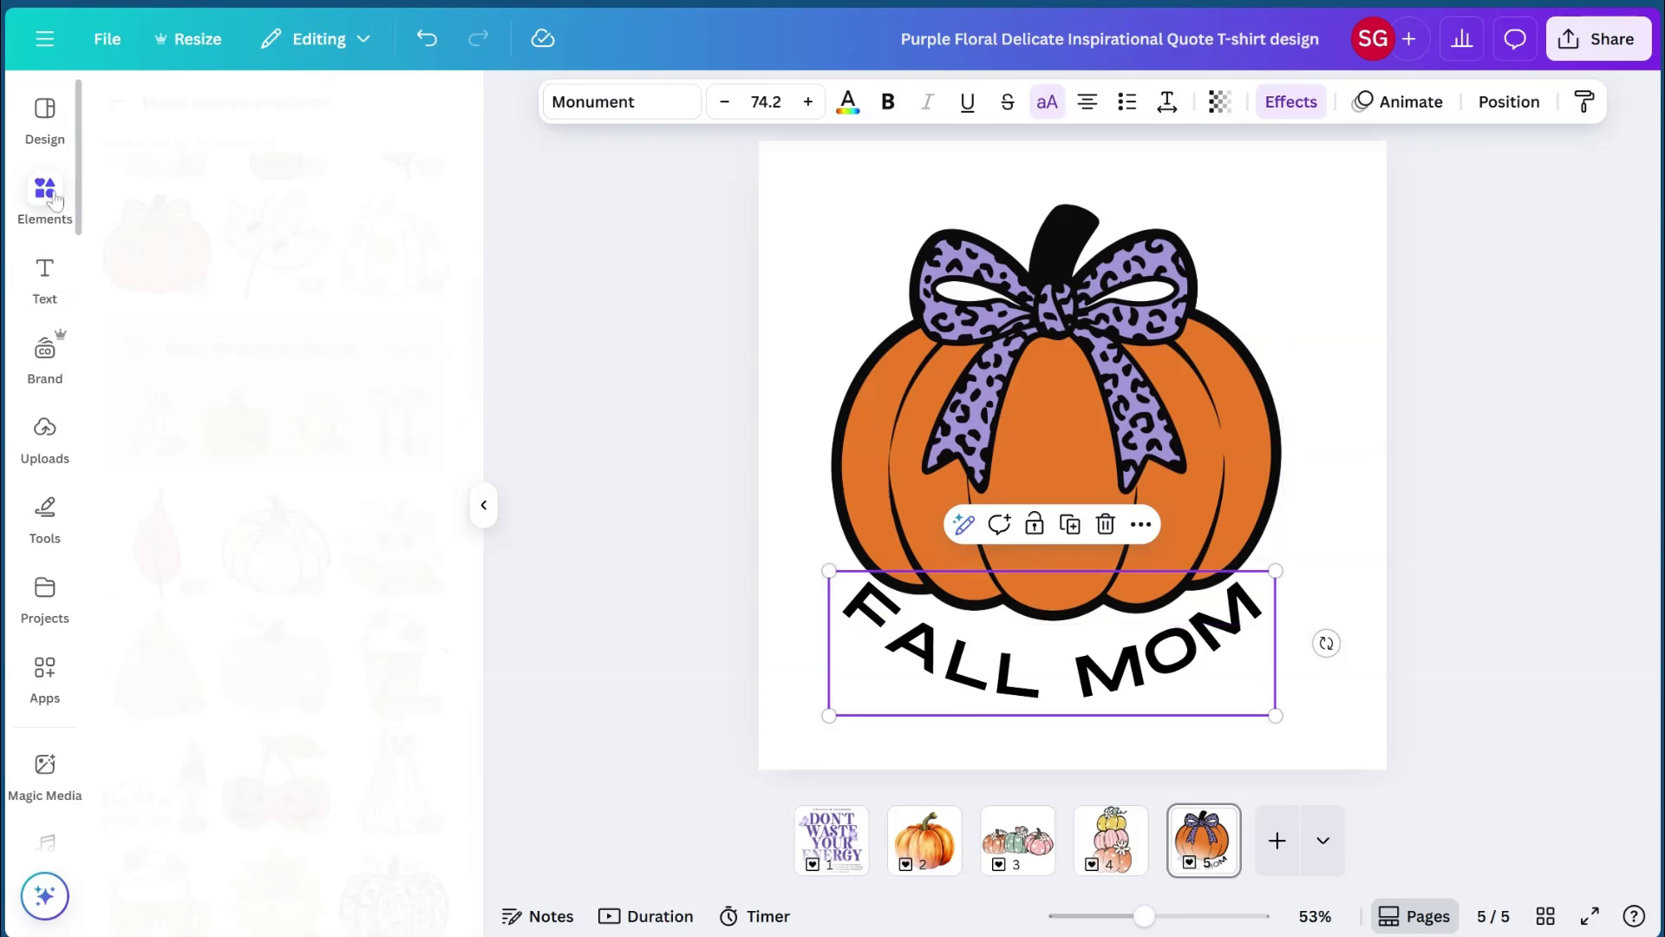
scroll(268, 605, down, 2)
scroll(268, 604, down, 1)
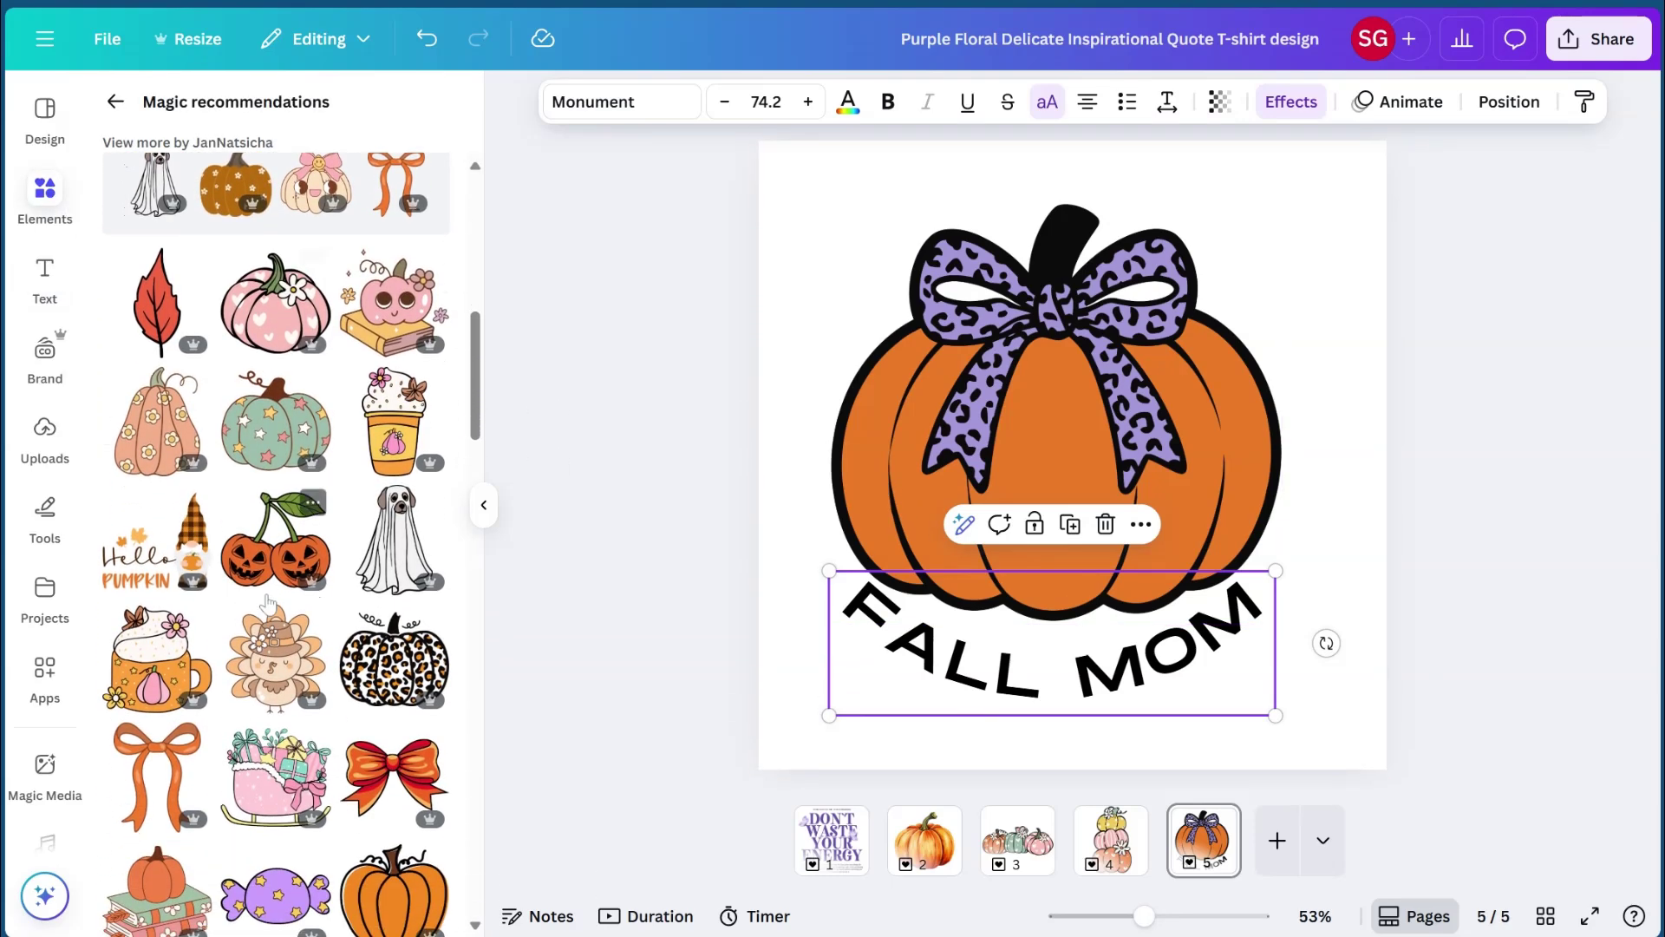
scroll(268, 520, up, 4)
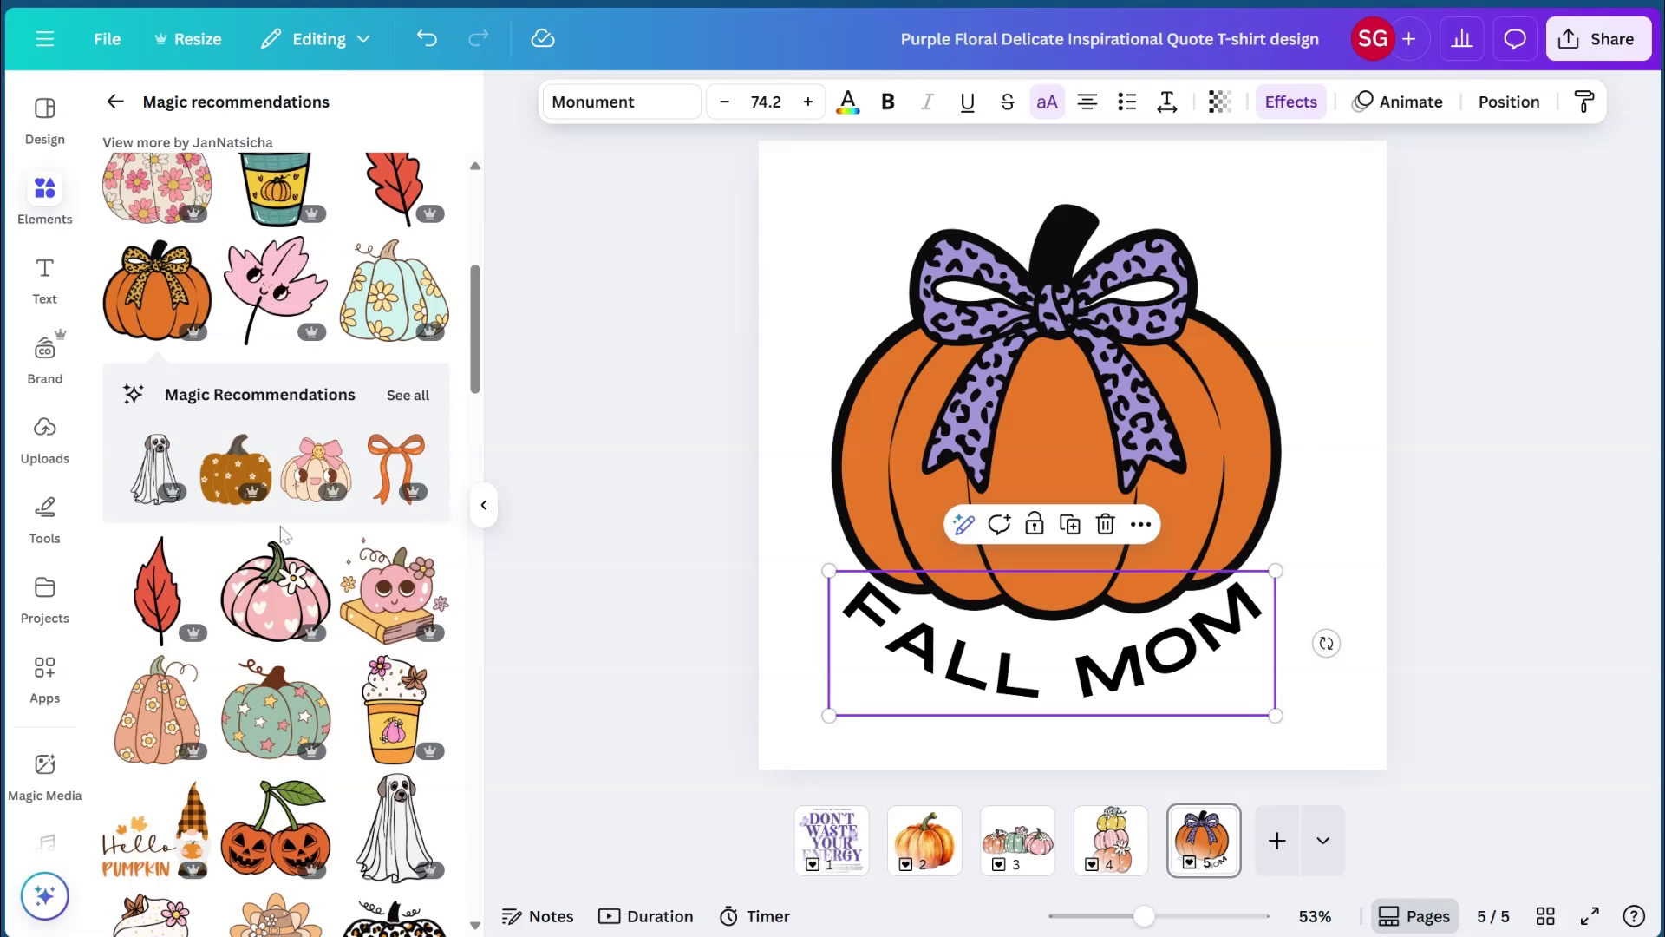
scroll(248, 454, down, 3)
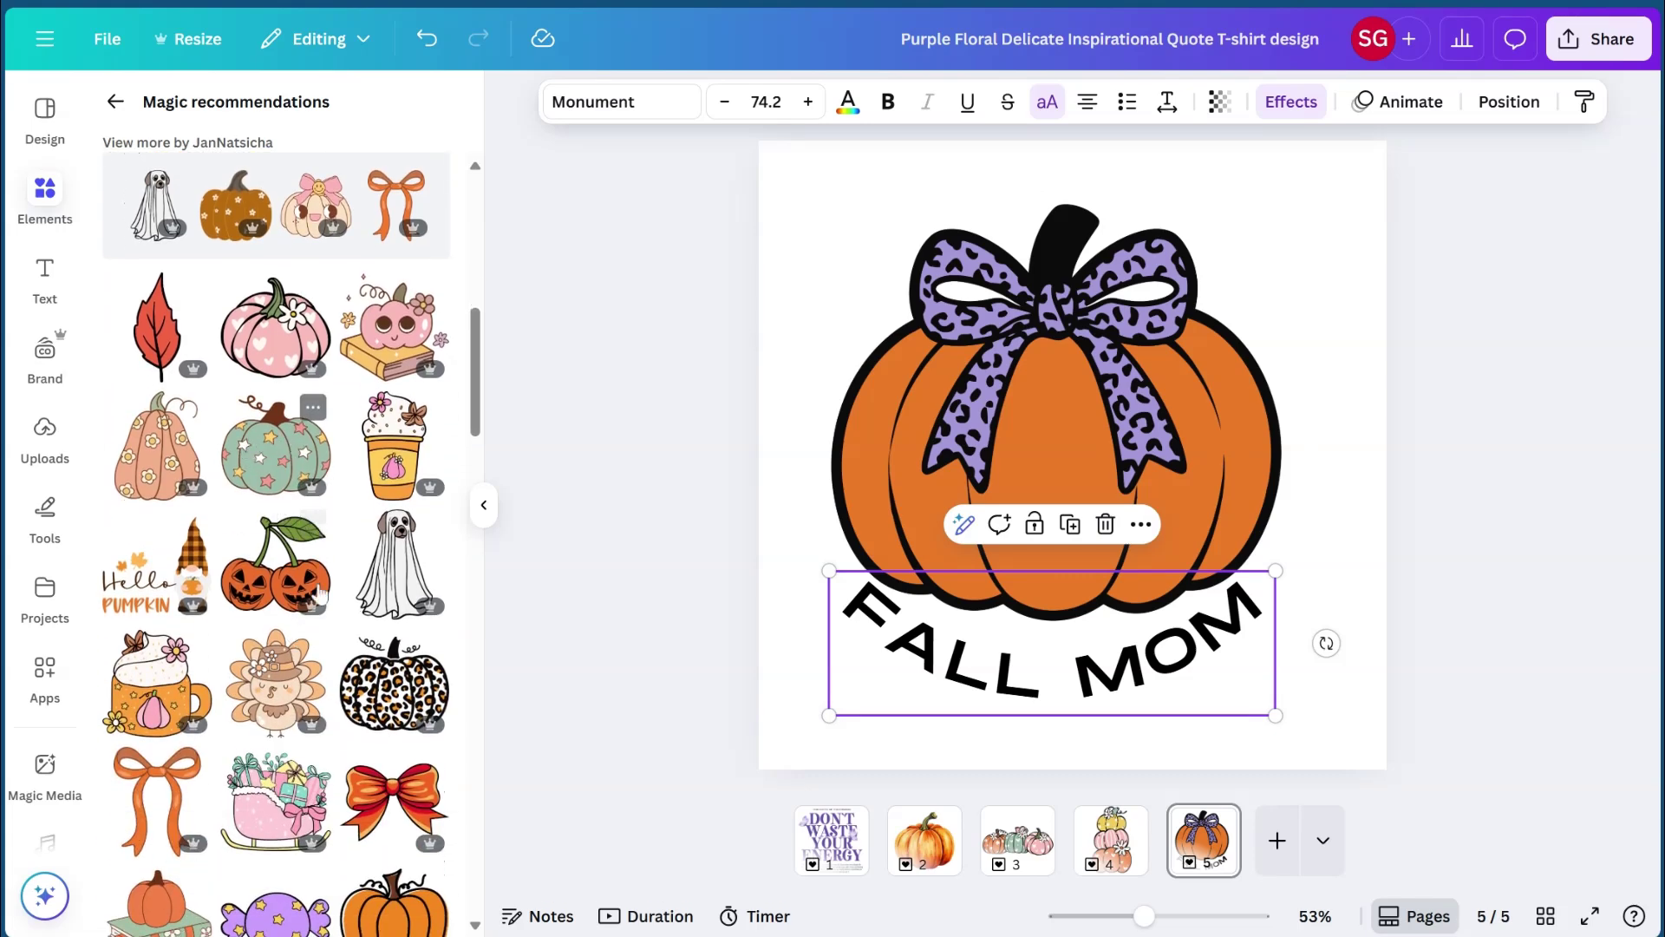
scroll(248, 454, down, 2)
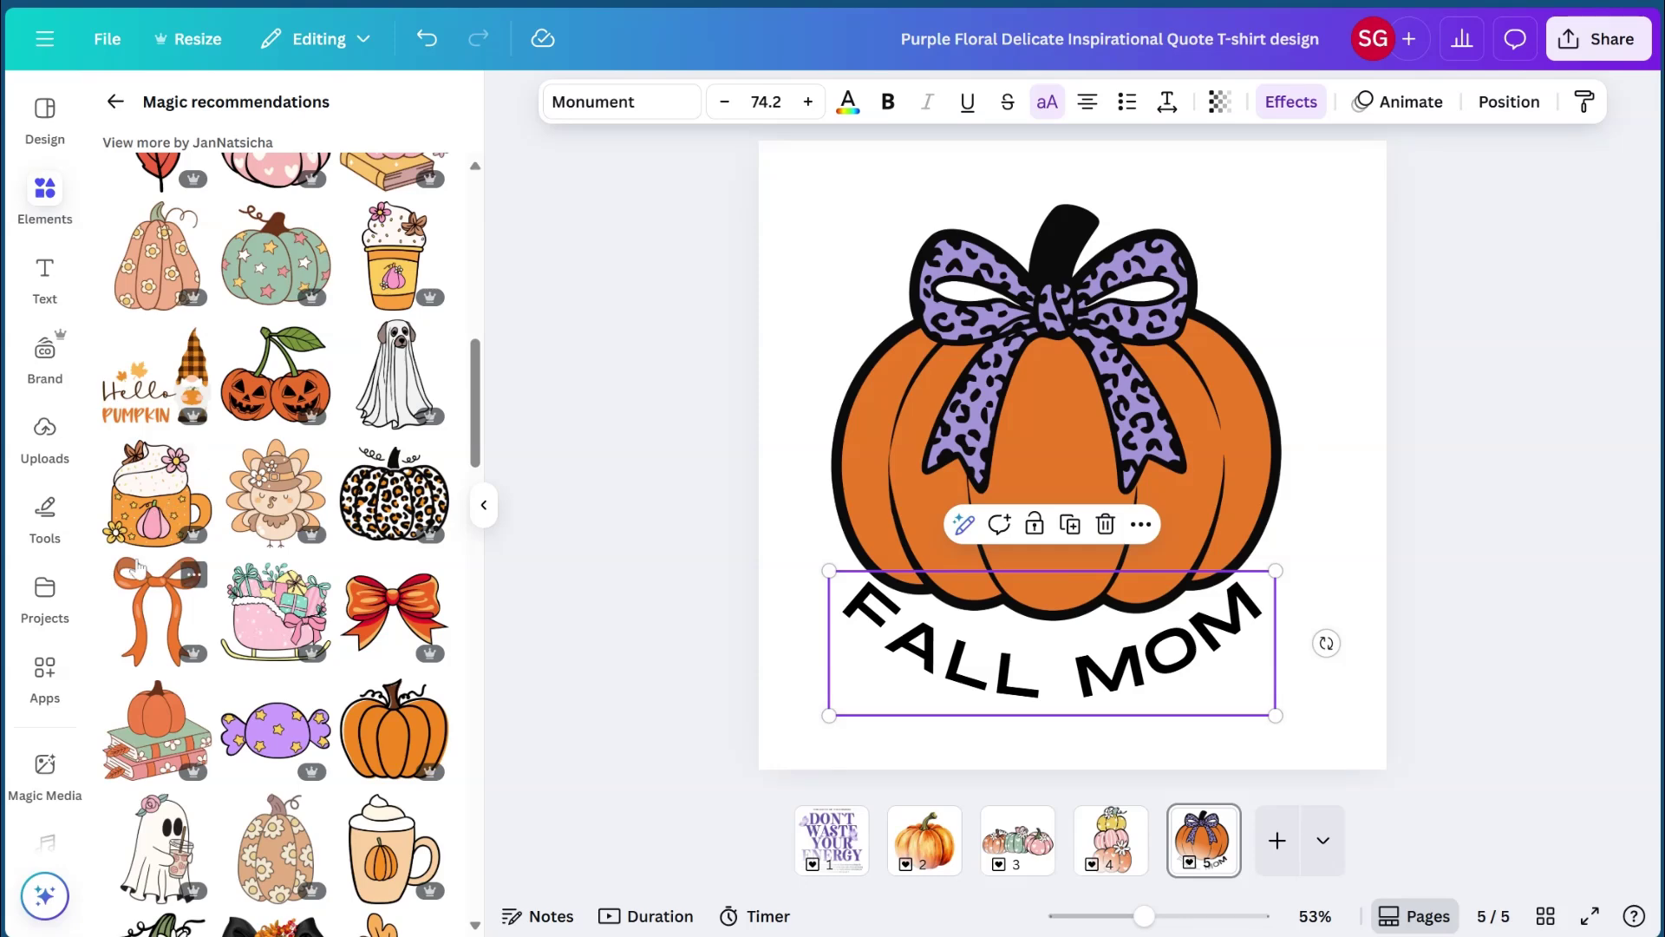
scroll(177, 612, down, 1)
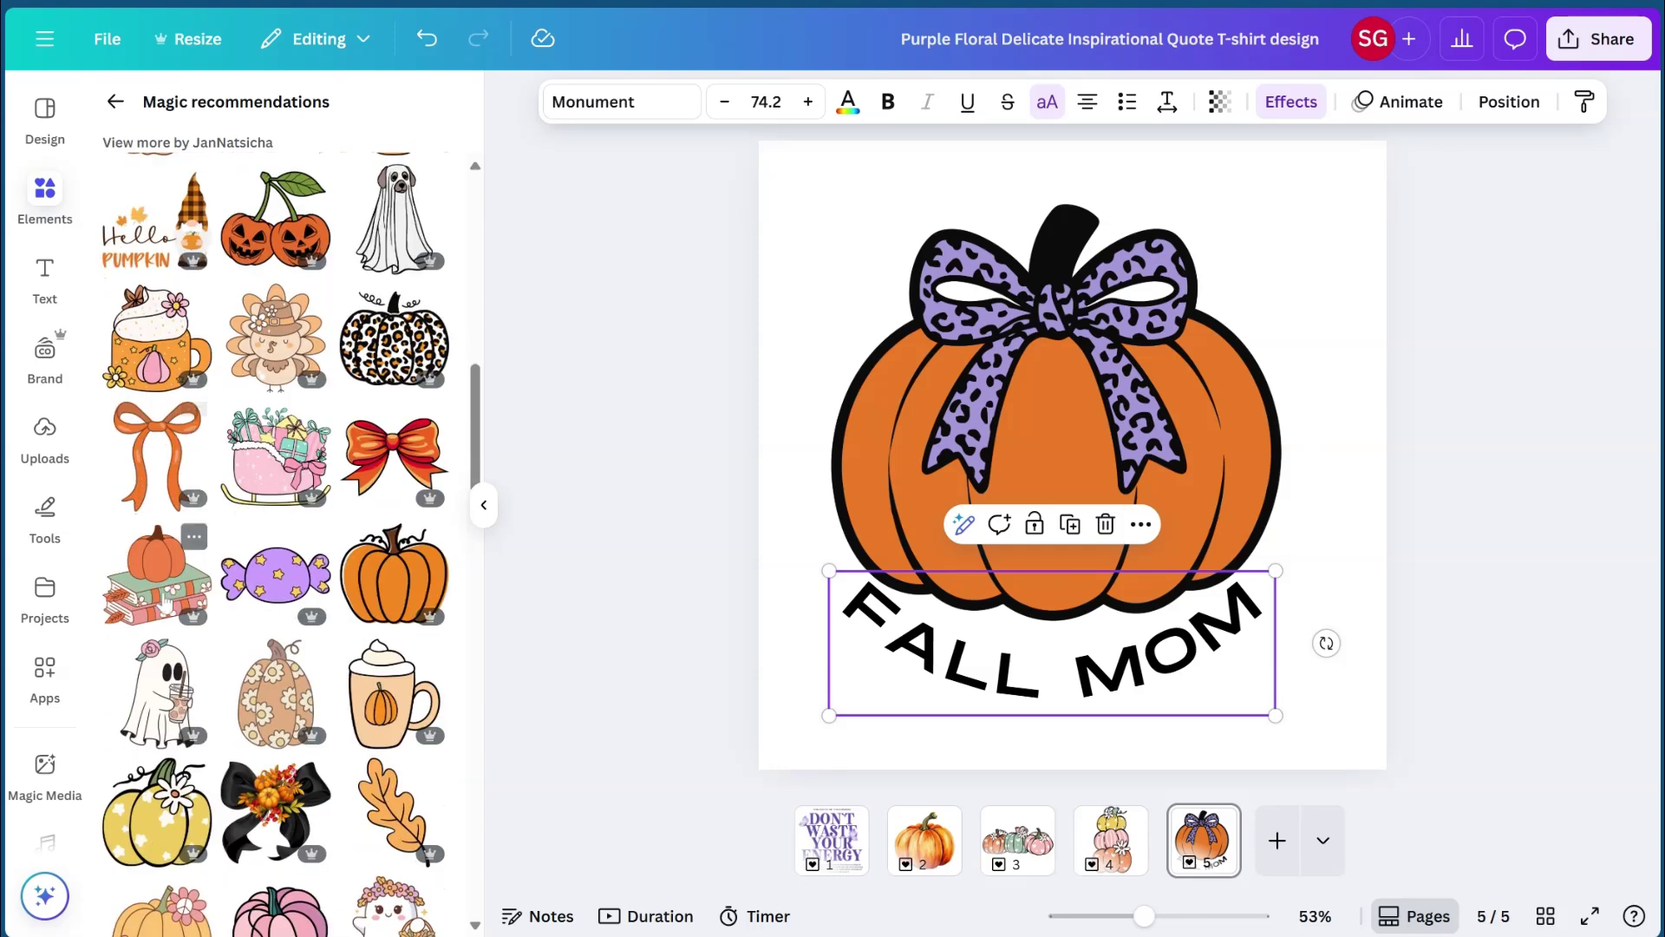
scroll(166, 579, down, 5)
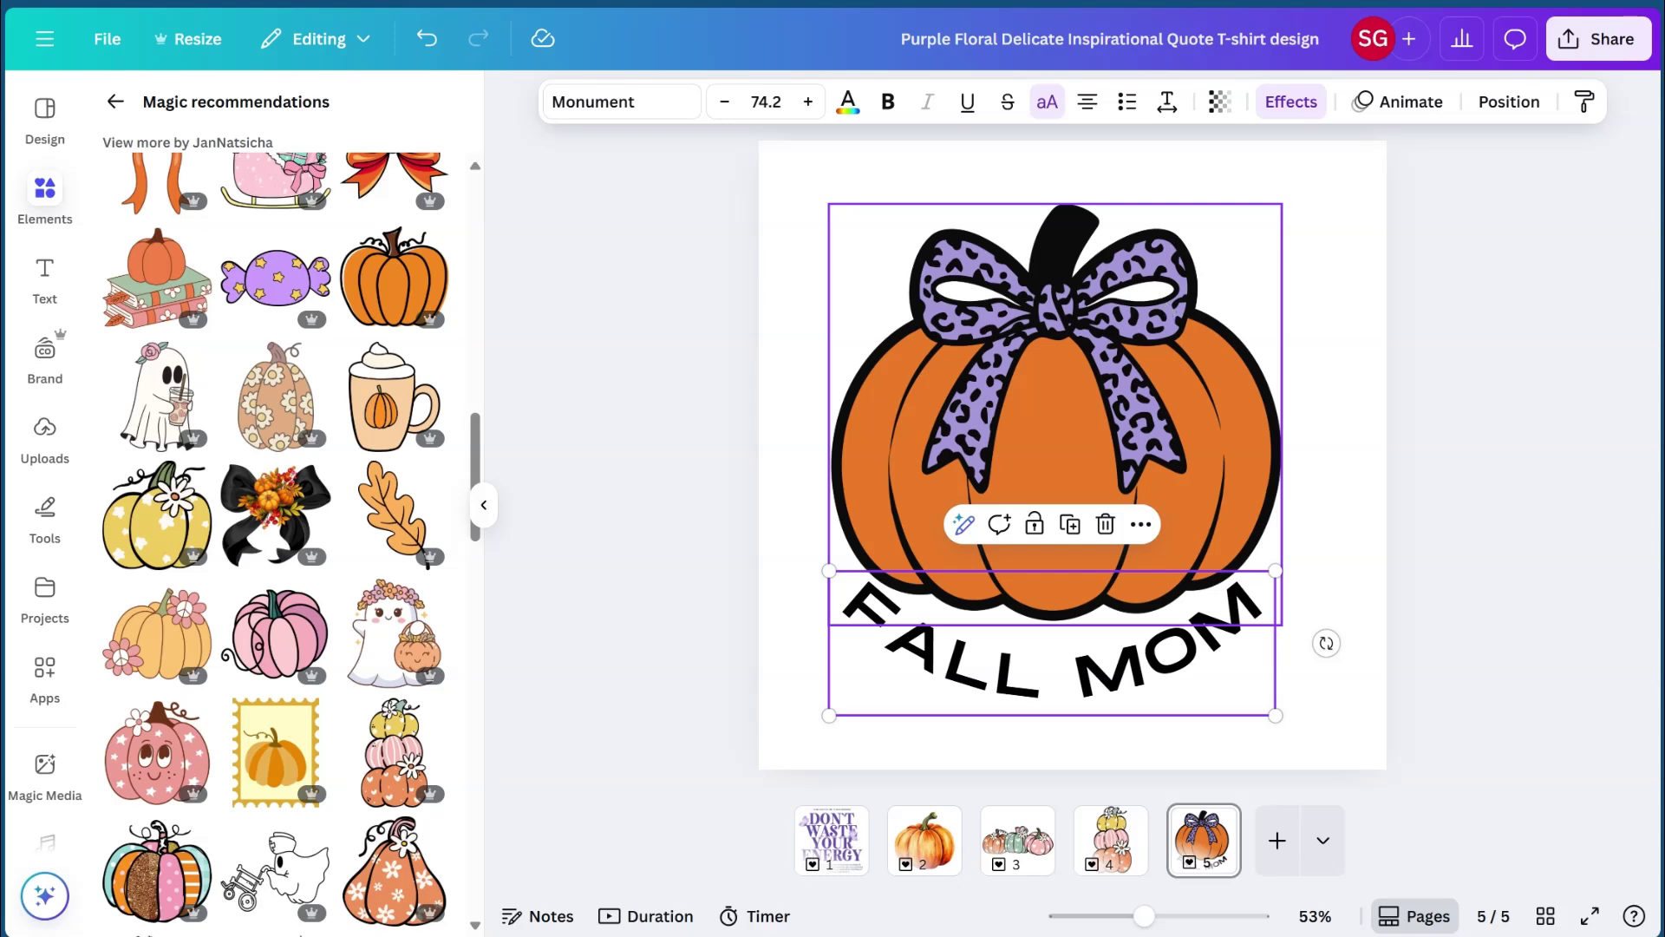
click(1277, 840)
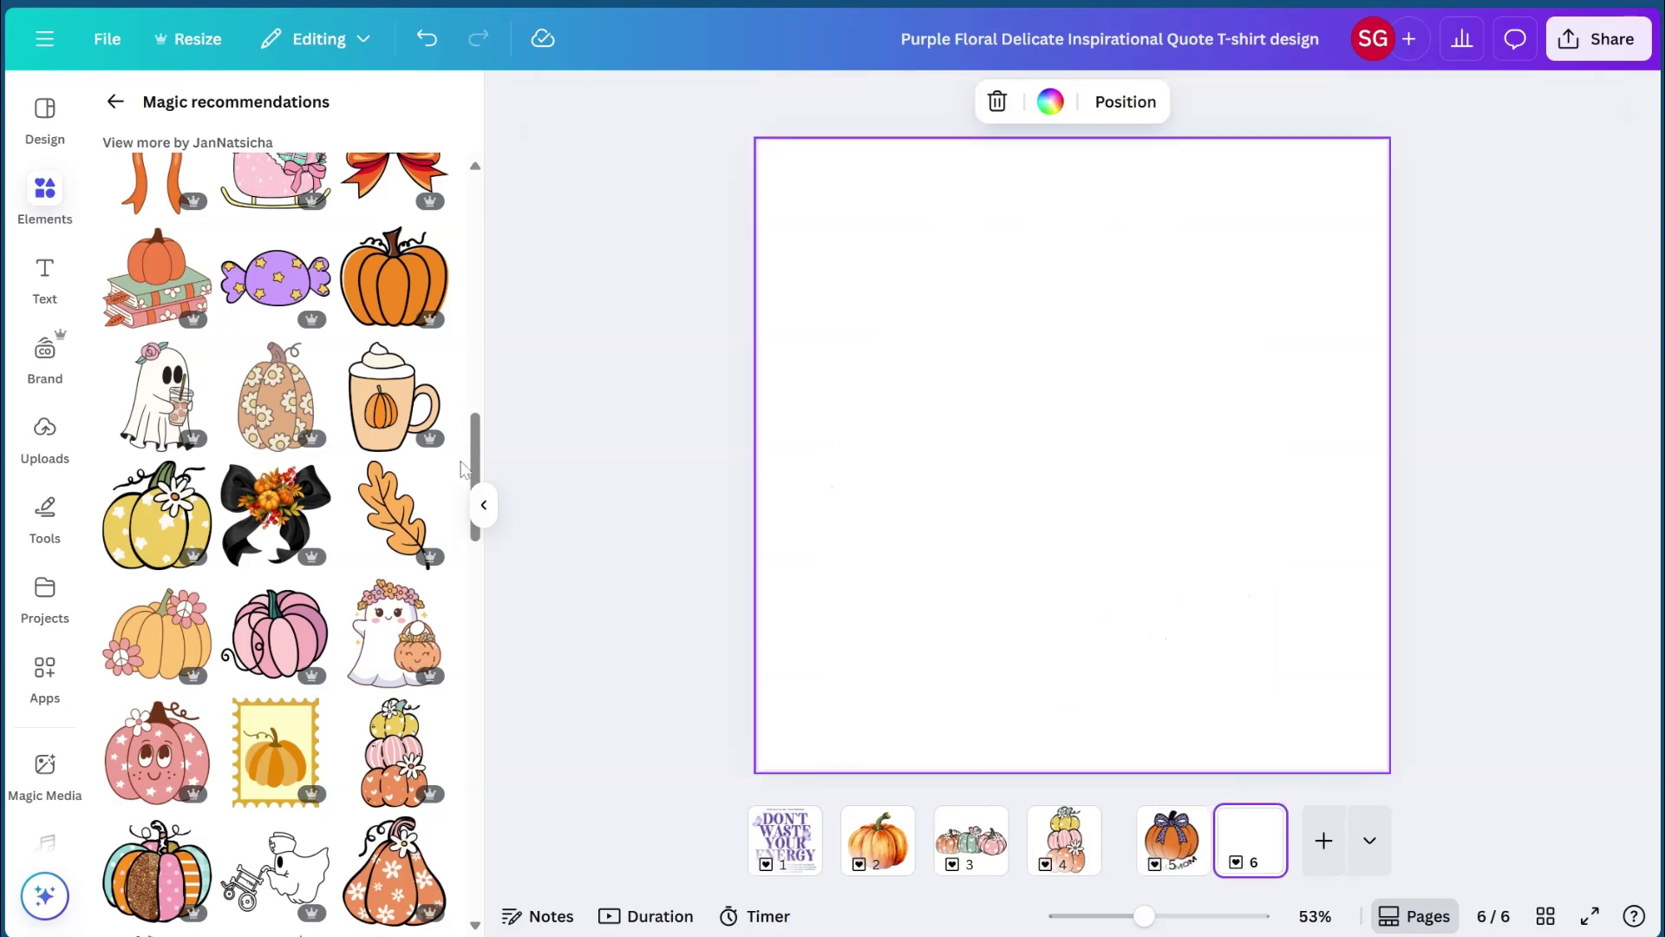
Place the rose-topped ghost holding an iced drink on page 6, shifted left and down.
click(147, 399)
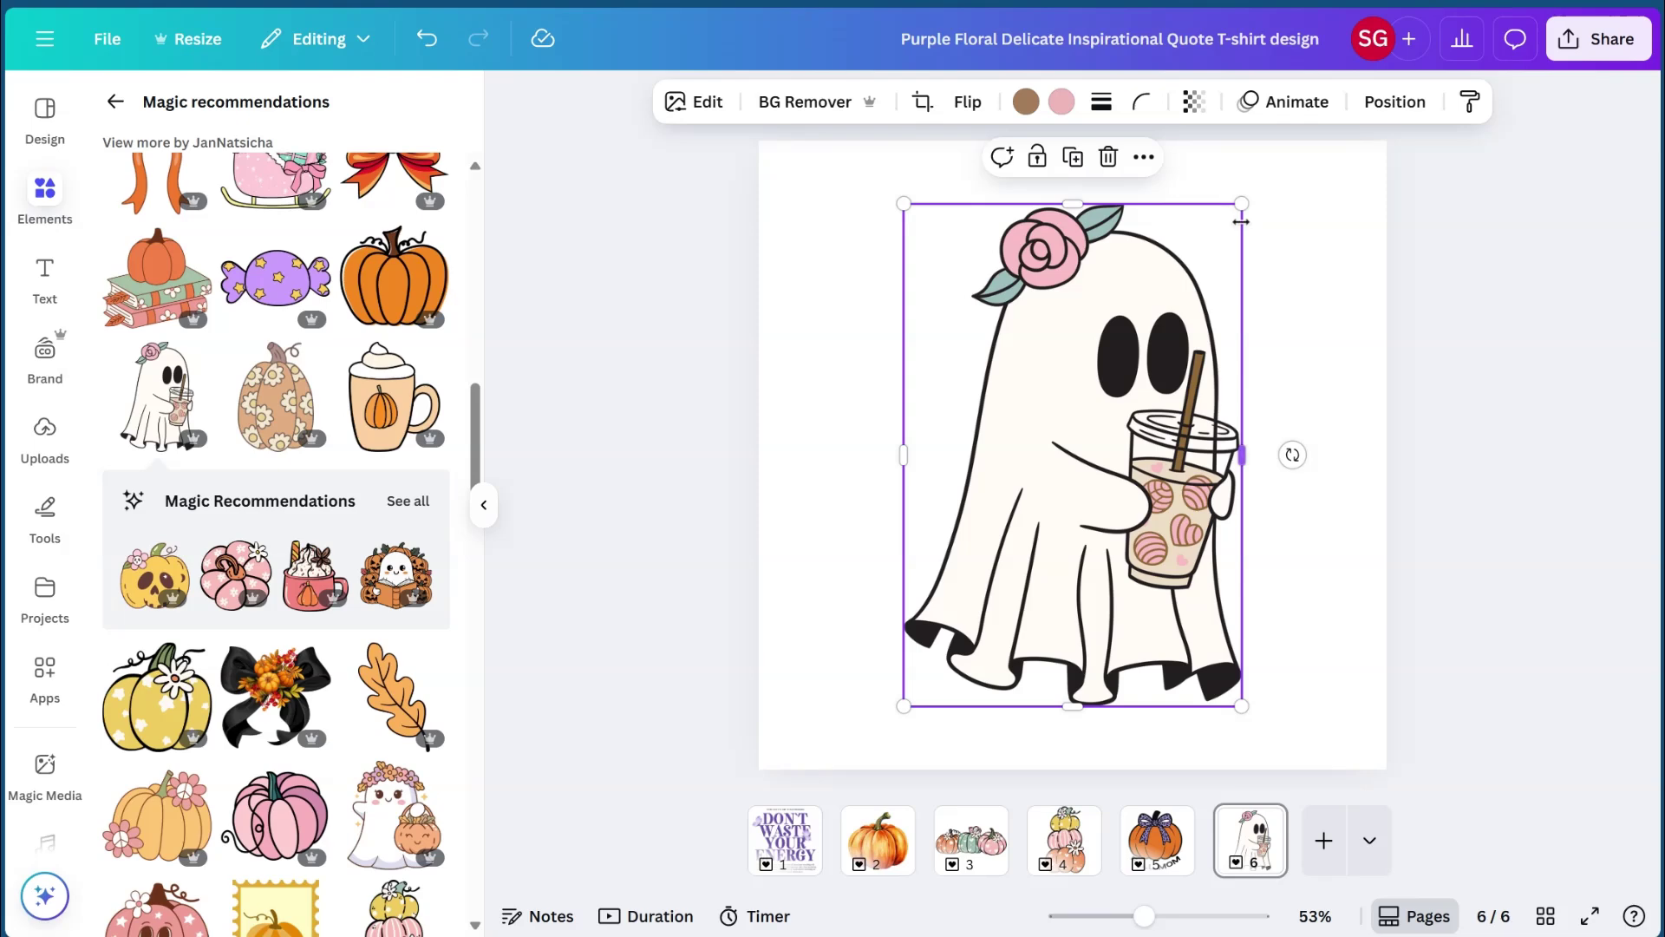
drag(1257, 183, 1257, 183)
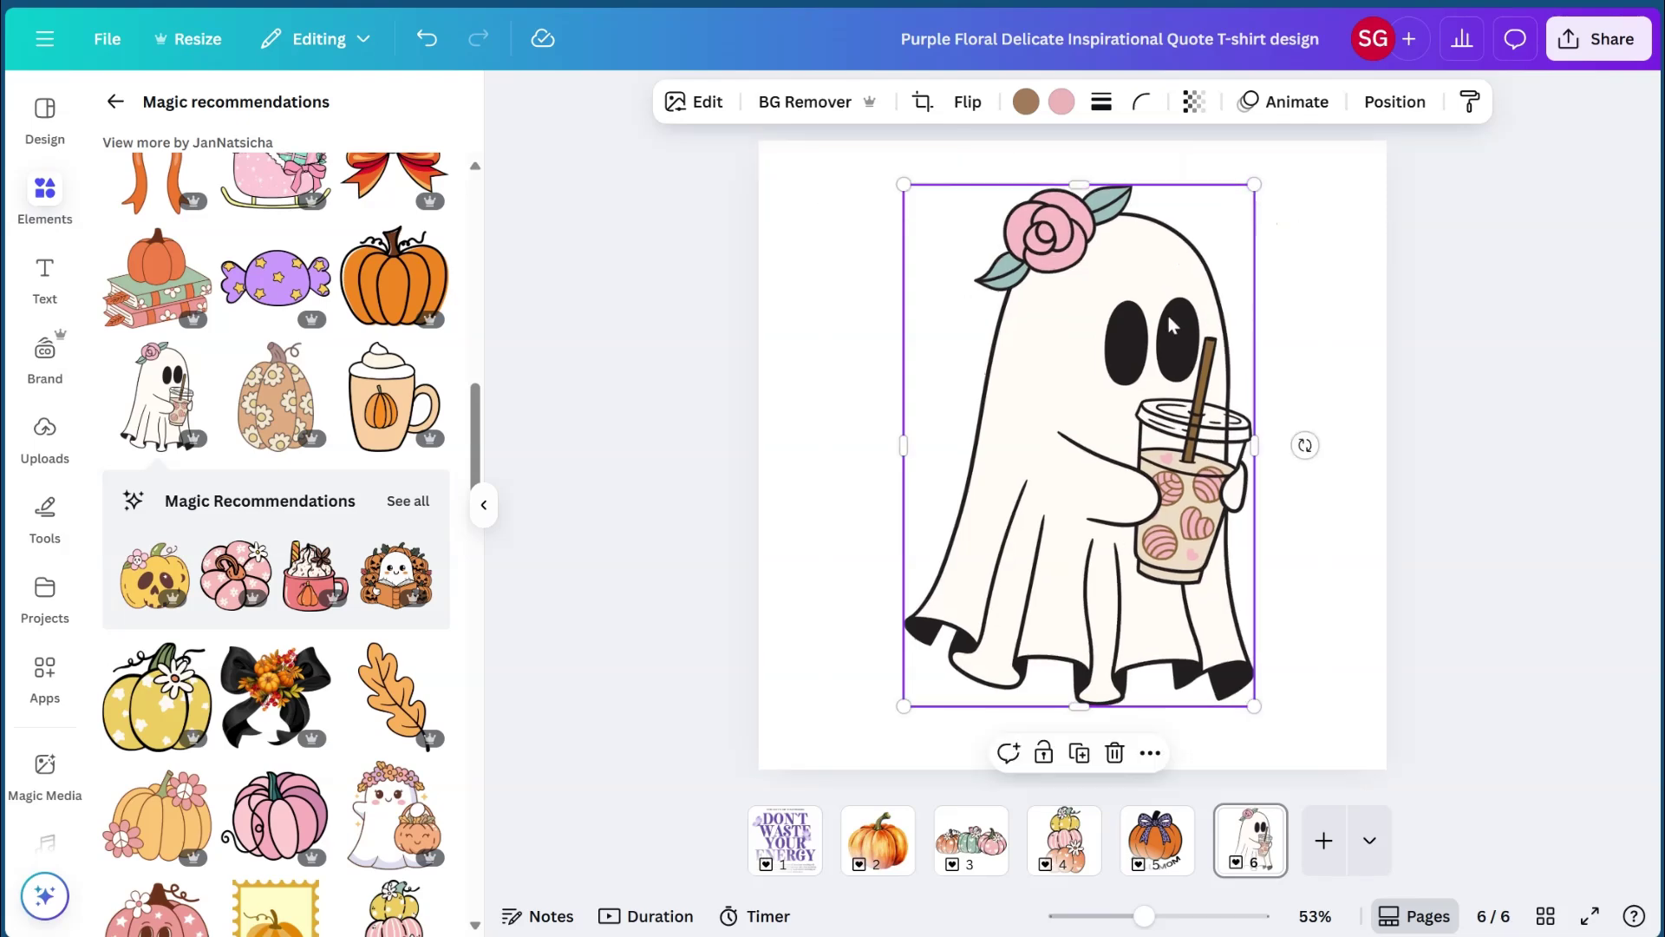
drag(1244, 287, 1227, 286)
click(1275, 262)
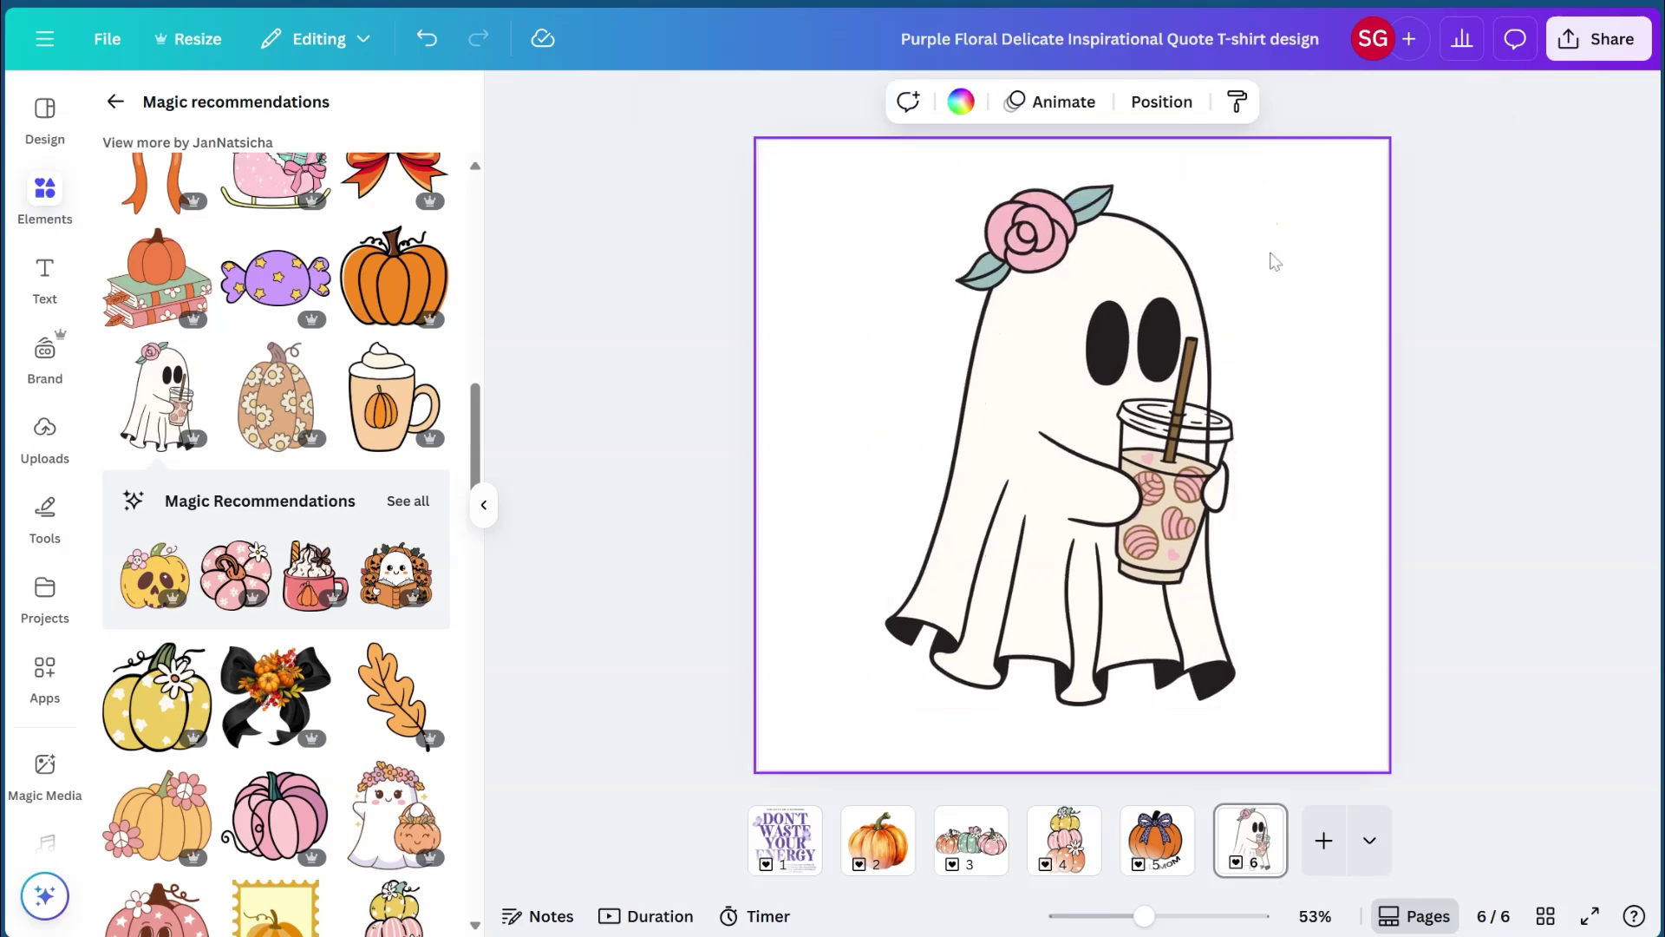
click(1221, 260)
drag(1118, 290, 1060, 295)
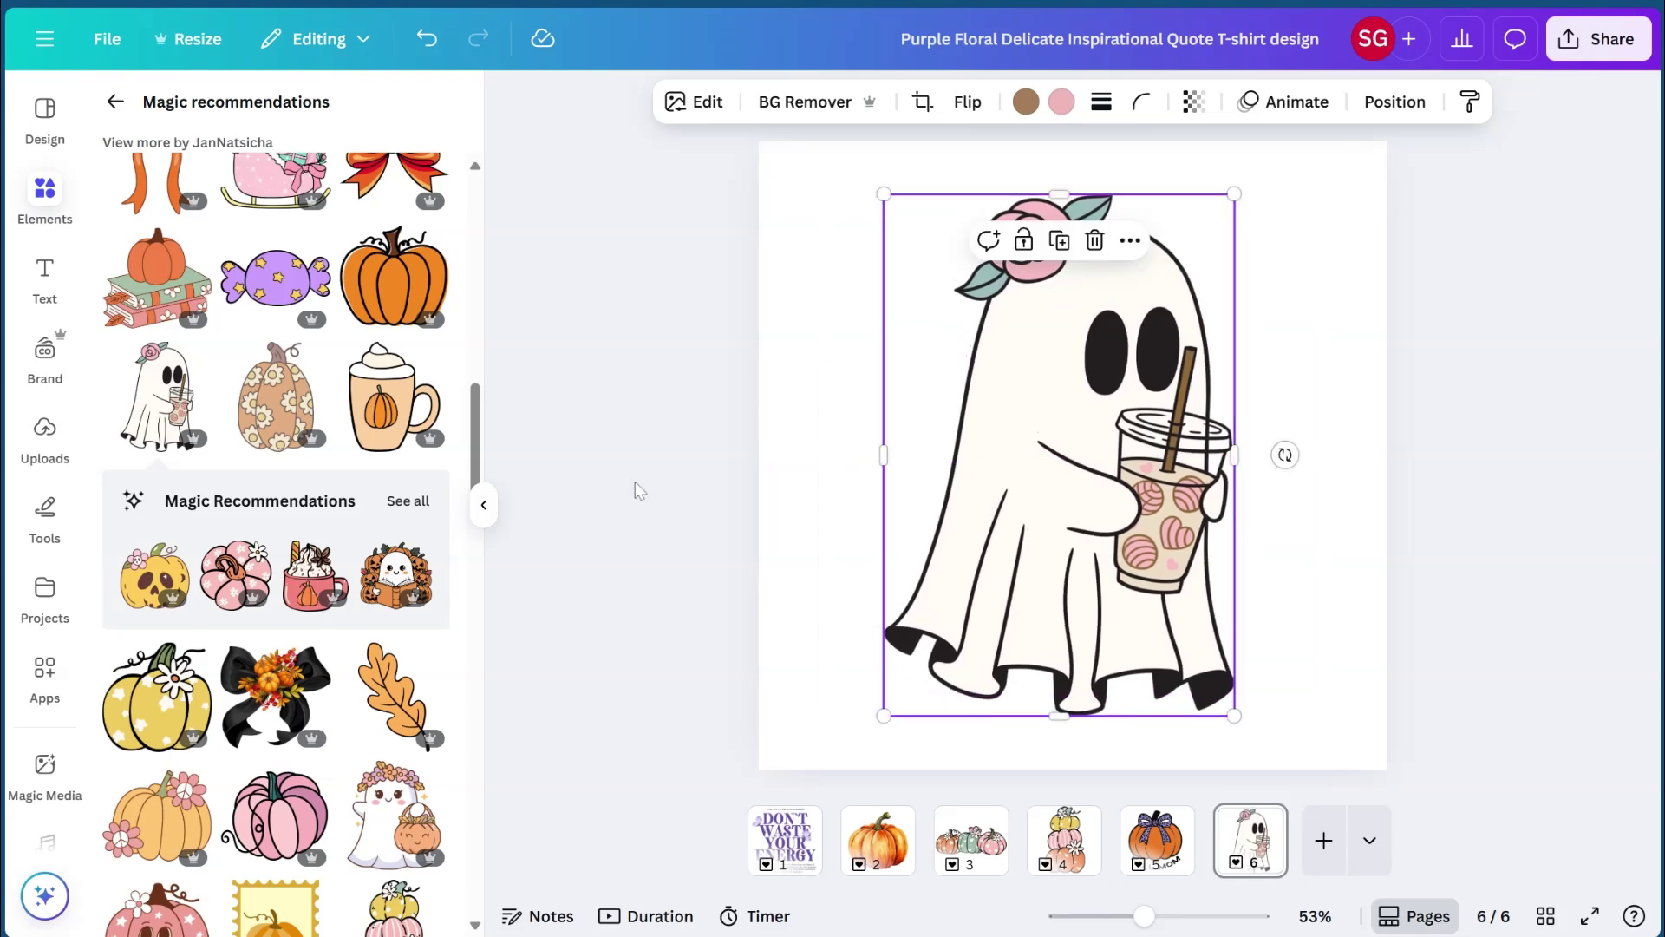
Add an orange oak leaf, shrink it, tilt it 25°, and set it beside the cup.
click(394, 694)
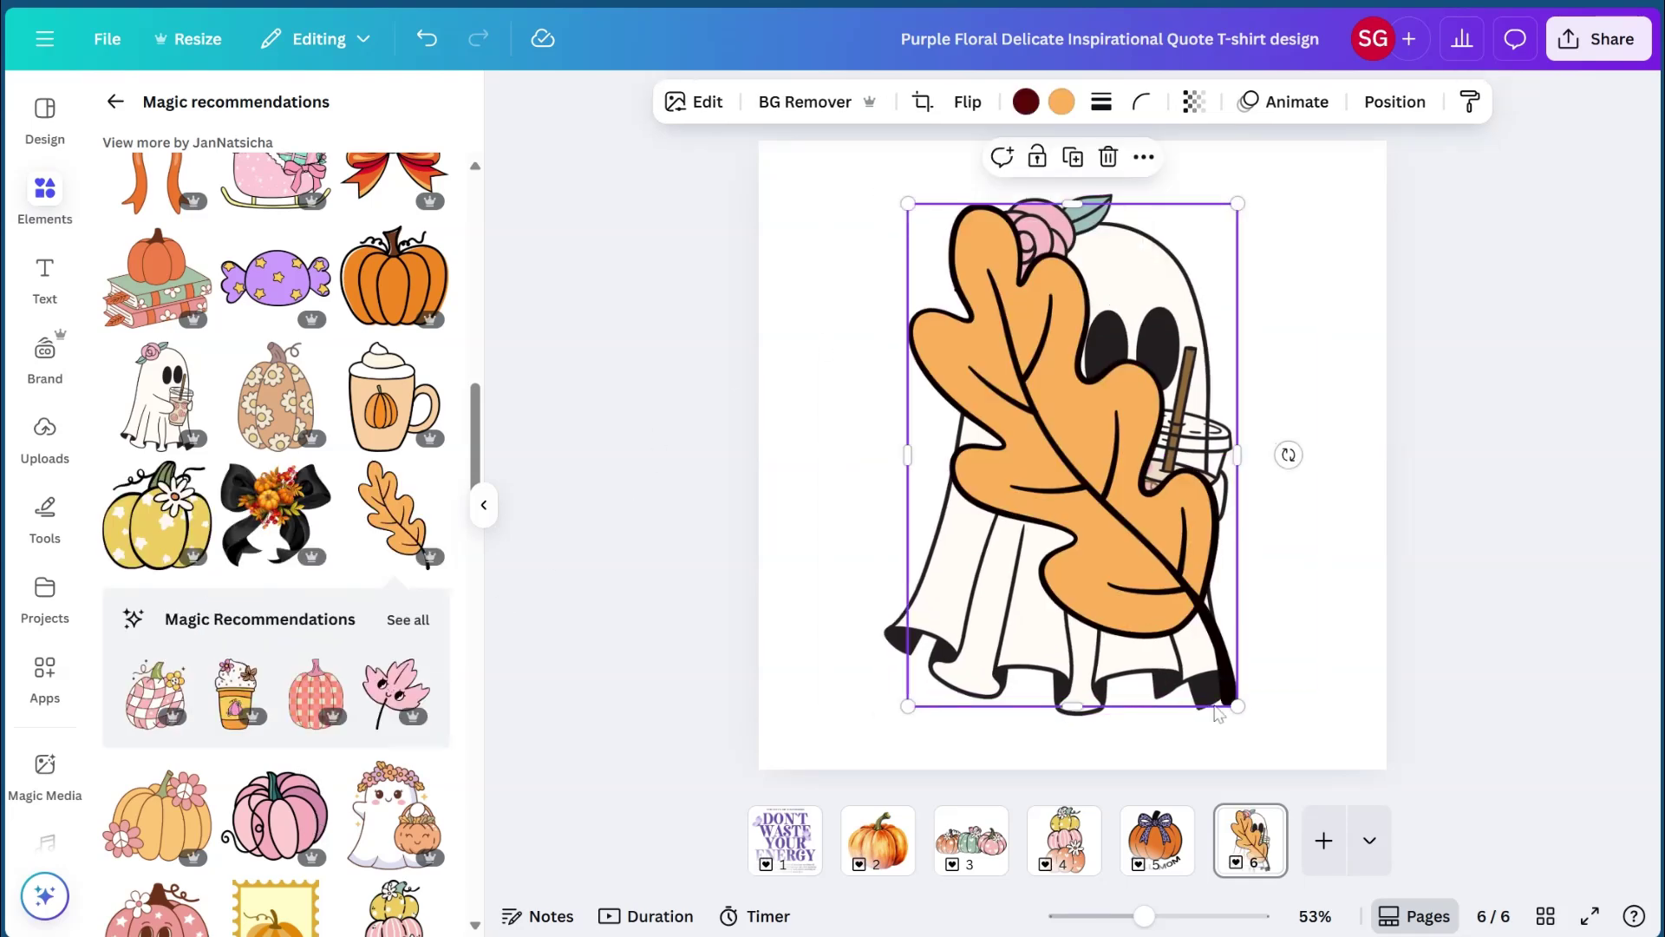
drag(1237, 707, 1045, 413)
drag(959, 274, 1266, 328)
drag(1297, 522, 1253, 517)
drag(1307, 373, 1291, 484)
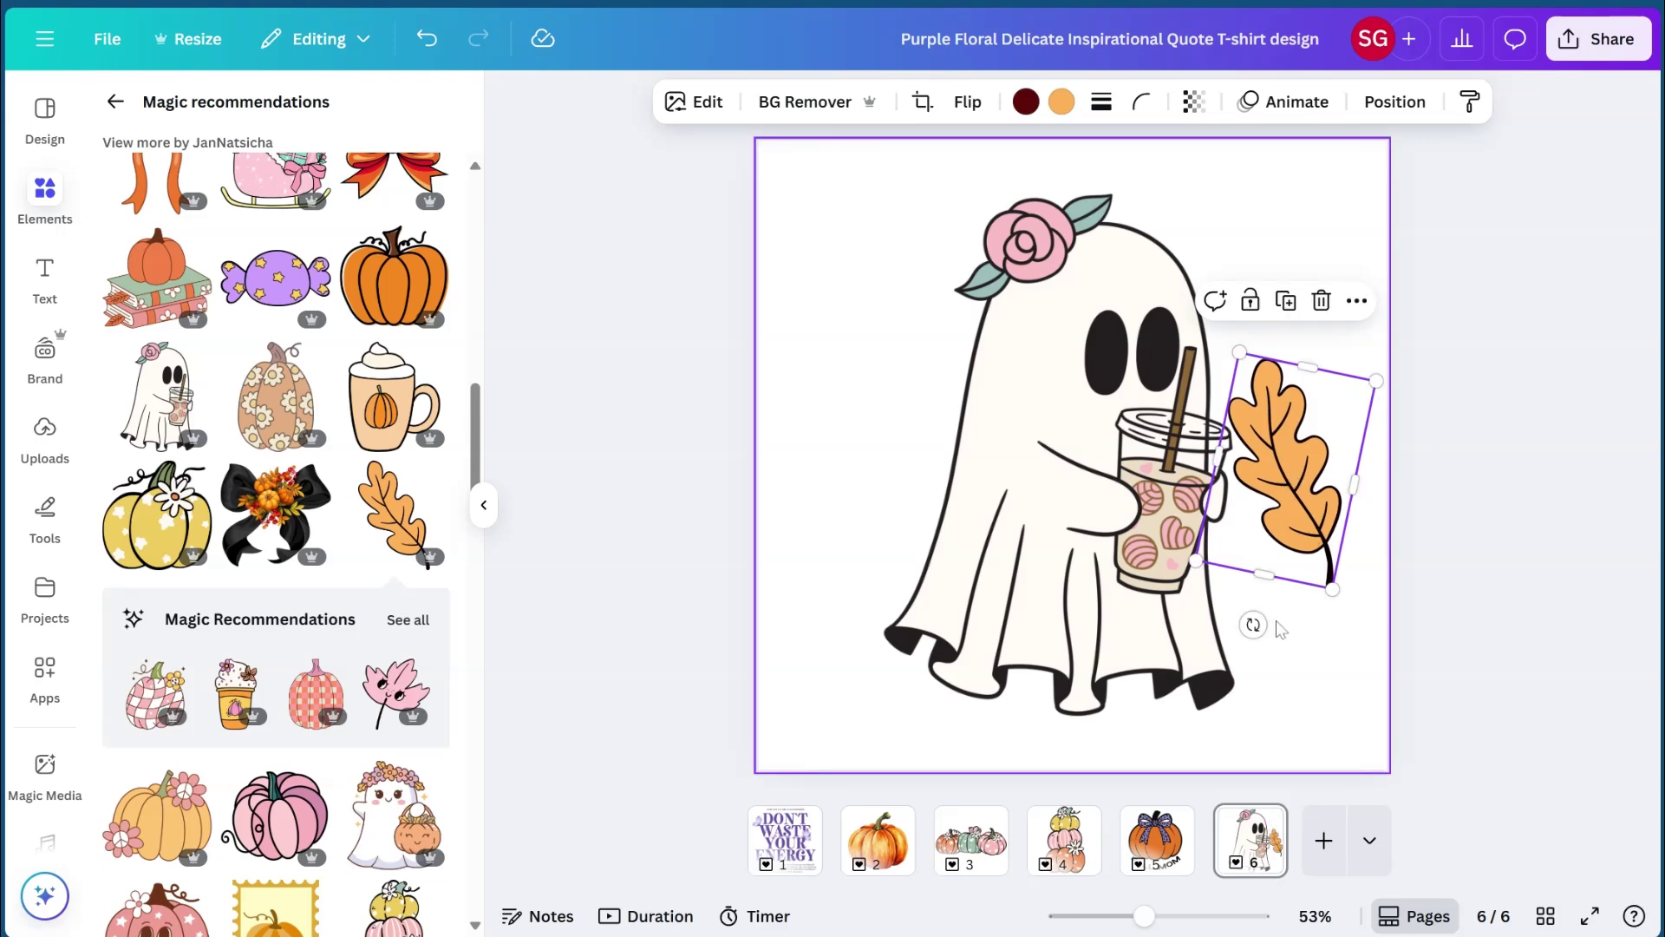
drag(1253, 624, 1227, 617)
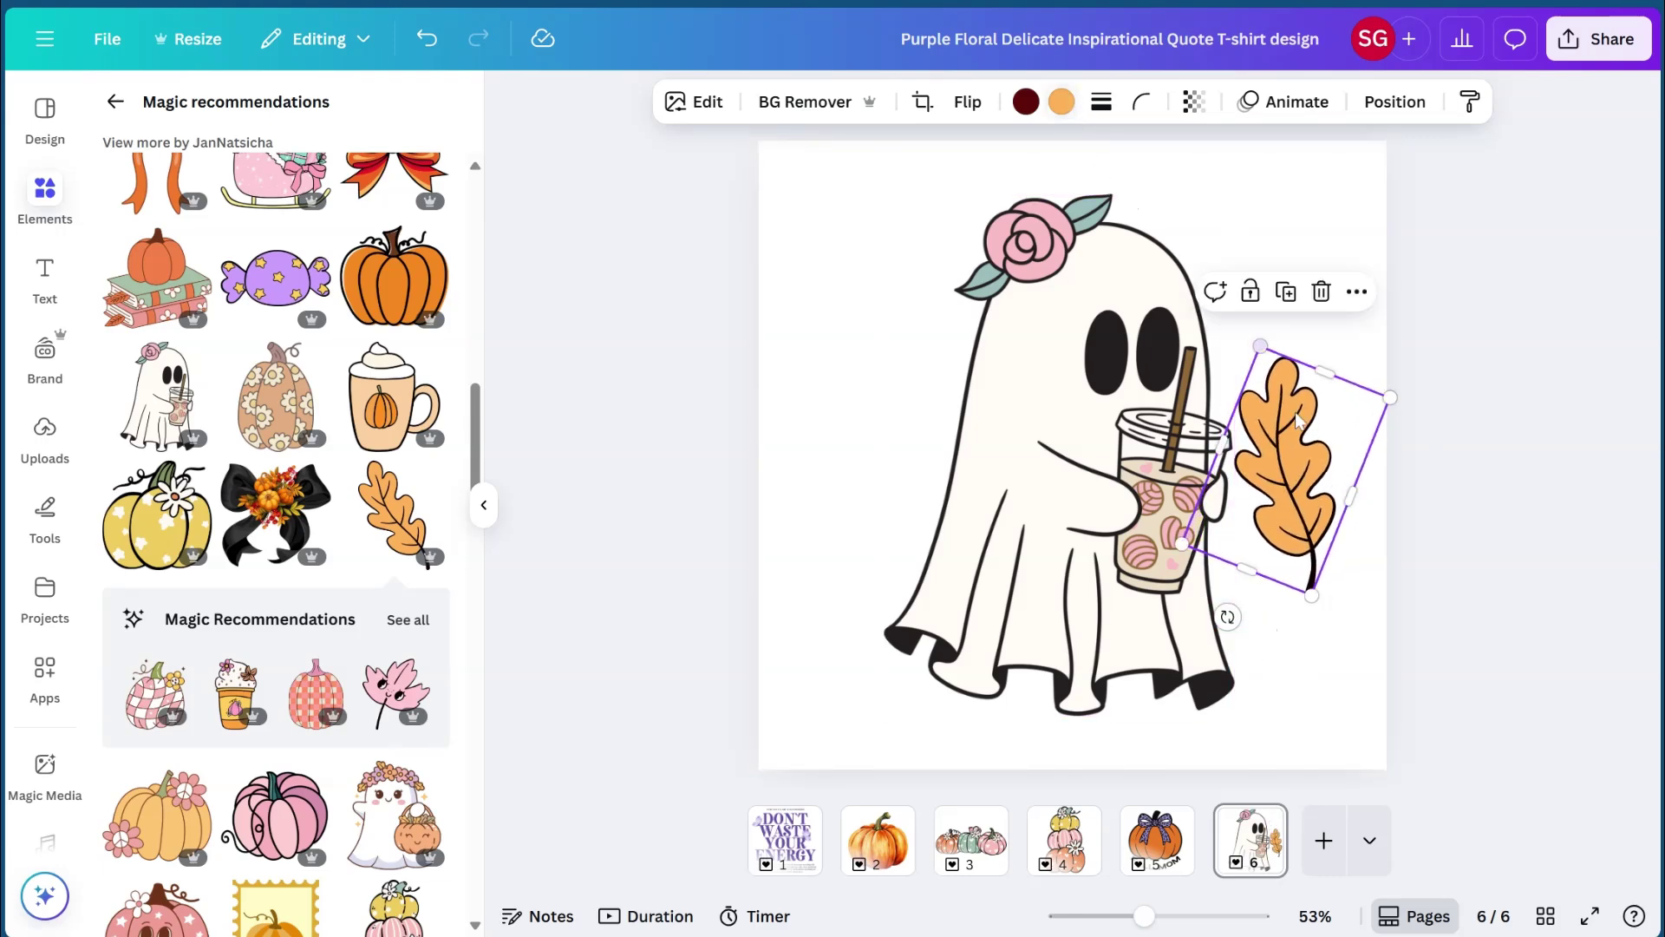
drag(1260, 346, 1363, 423)
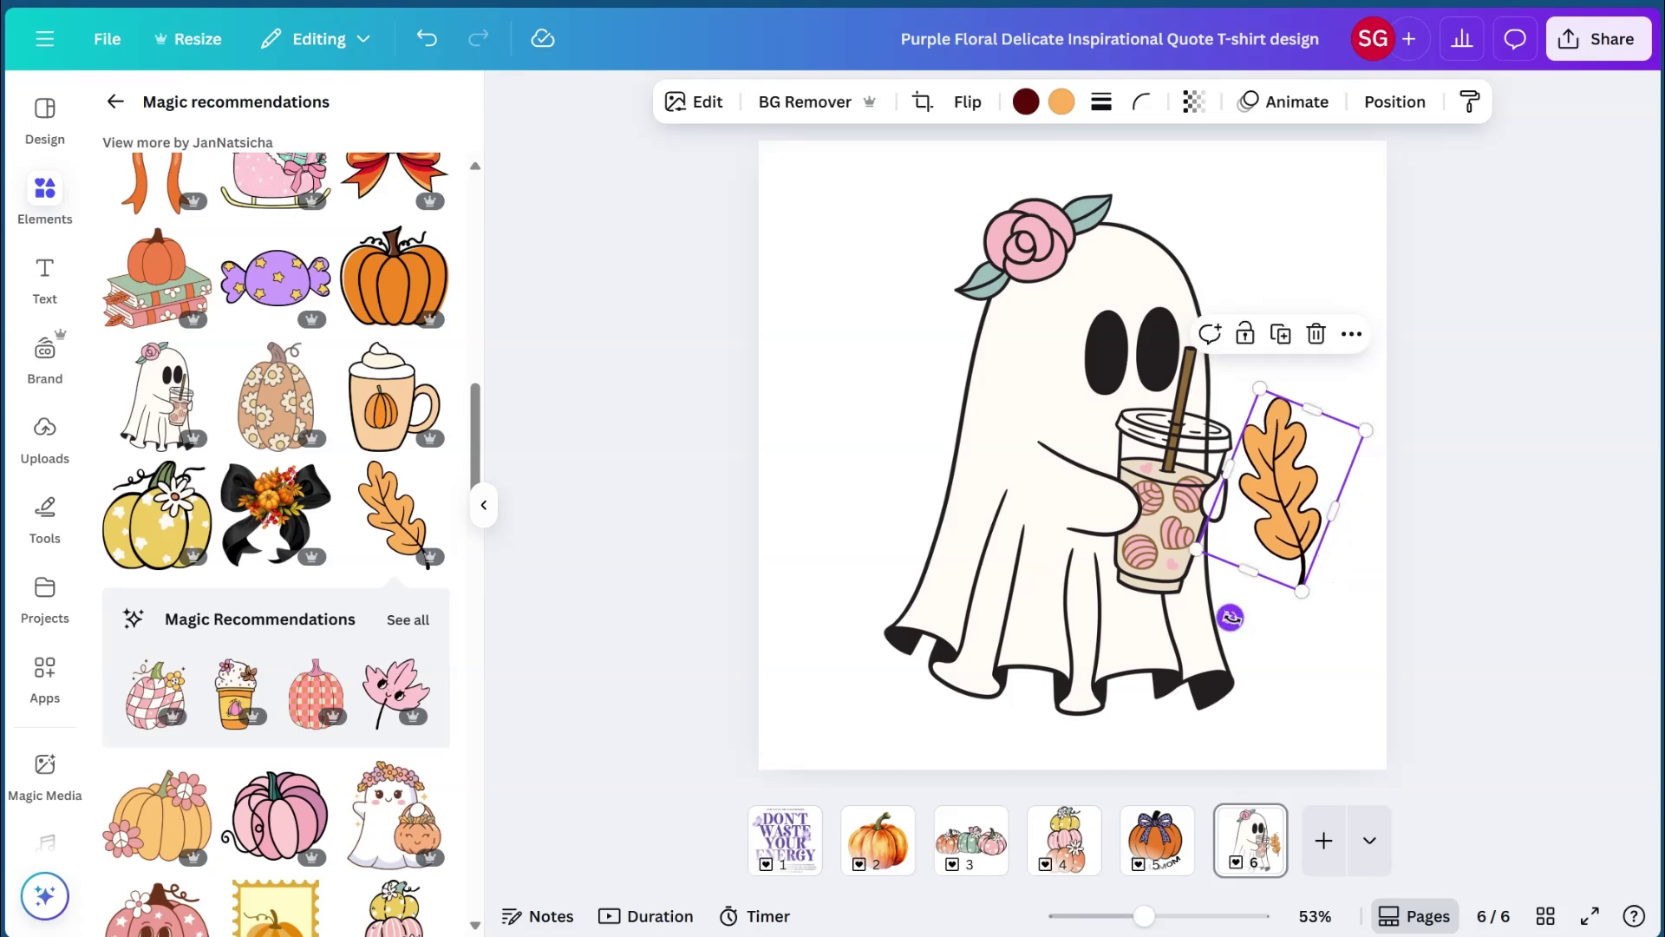
drag(1226, 614, 1220, 614)
drag(1306, 520, 1298, 557)
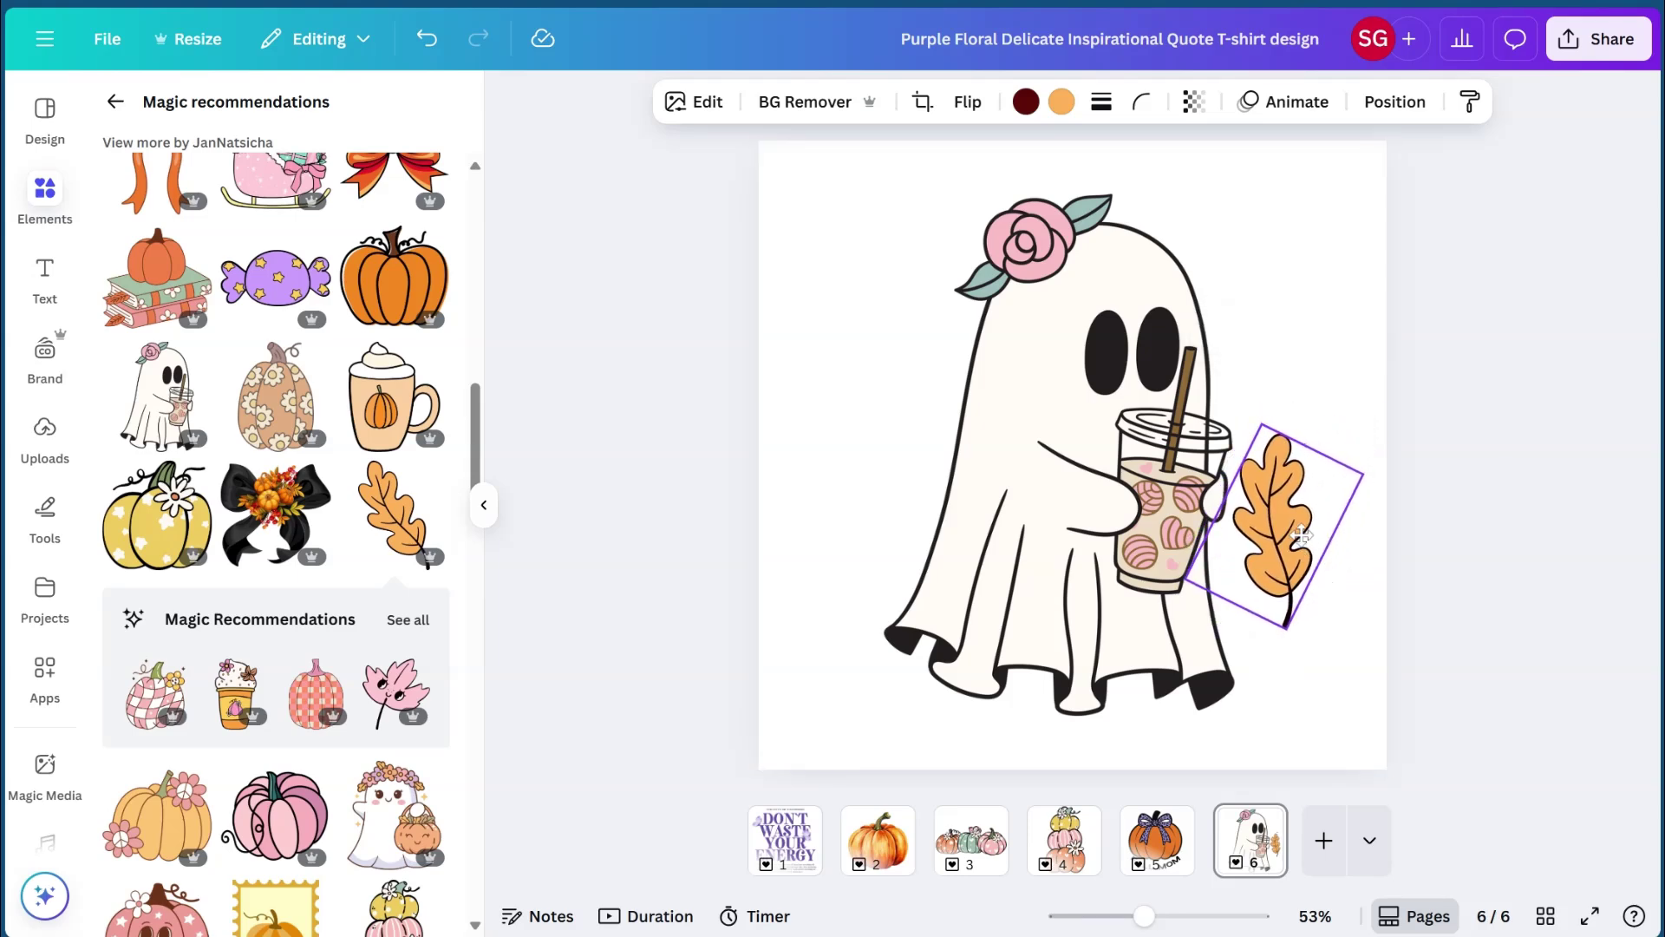
Recolour the oak leaf pink, then shrink and tilt it beside the ghost.
click(1059, 104)
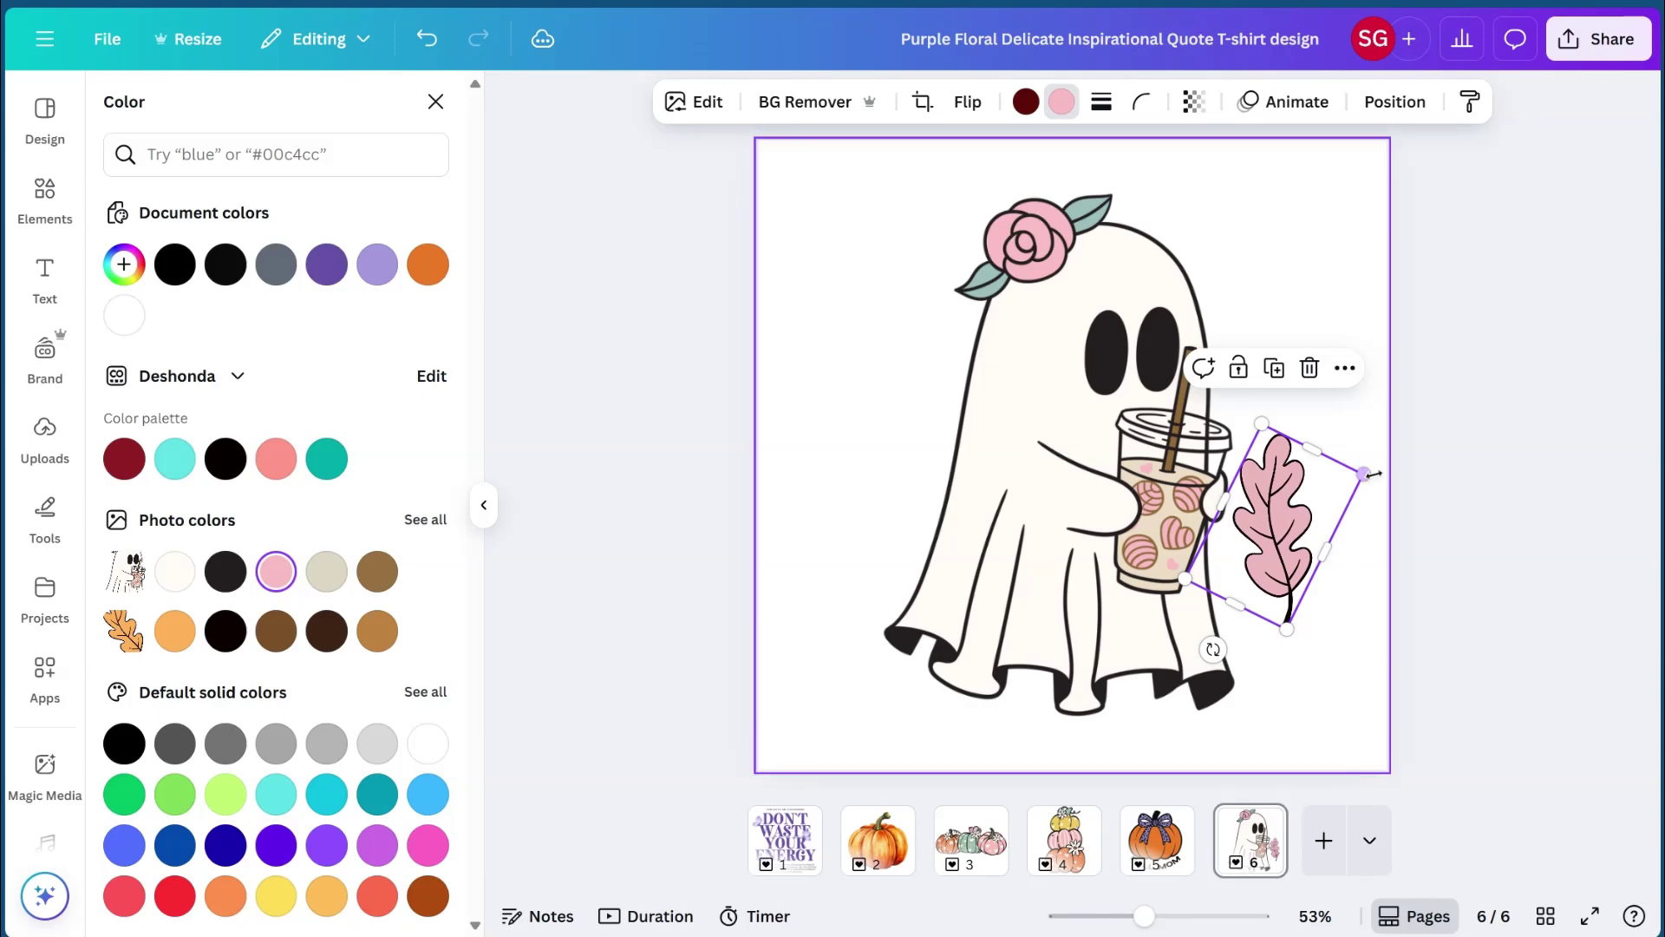
drag(1360, 471, 1355, 476)
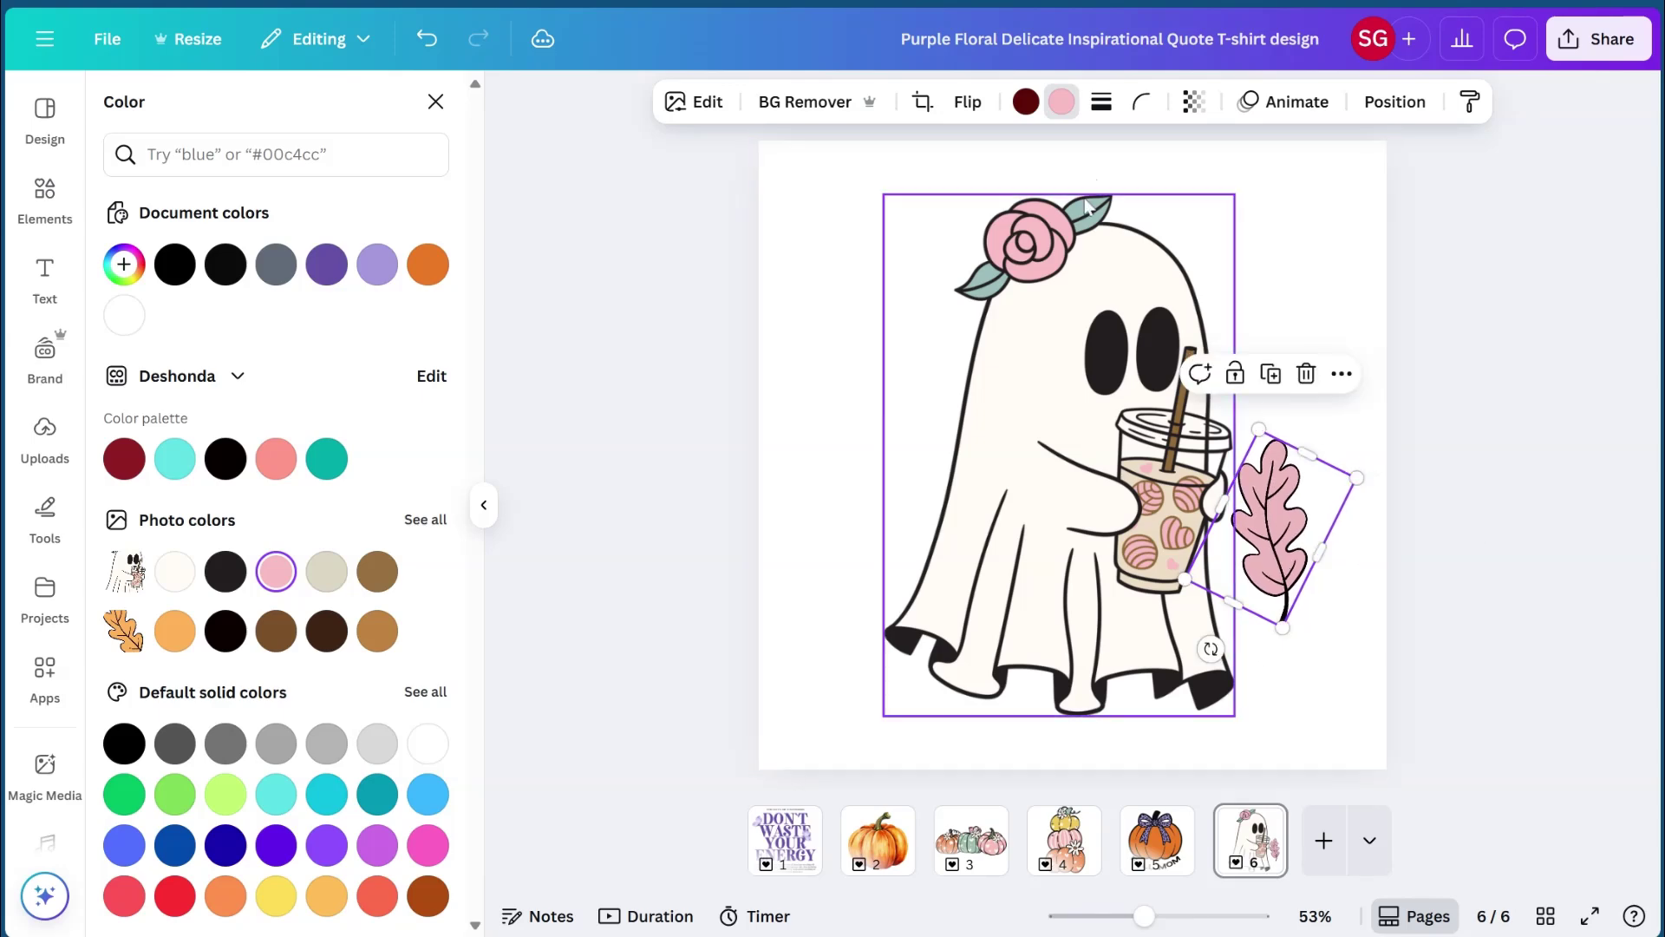
drag(1283, 628, 1200, 613)
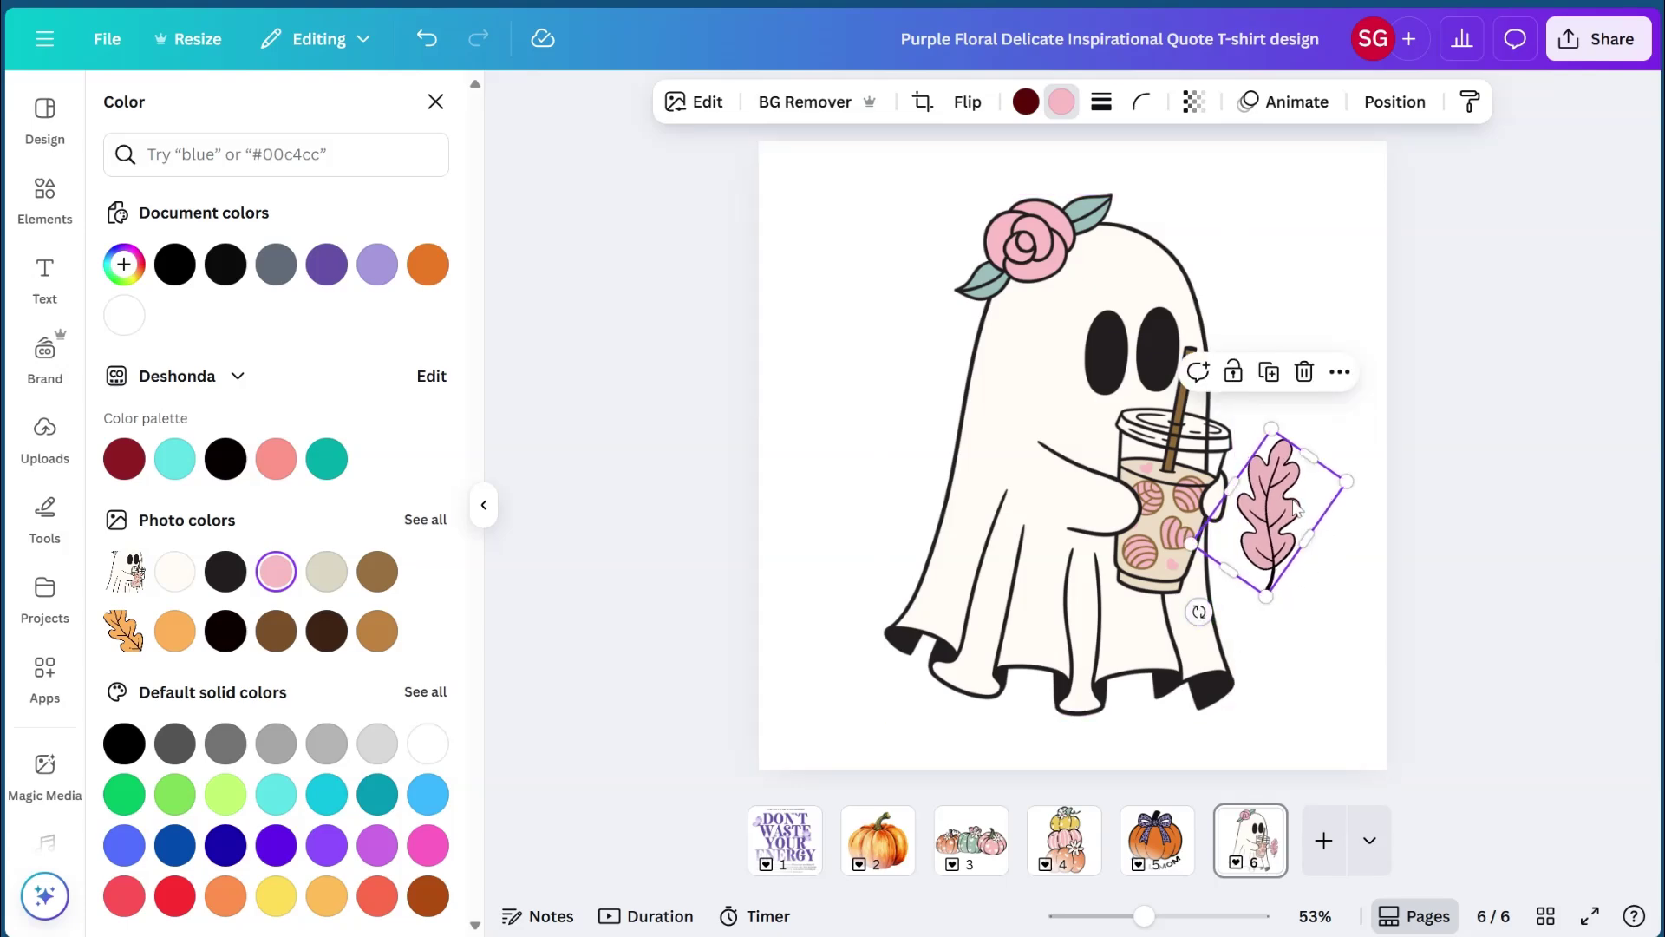
mouse_move(1291, 495)
mouse_down()
mouse_move(1282, 521)
mouse_move(1286, 495)
mouse_up()
click(1340, 317)
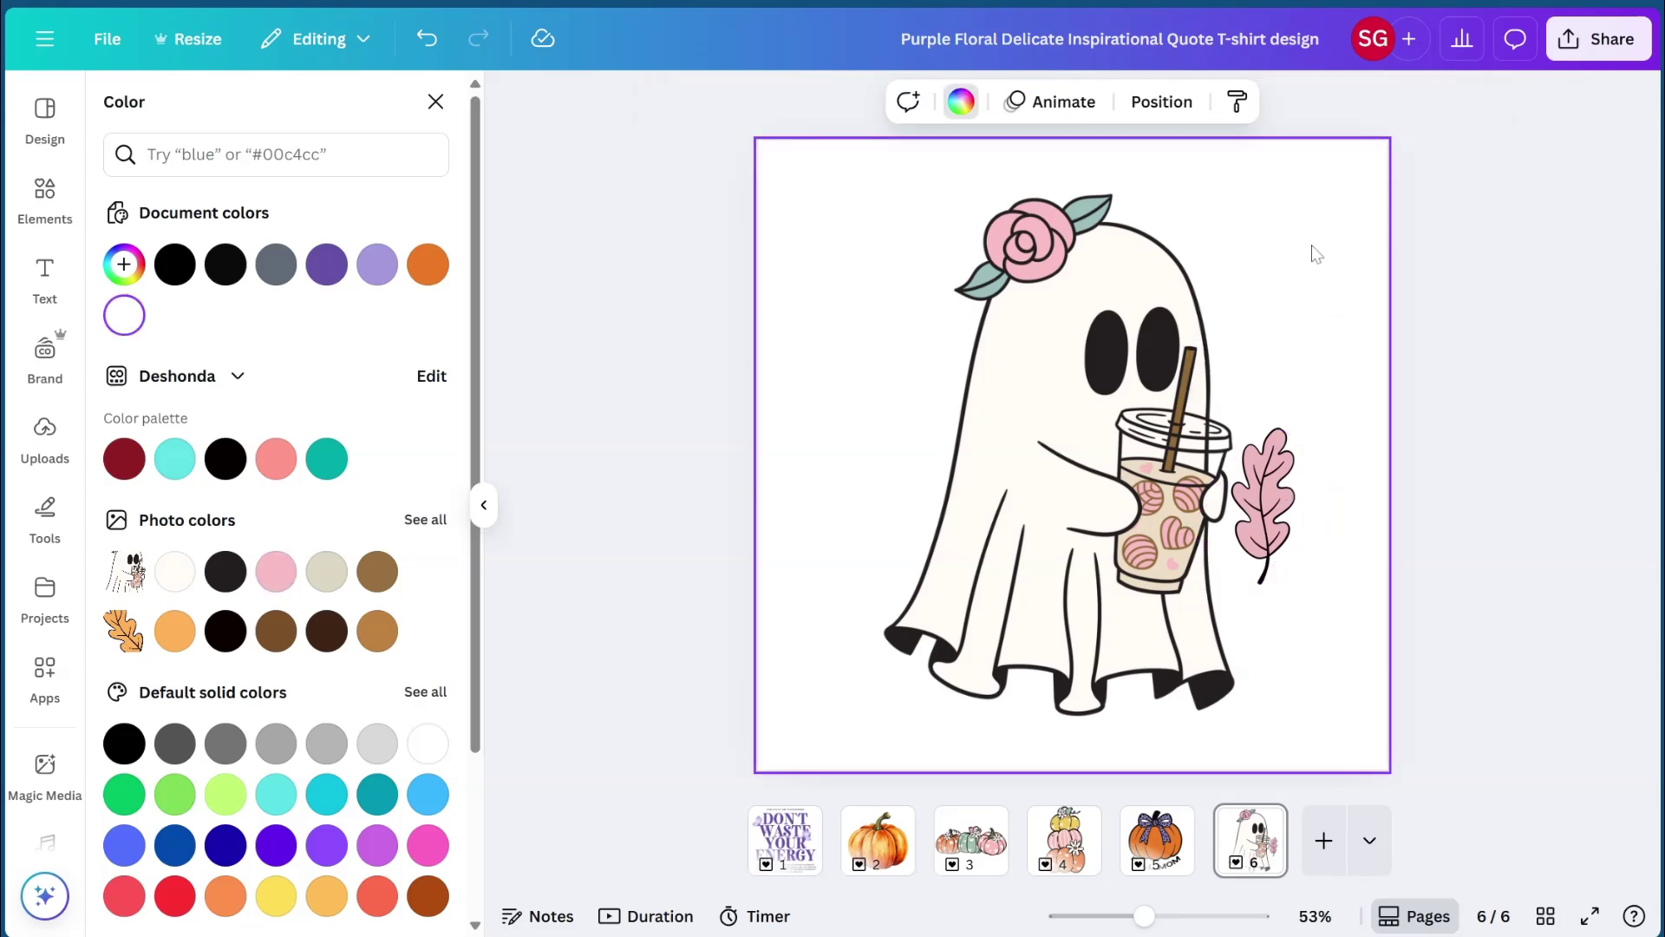
Alt-drag a copy of the pink leaf to the ghost's left side.
click(1280, 528)
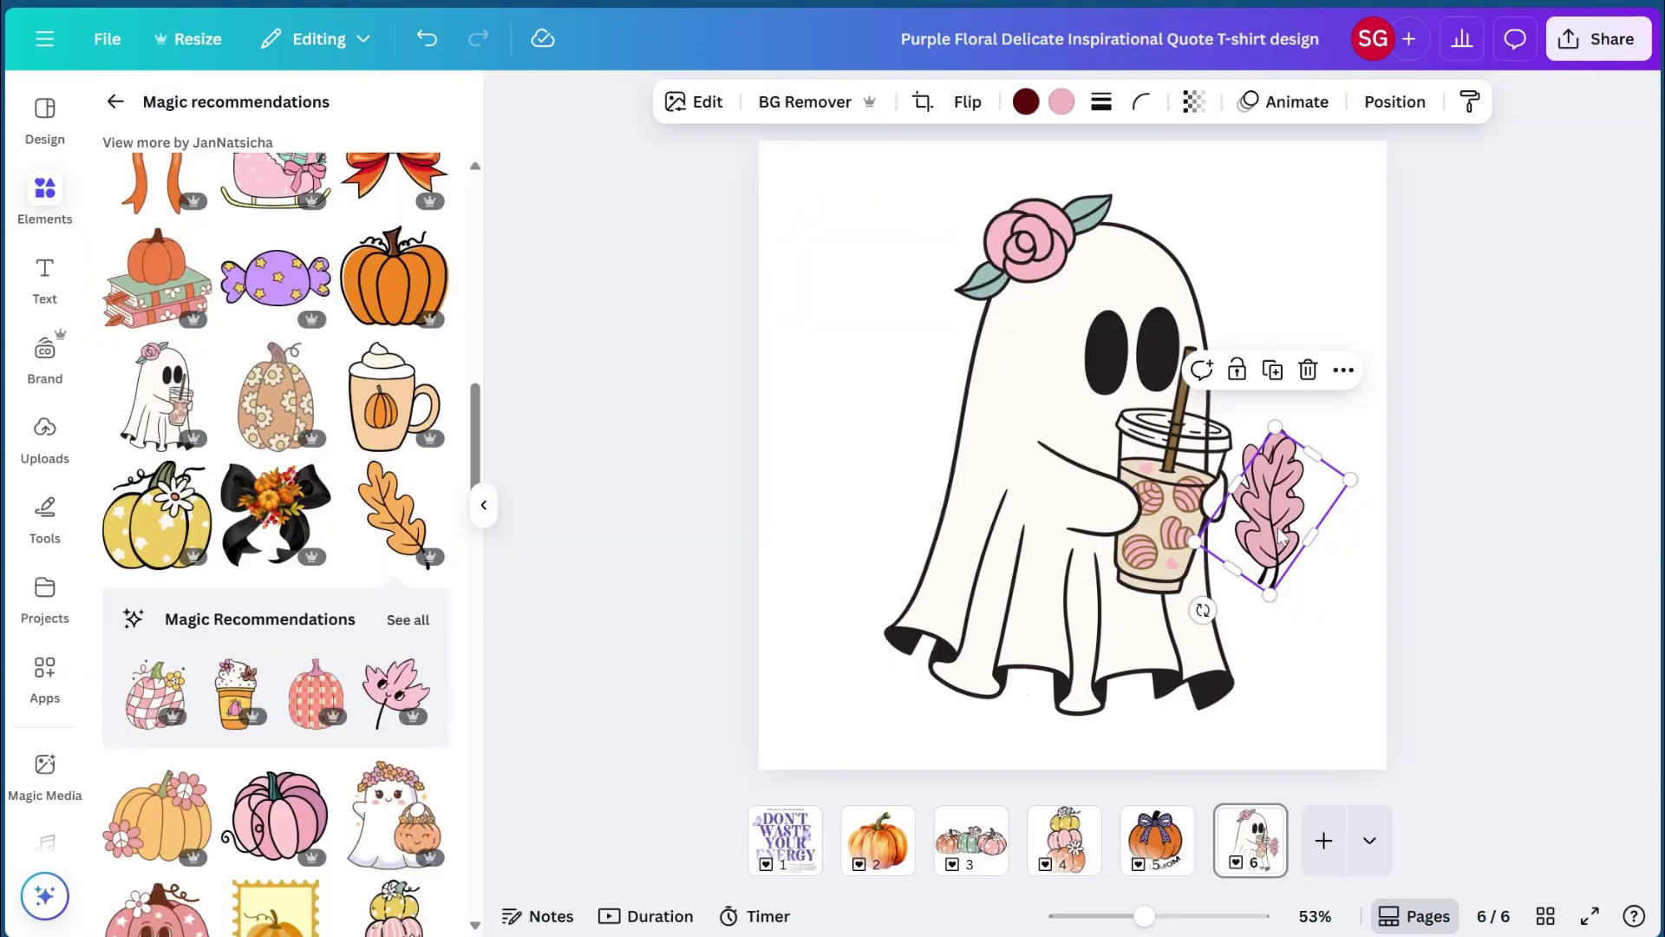
drag(1280, 531, 882, 474)
click(580, 368)
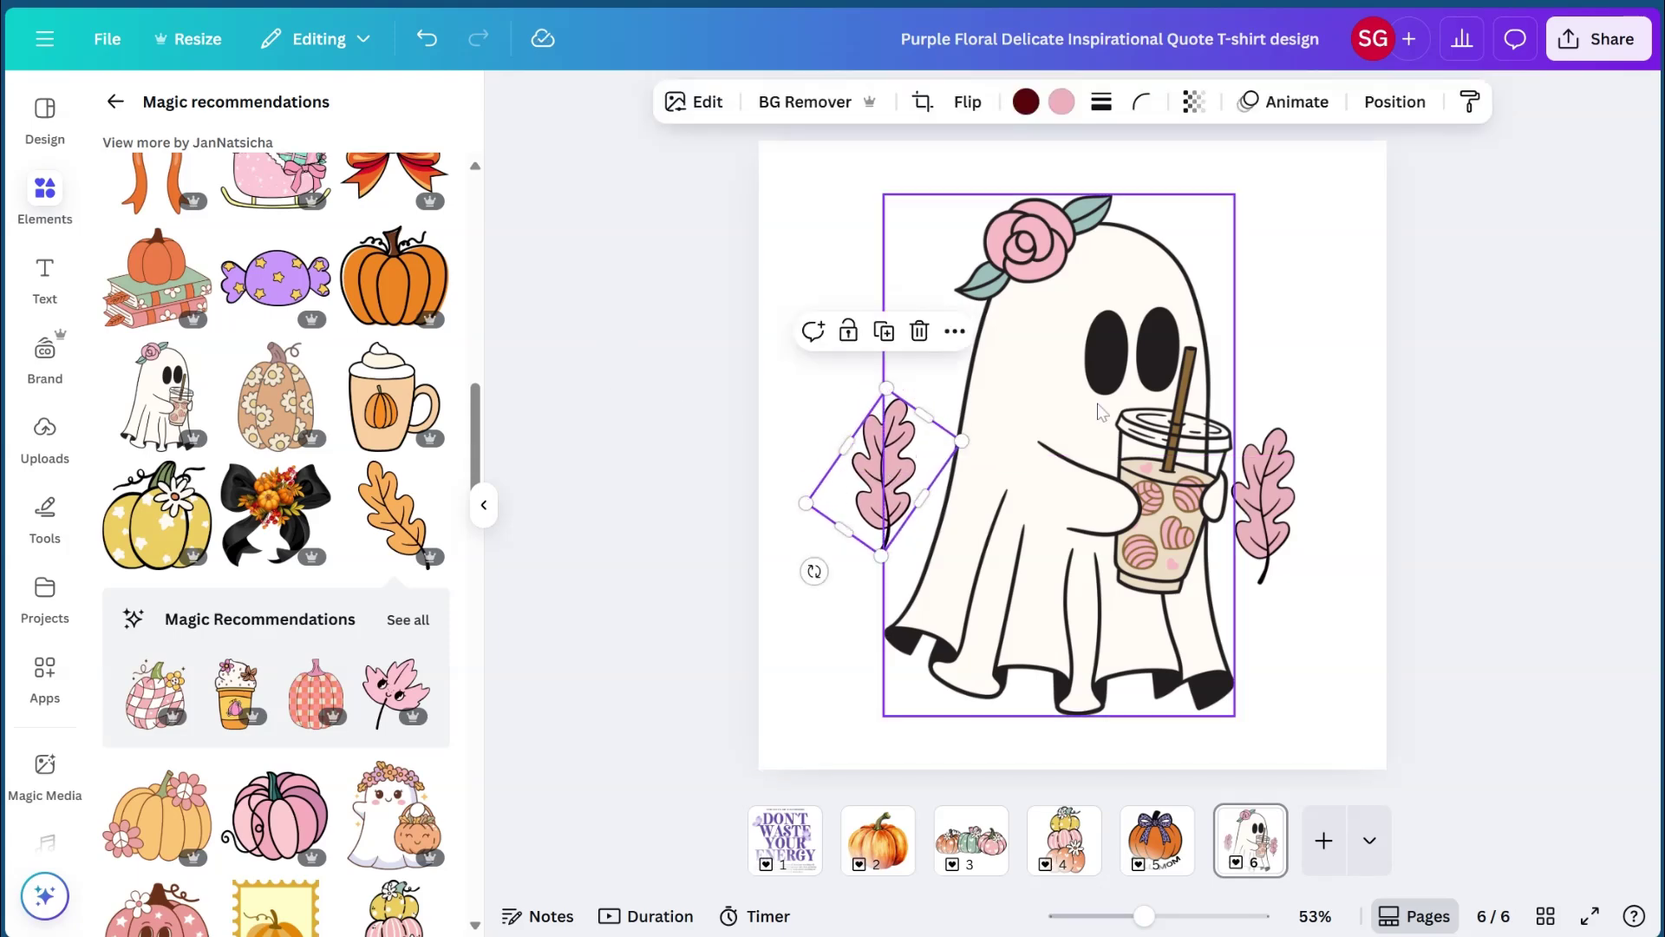
Group the ghost with both pink leaves, then shrink the group and centre it on the page.
drag(727, 180, 1361, 691)
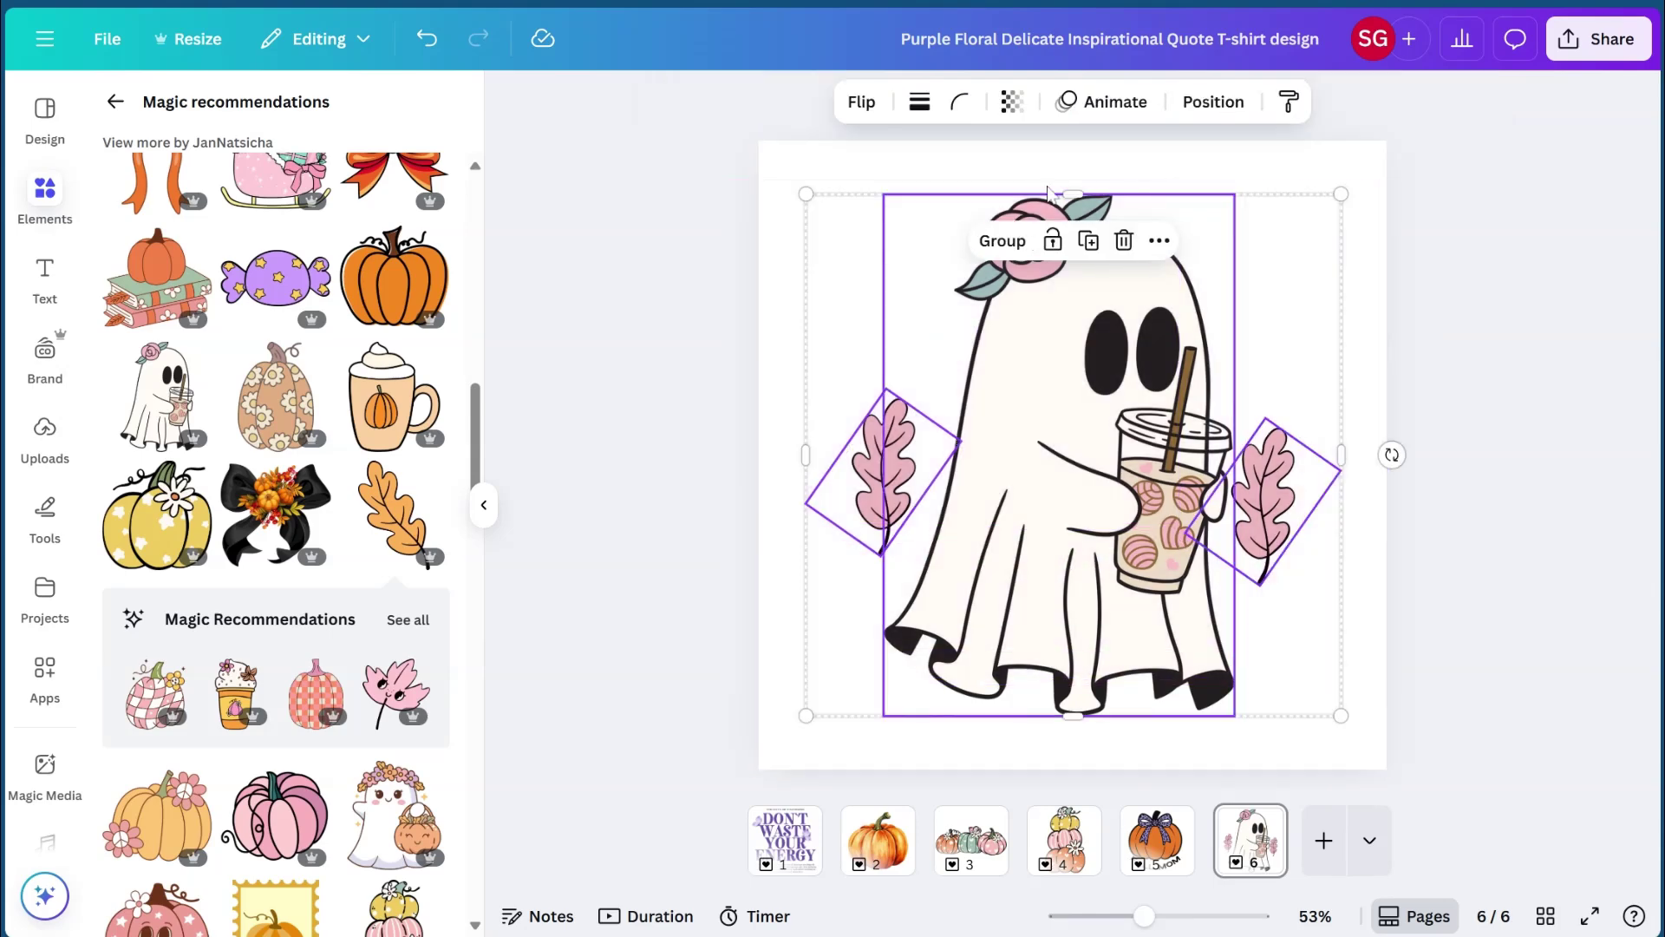
click(1011, 243)
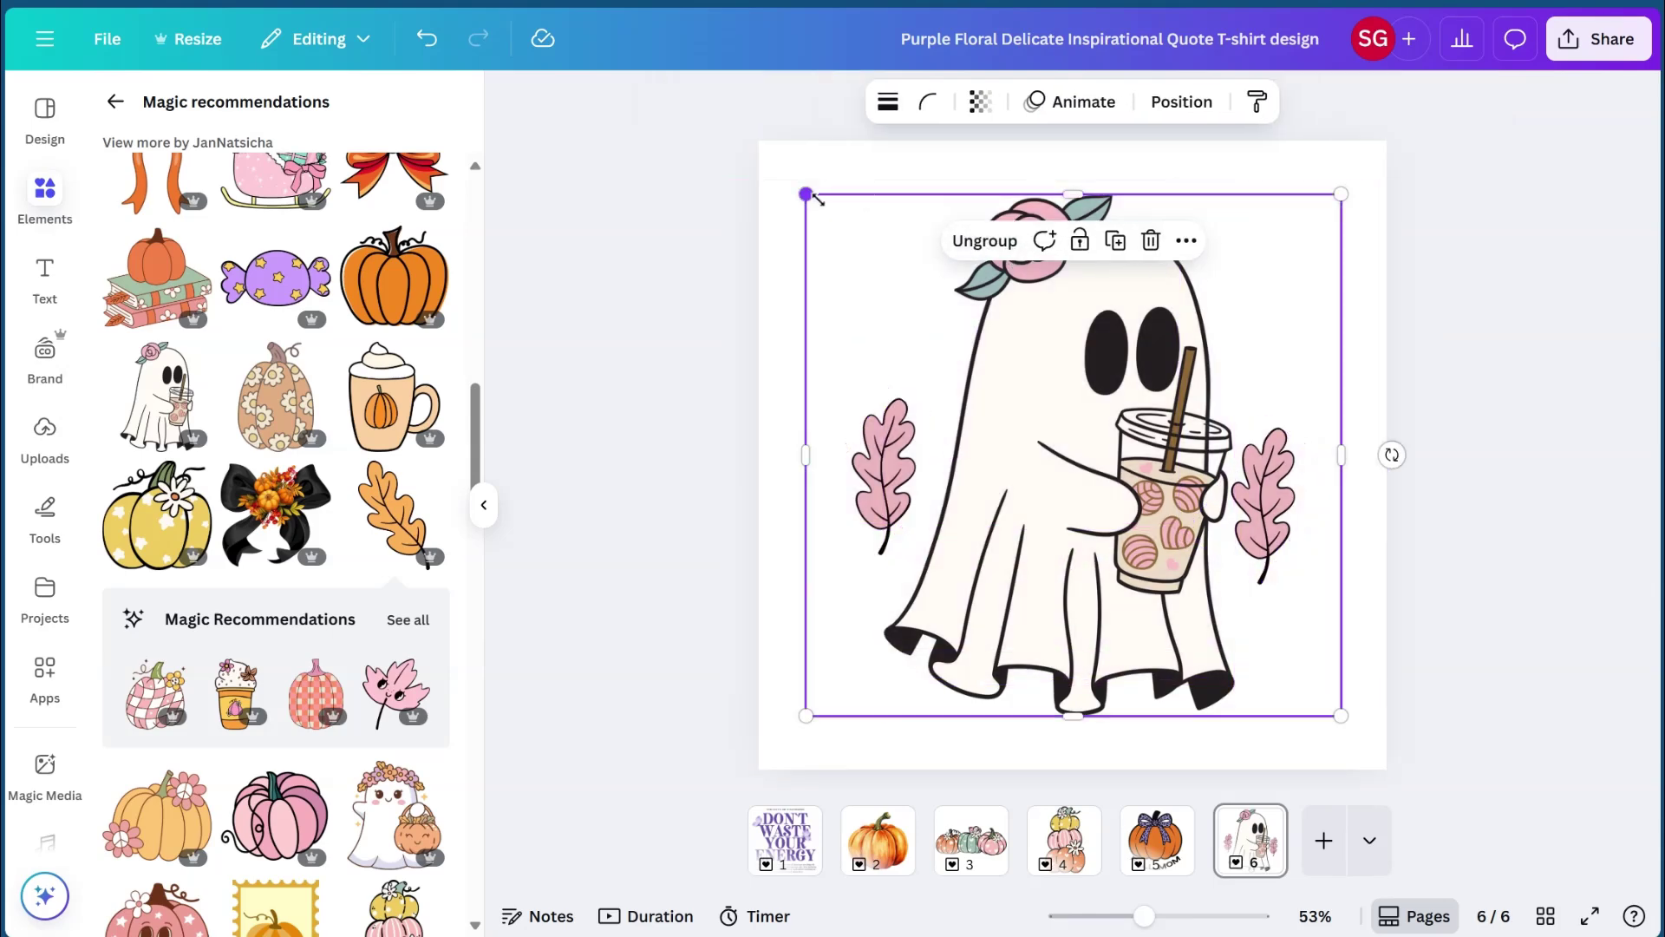
drag(806, 194, 874, 257)
drag(1116, 425, 1079, 369)
click(847, 695)
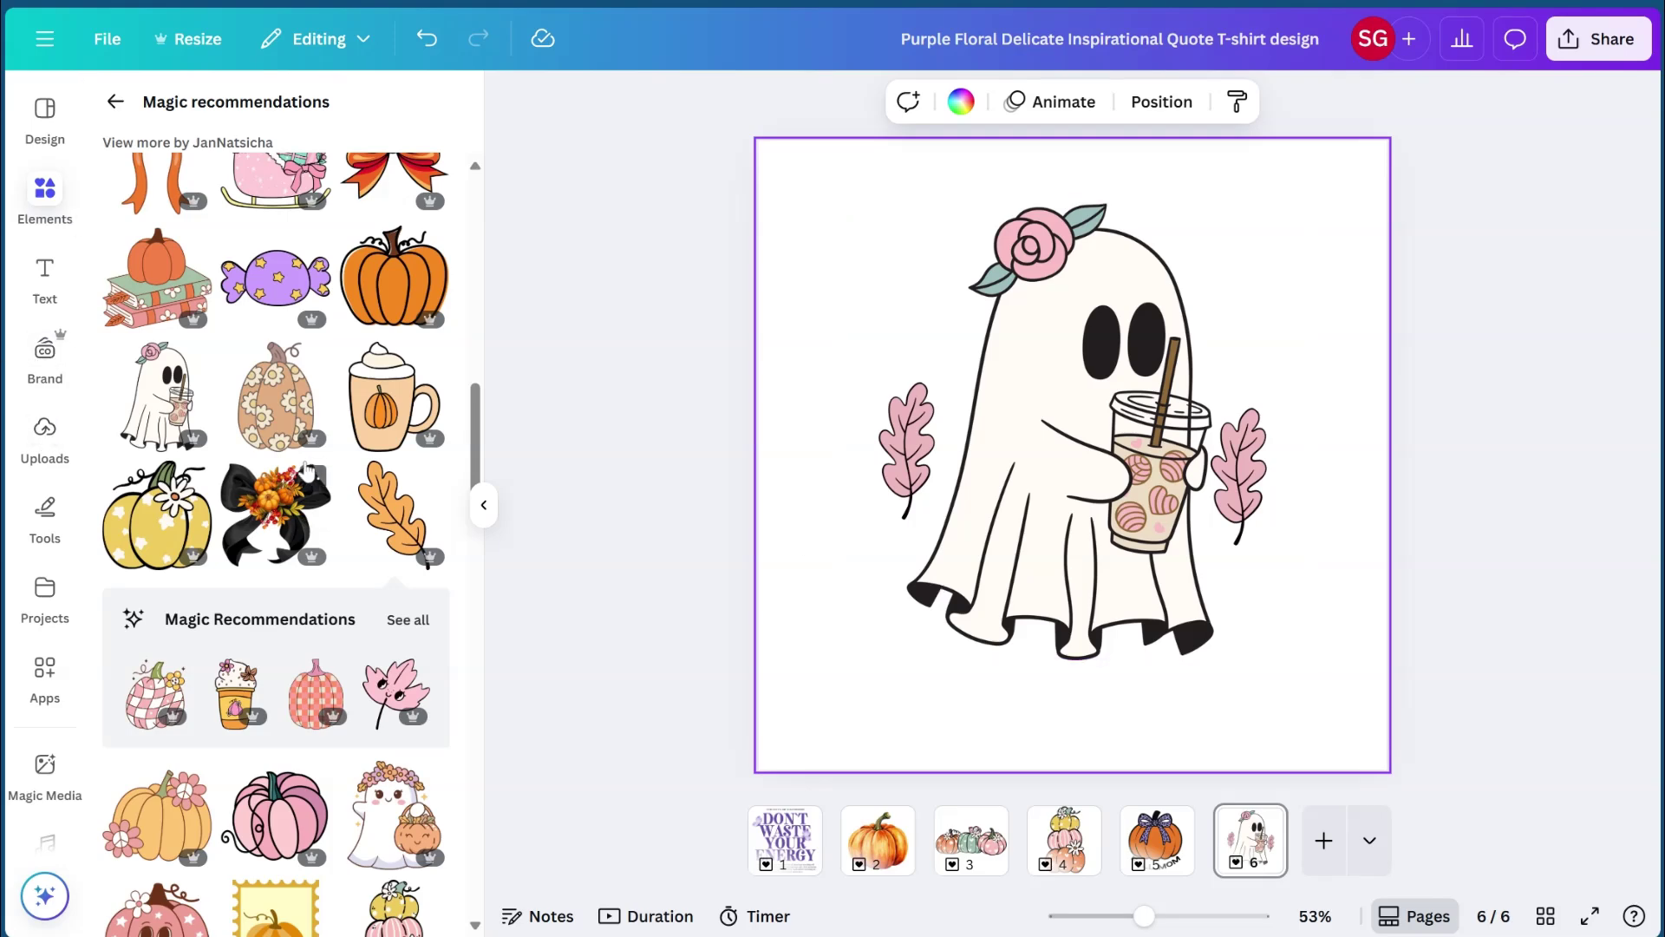
scroll(295, 460, down, 5)
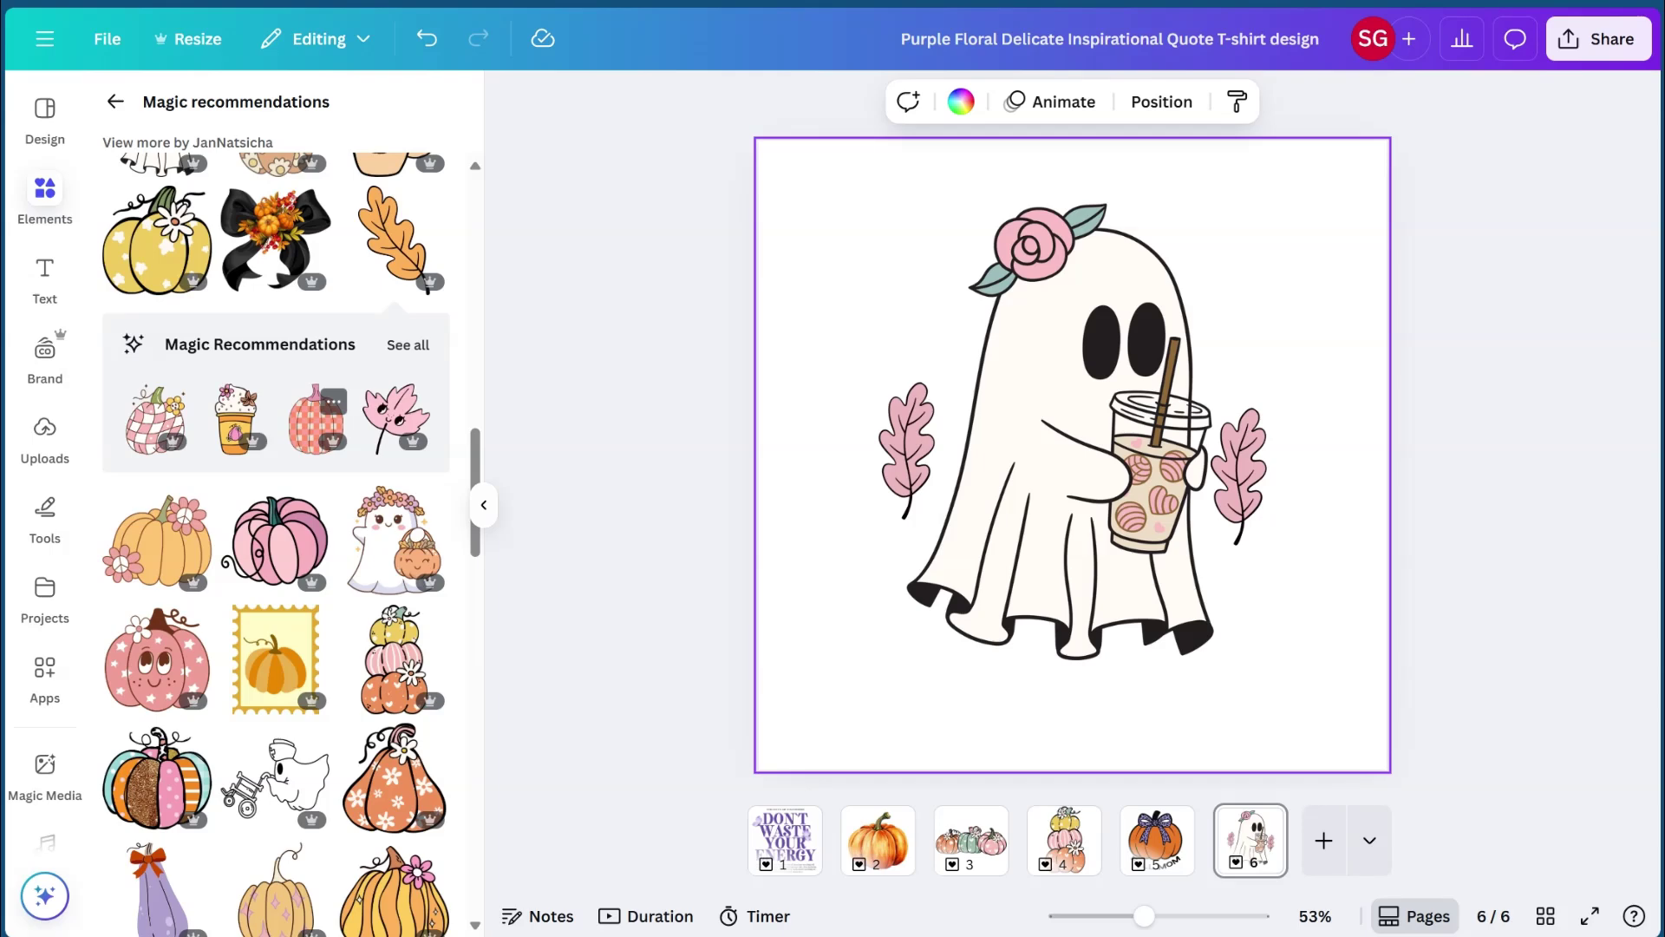
scroll(301, 581, down, 5)
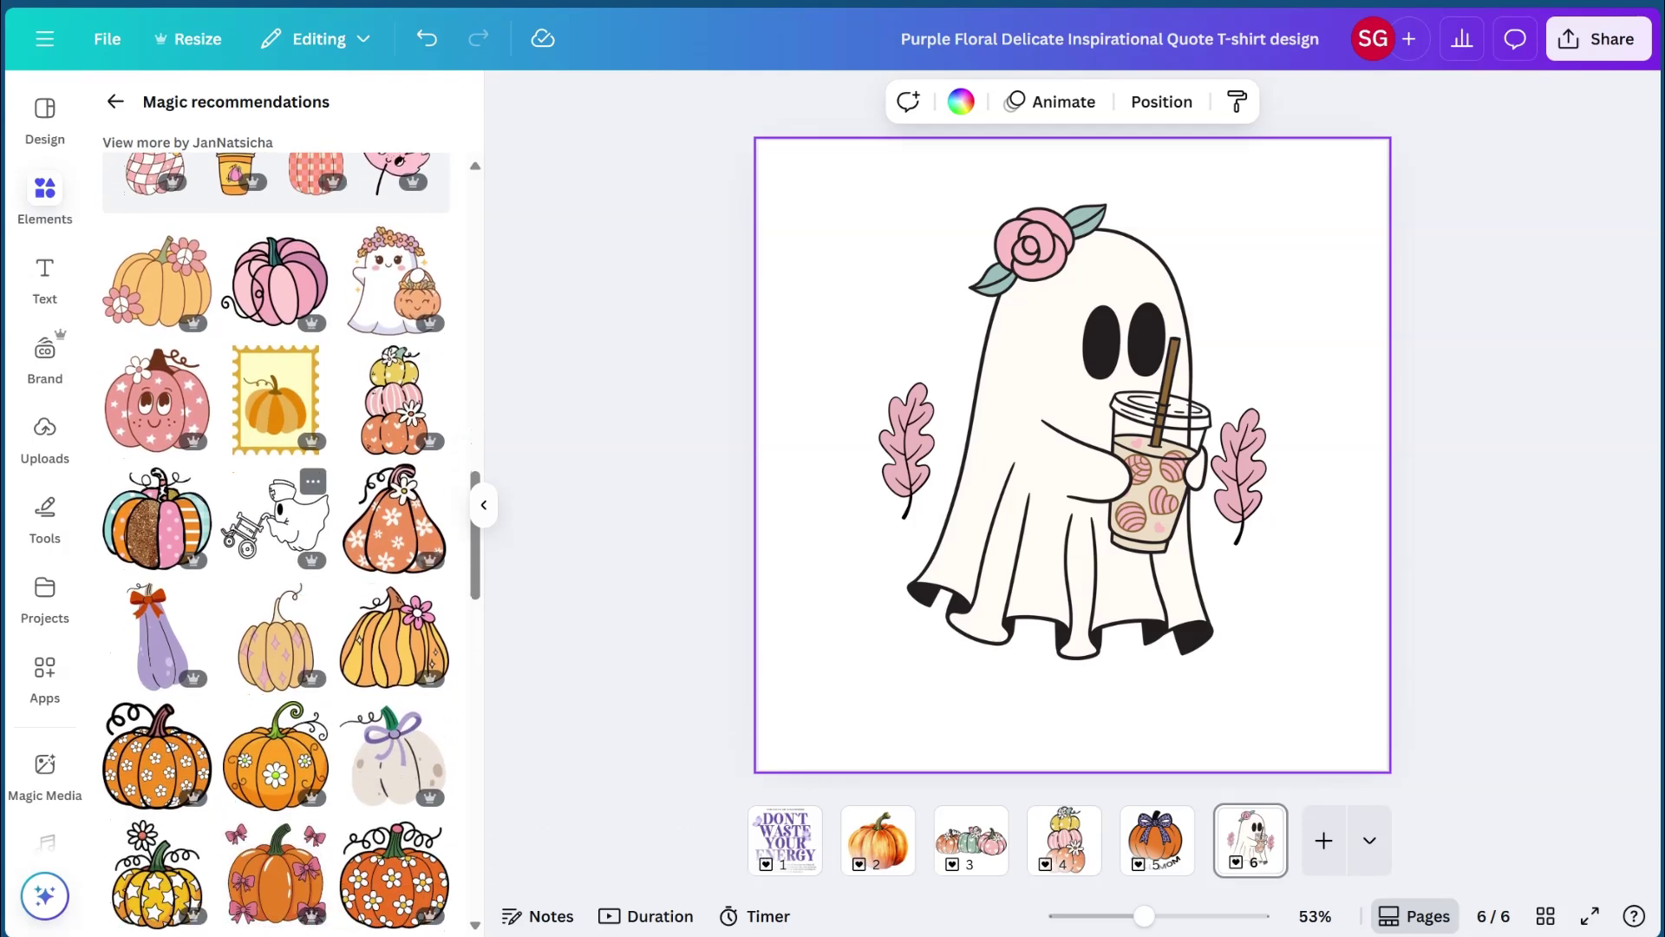
scroll(276, 520, down, 4)
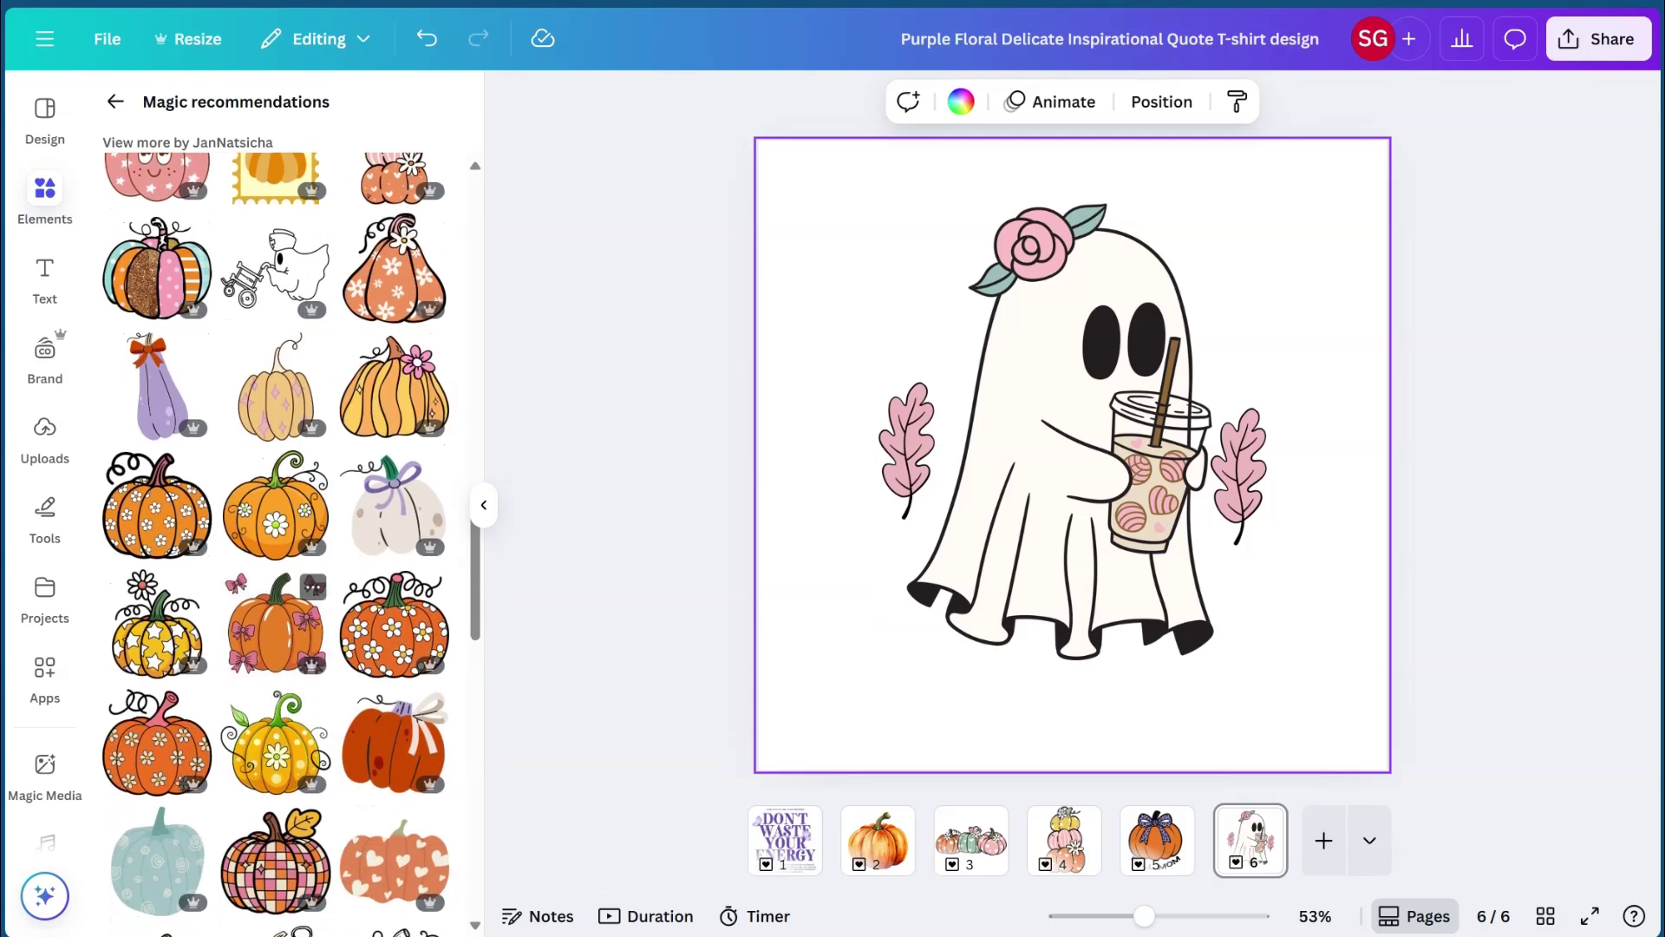
scroll(317, 486, down, 3)
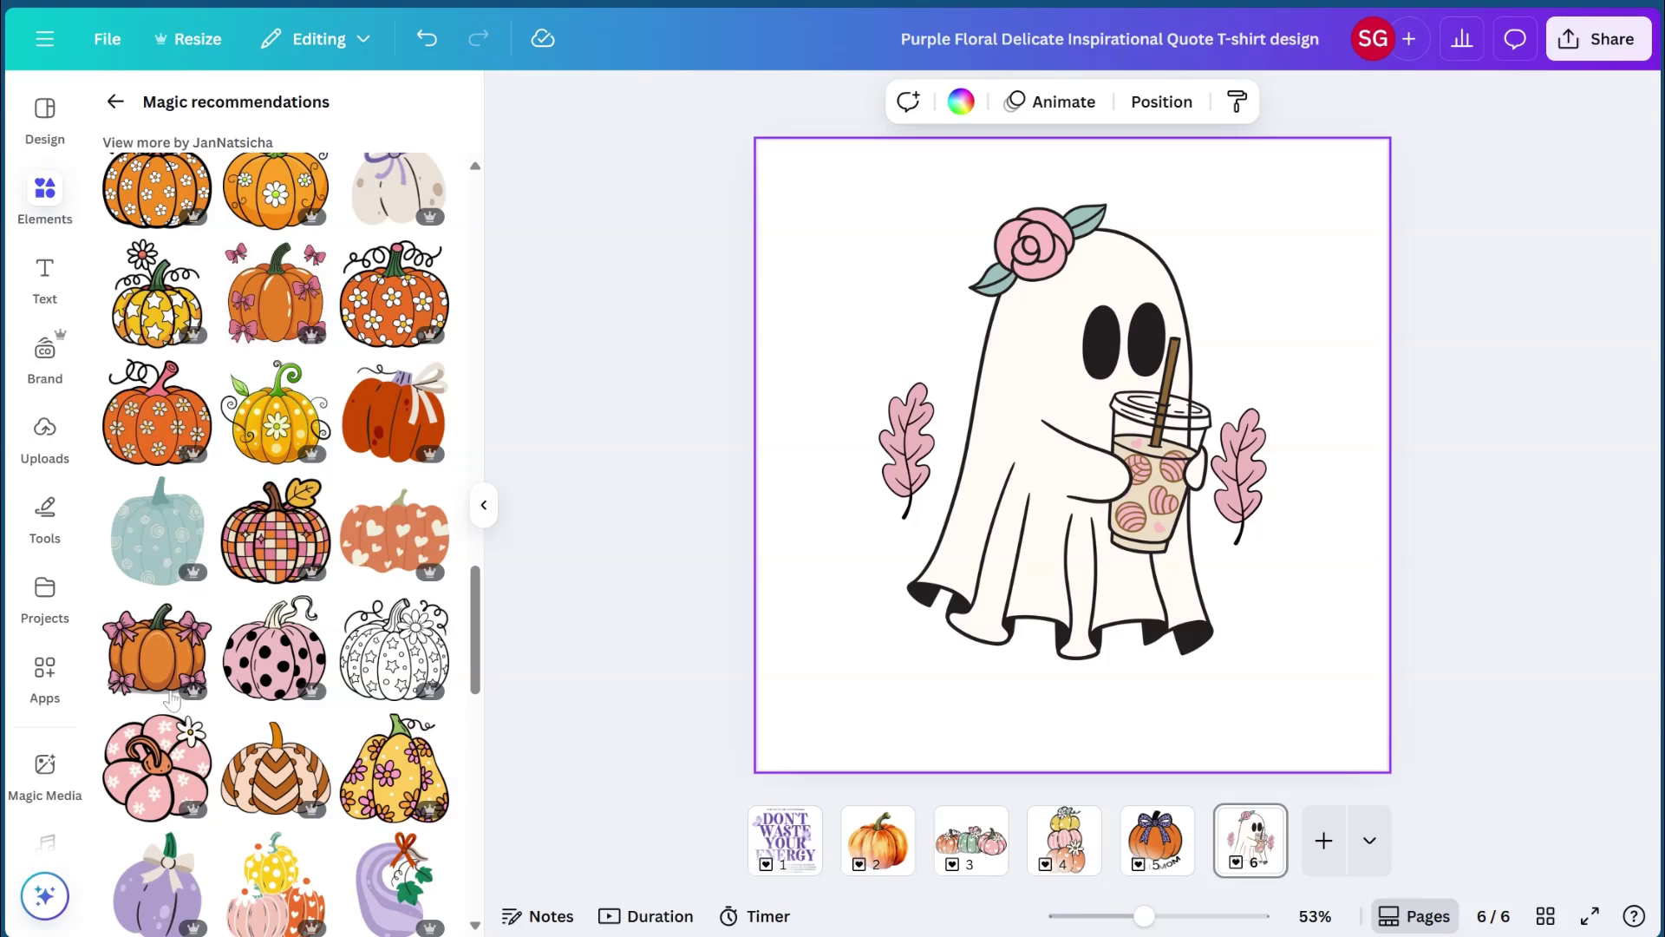
Add a seventh page with the pink-bowed orange pumpkin sticker, moved up on the page.
click(1323, 840)
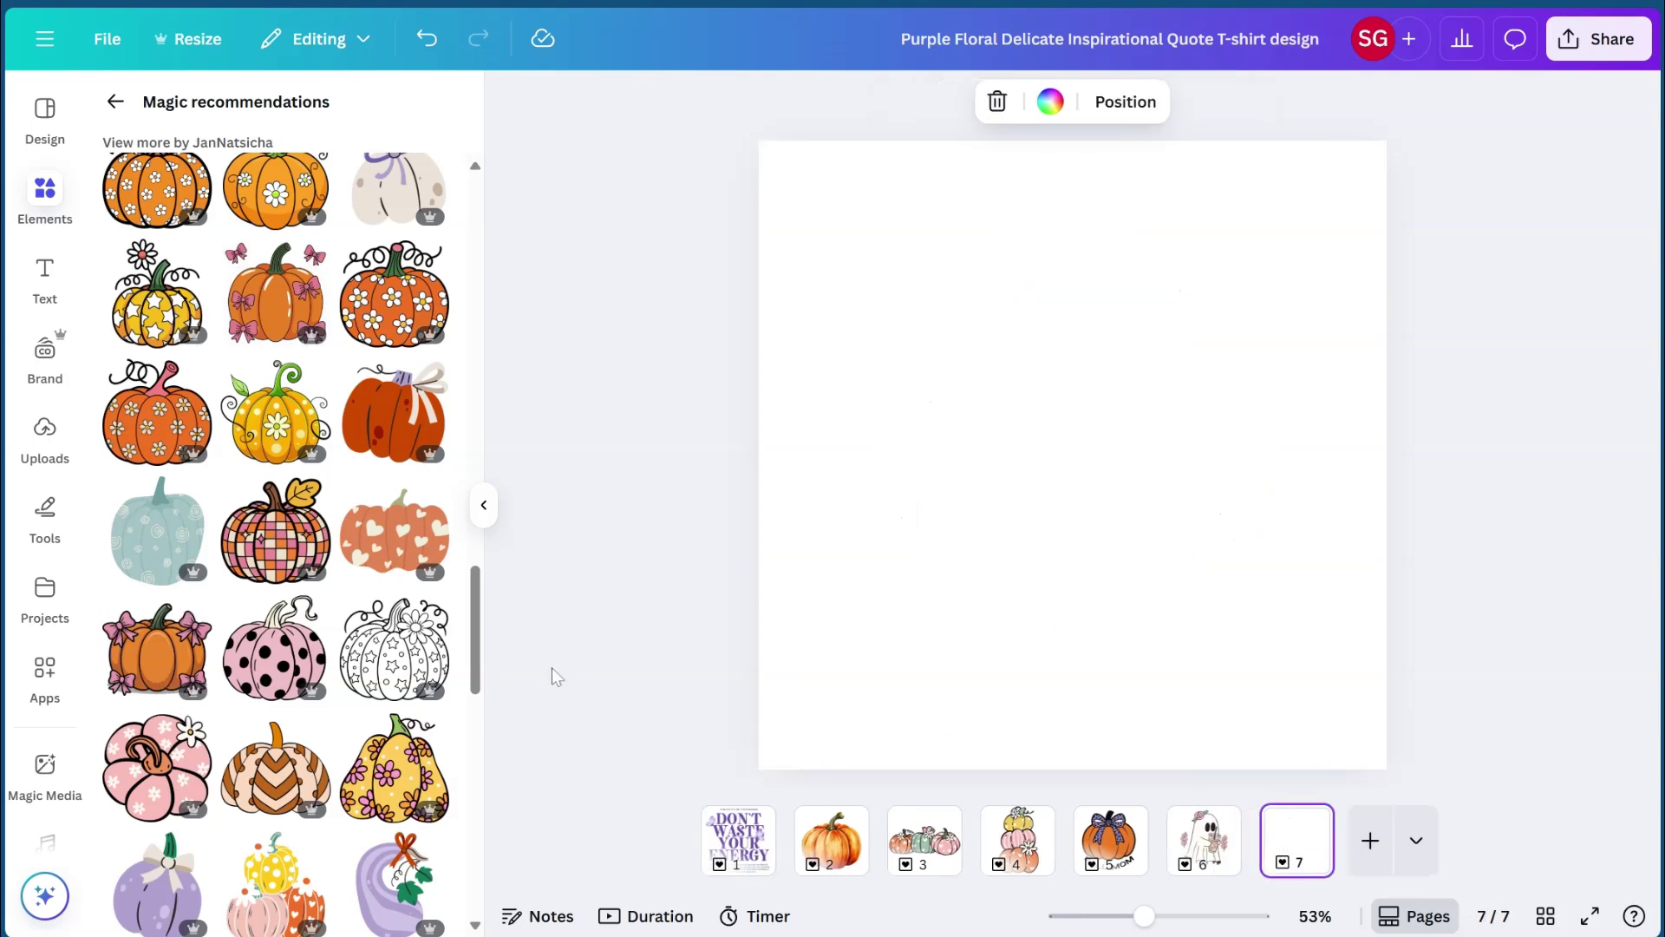
scroll(78, 598, down, 2)
scroll(202, 527, down, 3)
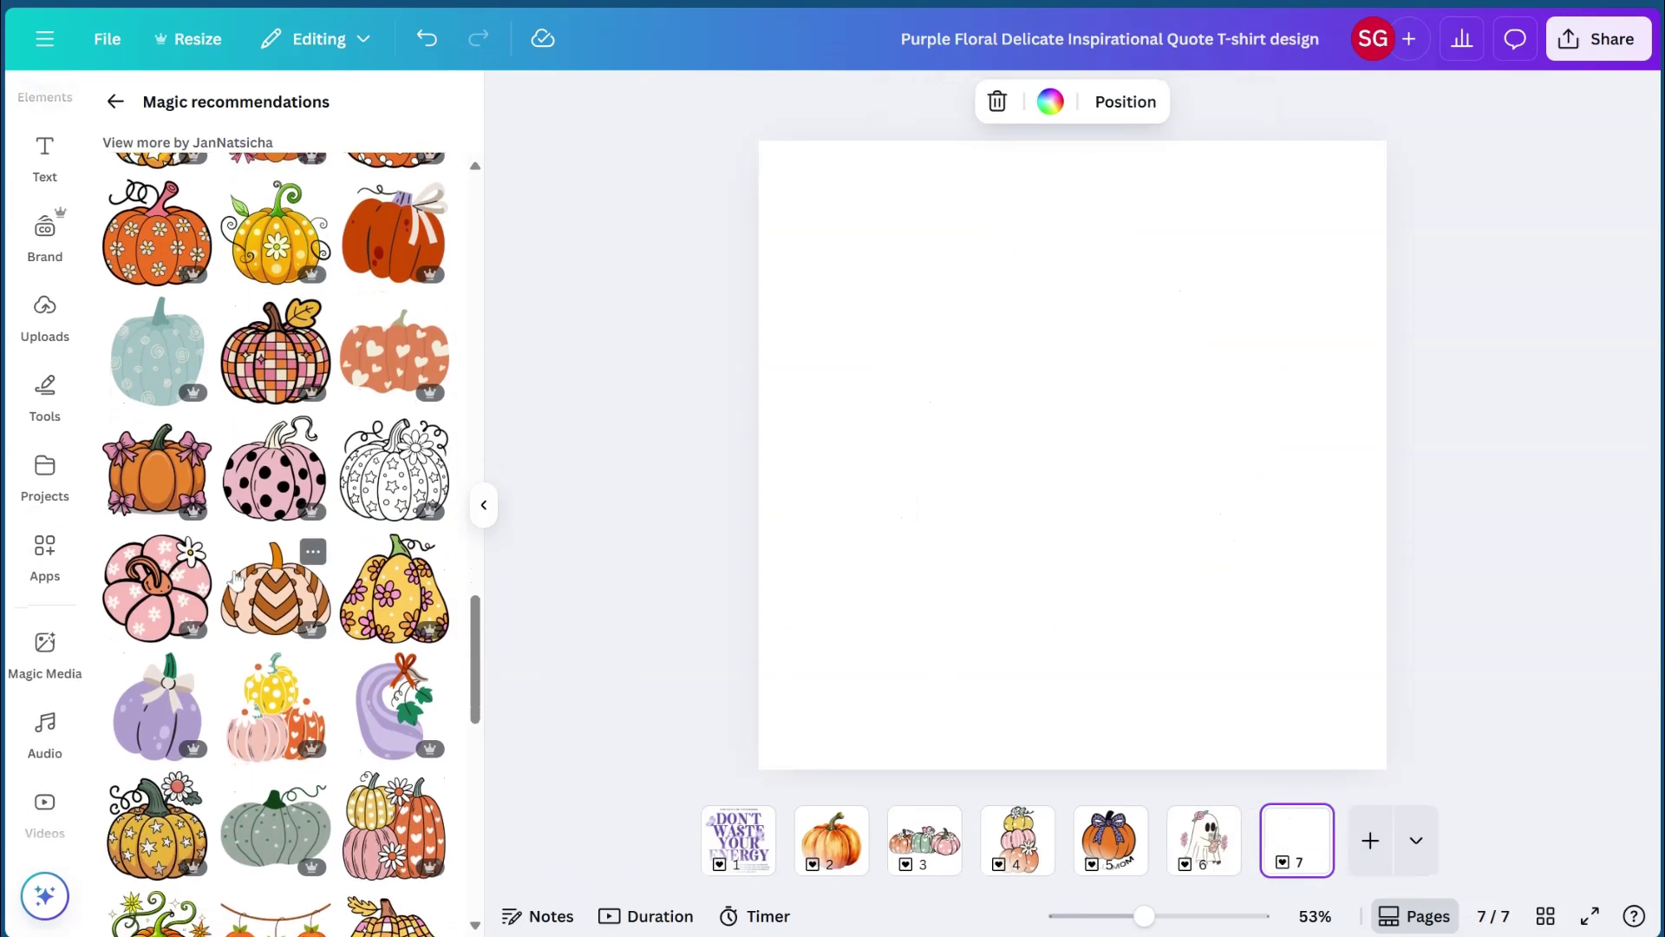
click(162, 494)
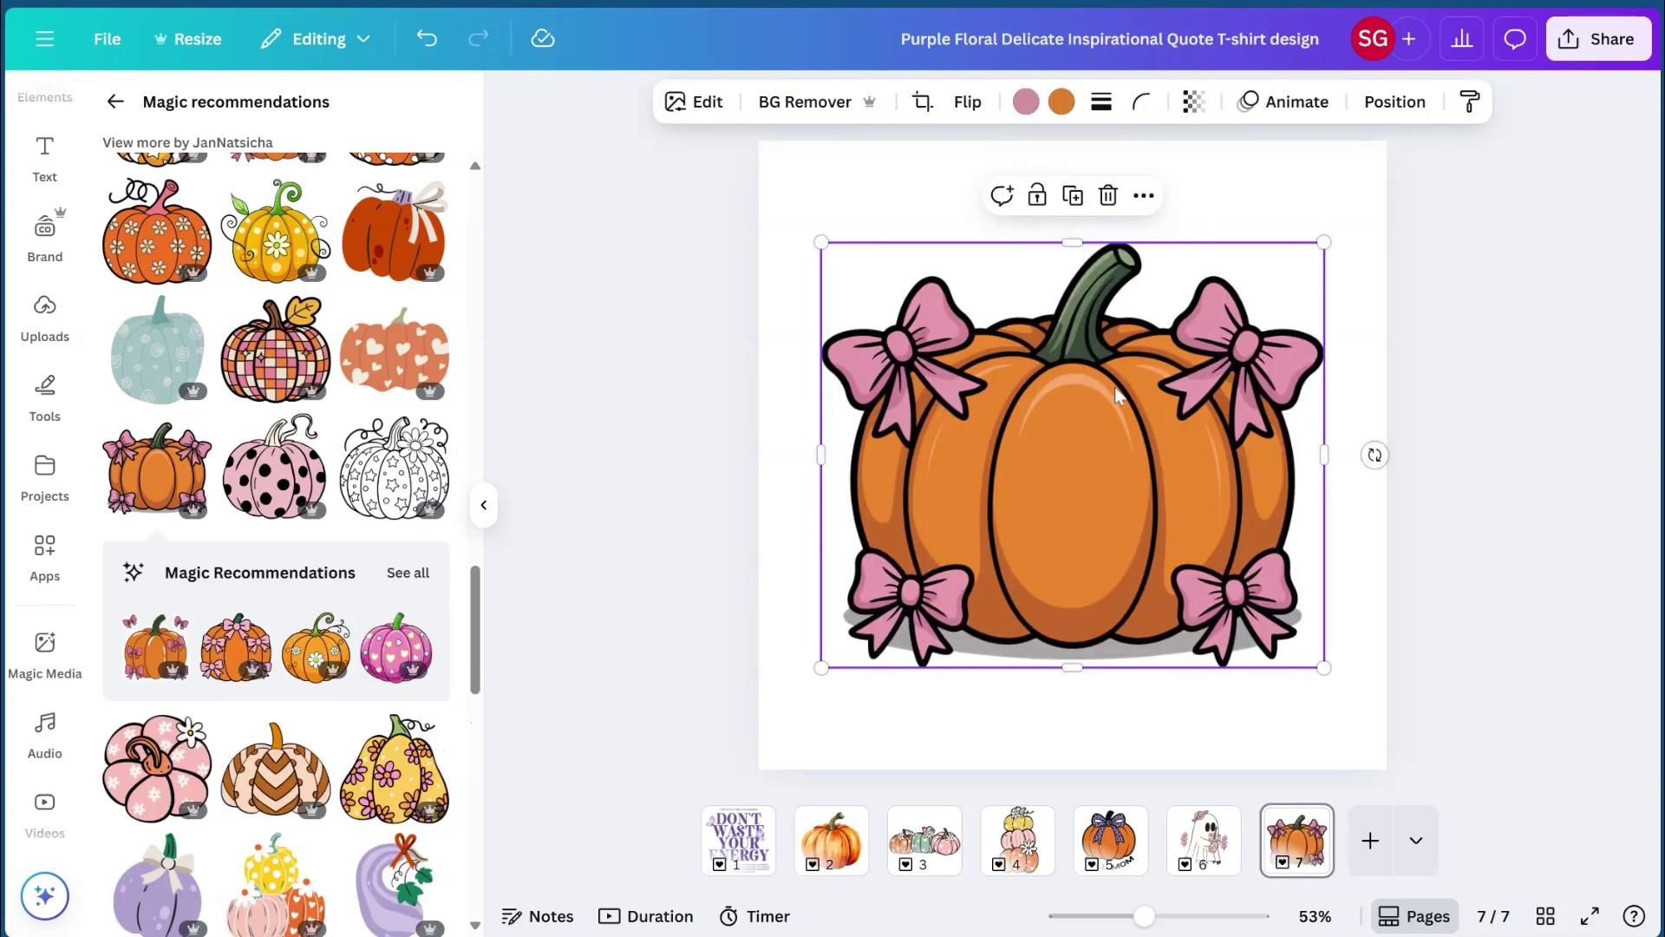
drag(1118, 396, 1111, 335)
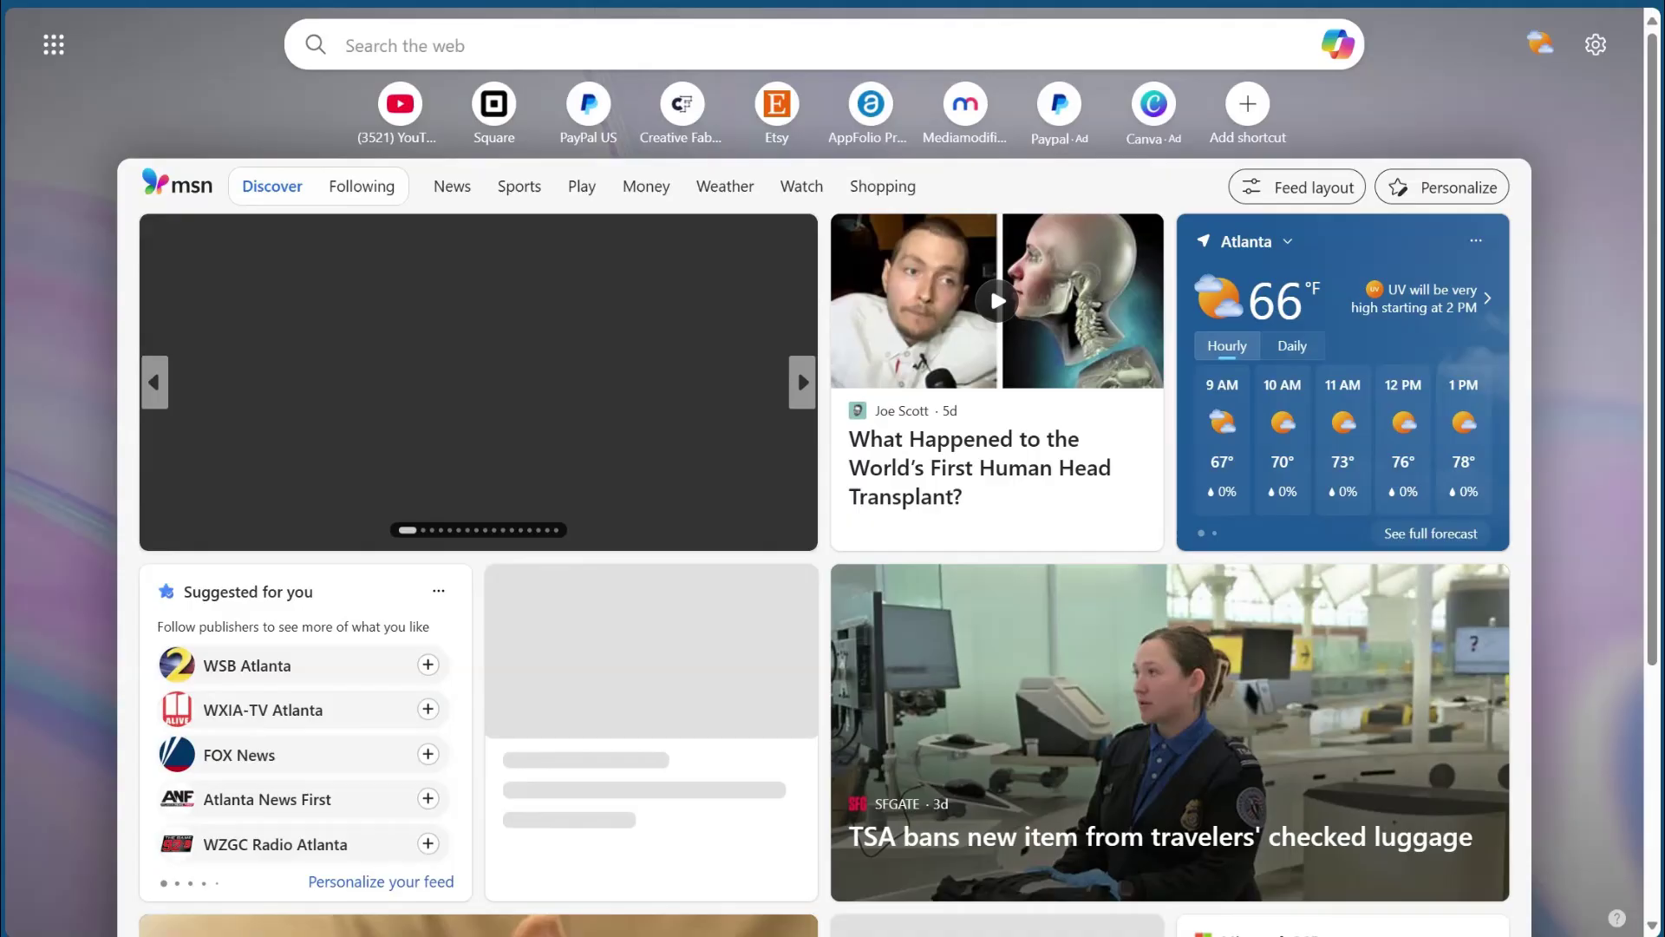
Go to ChatGPT by entering 'chat' in the Edge address bar.
text(chat)
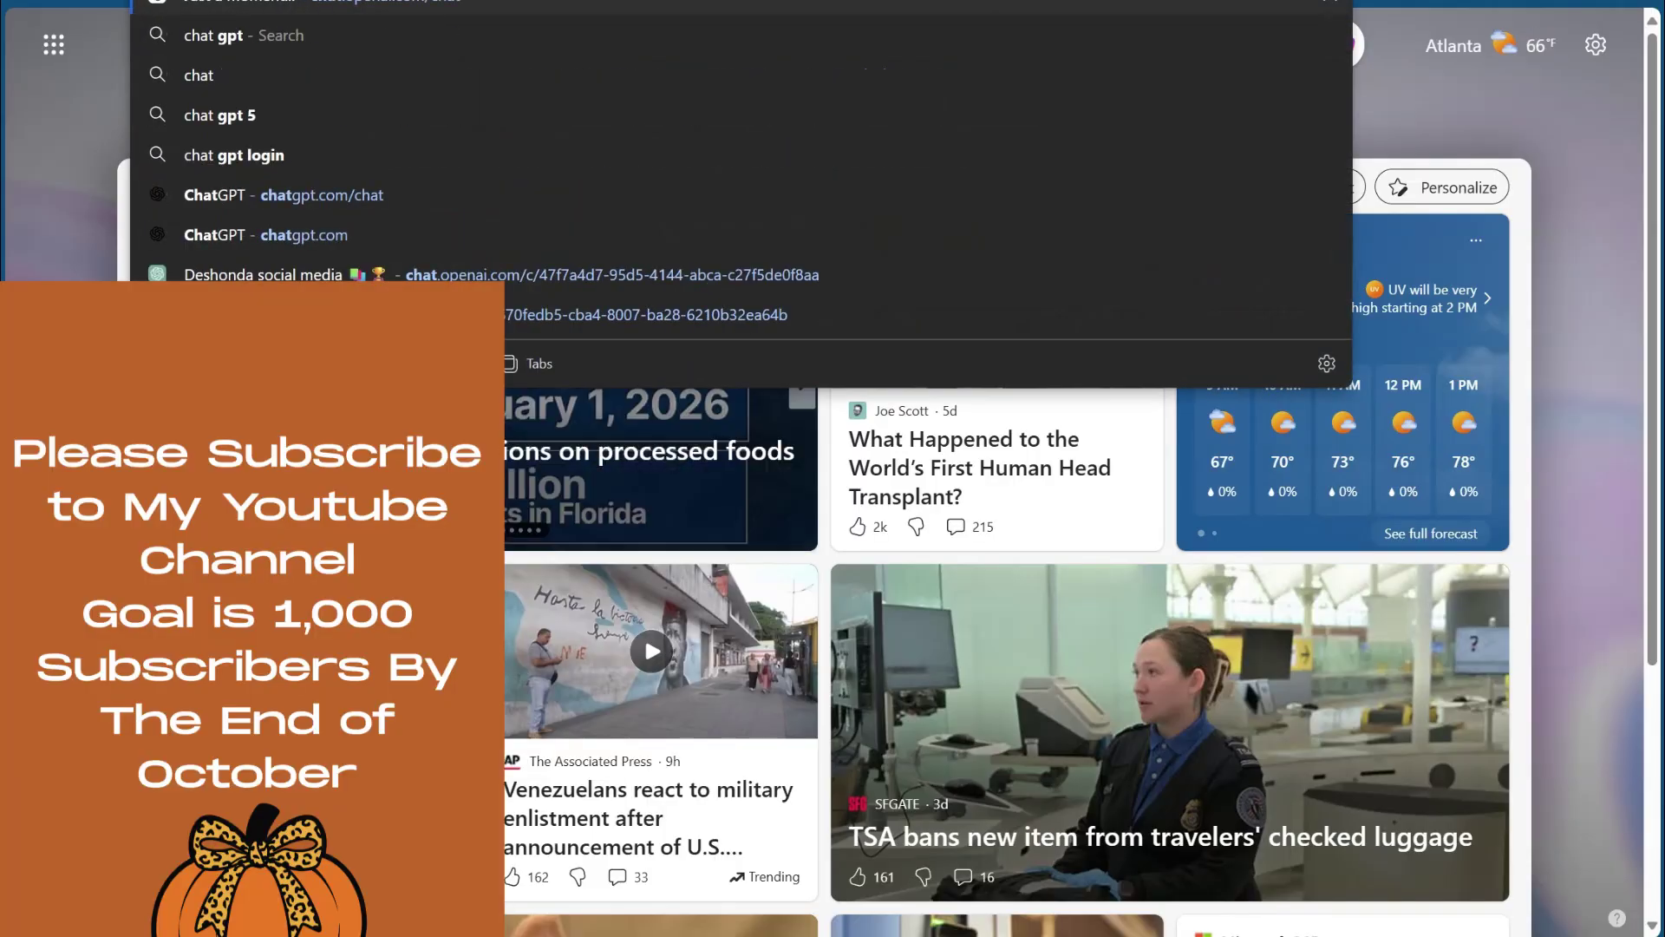
key(Return)
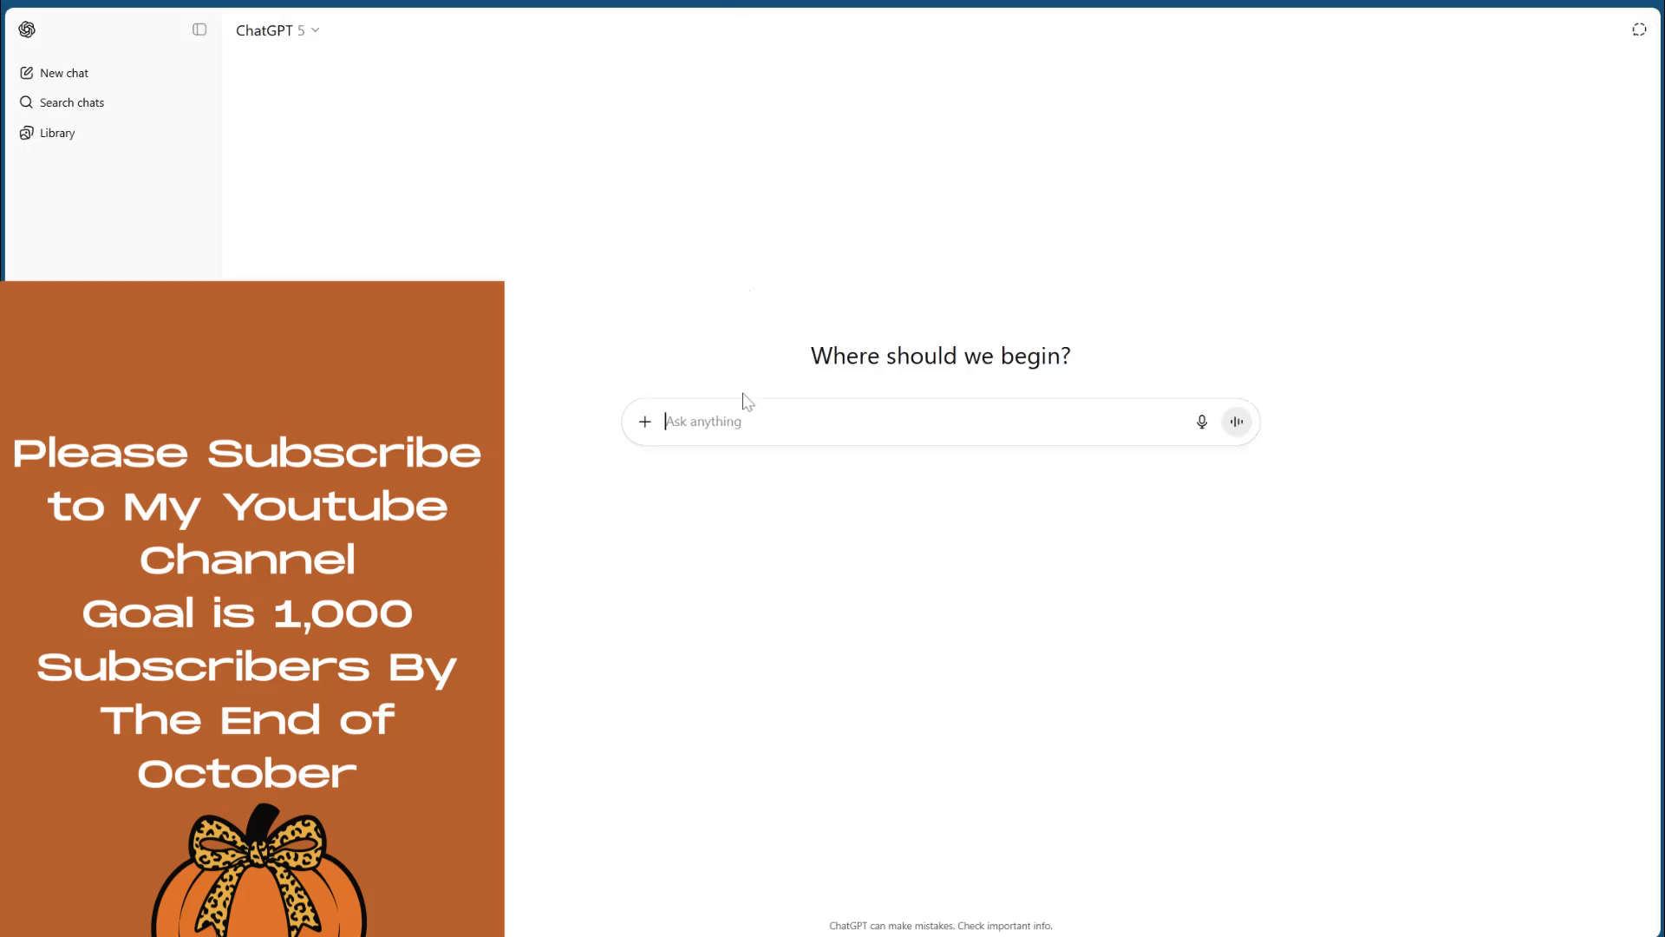
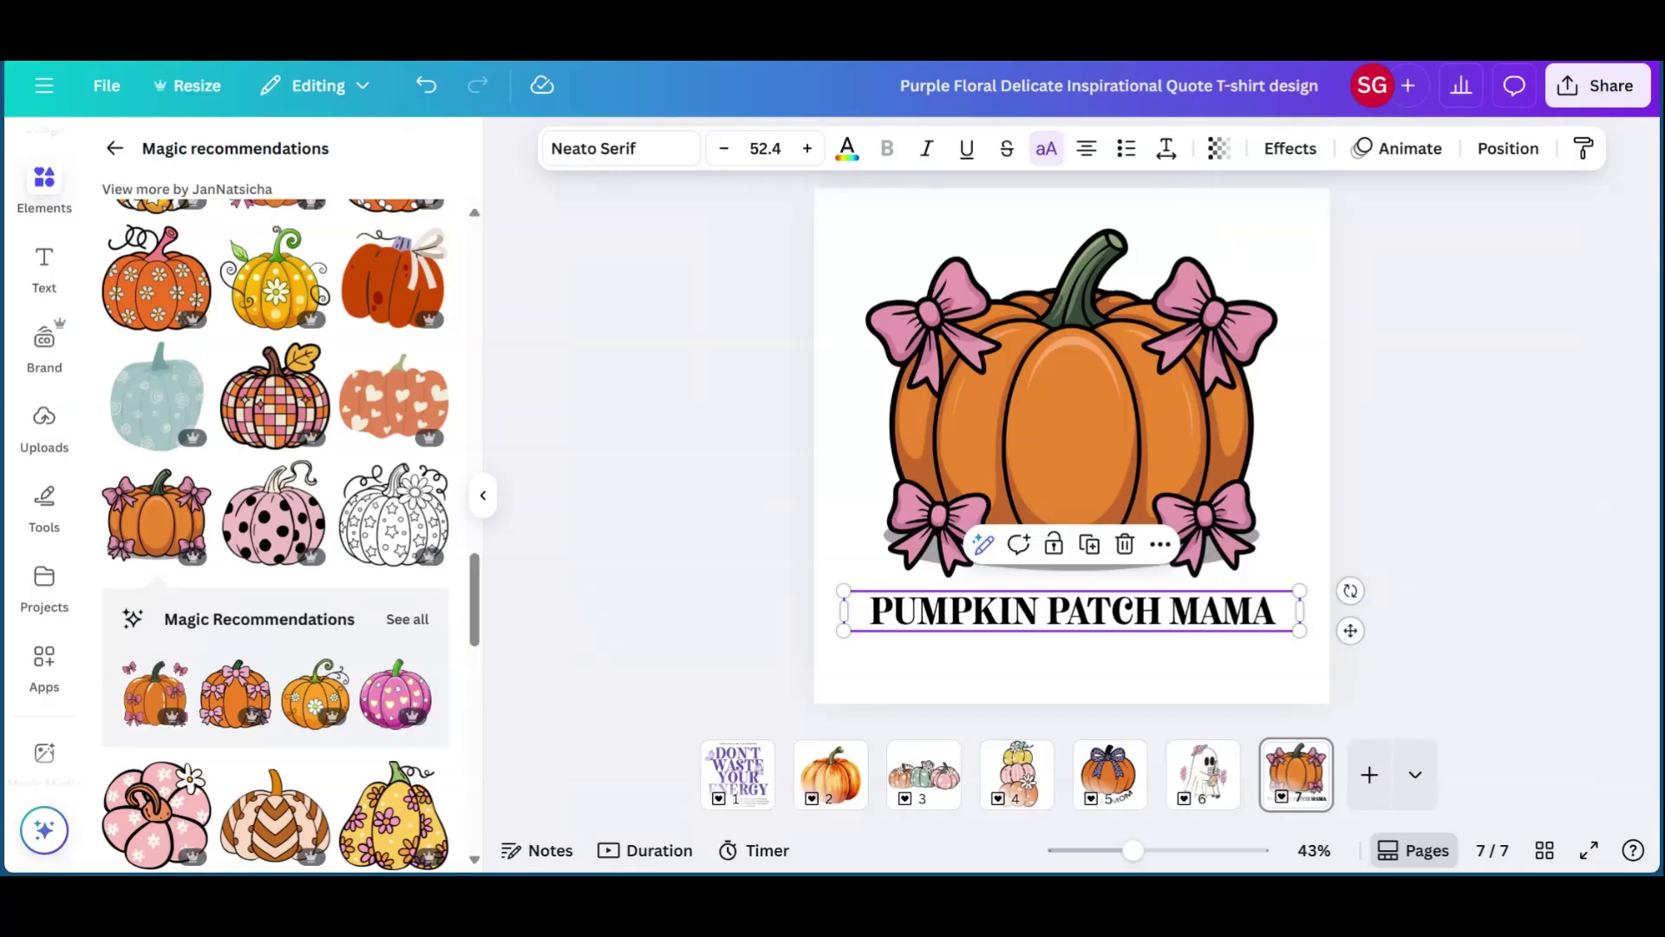
Nudge the PUMPKIN PATCH MAMA heading onto the page's centre line and select its words.
click(1301, 517)
drag(1195, 611, 1193, 611)
double_click(1223, 623)
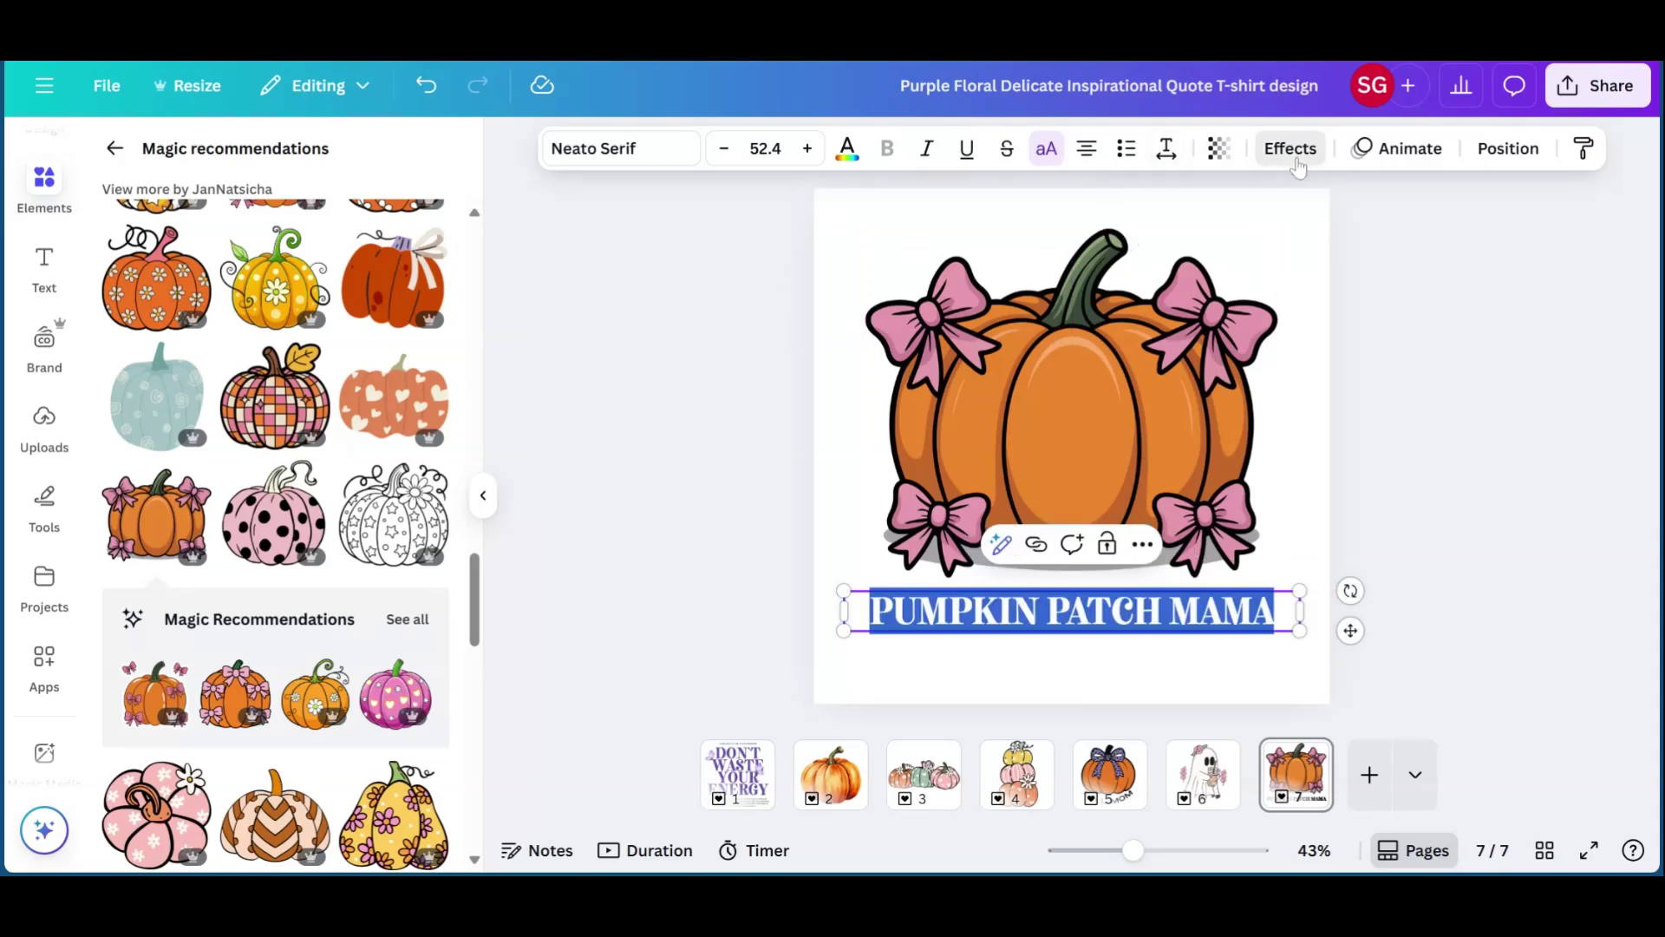
Apply the Curve effect to the heading, flipped so it arcs downward.
click(1290, 148)
scroll(293, 806, down, 3)
click(274, 803)
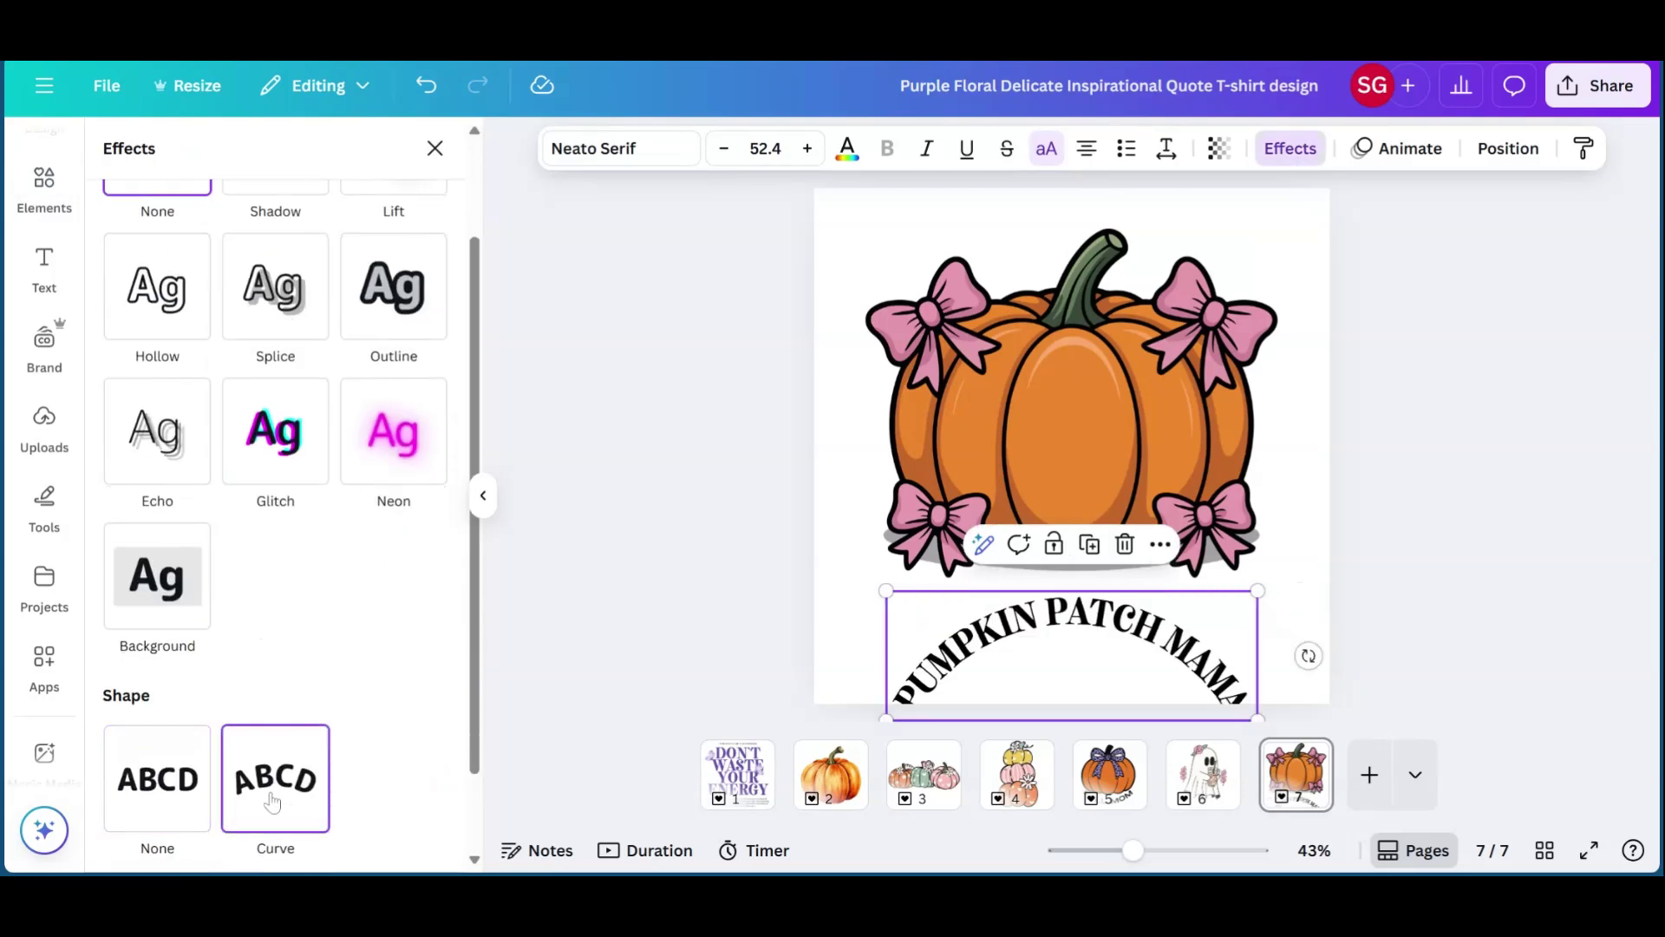
drag(255, 821, 188, 819)
Try Shadow, Lift and a light-pink Splice effect on the heading.
scroll(288, 434, up, 2)
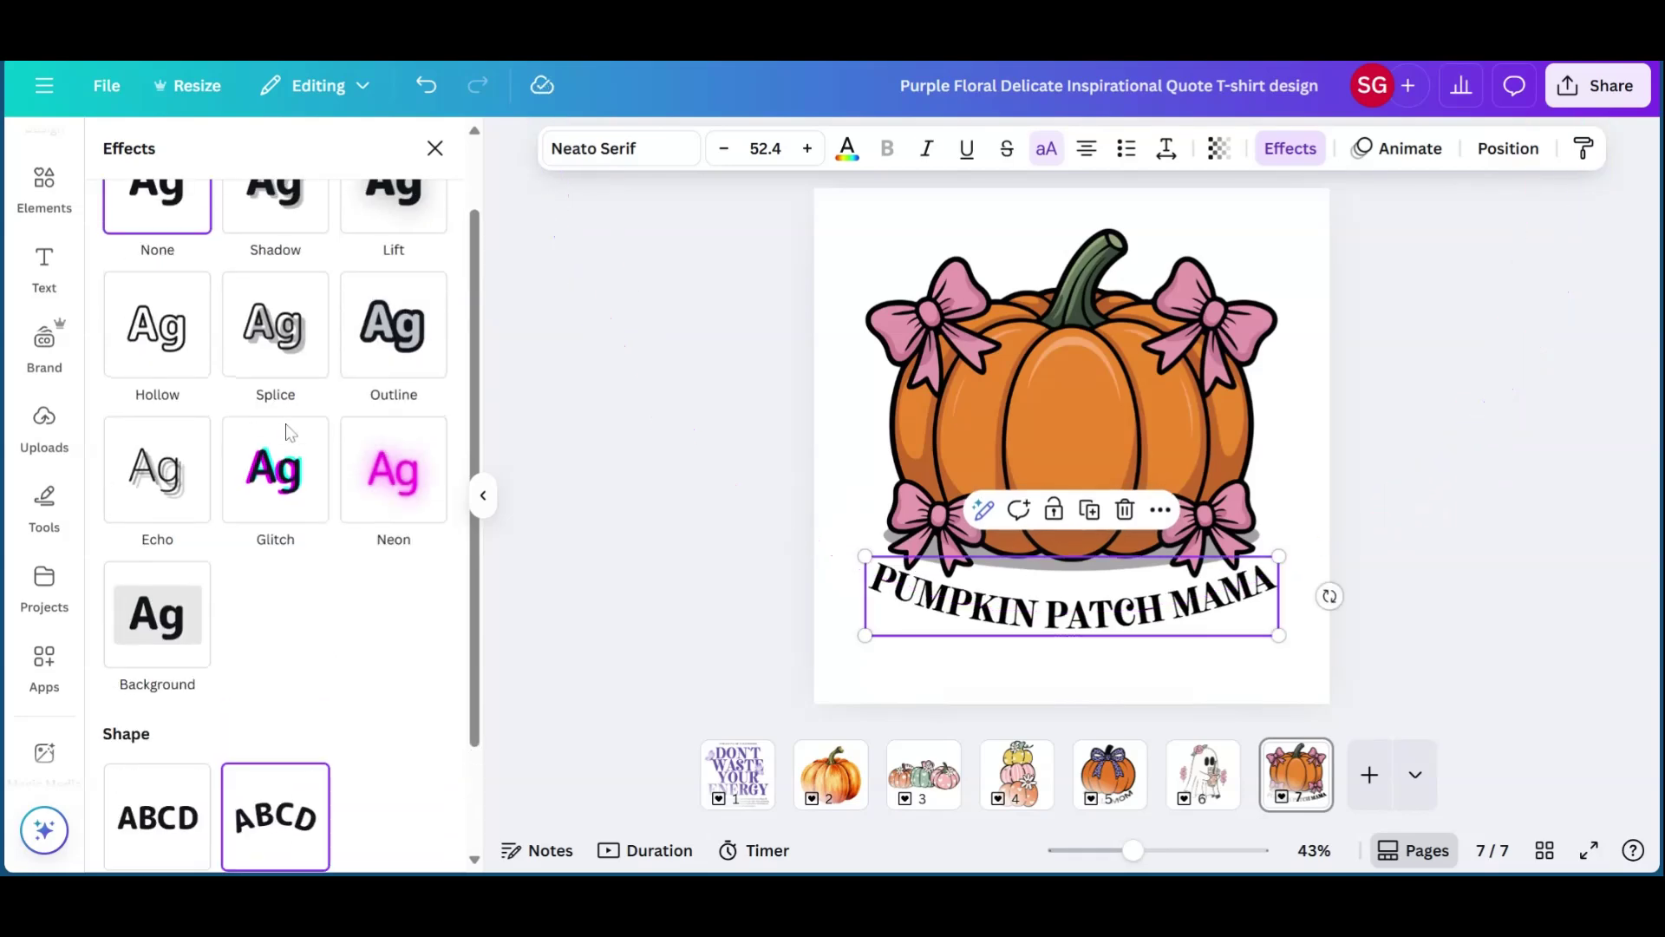
scroll(428, 319, up, 1)
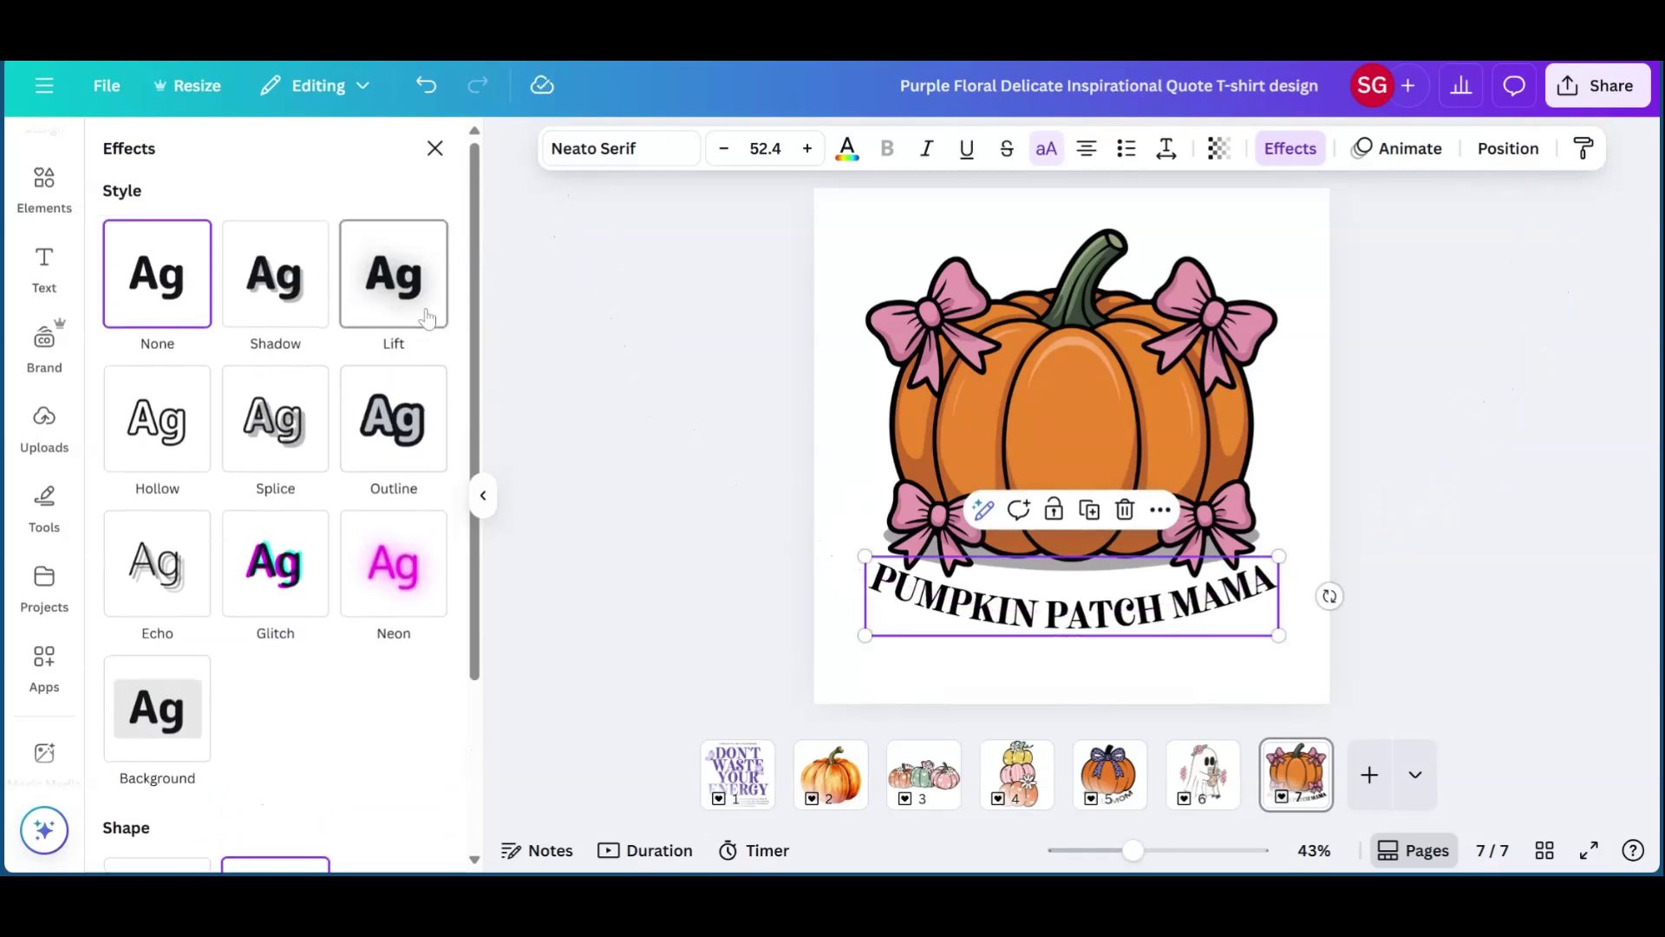
click(287, 308)
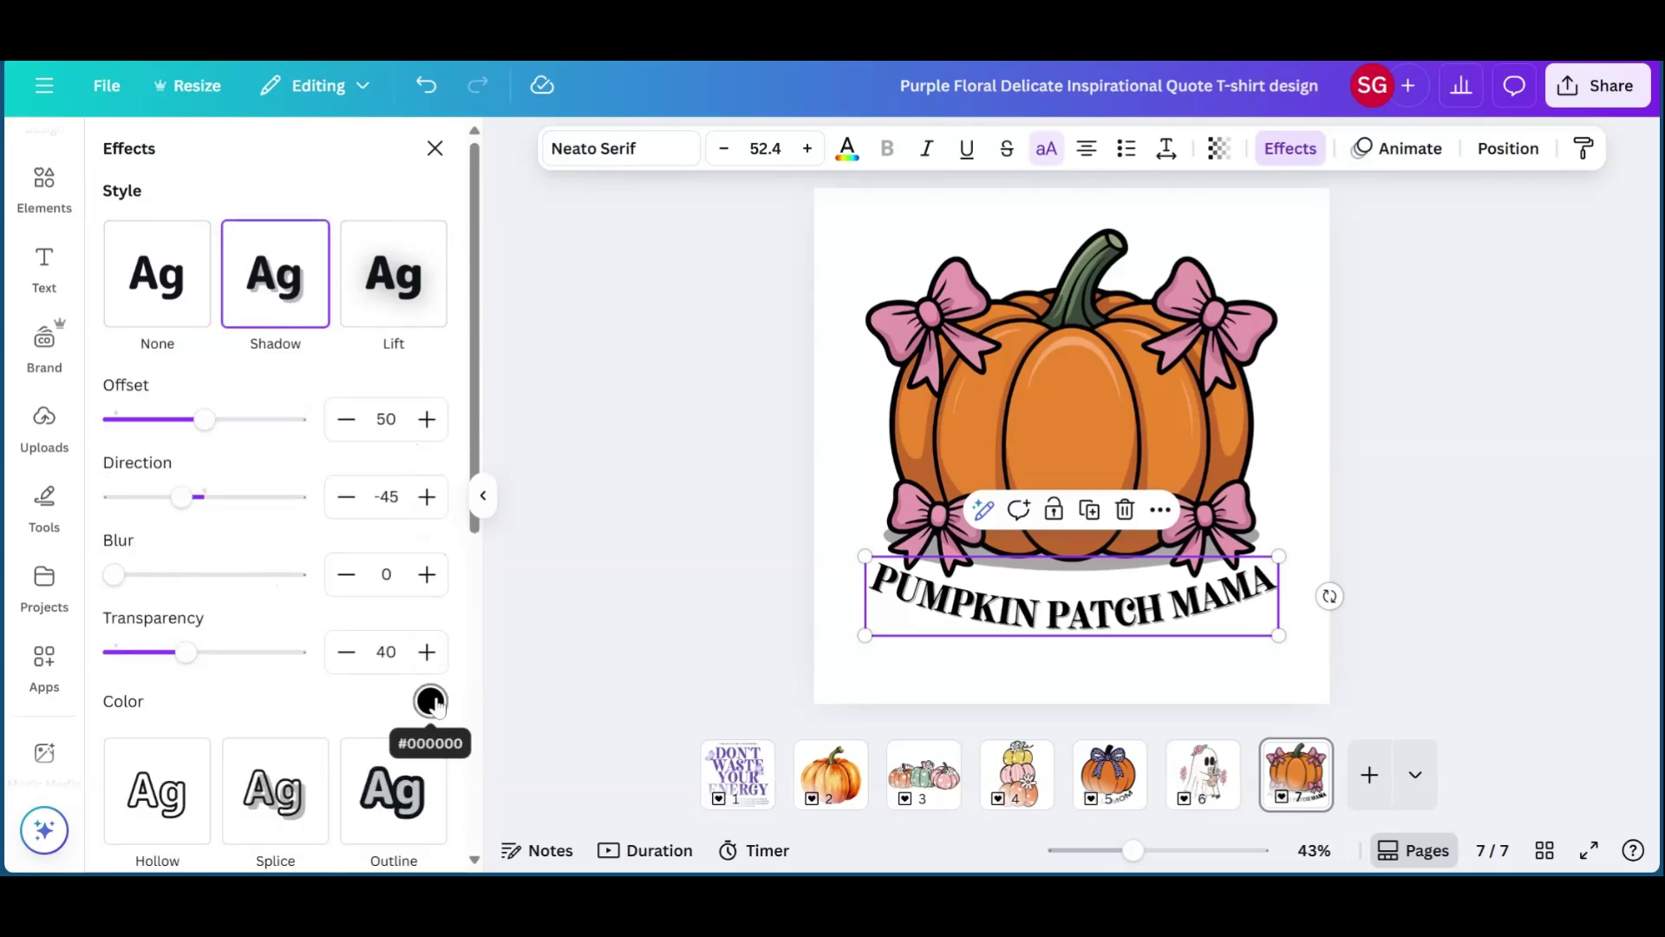
click(403, 279)
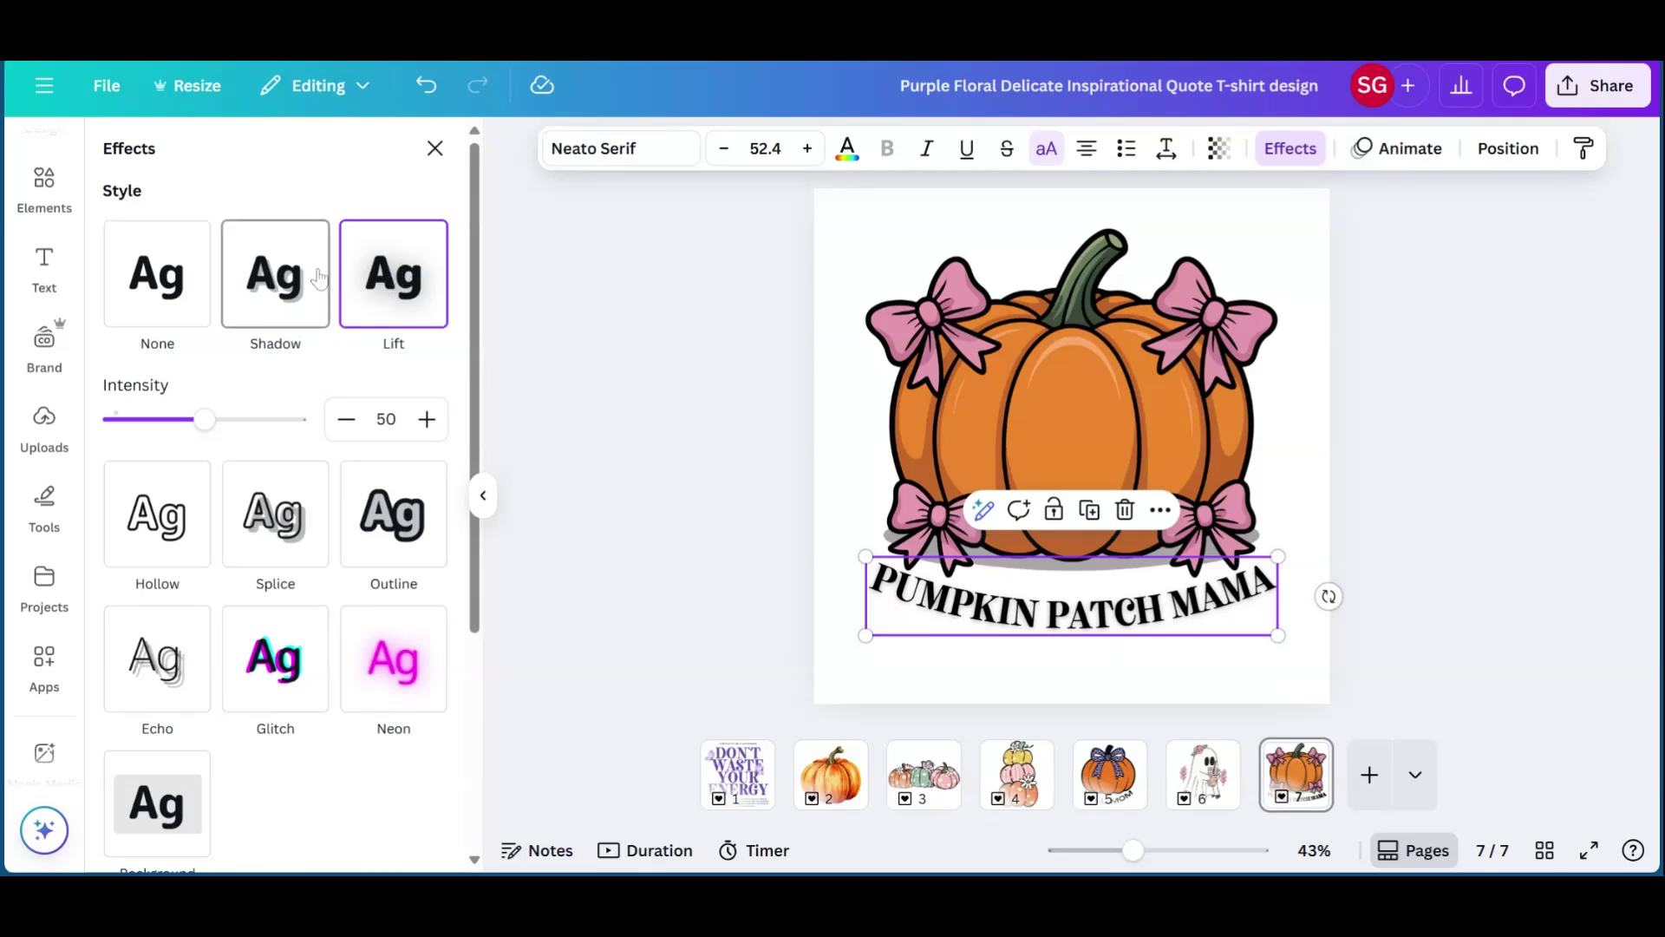
click(265, 521)
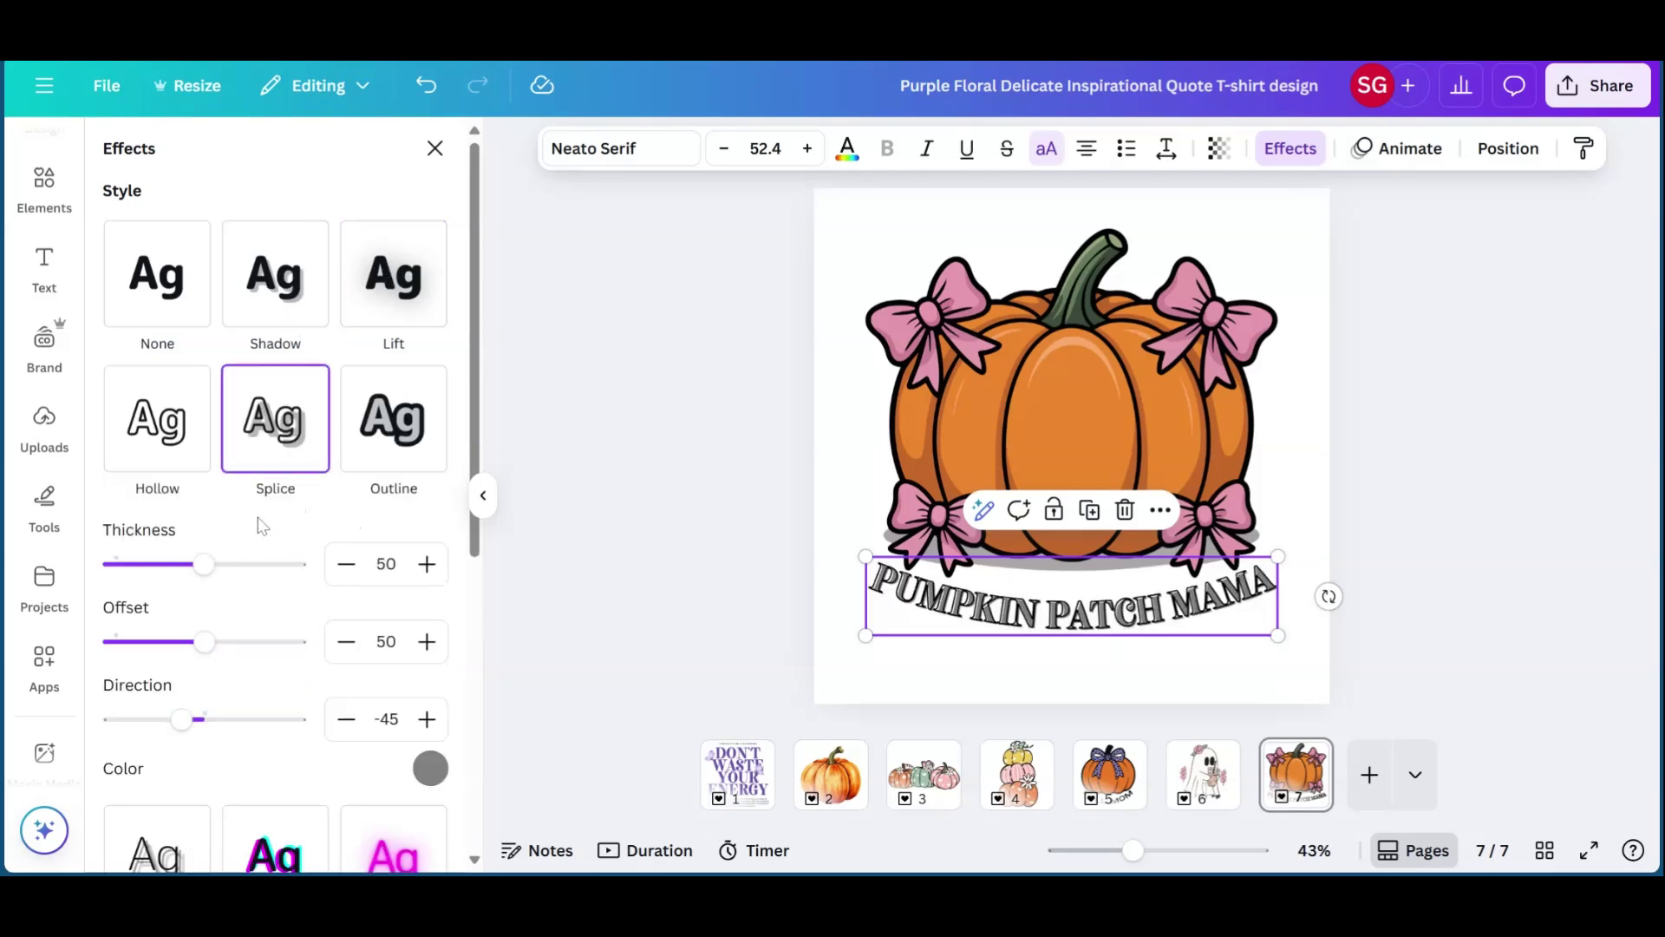
click(430, 768)
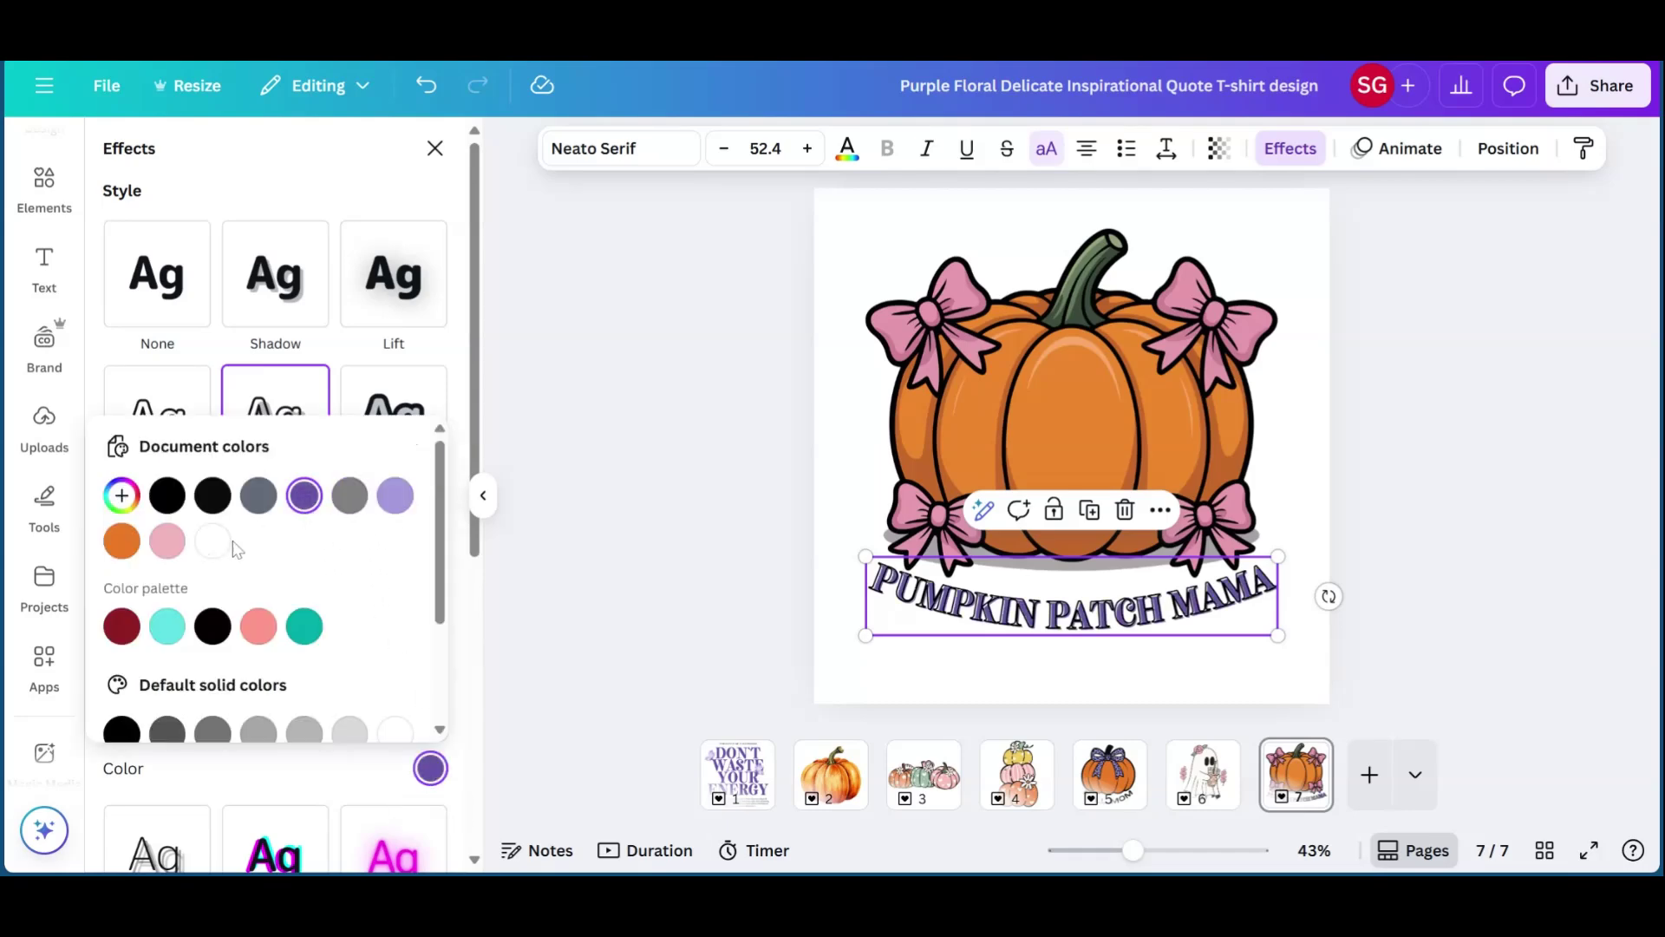
click(168, 541)
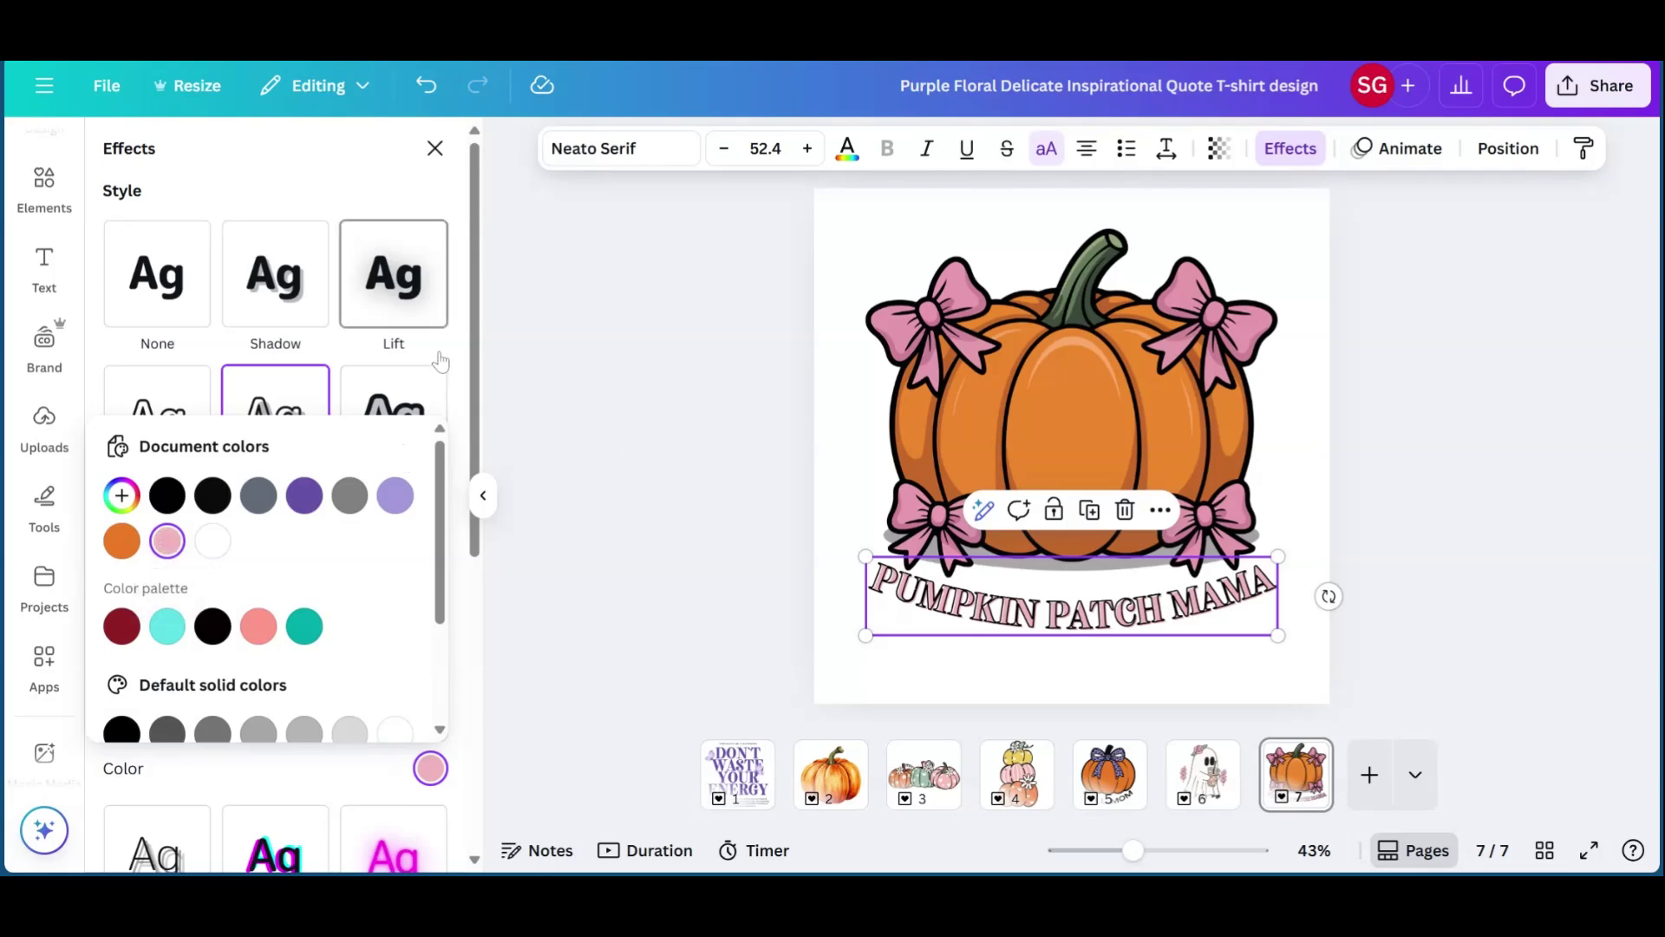
Try Lift, then an Outline effect coloured light pink and then black.
click(394, 278)
click(382, 520)
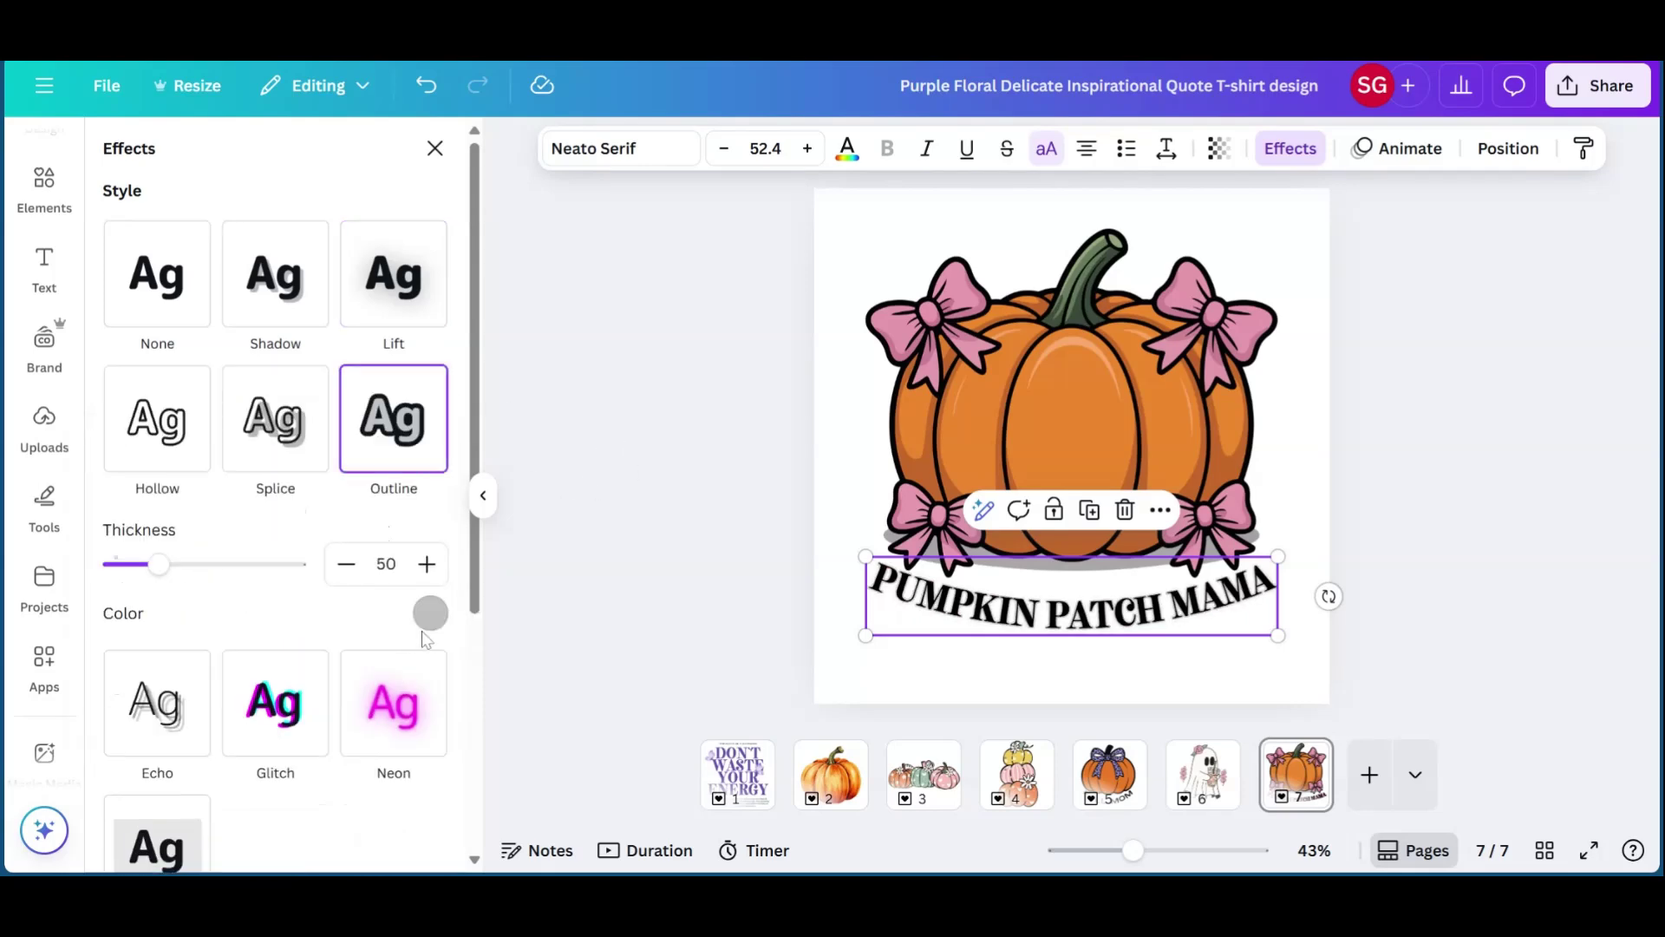
click(422, 621)
click(167, 386)
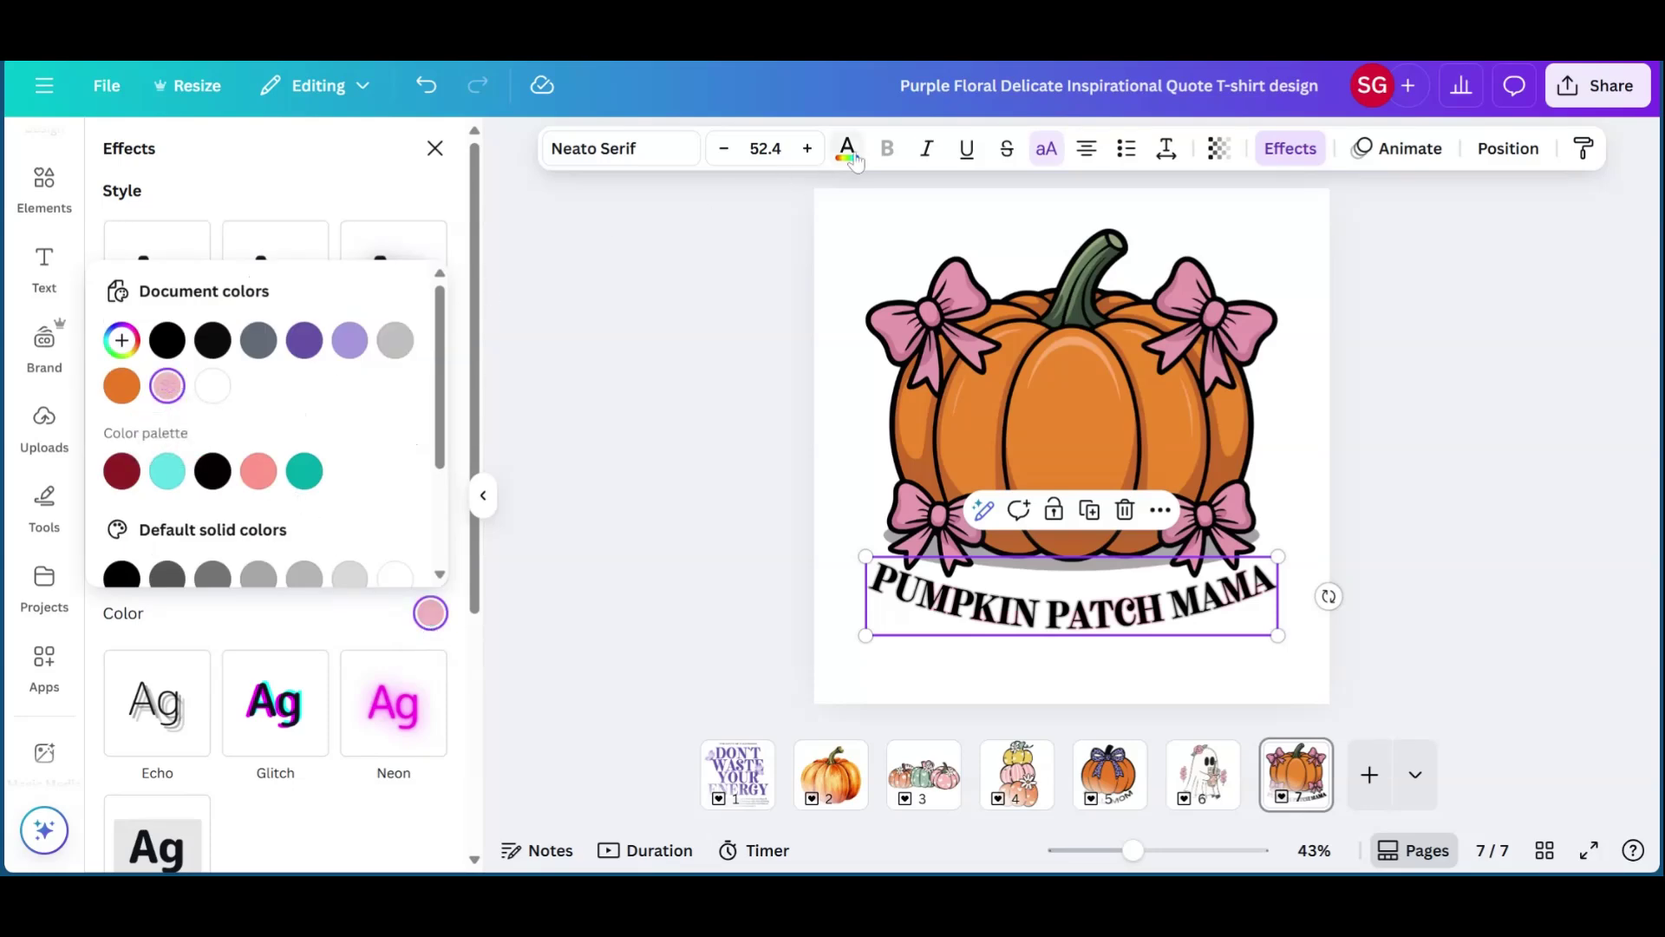
click(167, 340)
click(193, 640)
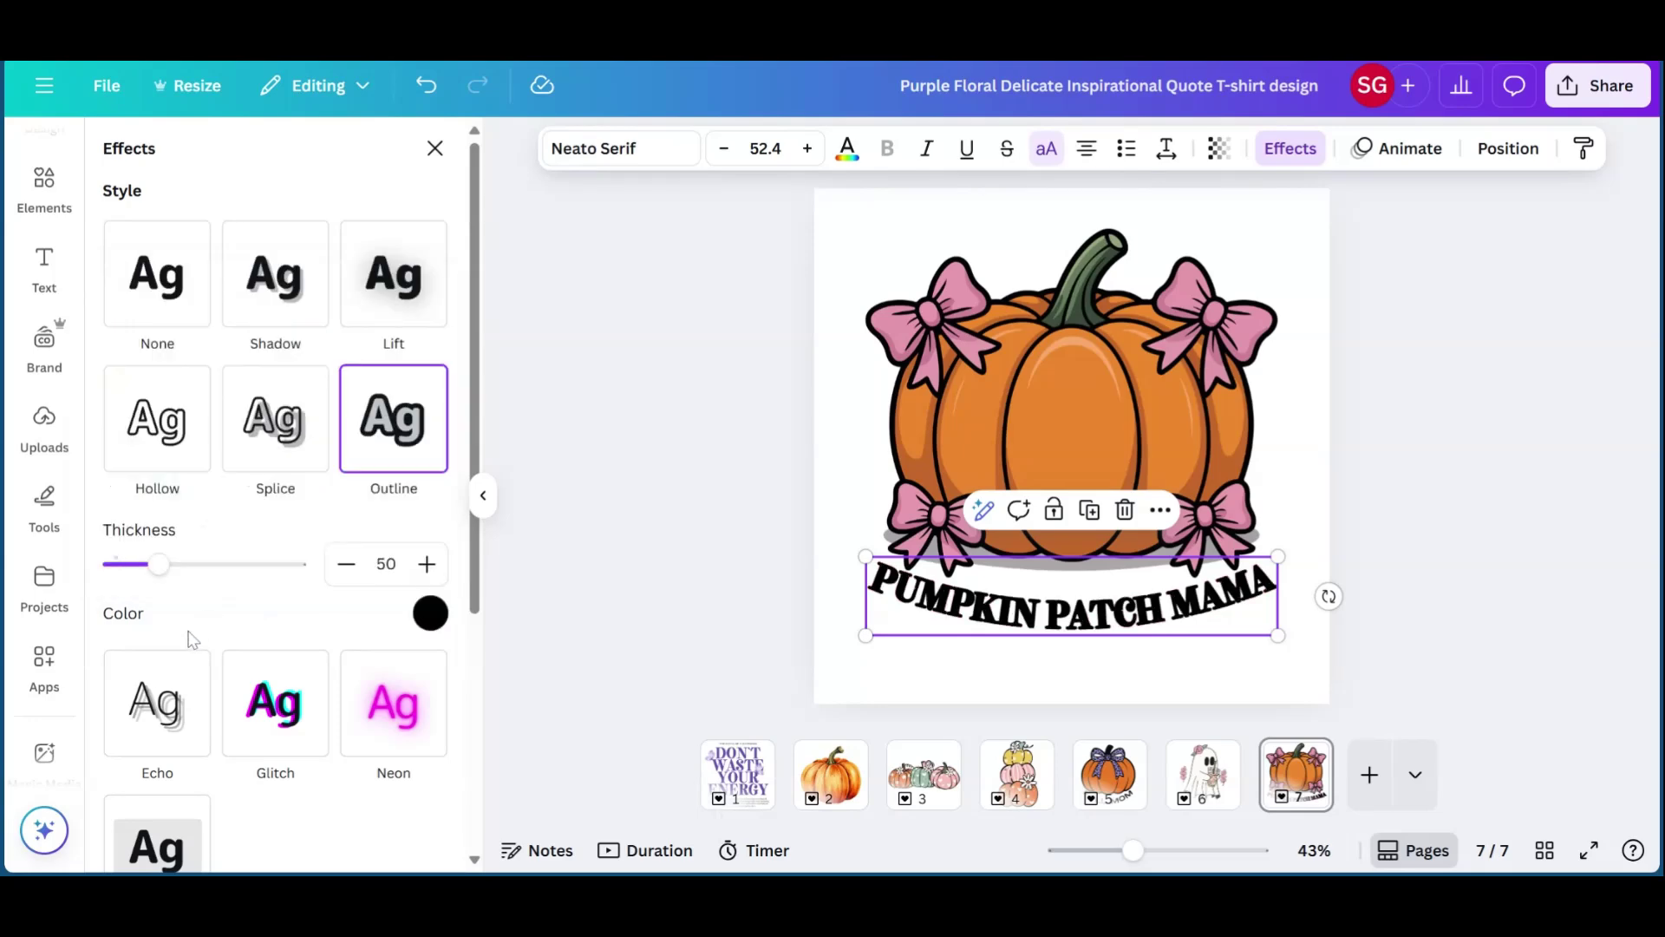
Set the heading's Style and Shape back to None, leaving it flat and unstyled.
scroll(229, 616, down, 1)
scroll(209, 521, up, 1)
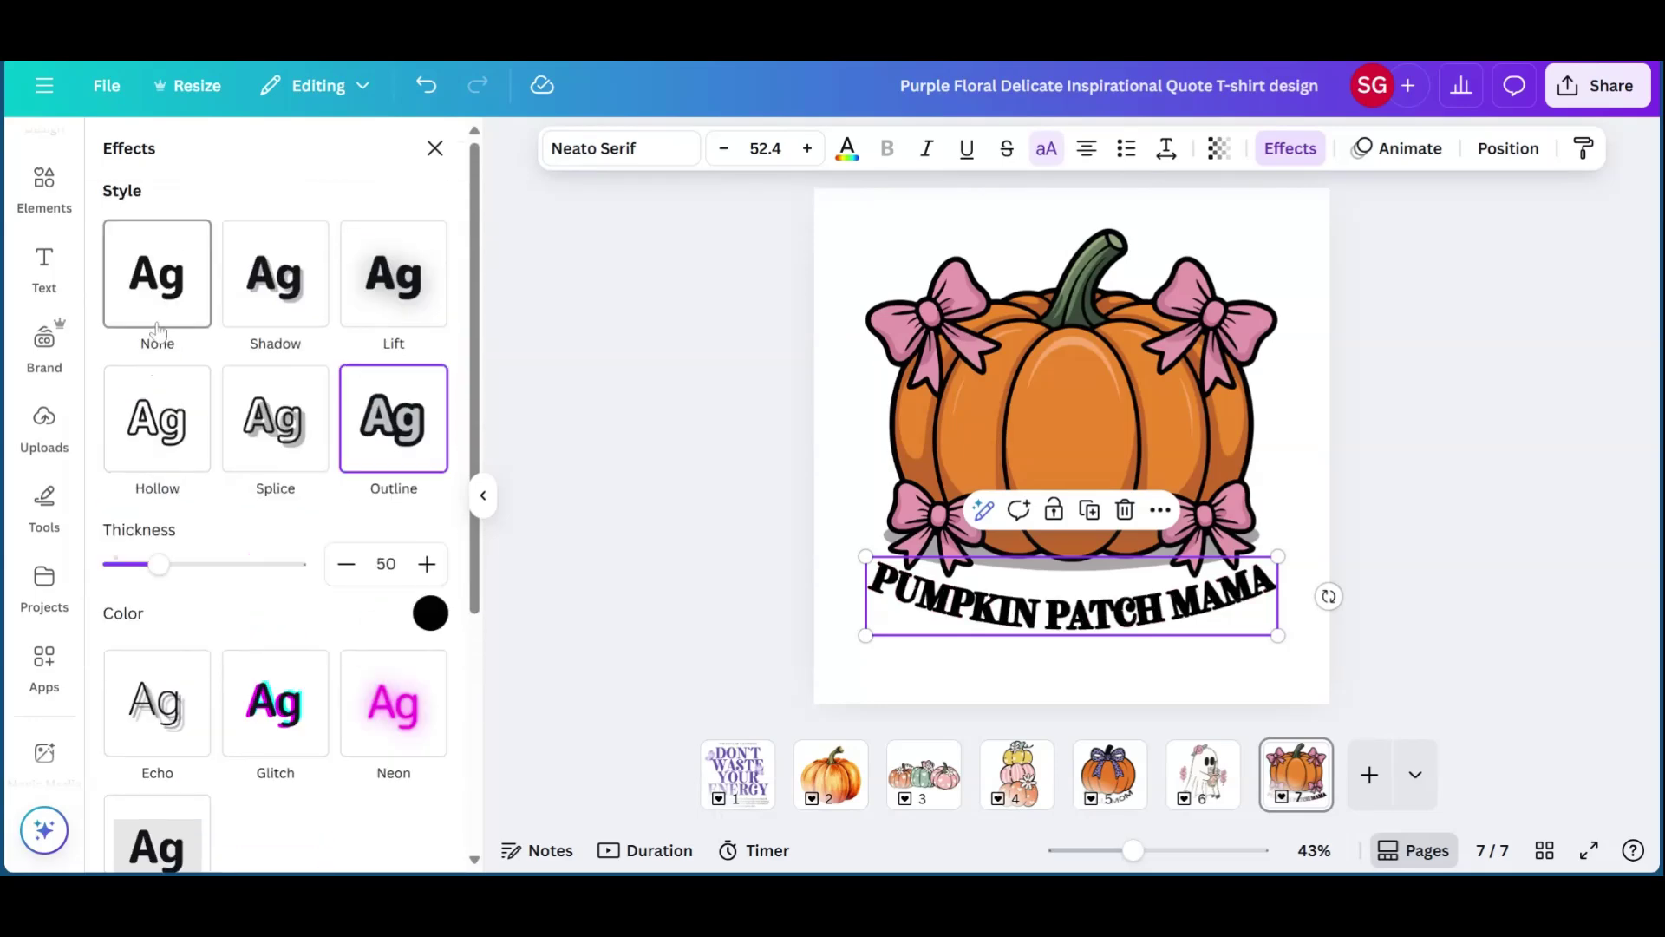
click(161, 252)
scroll(277, 765, down, 3)
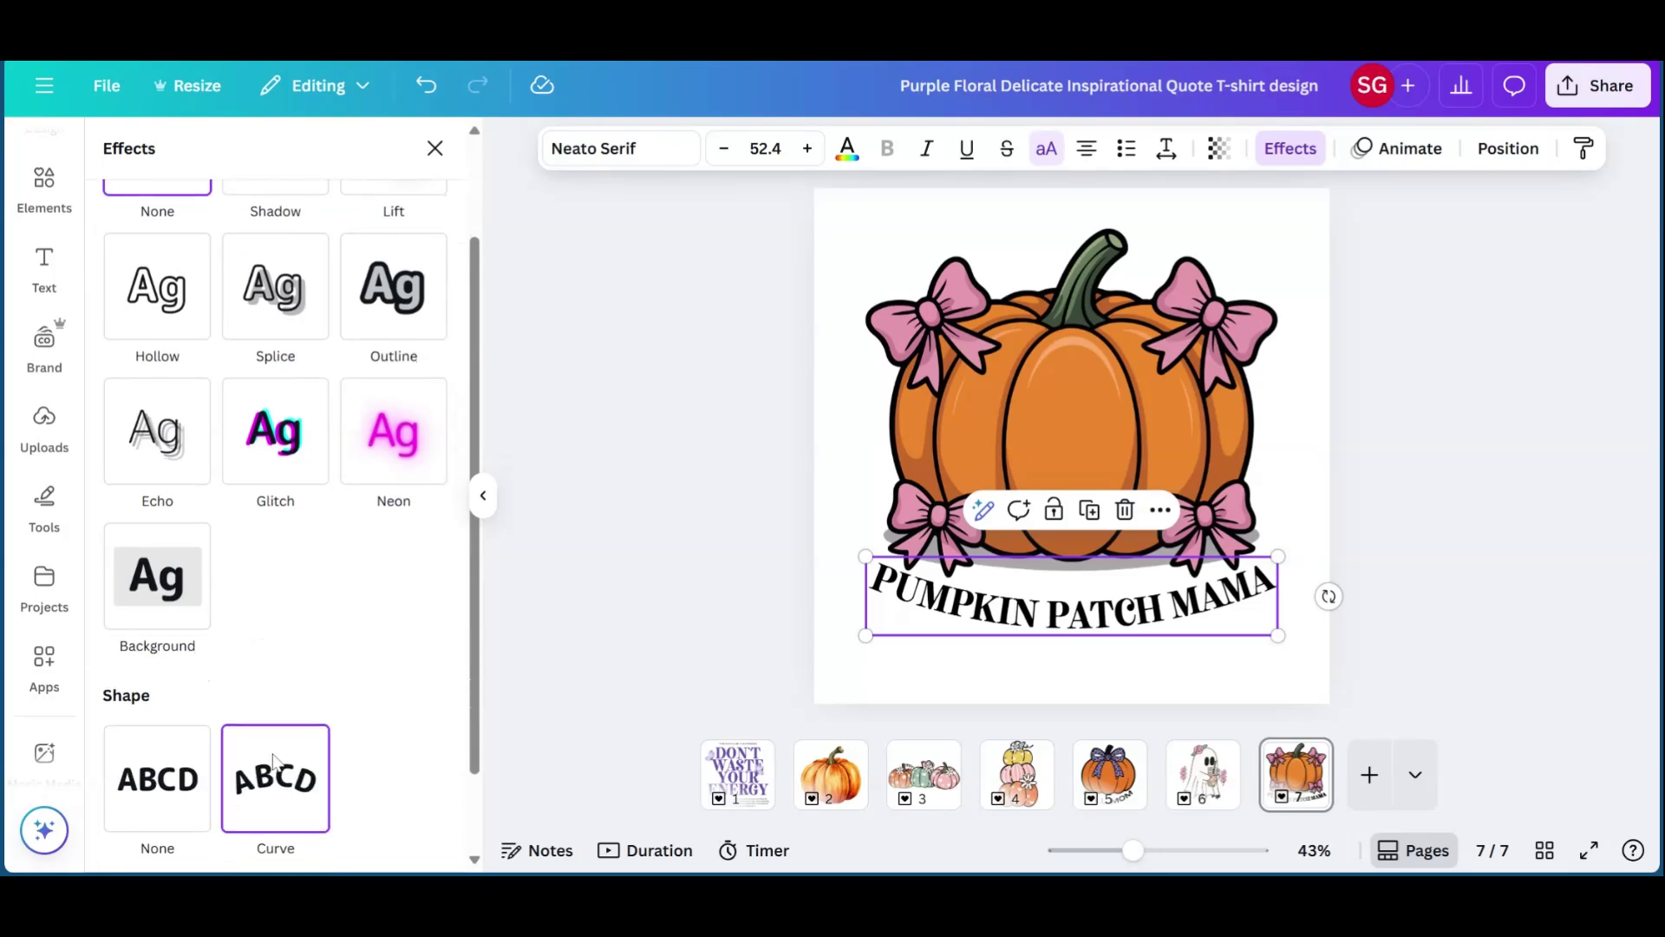
click(157, 778)
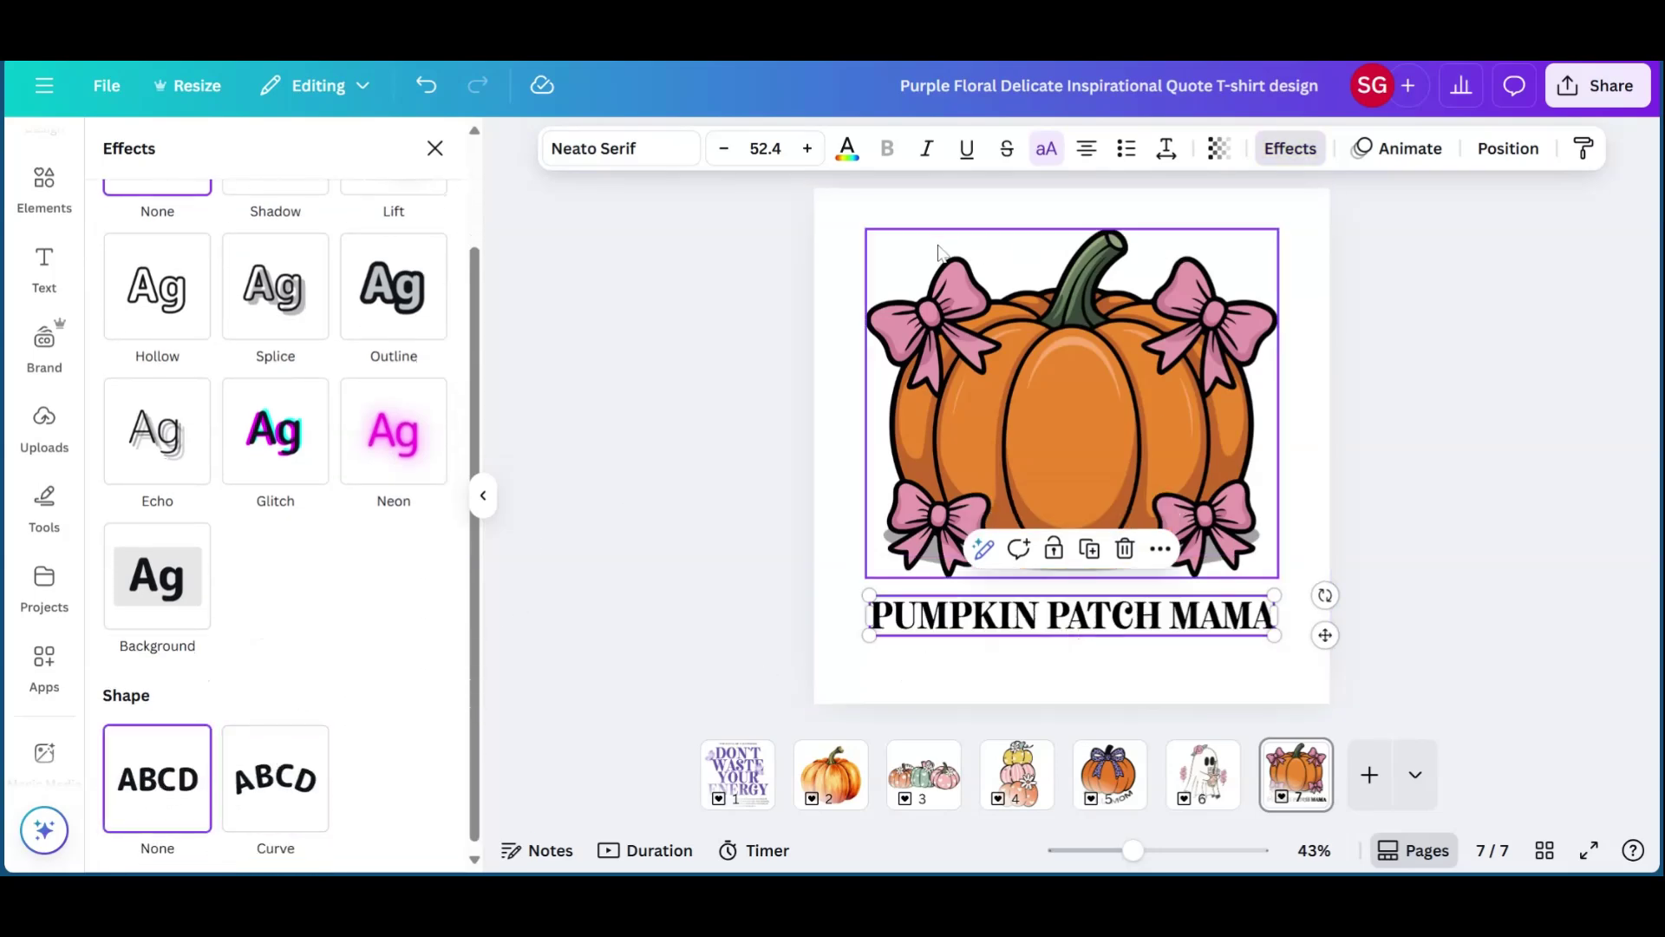
click(1603, 86)
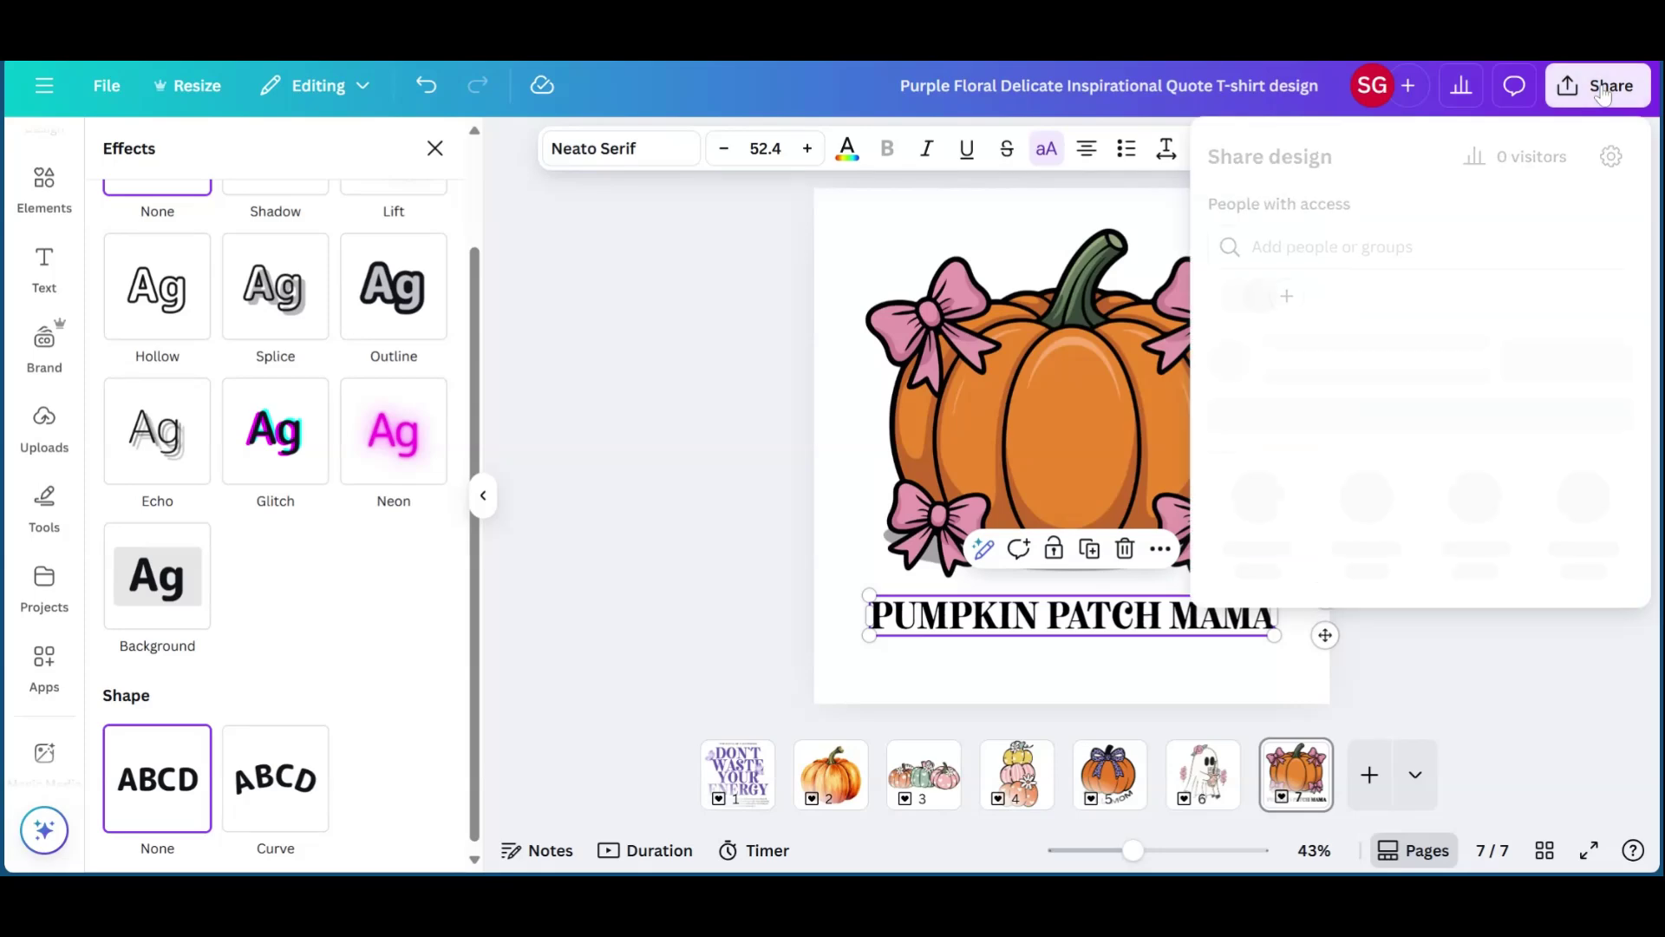
click(1273, 547)
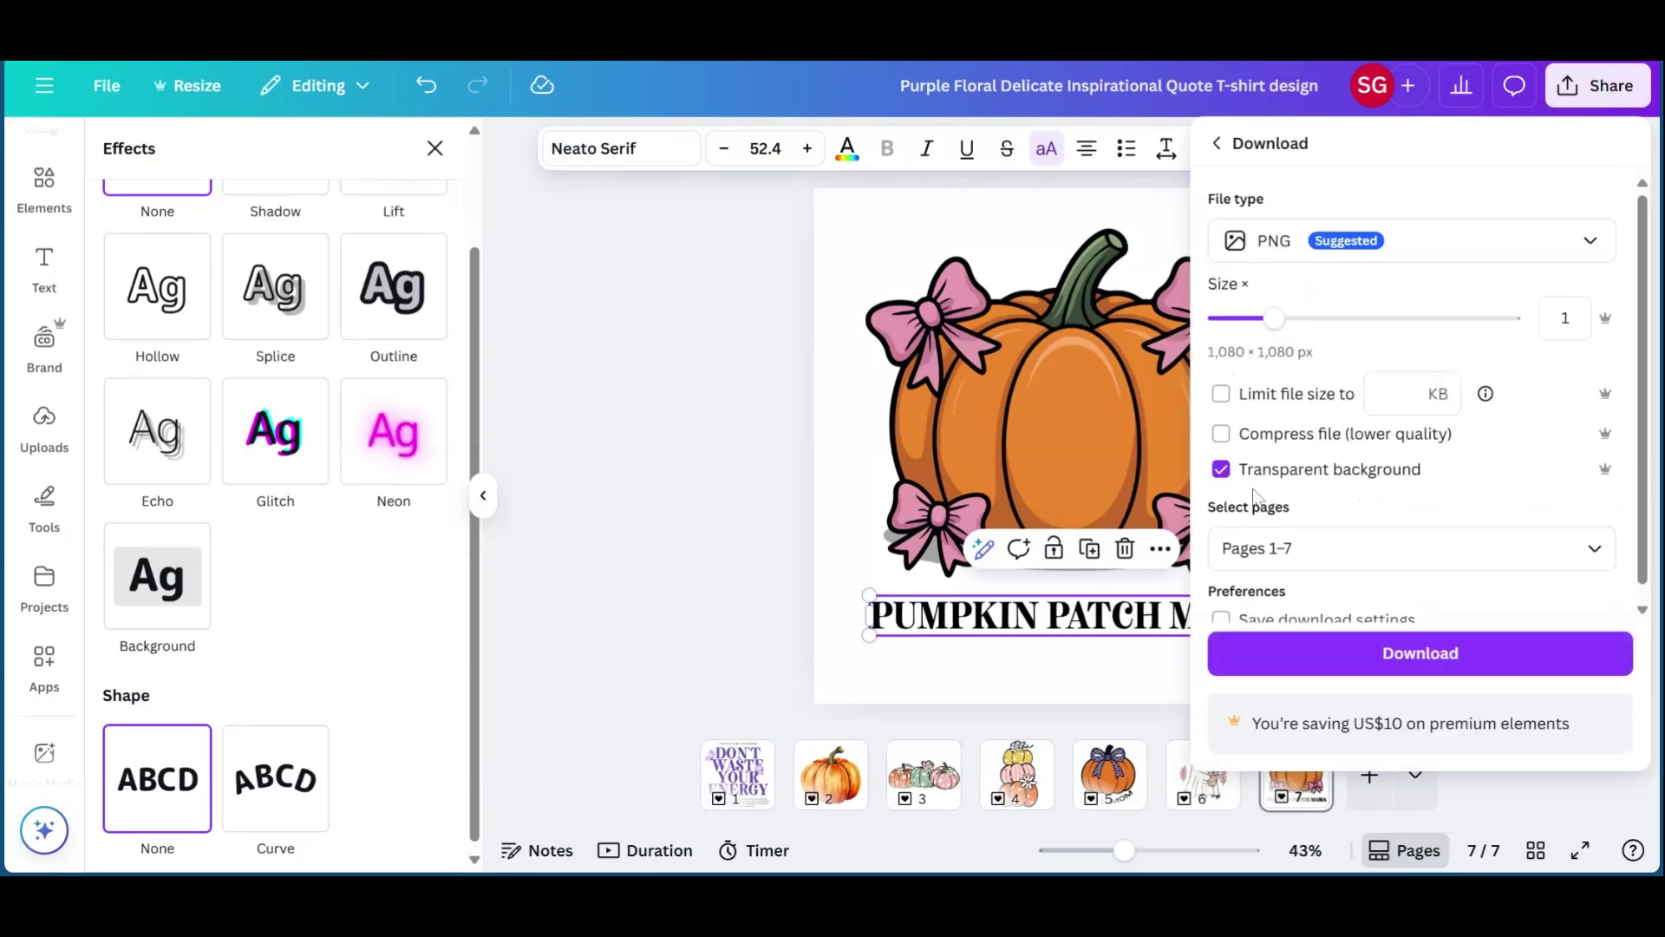
click(1305, 548)
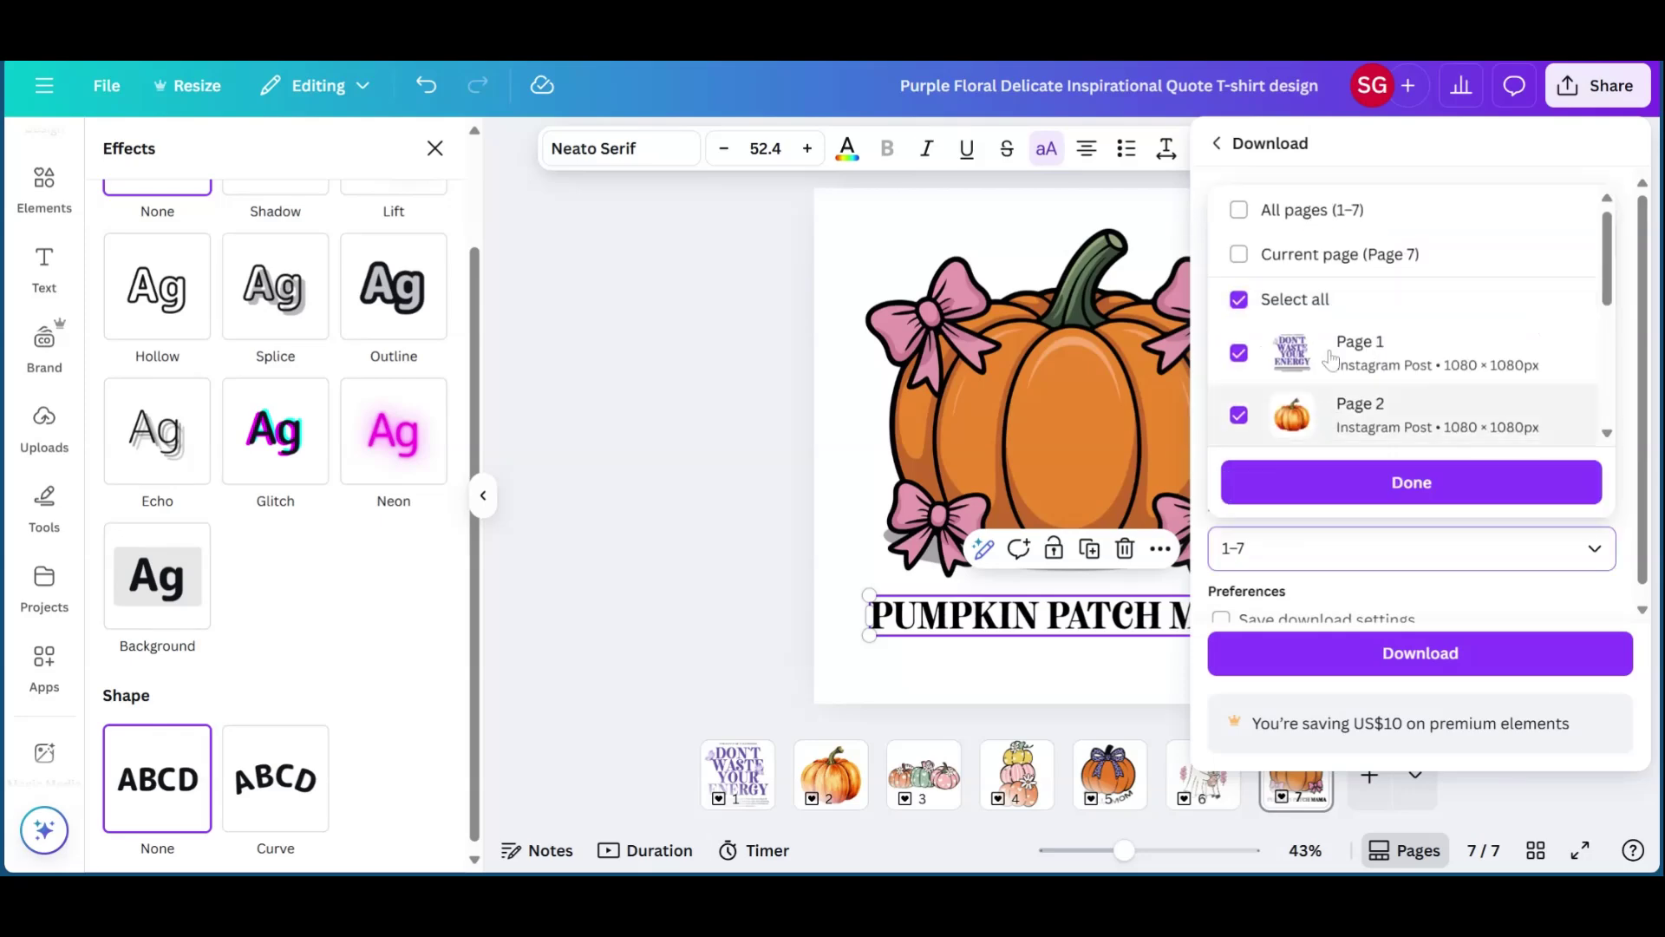
click(1296, 265)
click(1309, 484)
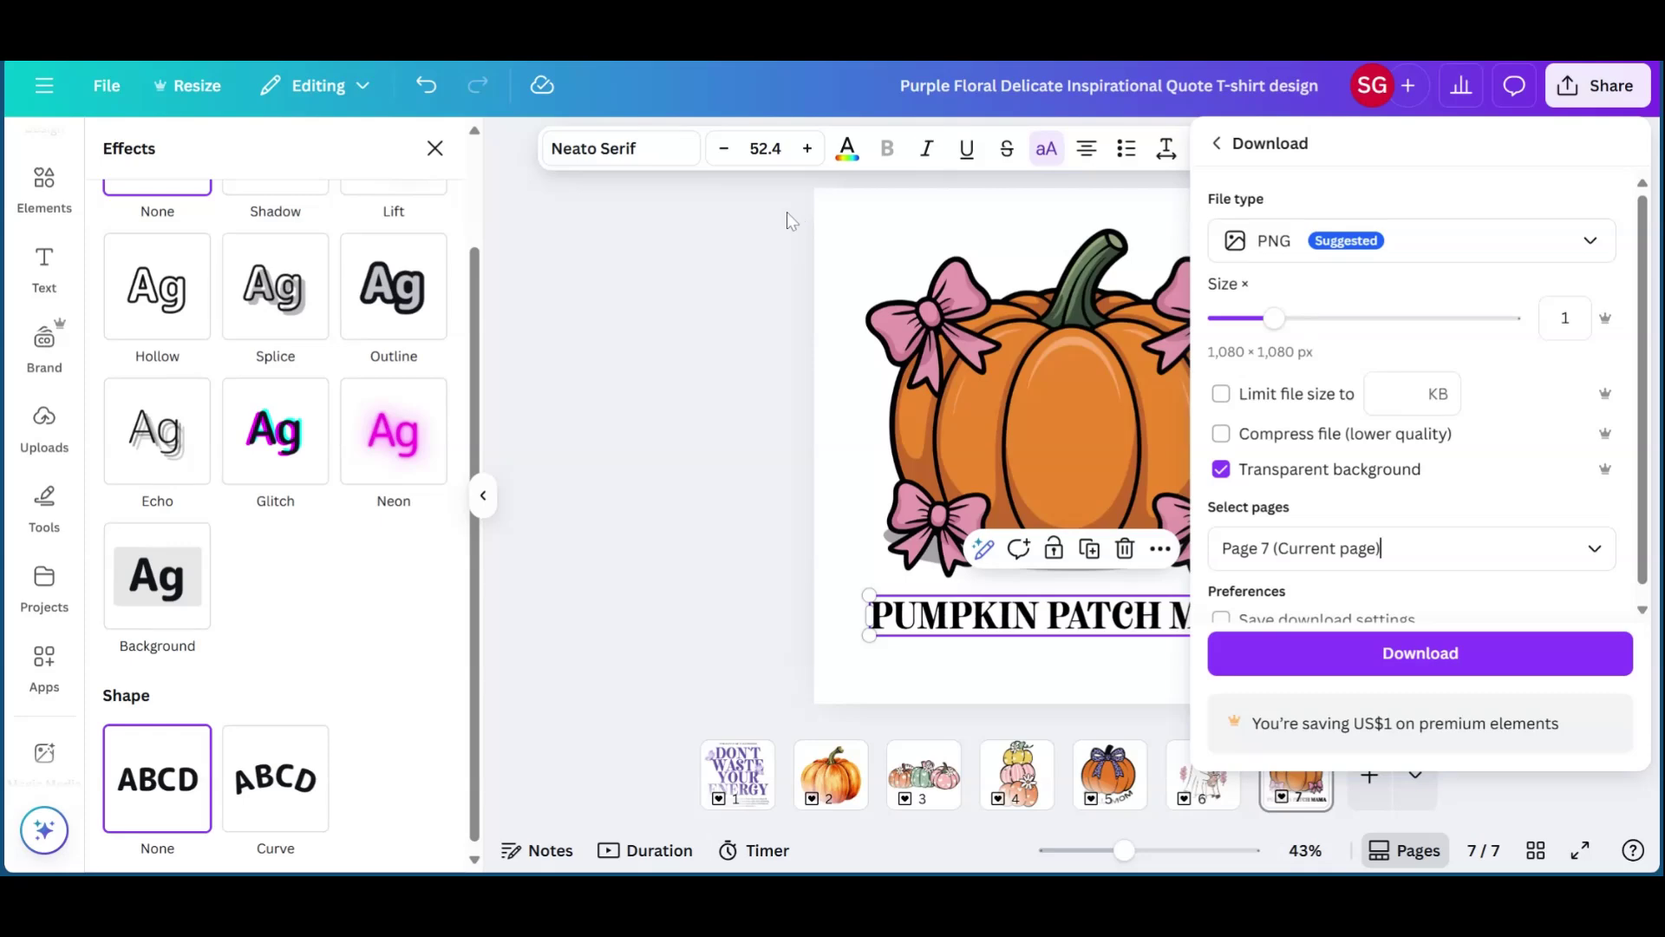
key(Escape)
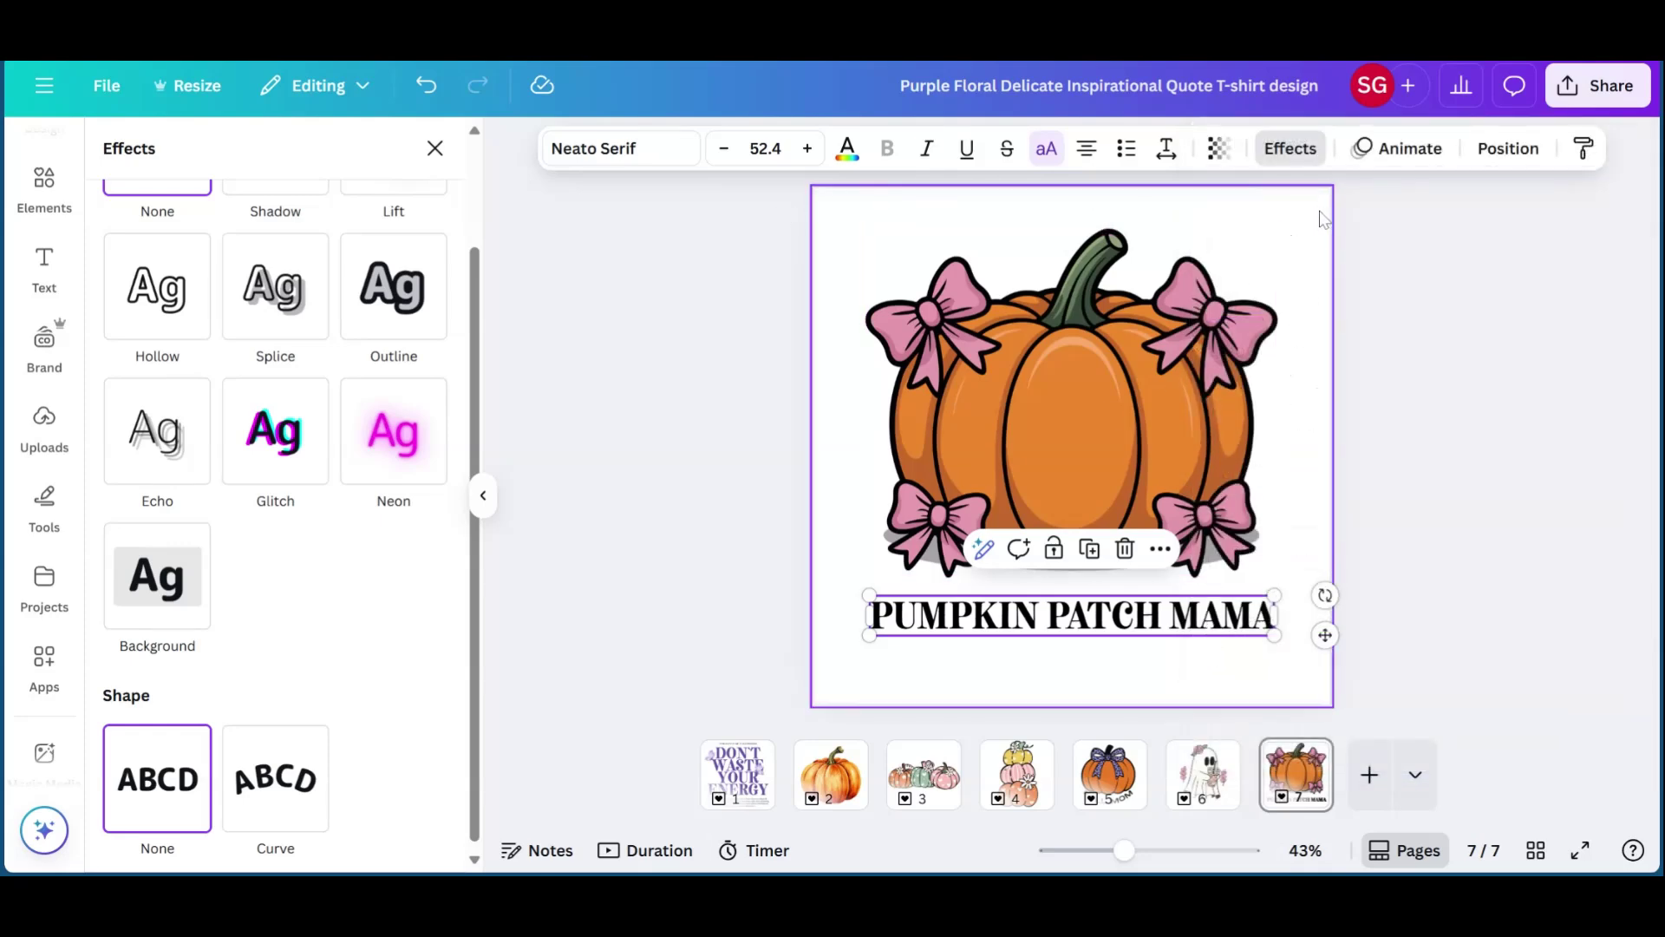
Select the pumpkin graphic, scroll through its recommended pumpkin graphics, then open a new browser tab.
click(1301, 606)
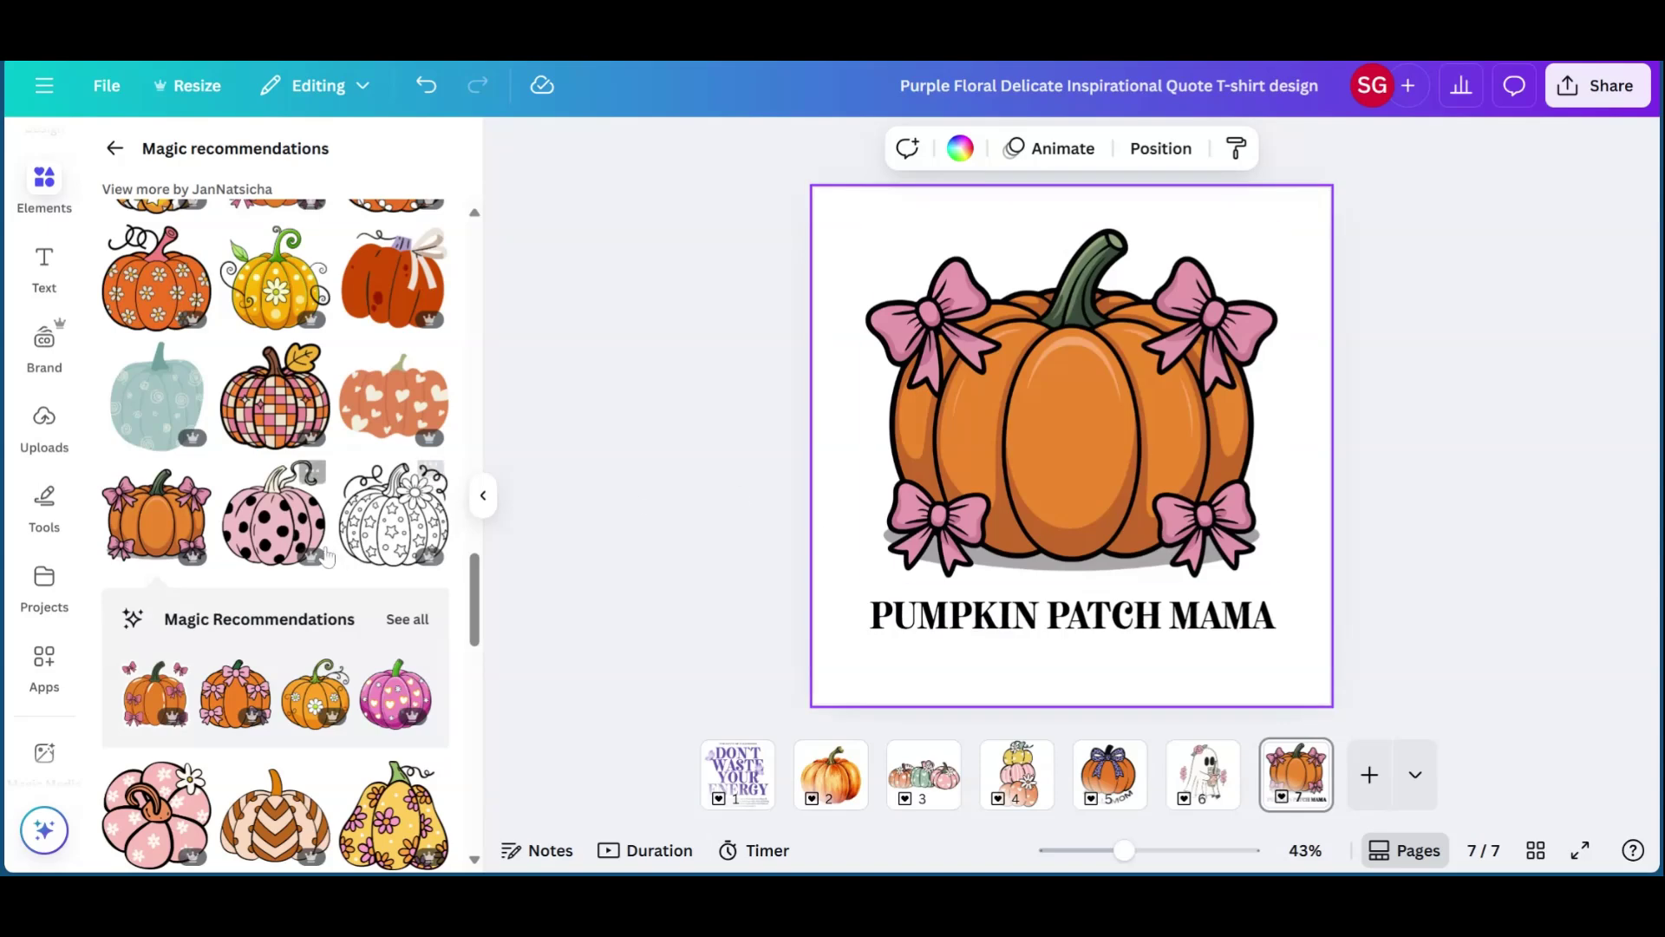
scroll(328, 555, down, 2)
scroll(328, 555, down, 5)
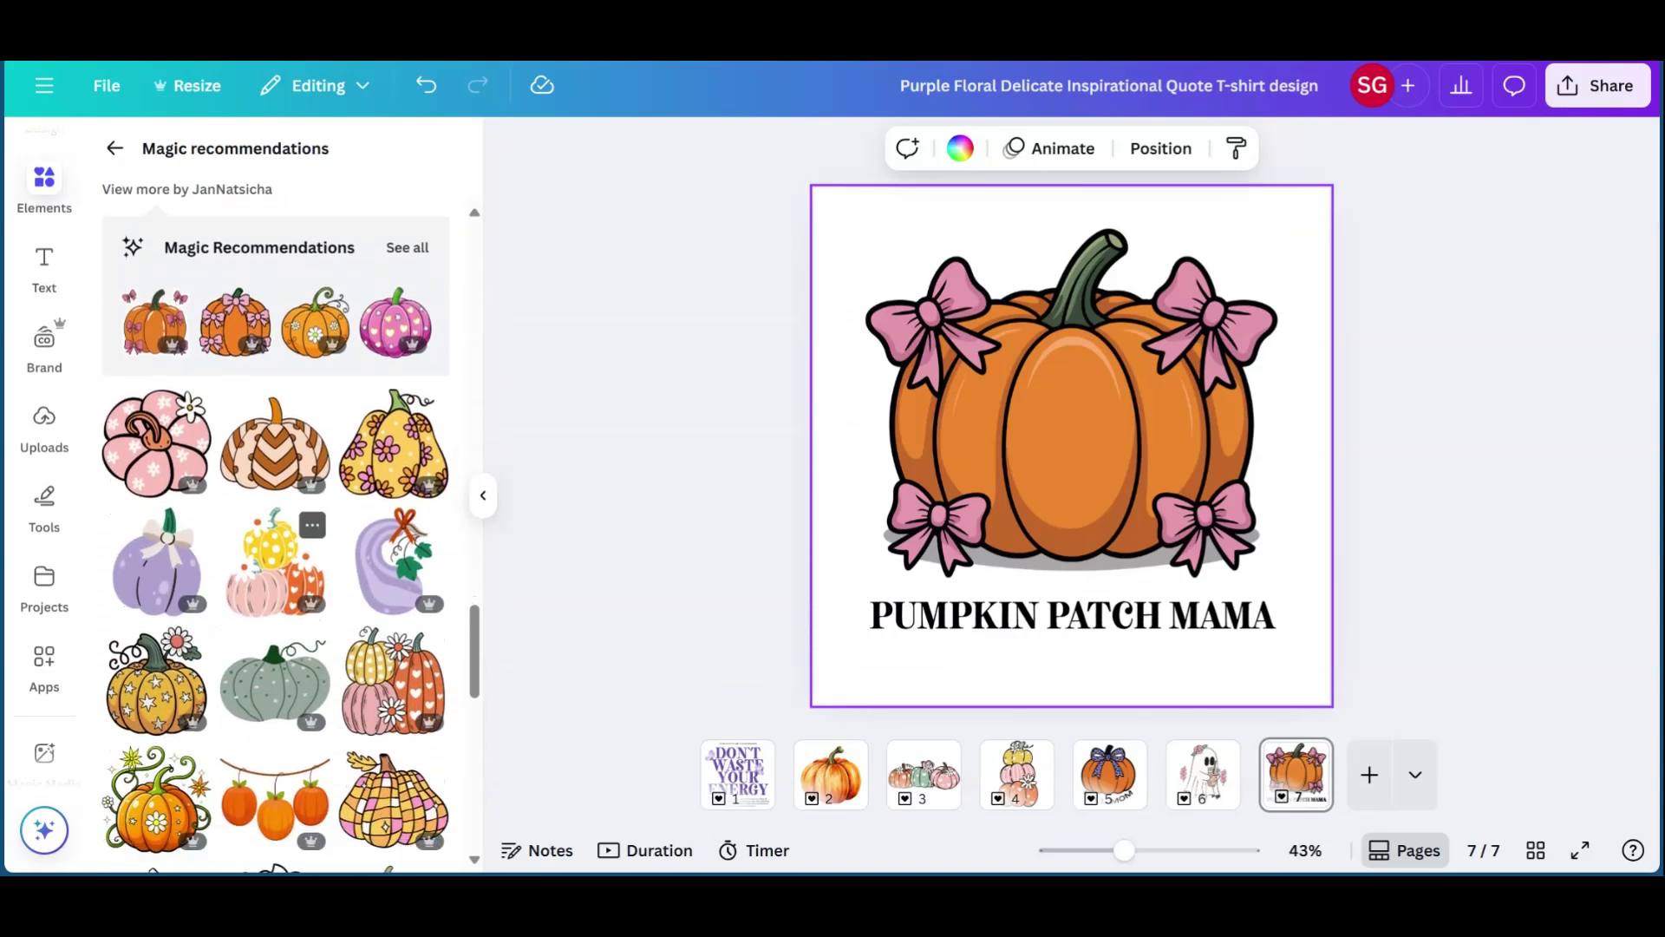
scroll(312, 555, down, 4)
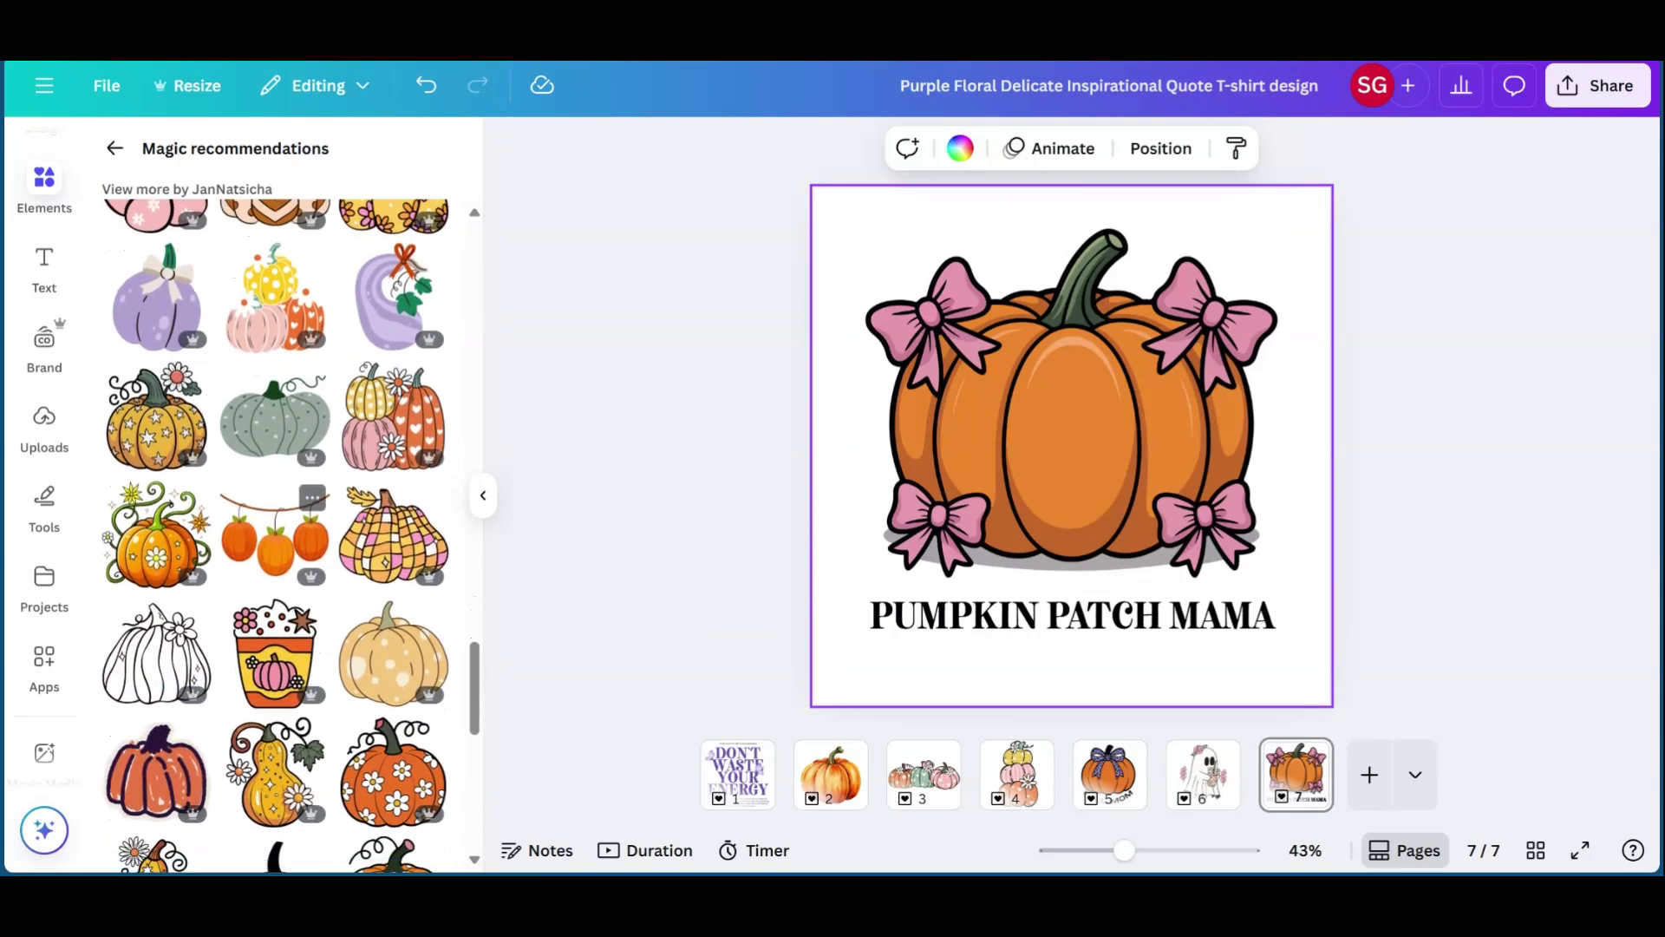
scroll(295, 555, down, 8)
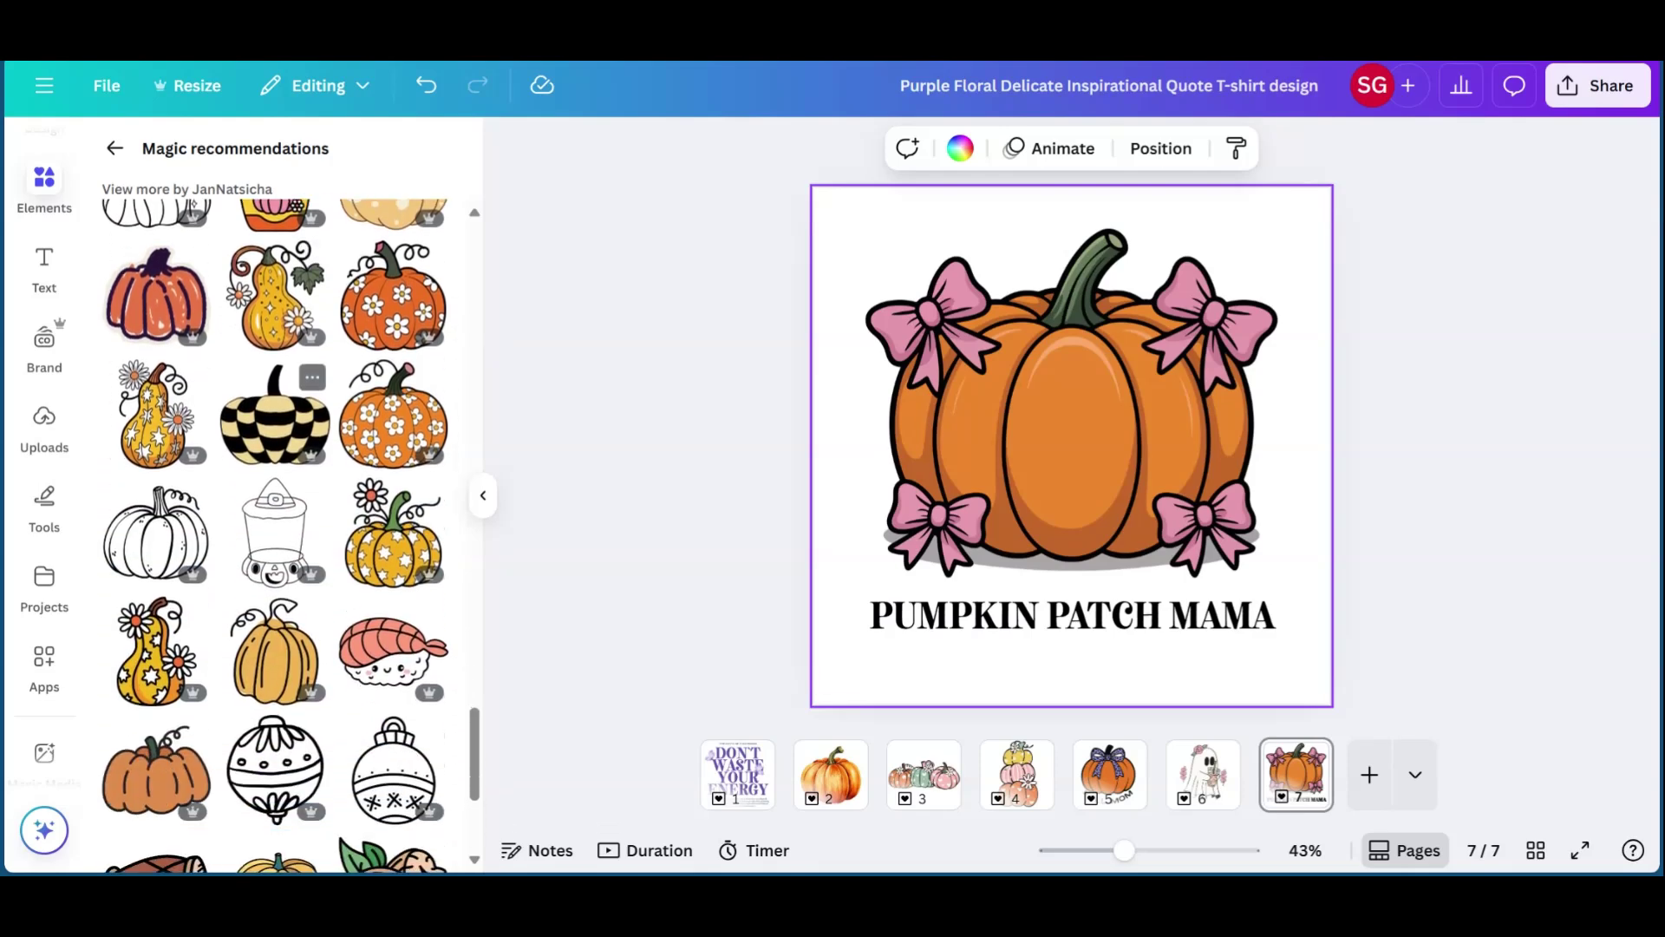
scroll(276, 564, down, 2)
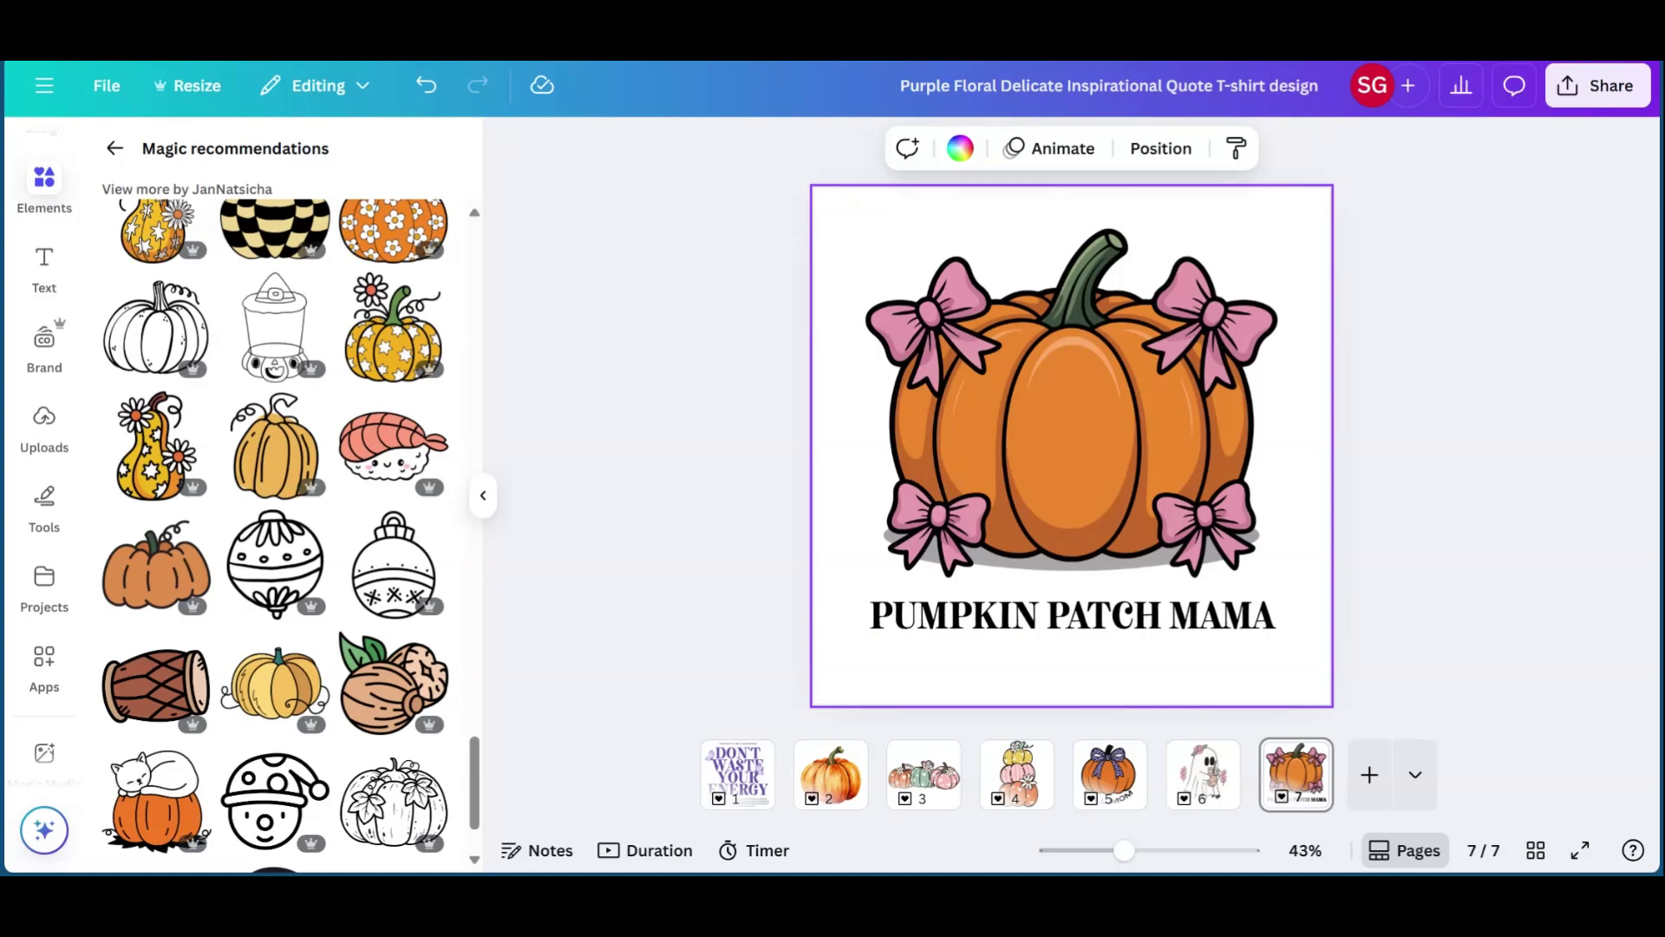
key(ctrl+t)
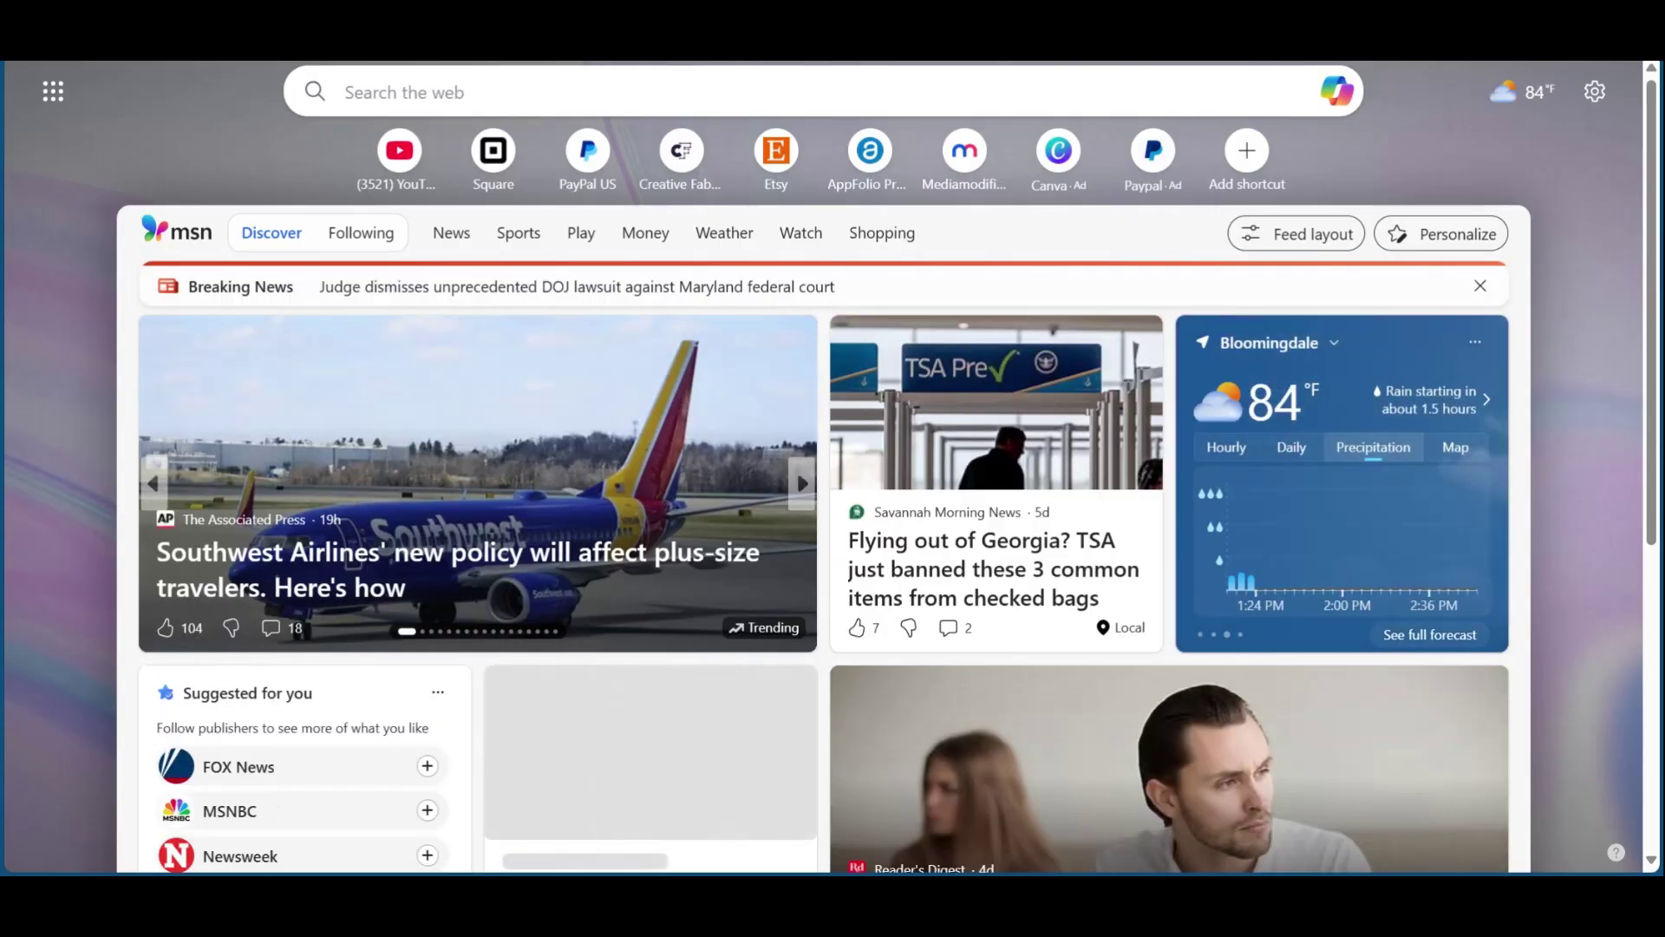
Go to Printify and sign in to the store account, retrying after the human check.
text(printi)
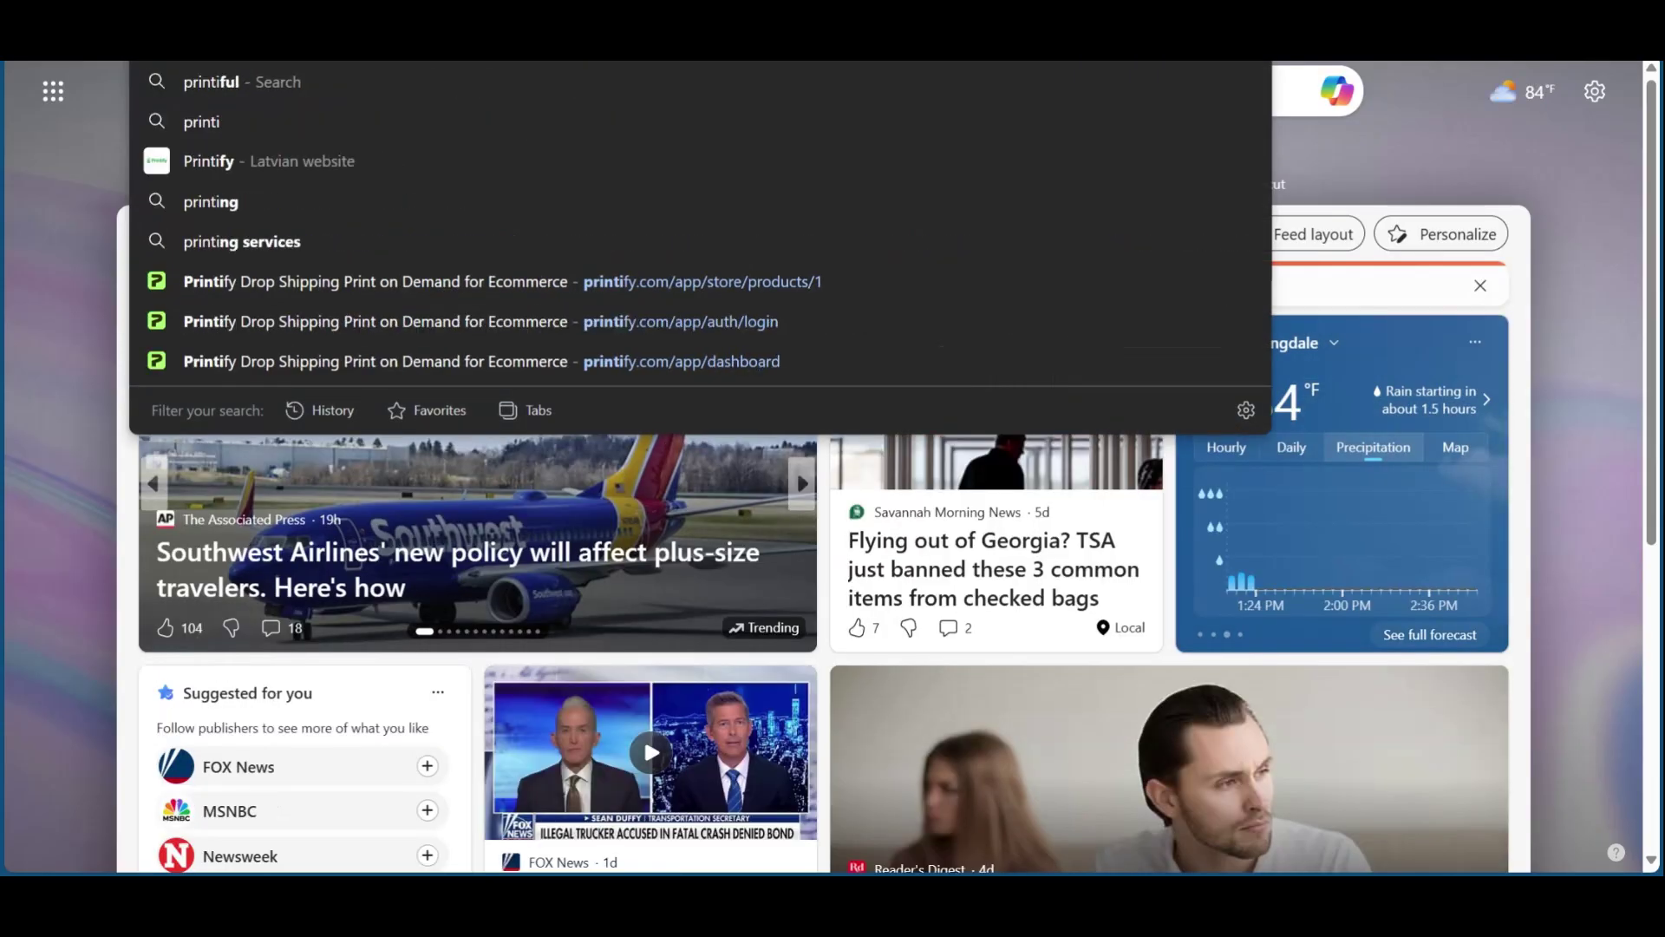
key(Return)
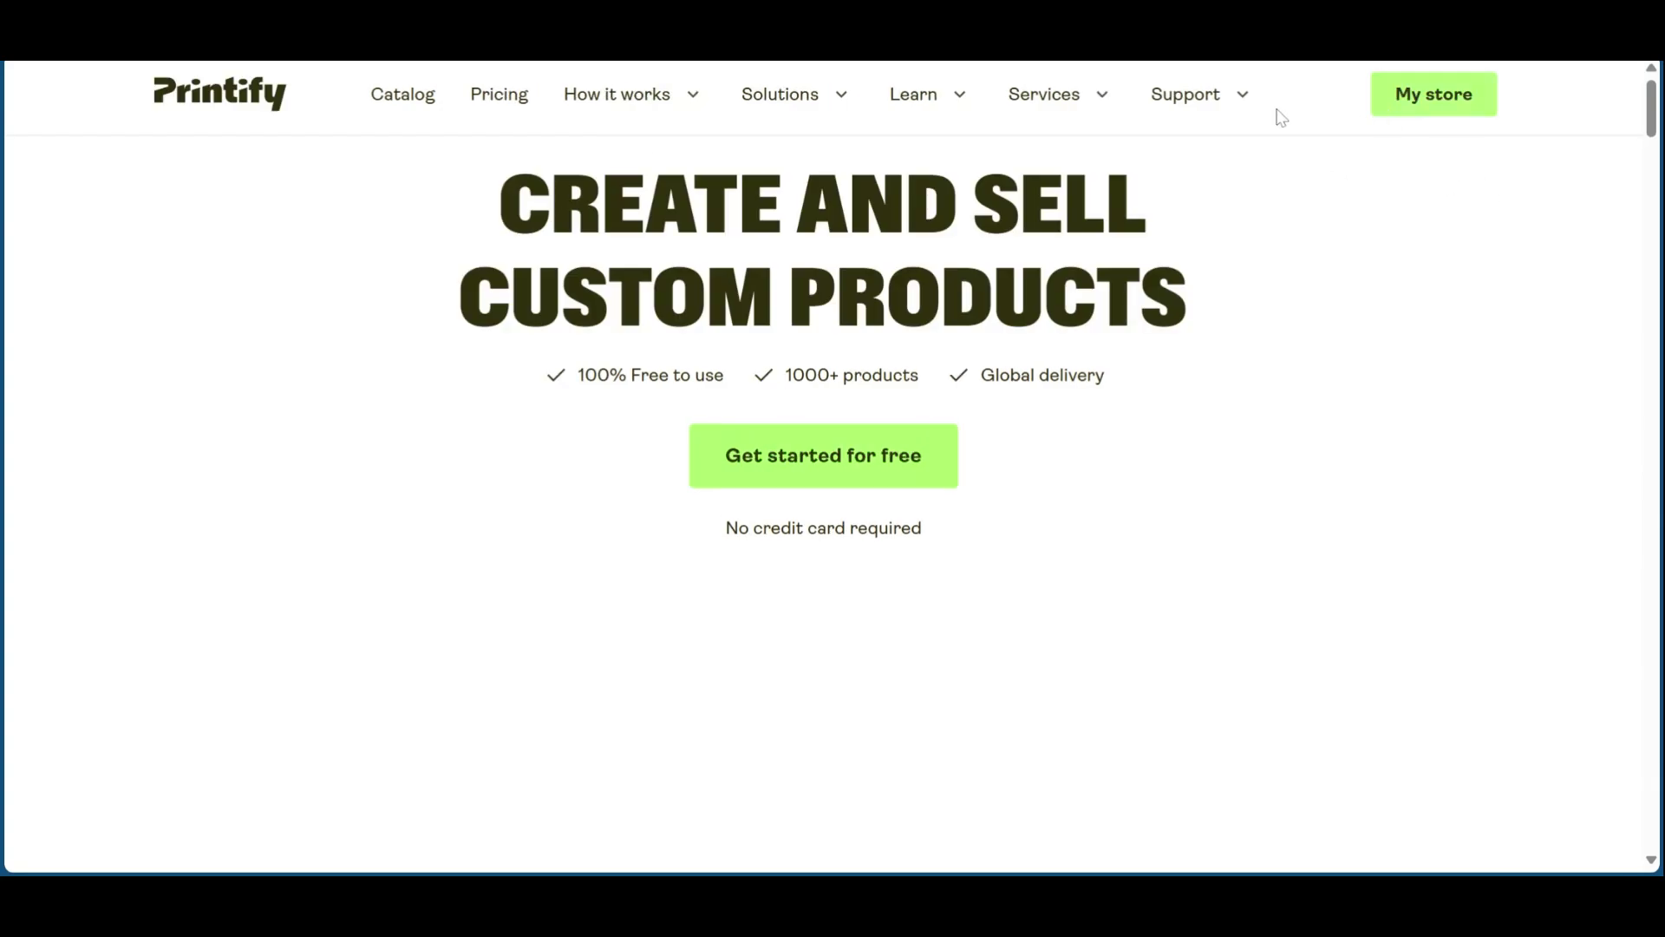
click(1401, 101)
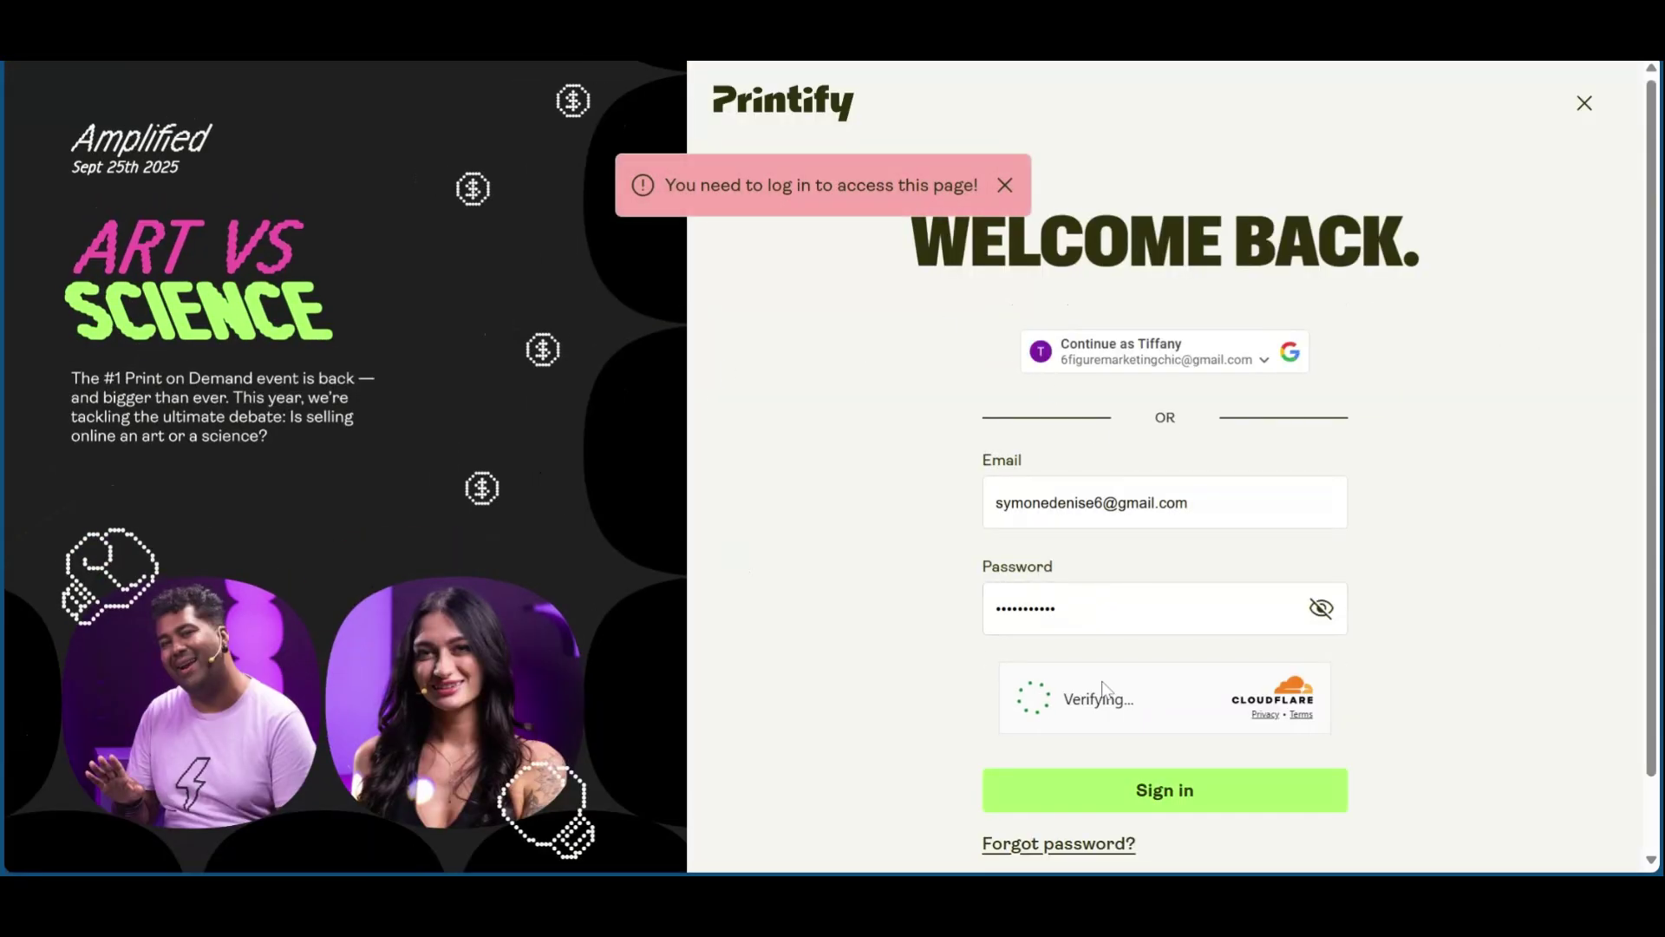
click(1106, 791)
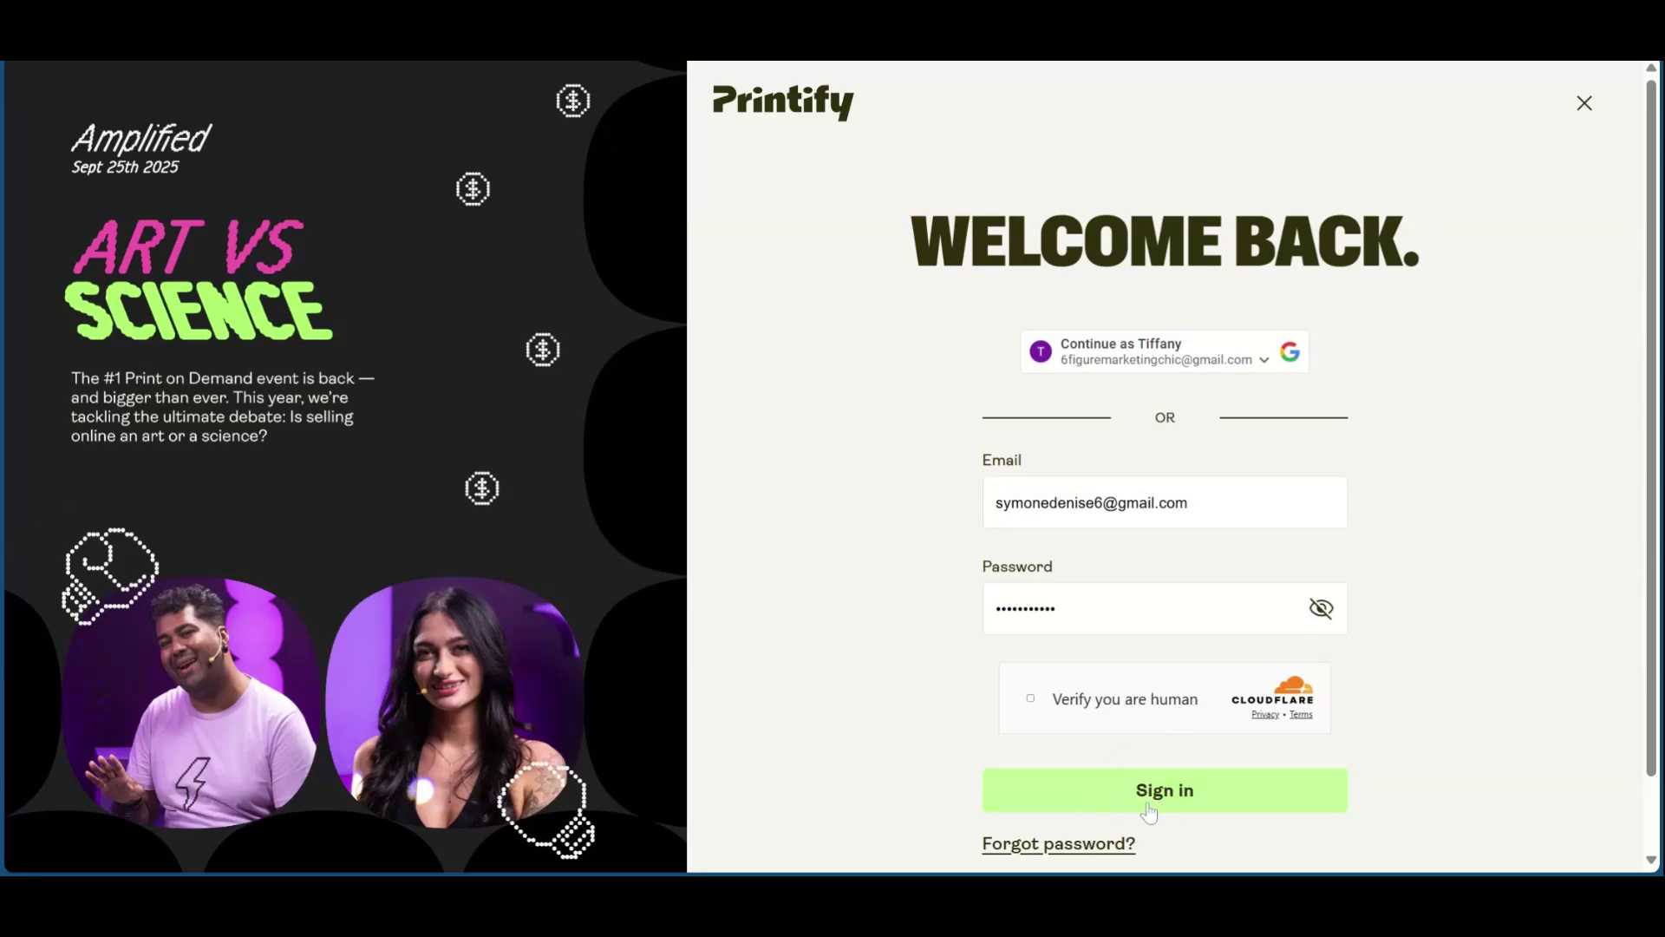
click(1161, 802)
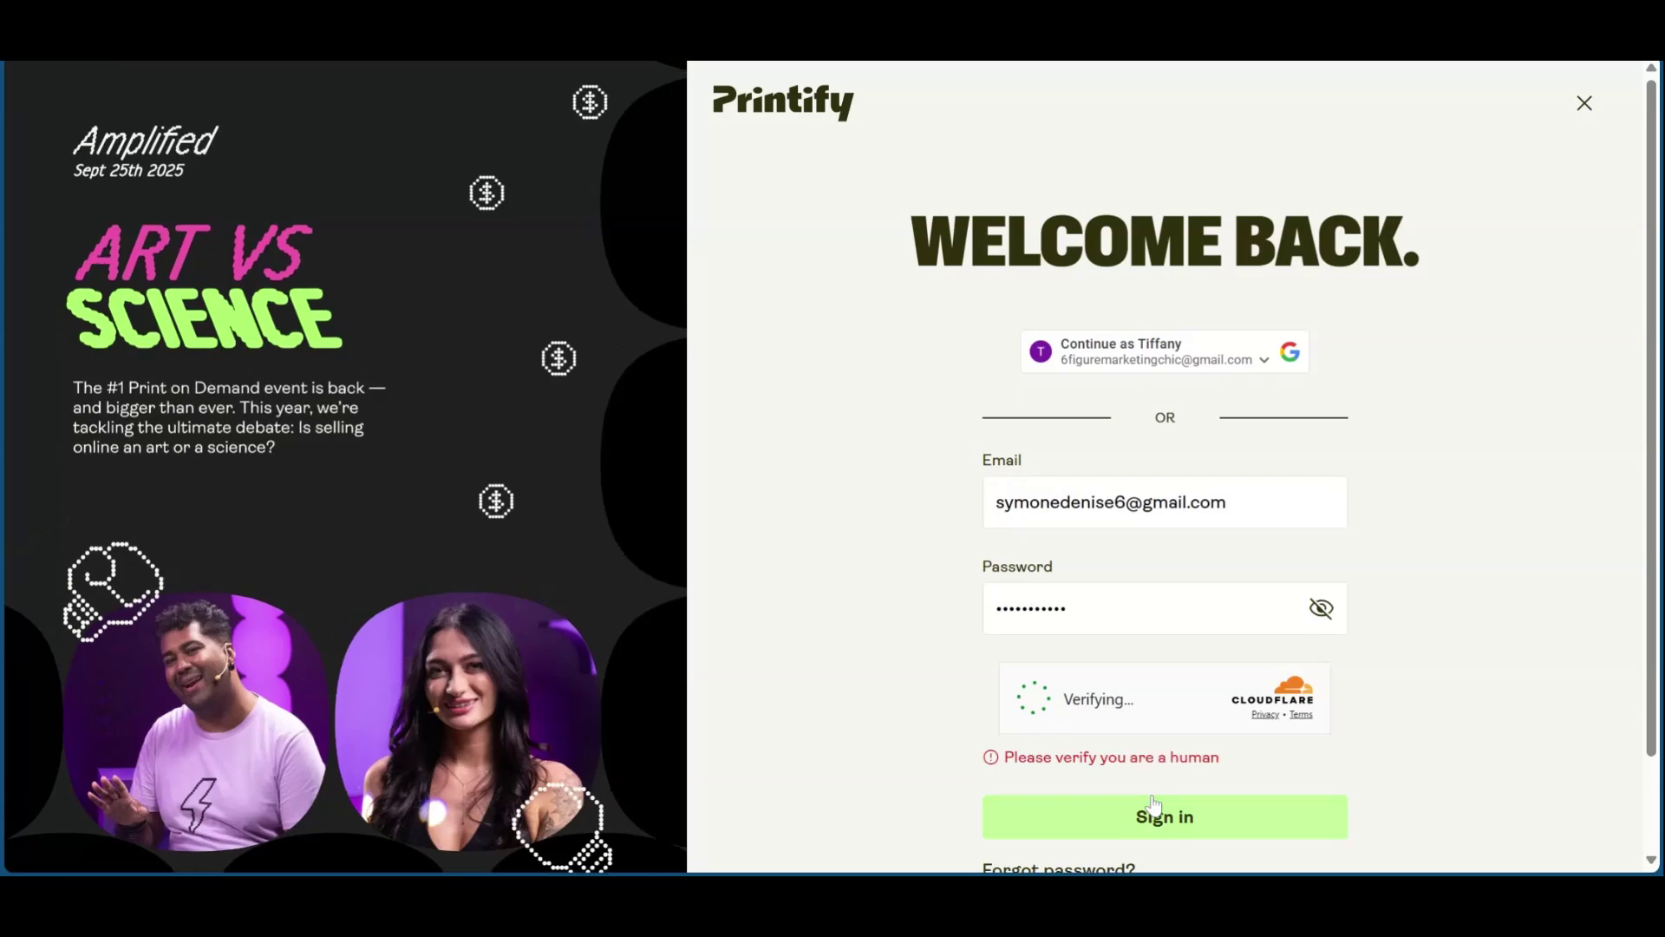
click(1147, 824)
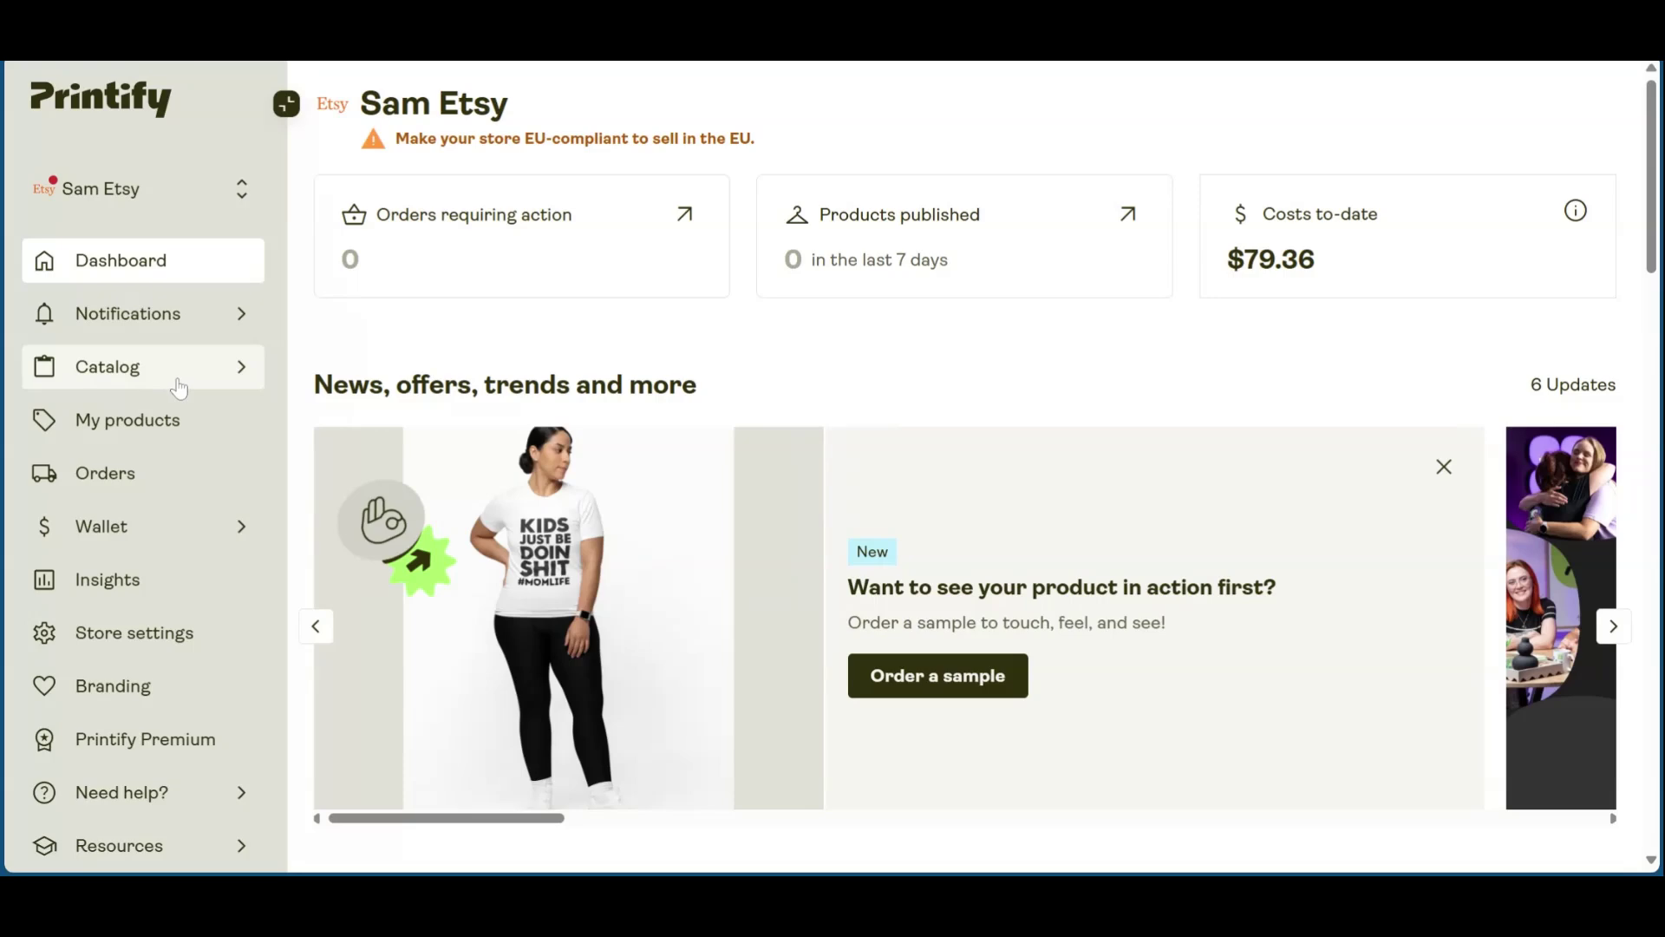
Choose the Unisex Softstyle T-Shirt from Men's Clothing > T-shirts and start designing it.
mouse_move(174, 382)
click(562, 422)
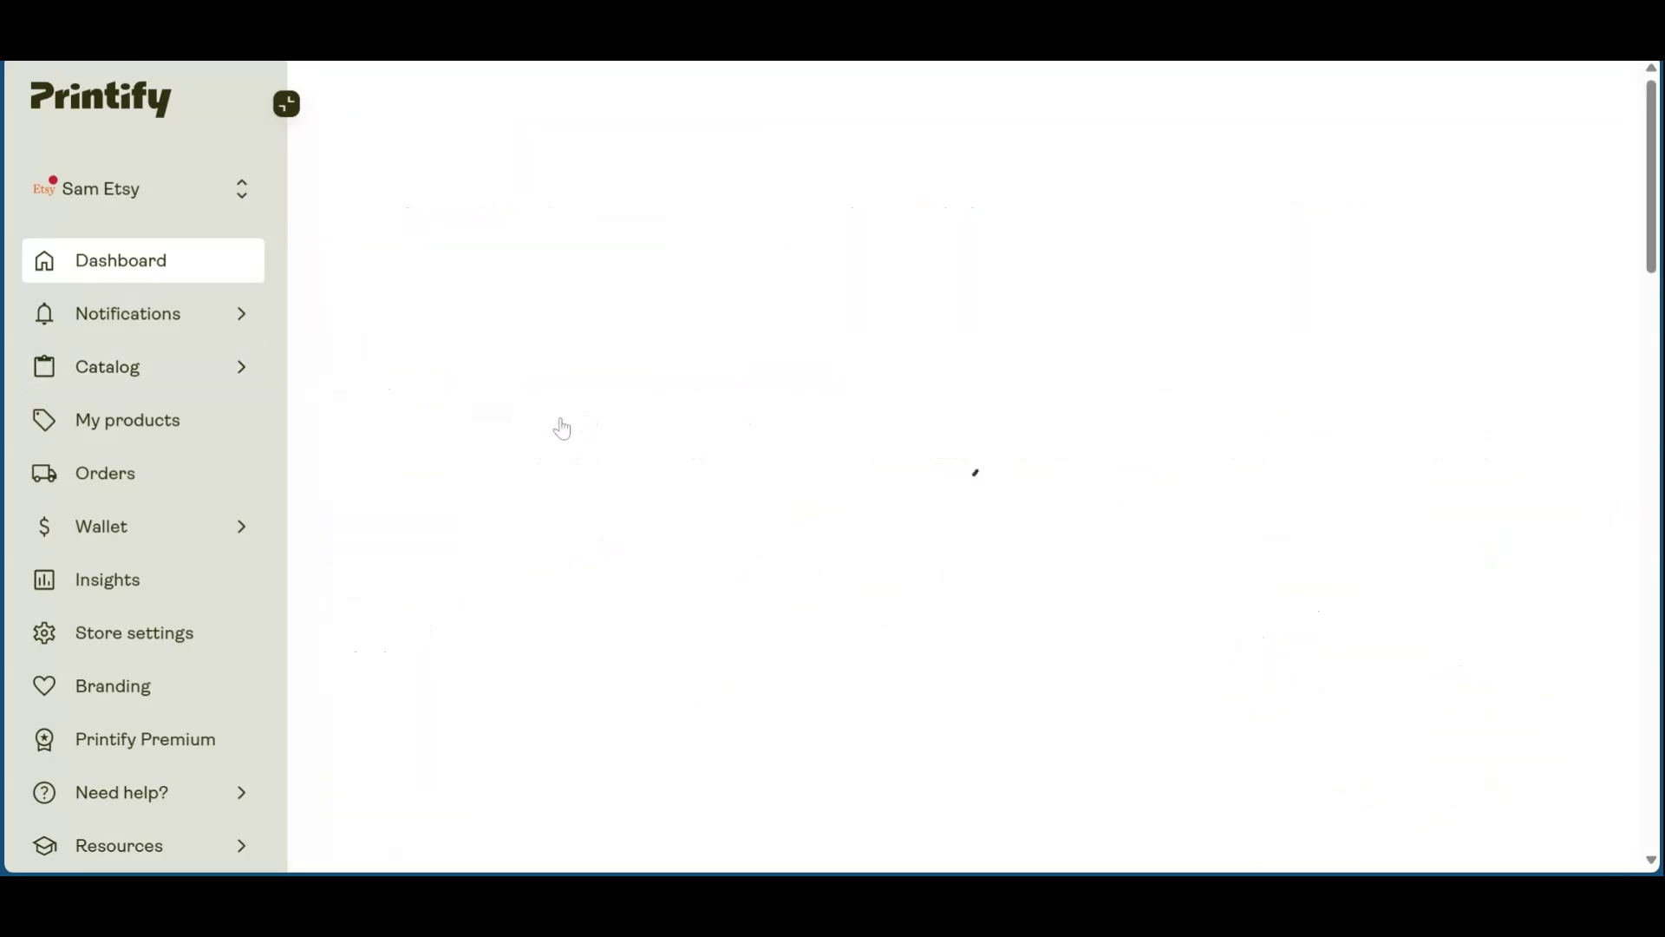
scroll(682, 393, down, 4)
scroll(683, 393, down, 2)
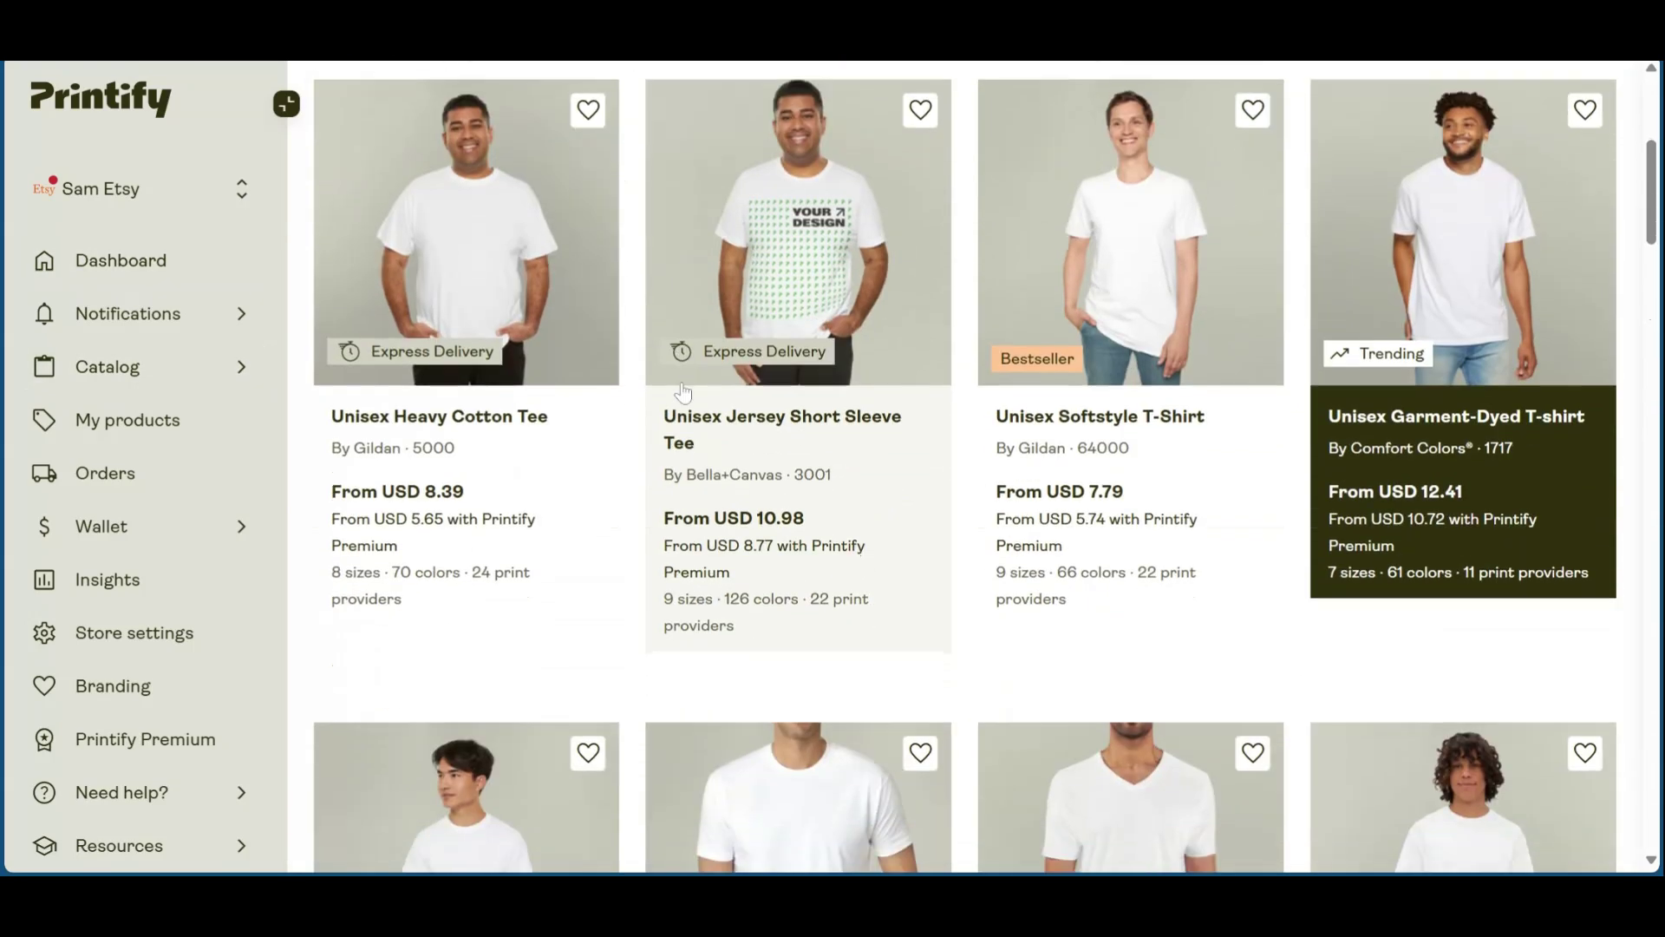
click(1055, 416)
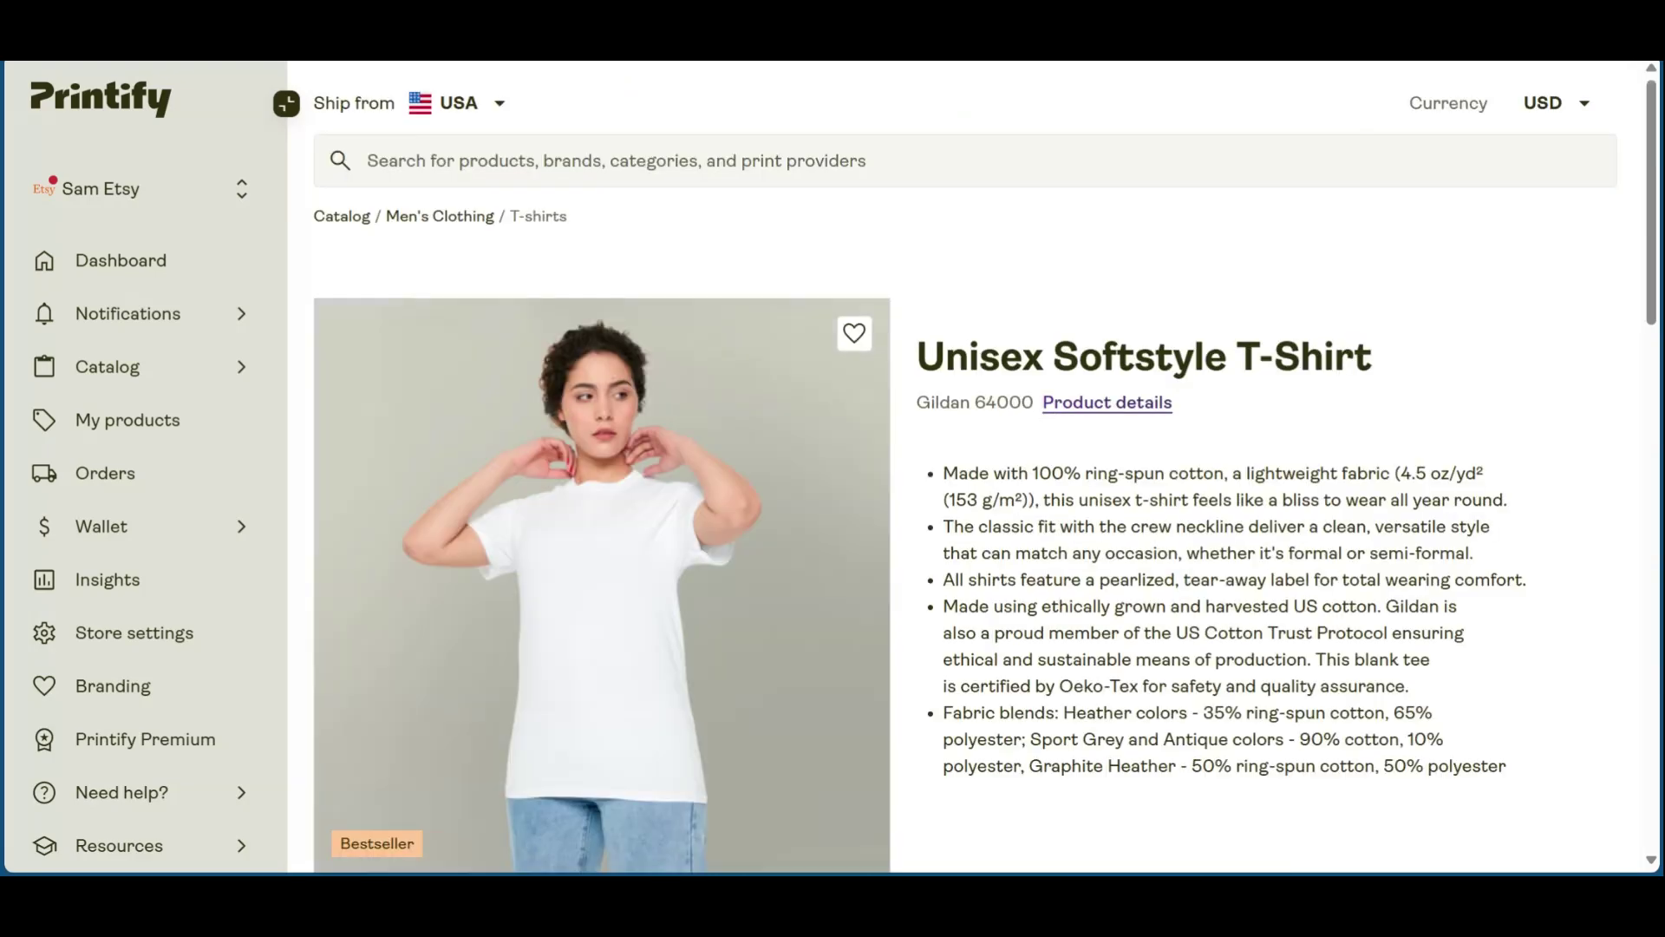
scroll(917, 558, down, 4)
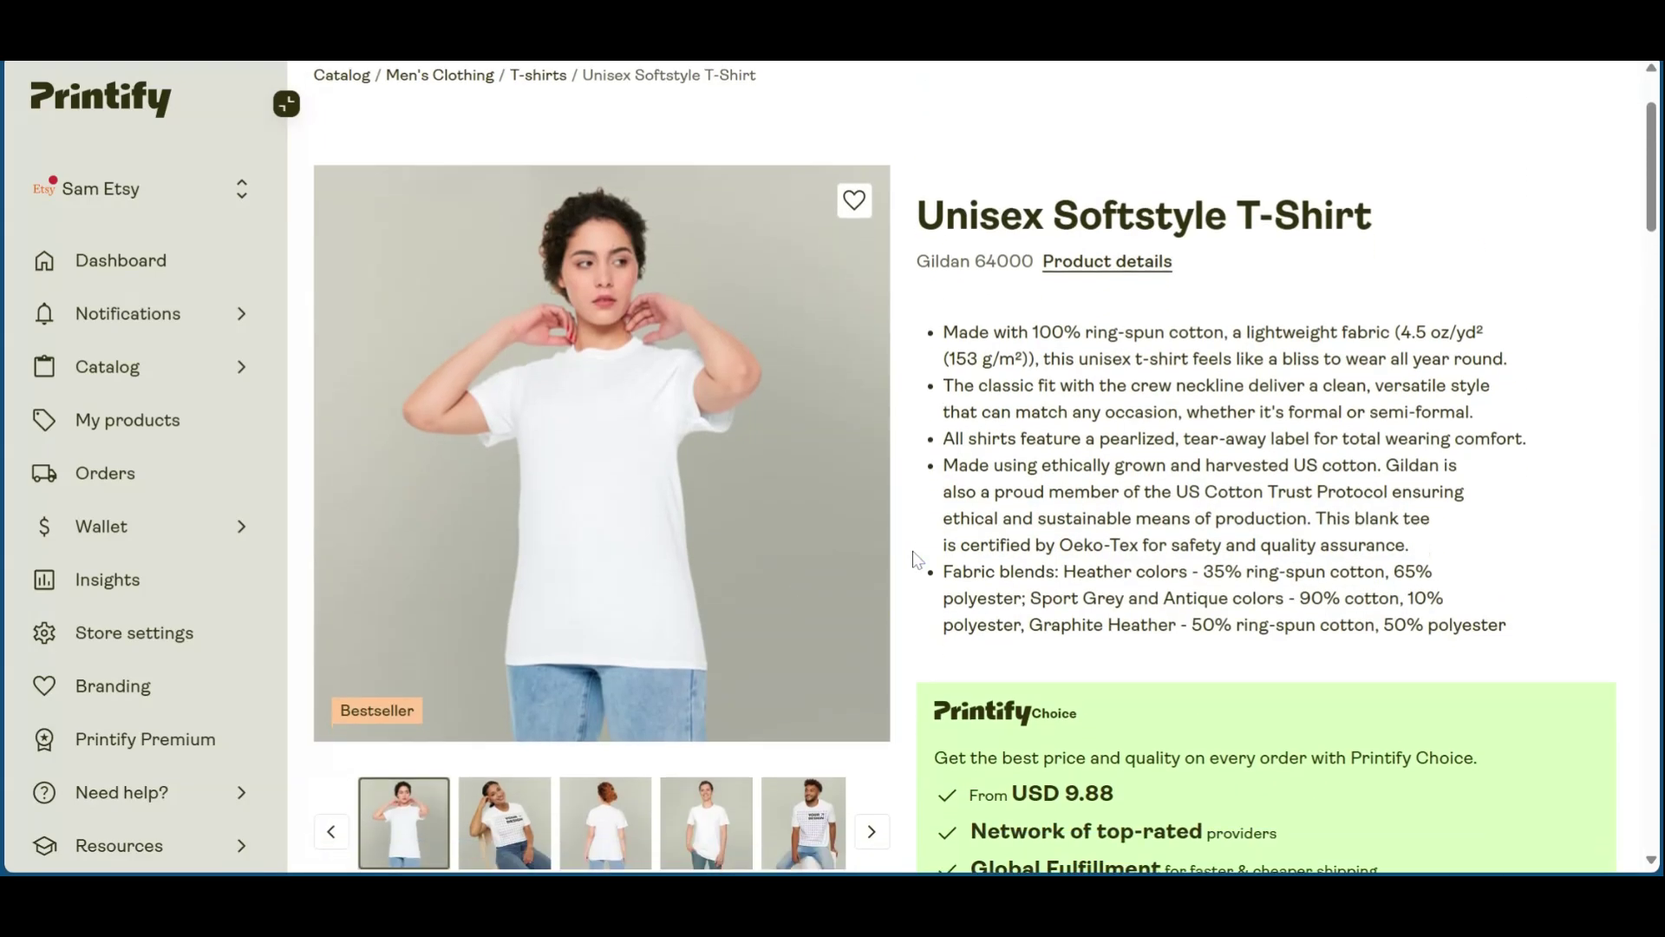
scroll(917, 558, down, 8)
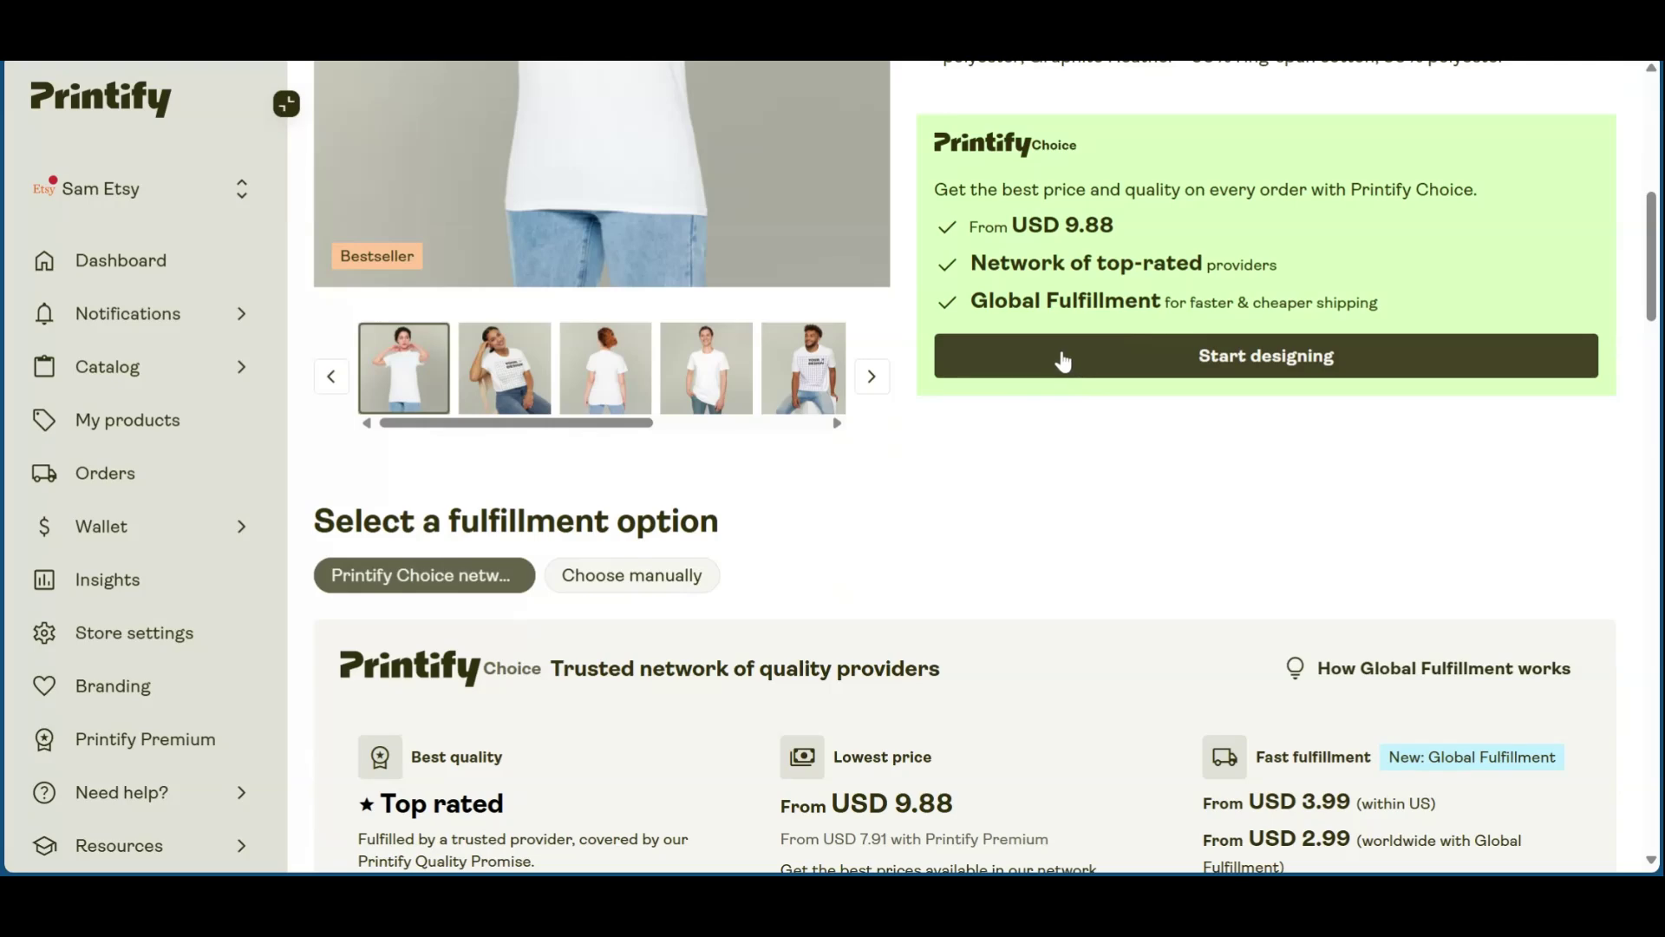
click(1062, 361)
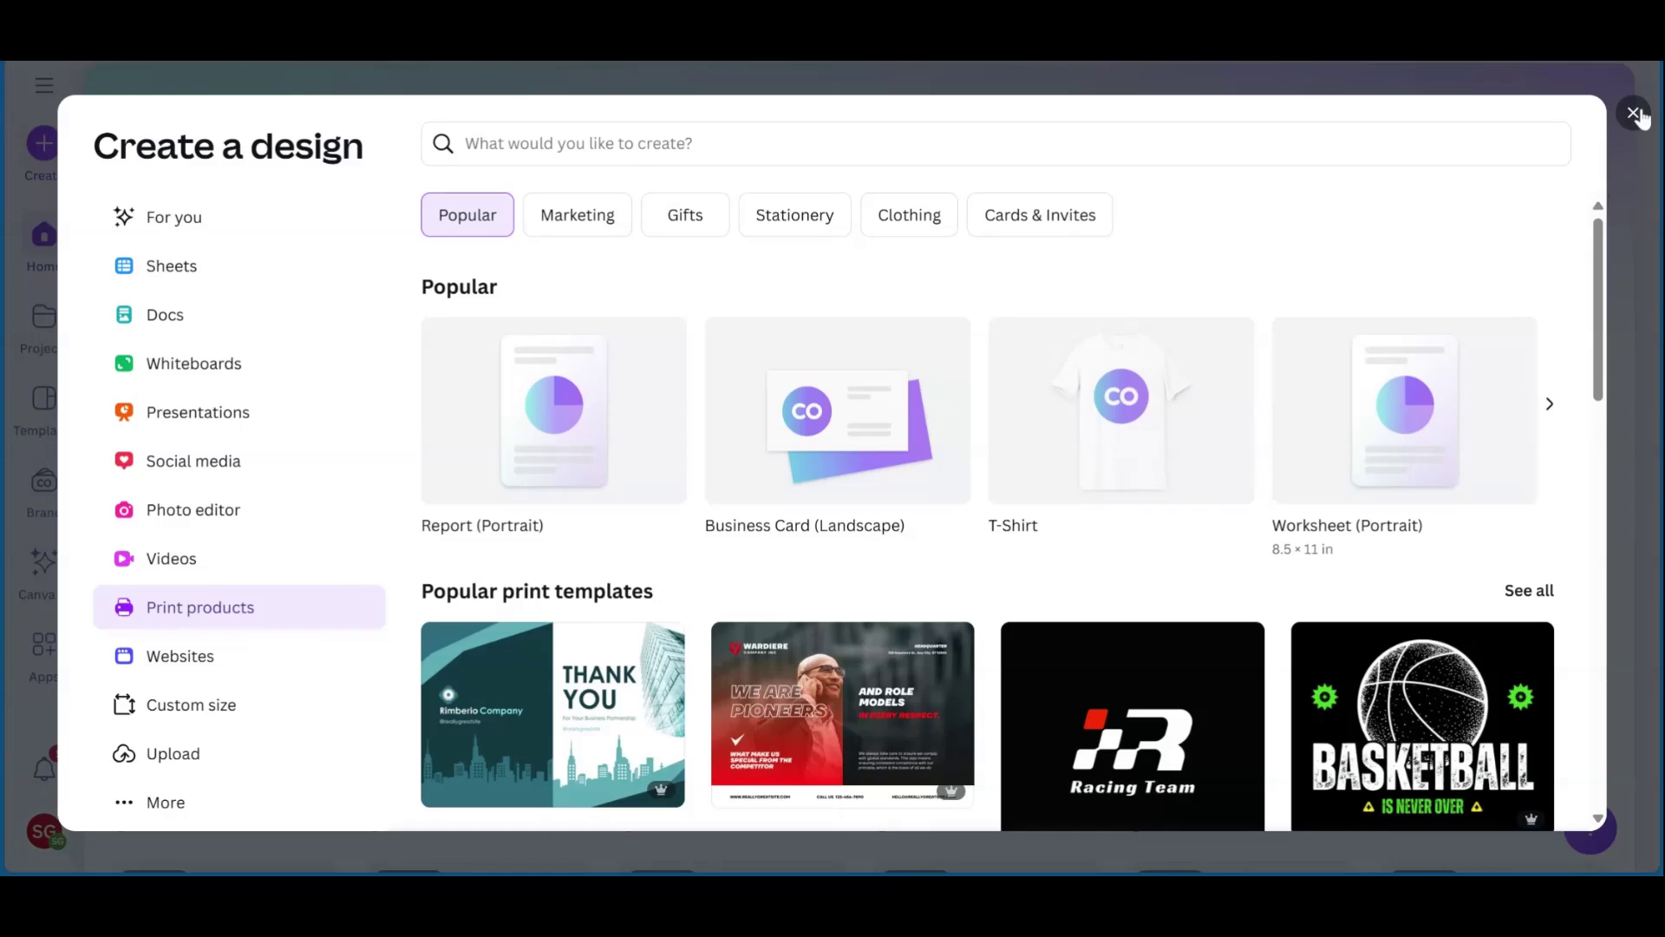
Create a Custom size blank Canva design of 3852 × 4398 px.
click(1639, 115)
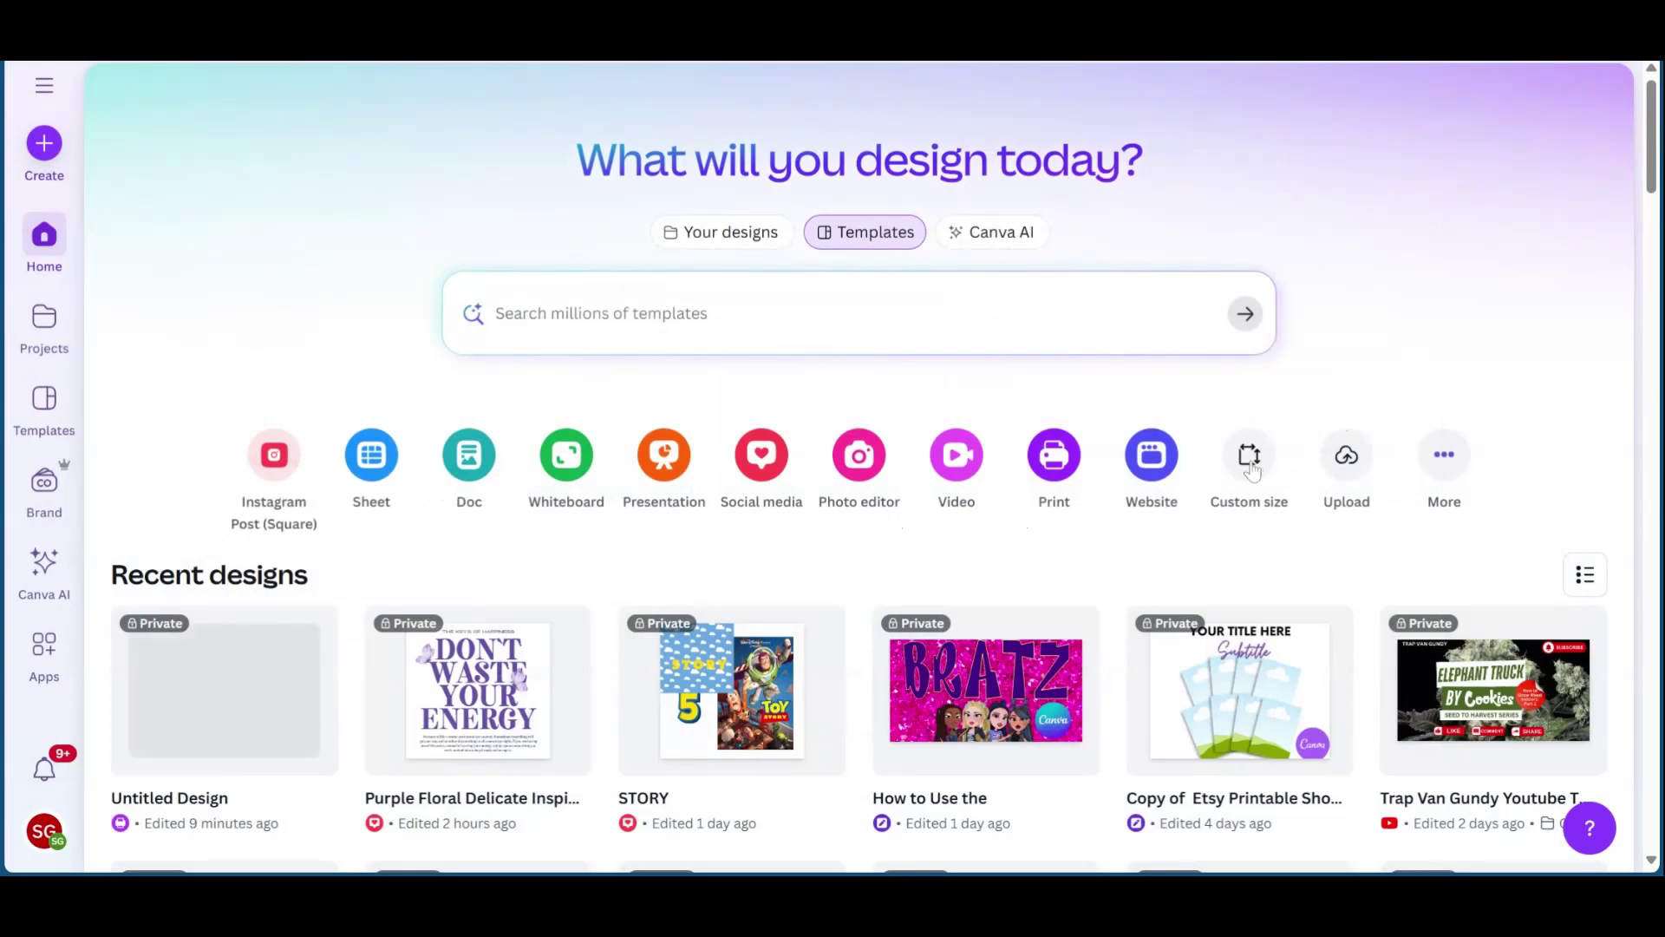
click(1254, 463)
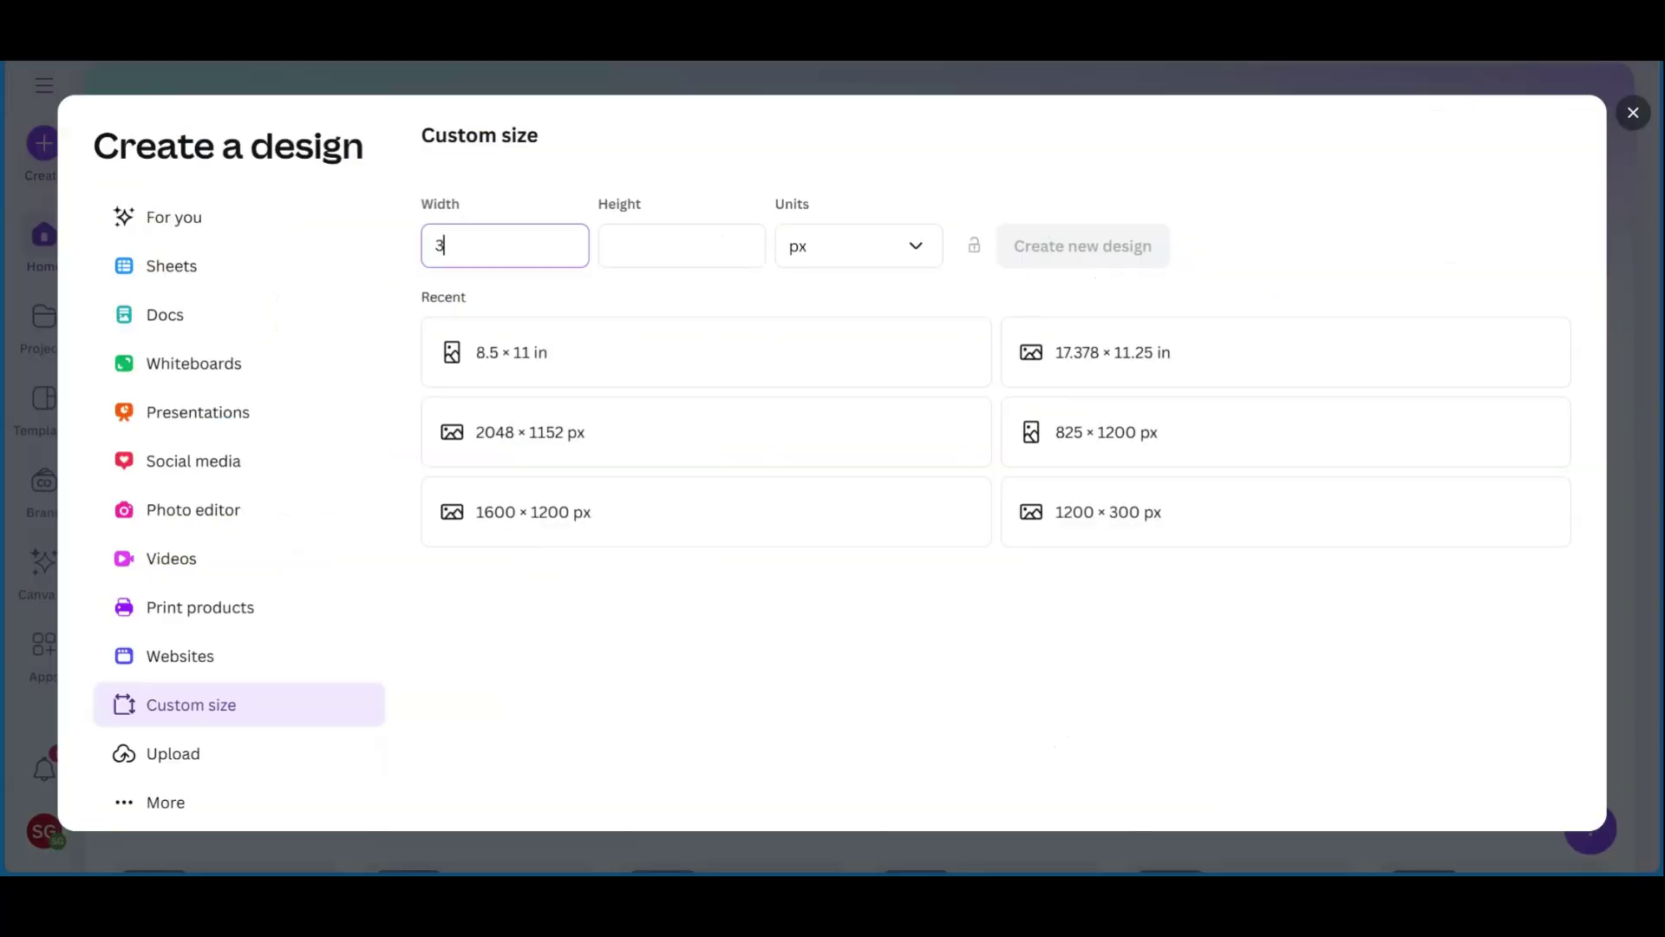
text(2)
click(716, 236)
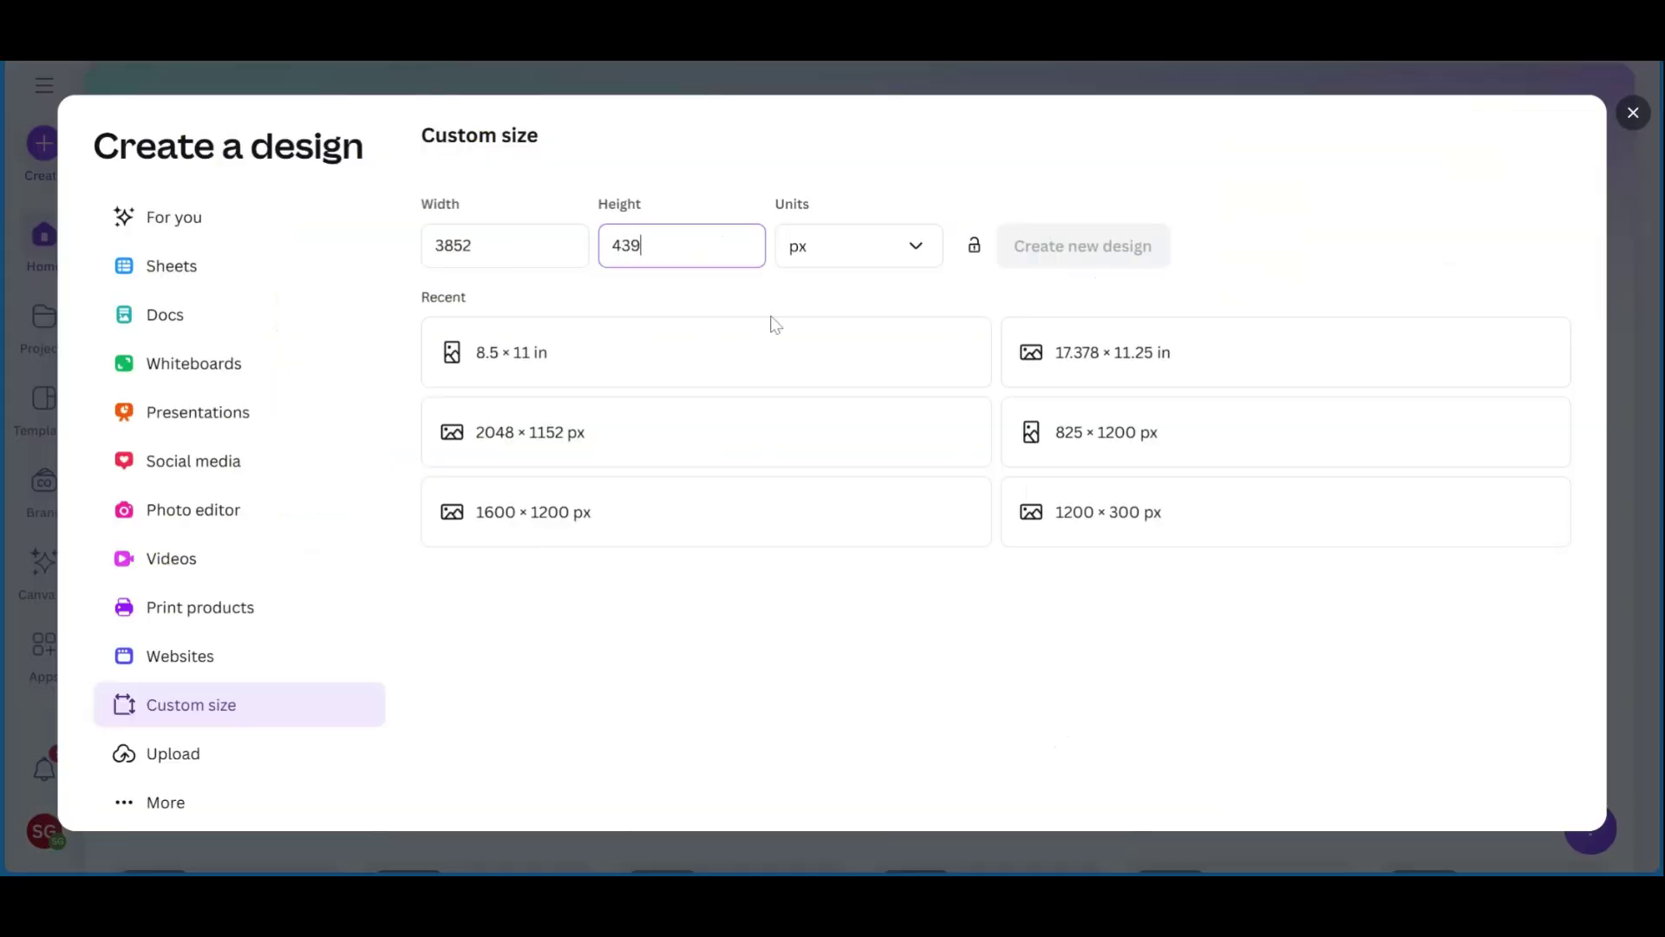
click(1046, 247)
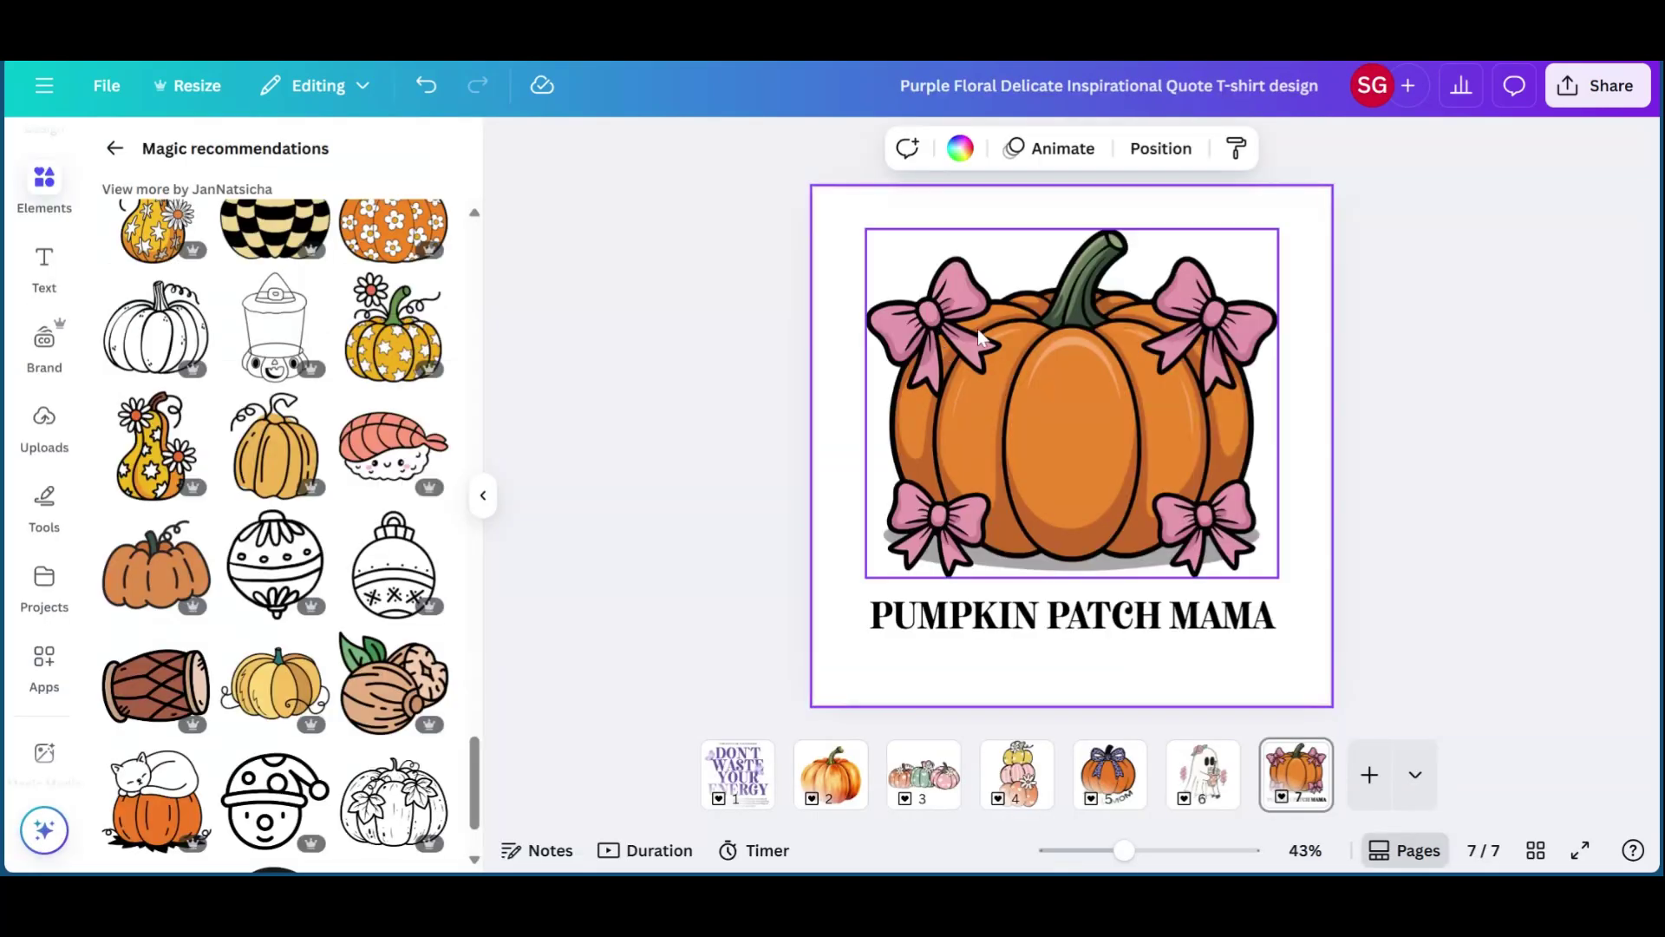
Group the pumpkin with its title and paste the group into the new design.
drag(825, 234, 1167, 644)
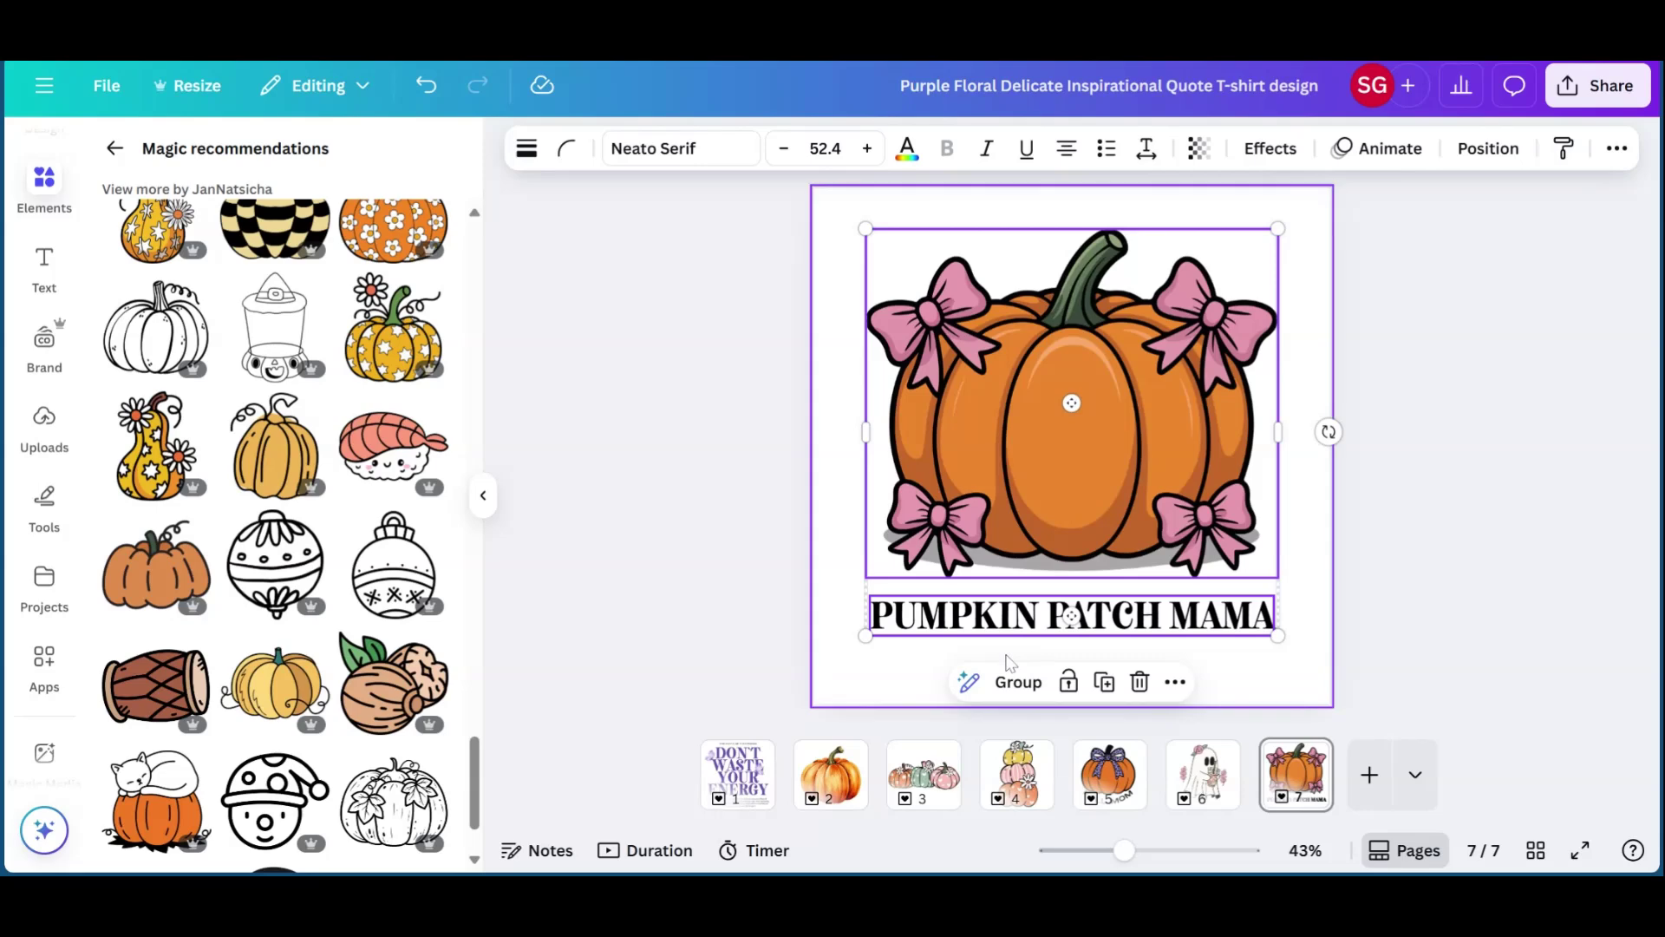
click(1018, 682)
right_click(1052, 428)
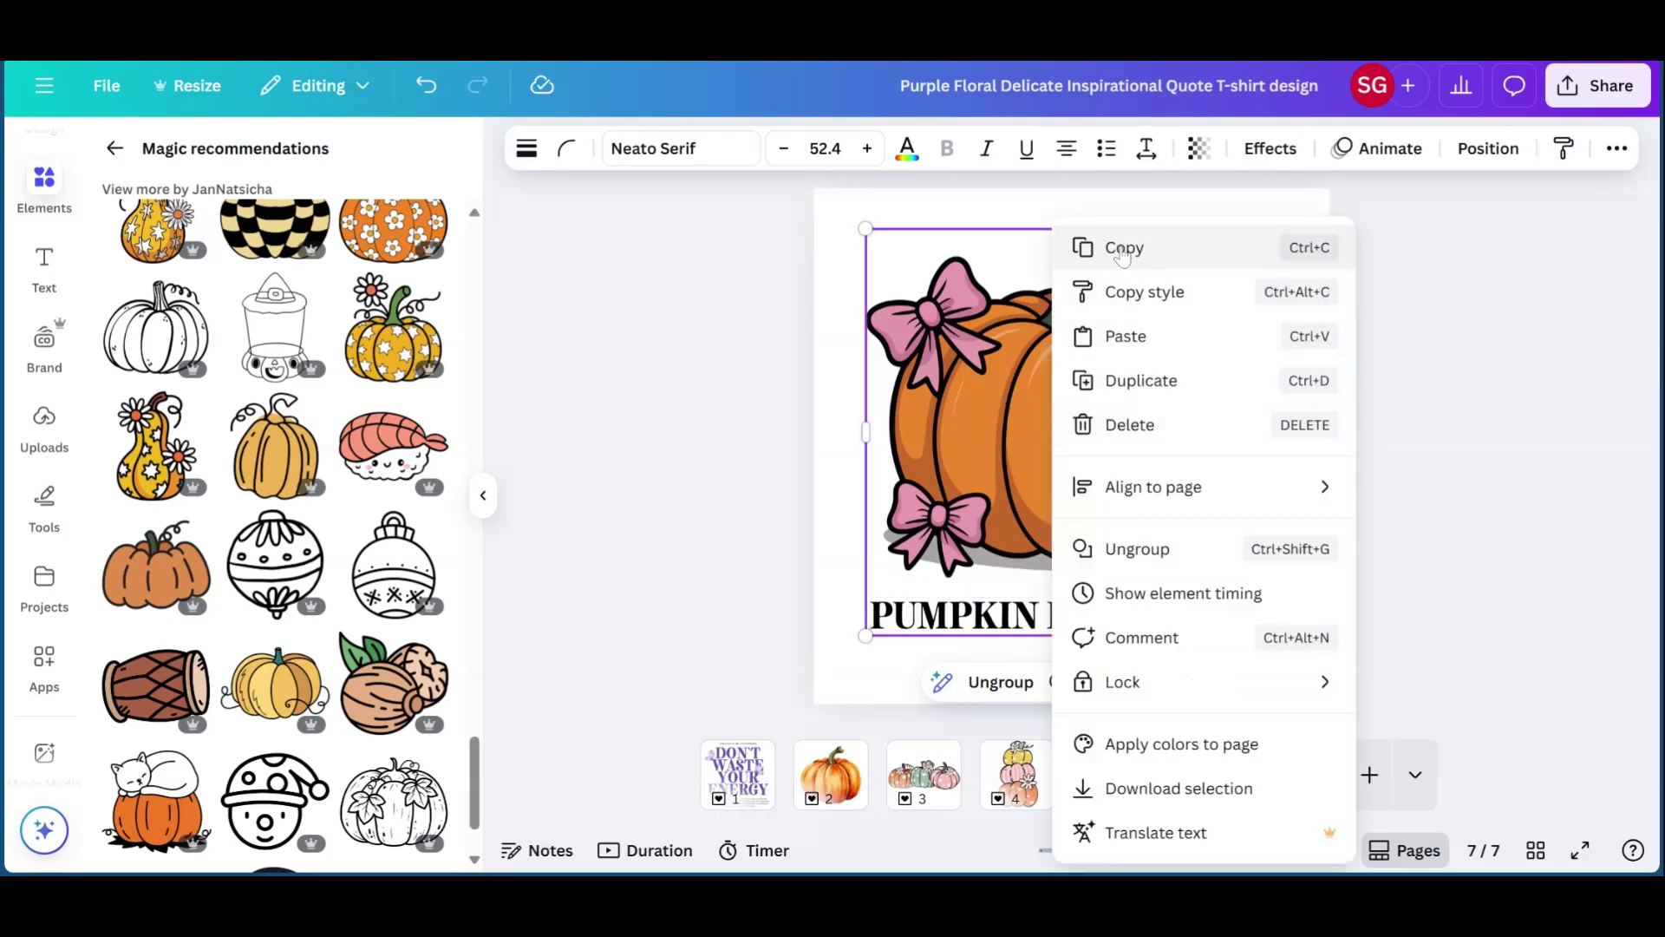
click(1122, 252)
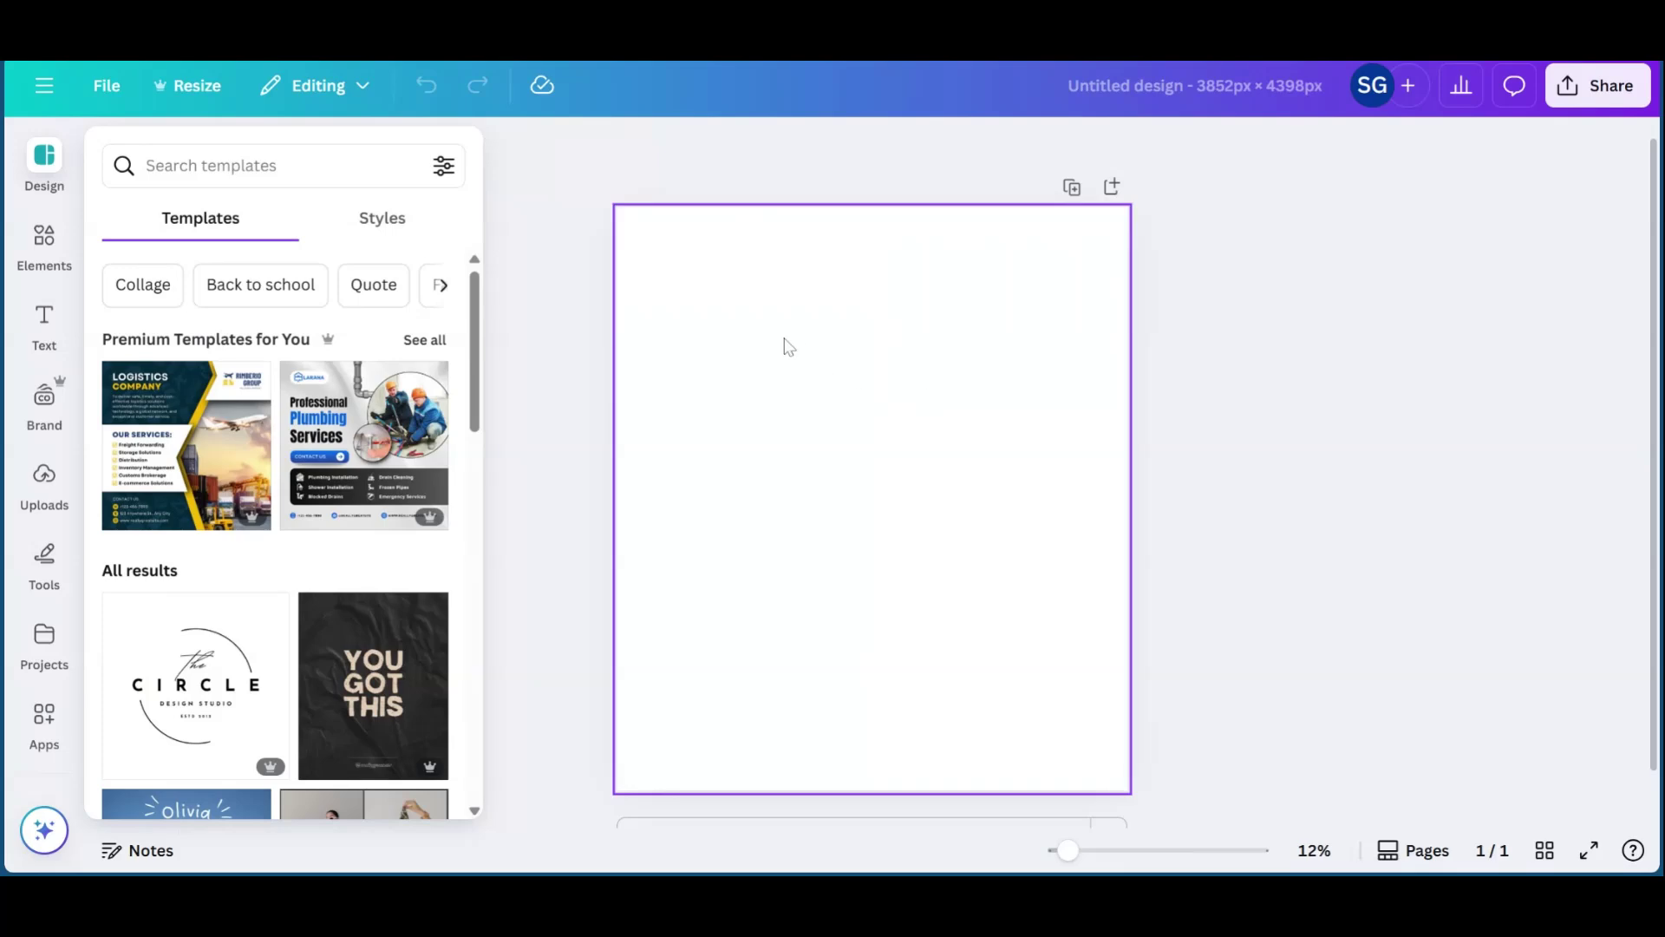
right_click(785, 347)
click(853, 423)
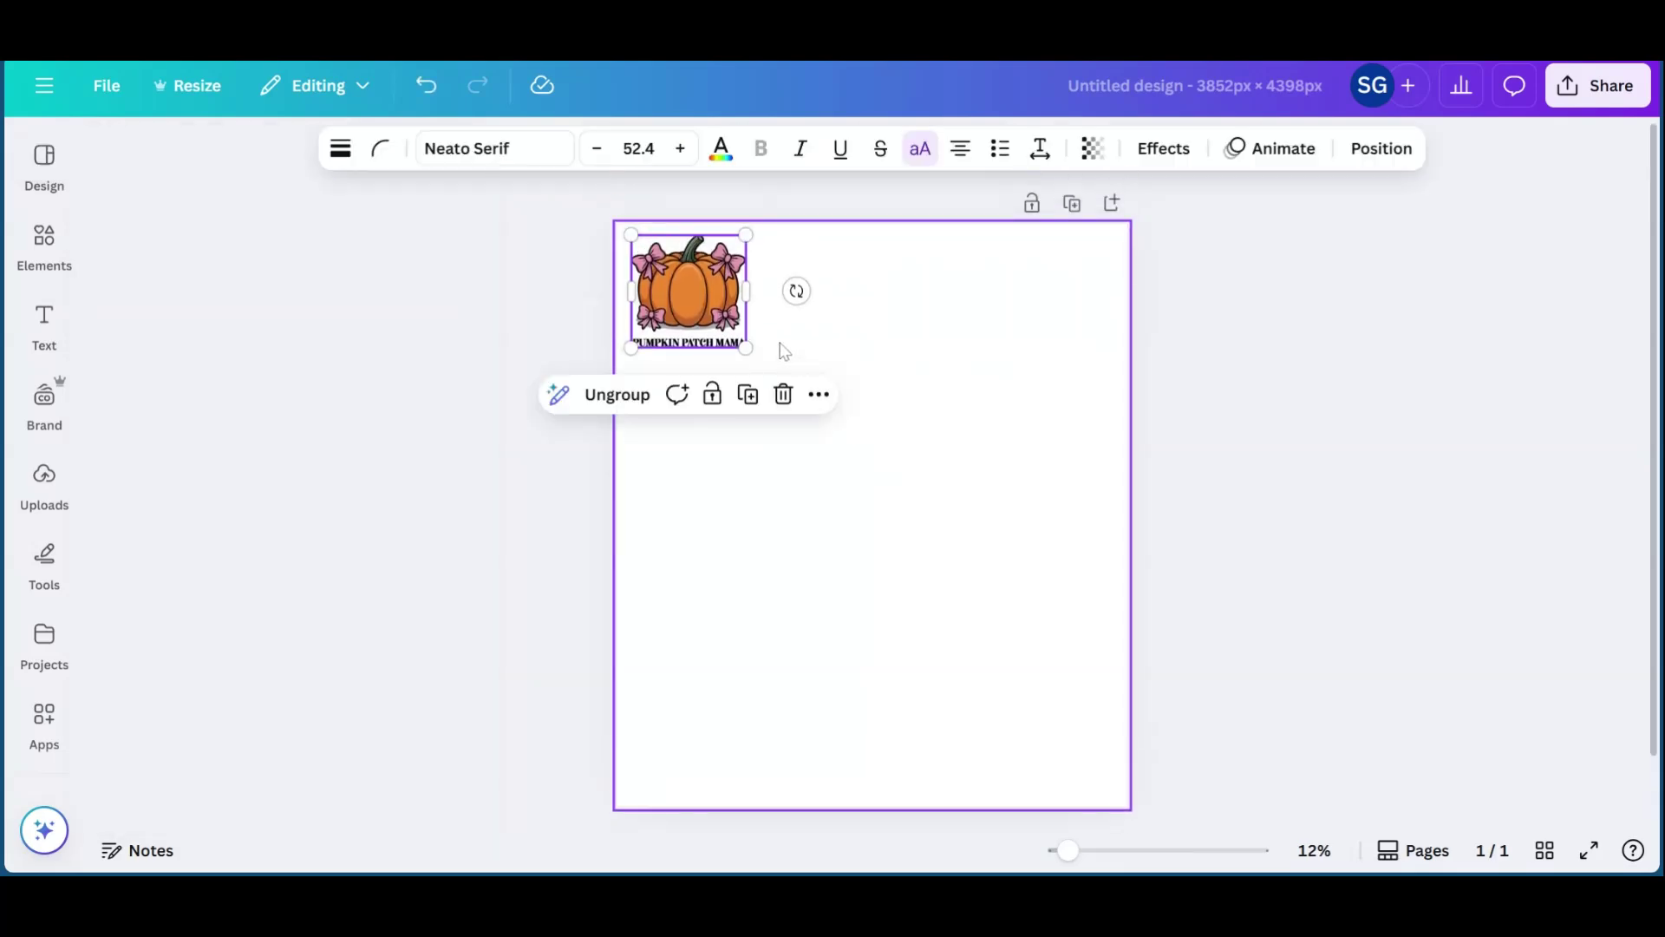
Enlarge the pumpkin group to nearly page width and centre the pumpkin horizontally.
drag(745, 348, 774, 376)
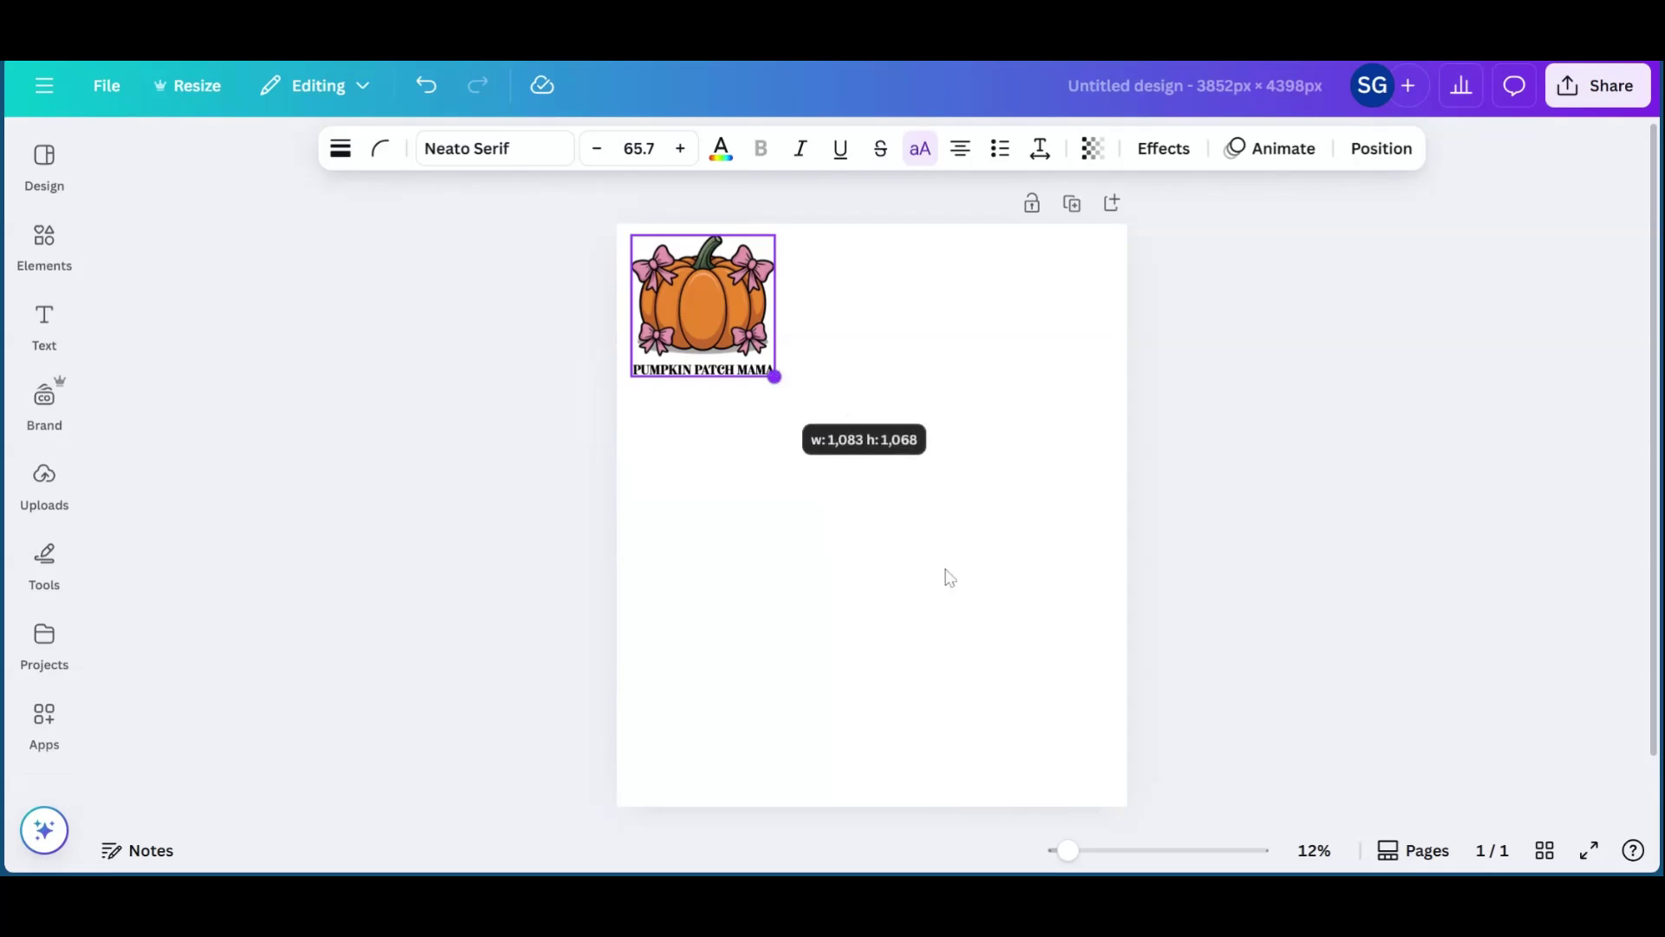
drag(949, 577, 959, 583)
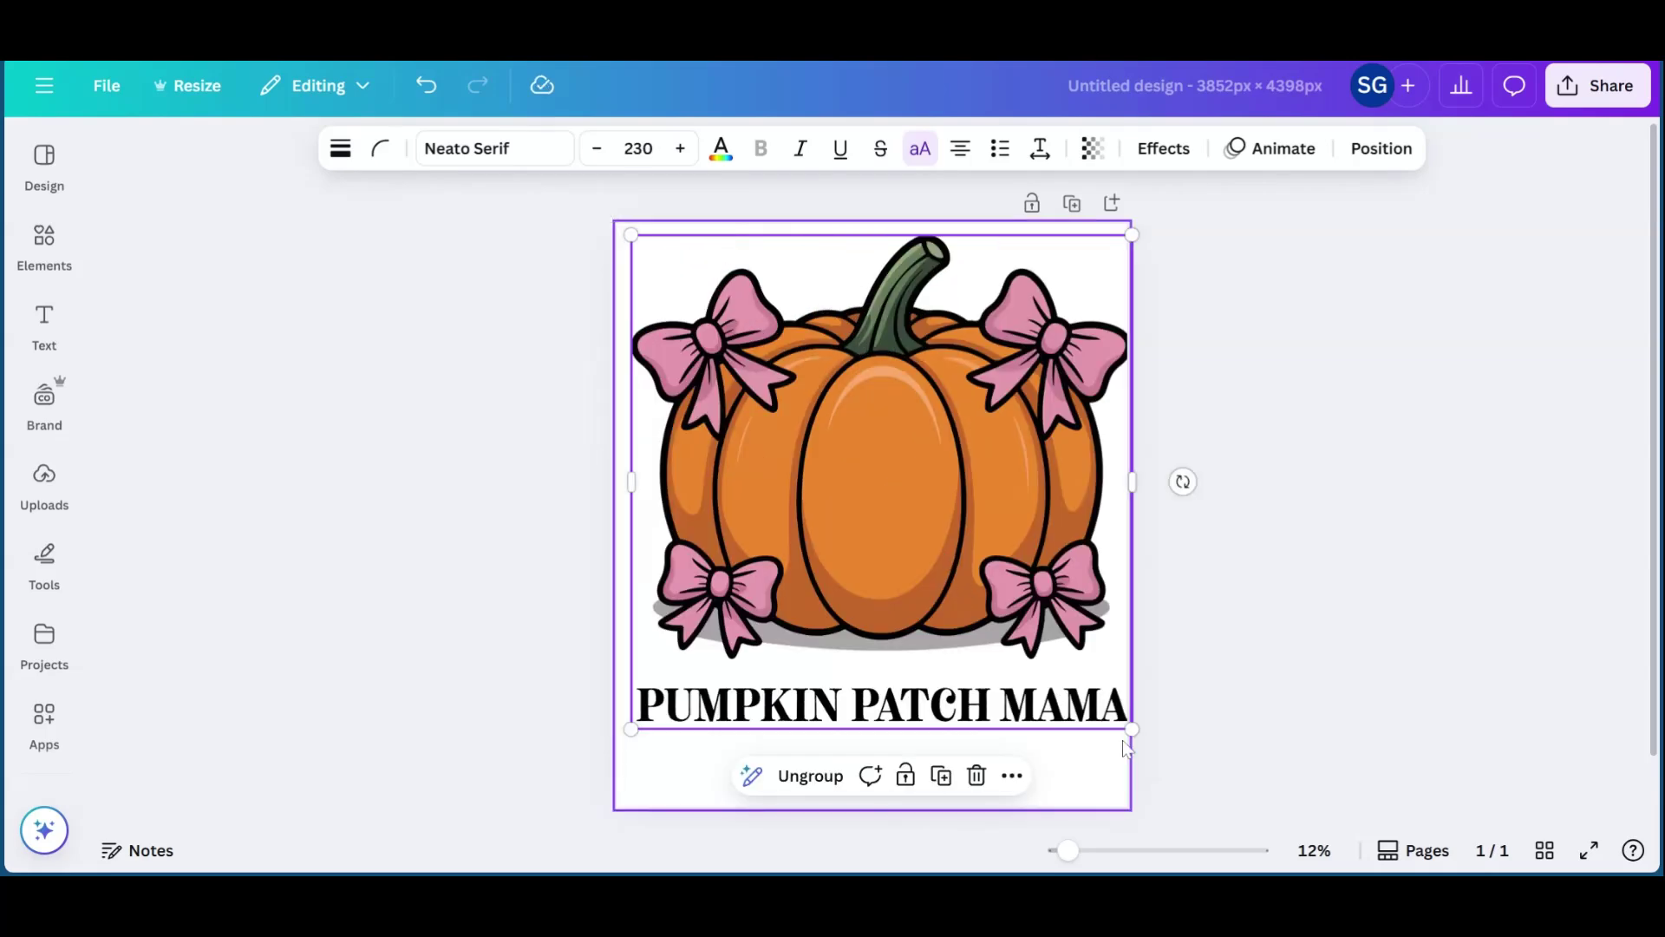
drag(1130, 726, 1056, 659)
drag(907, 476, 926, 514)
click(669, 262)
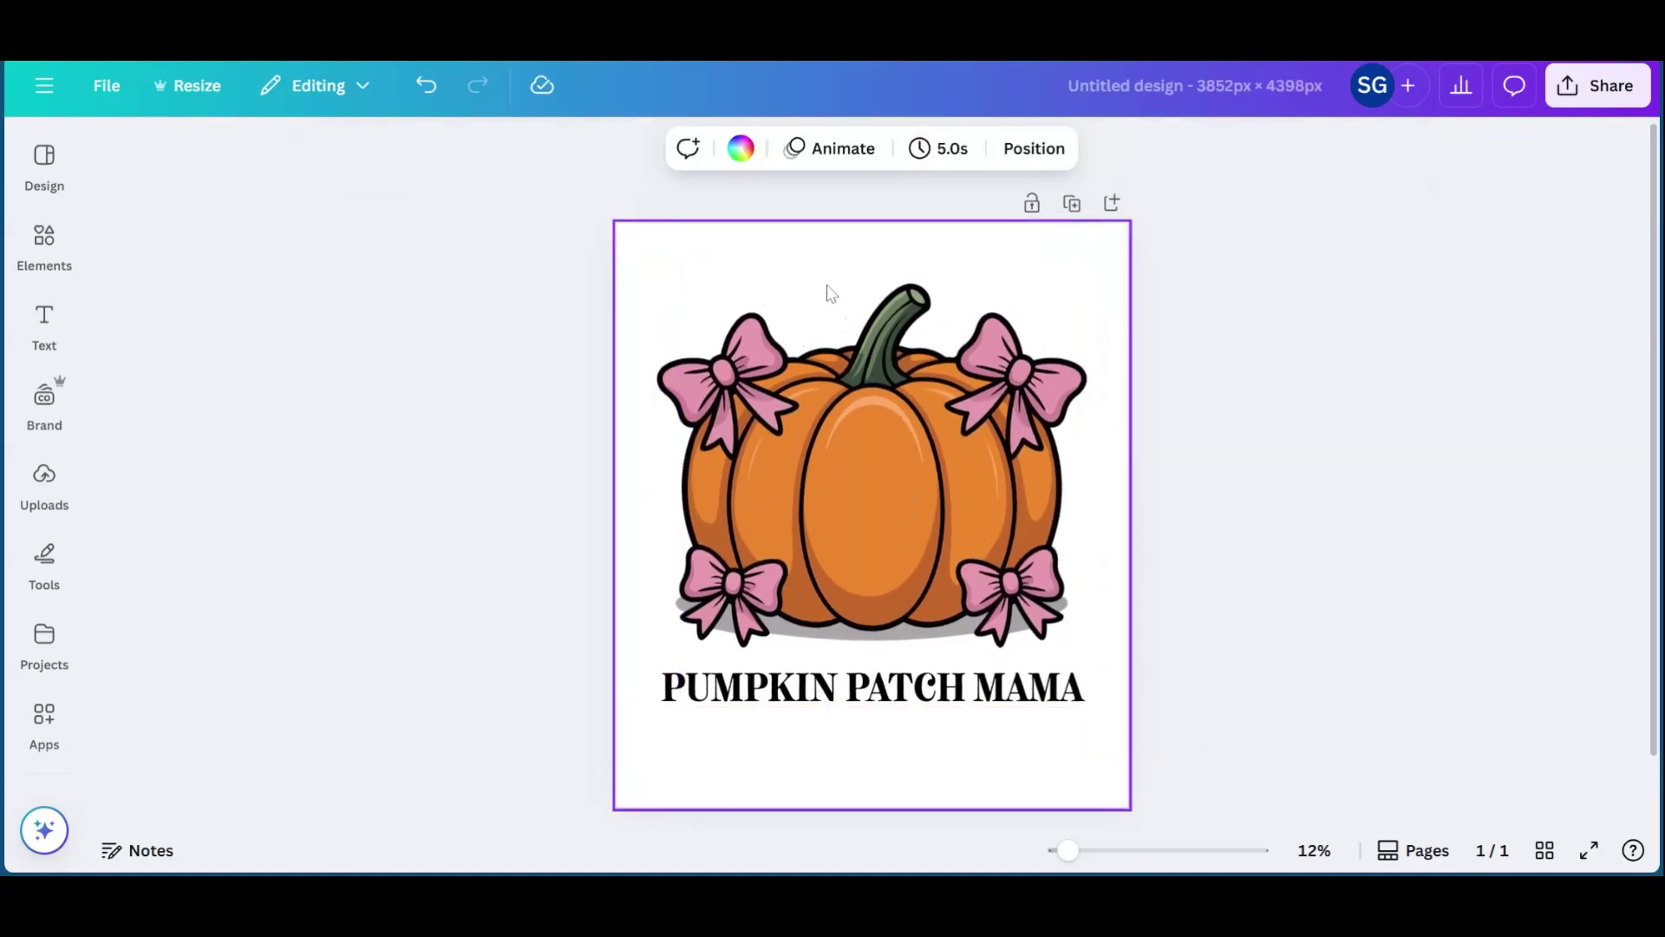
scroll(833, 294, down, 1)
double_click(876, 397)
drag(876, 397, 877, 397)
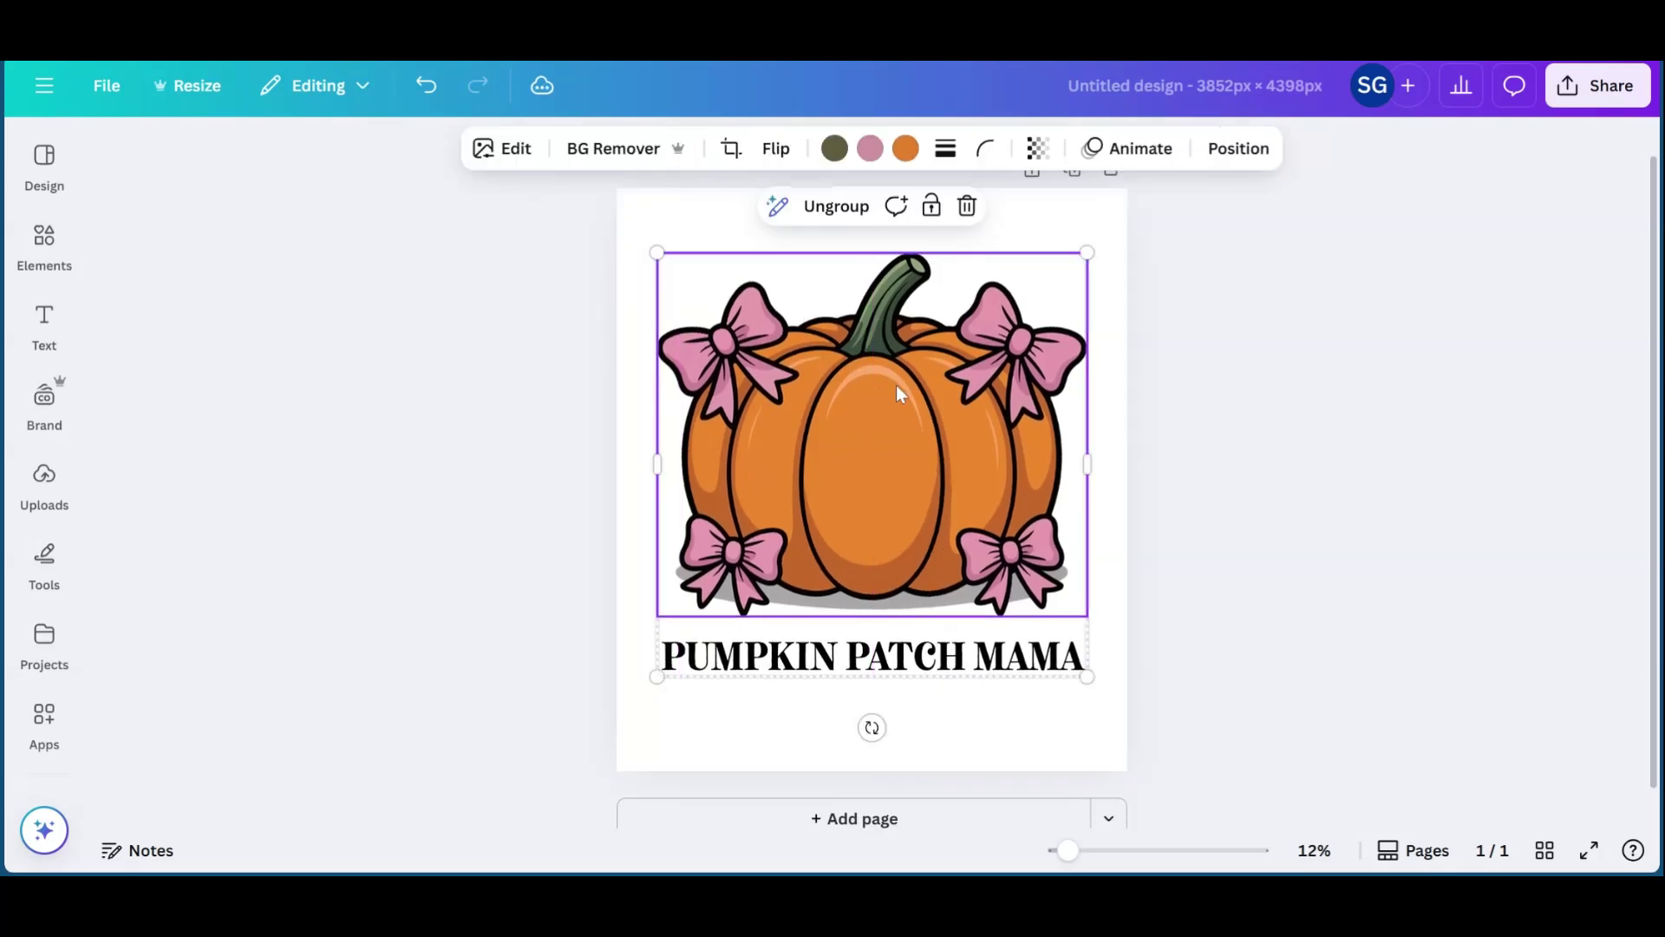
click(1069, 224)
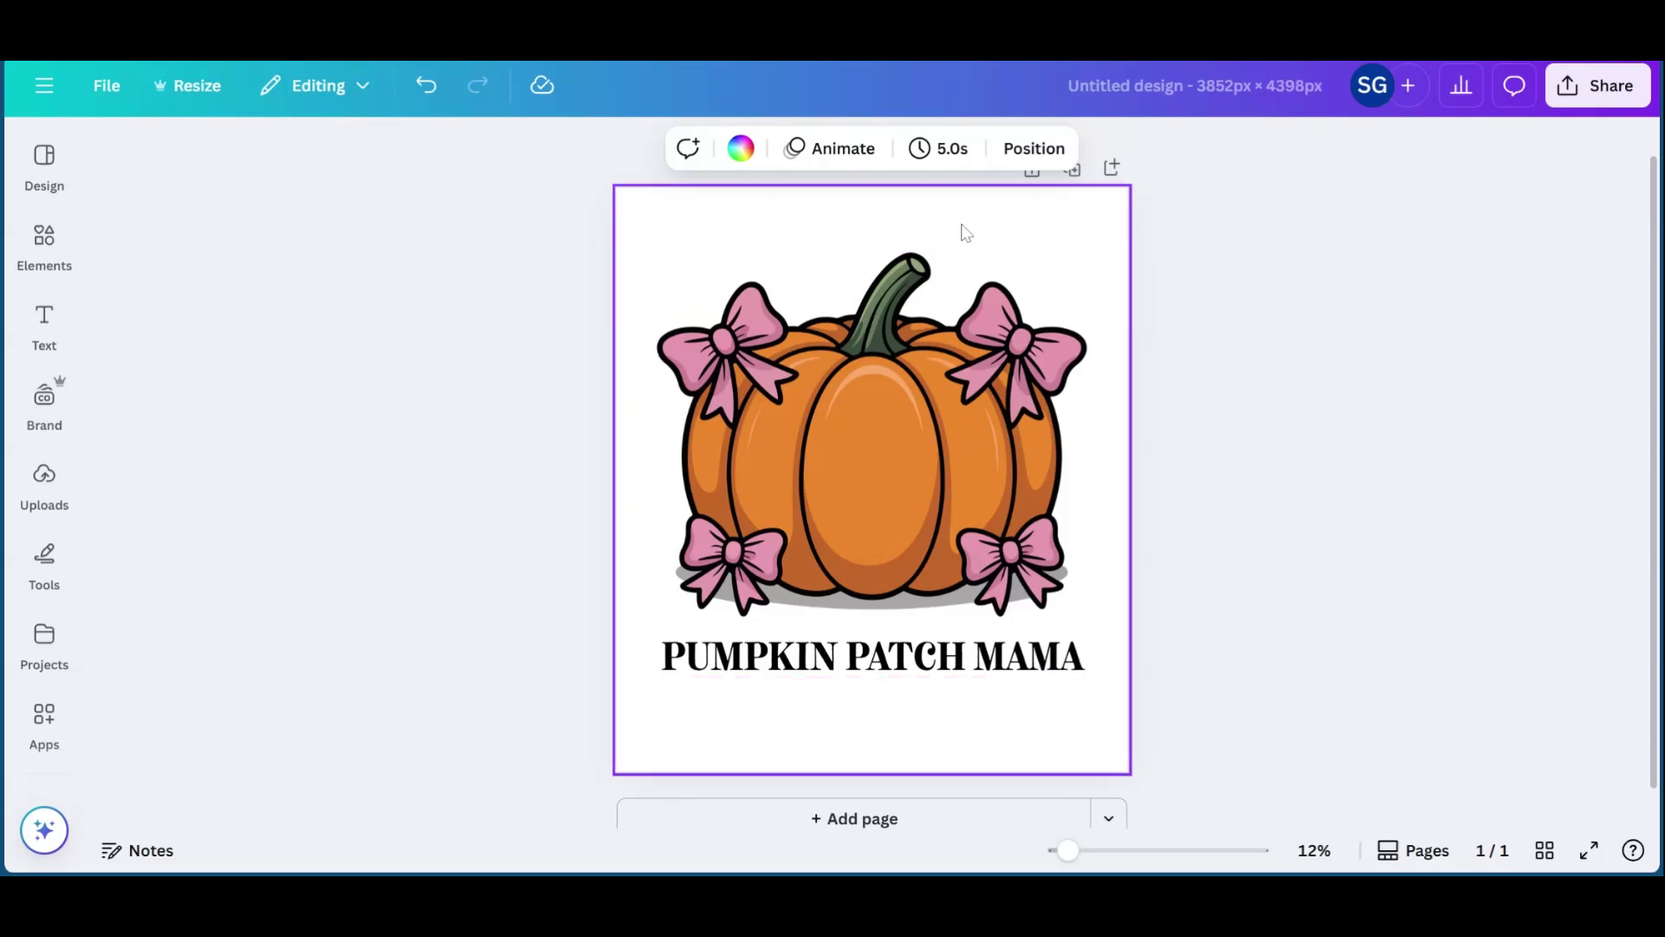
click(885, 465)
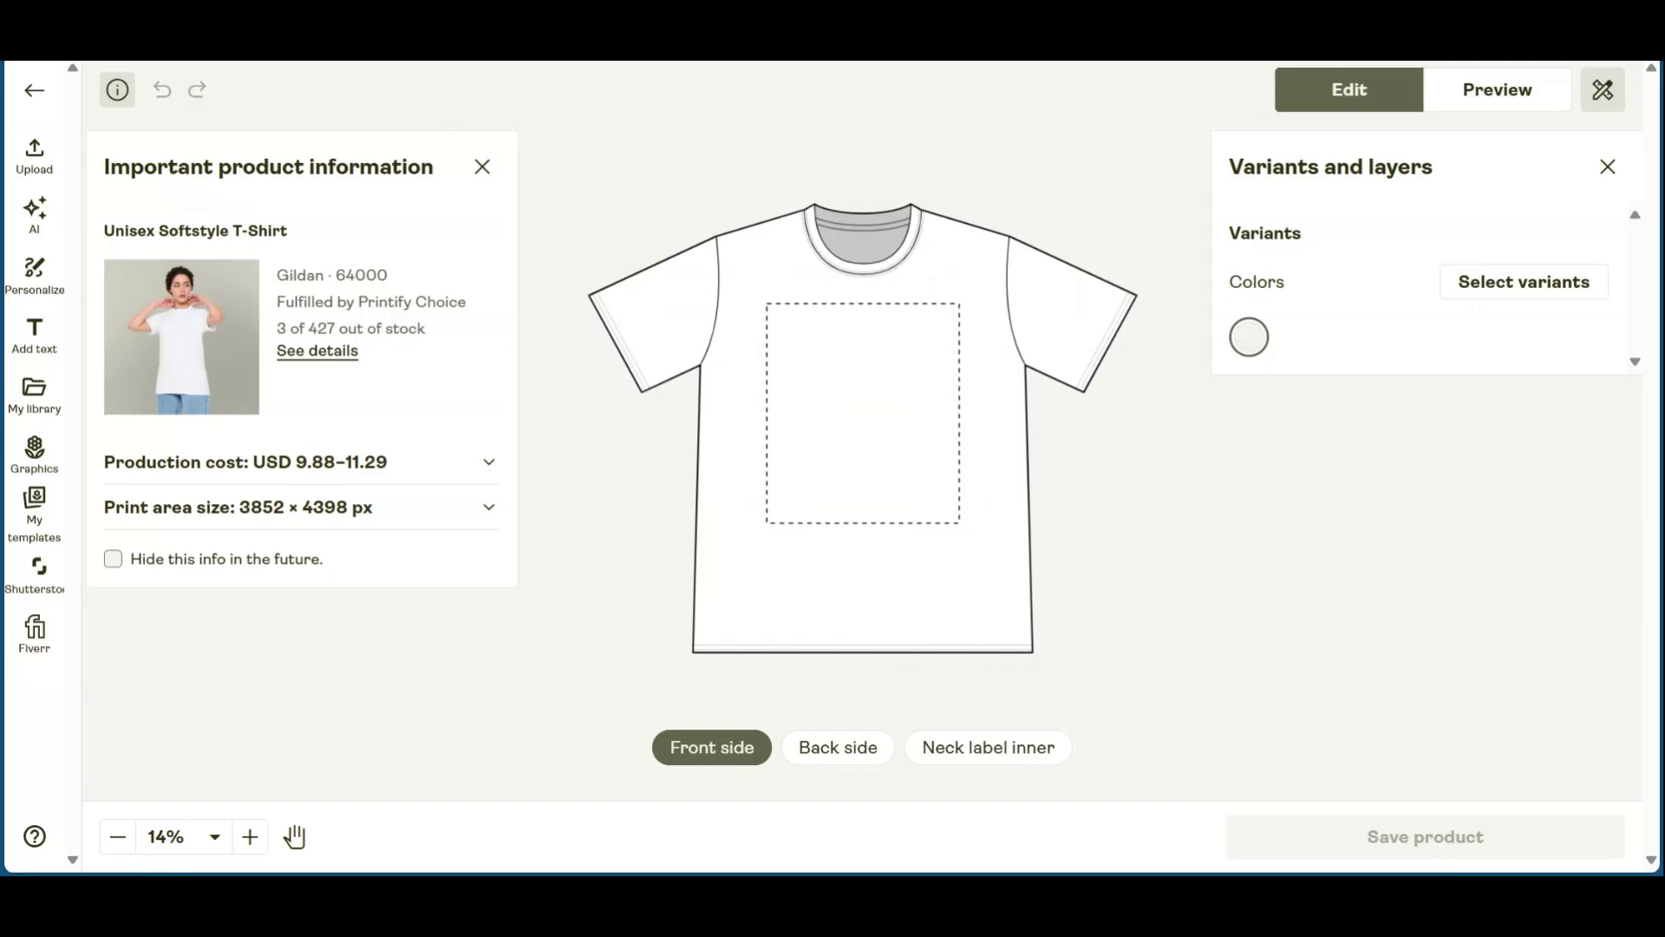
scroll(851, 502, down, 2)
scroll(851, 502, up, 2)
scroll(851, 502, down, 1)
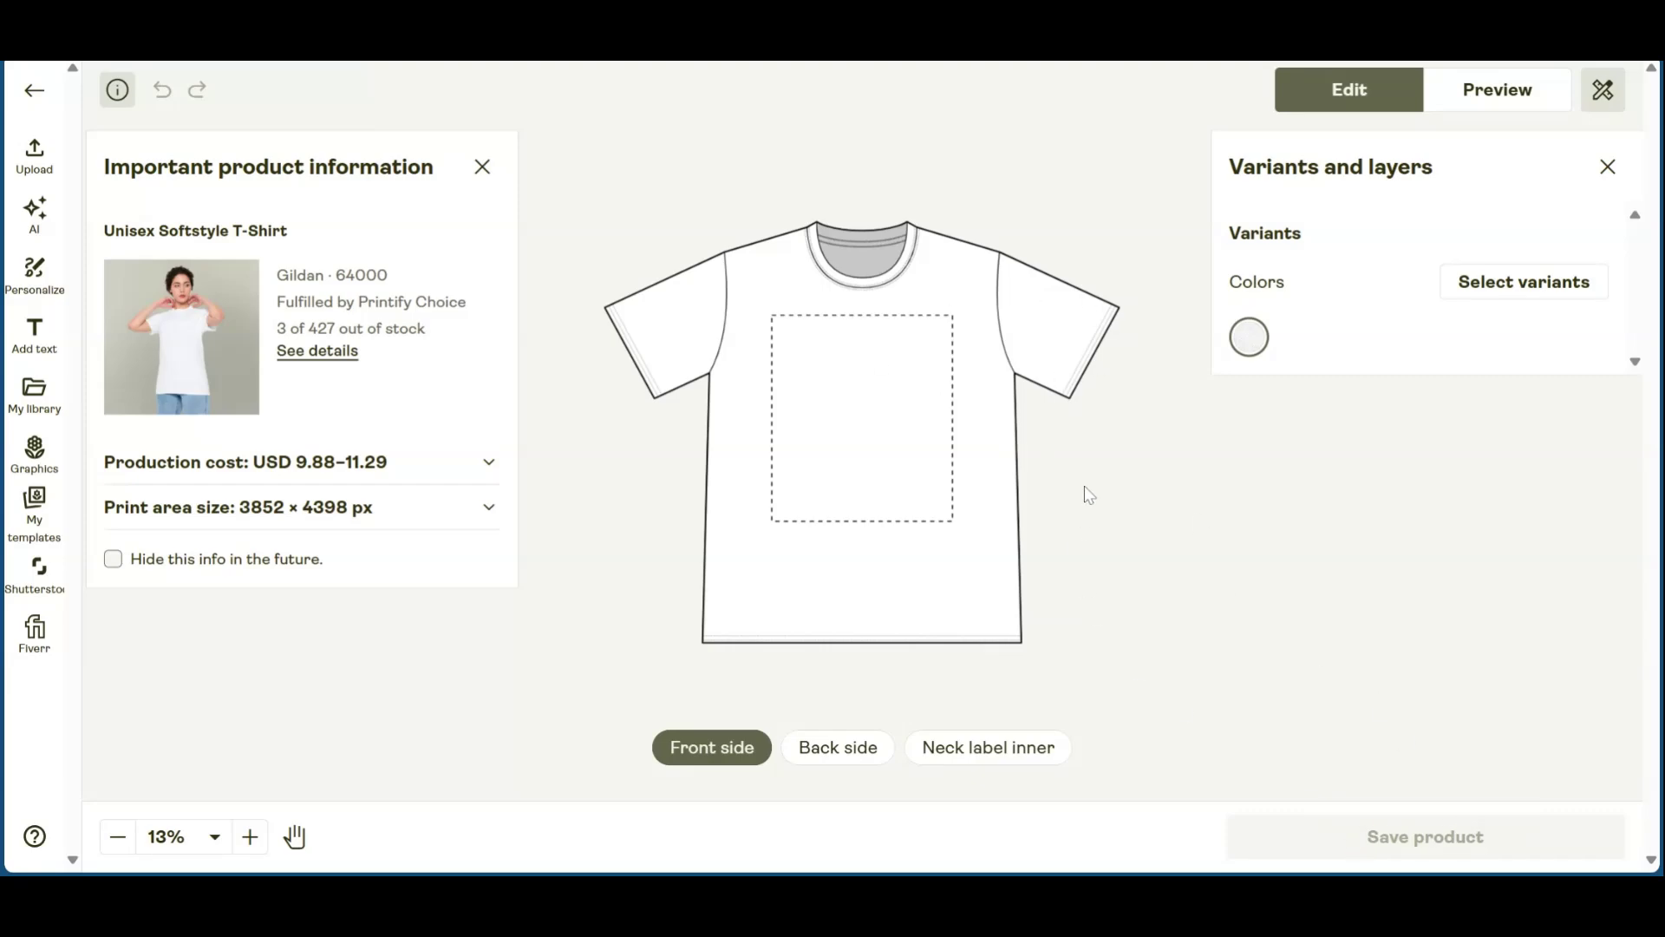
scroll(995, 454, up, 4)
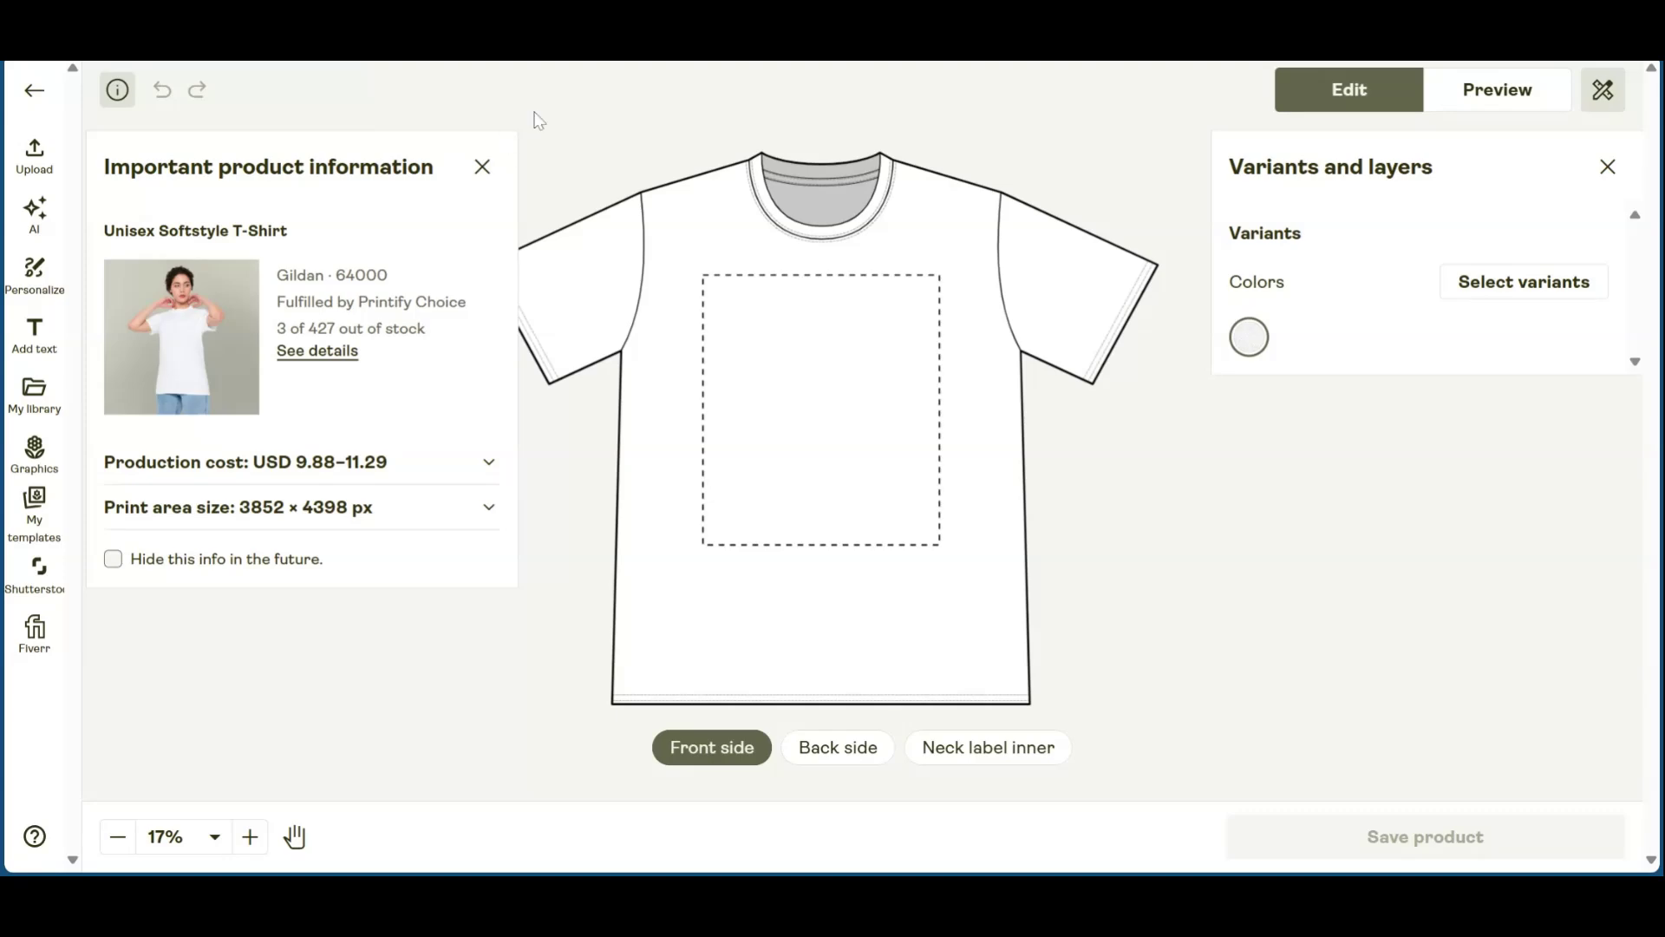
scroll(664, 180, down, 1)
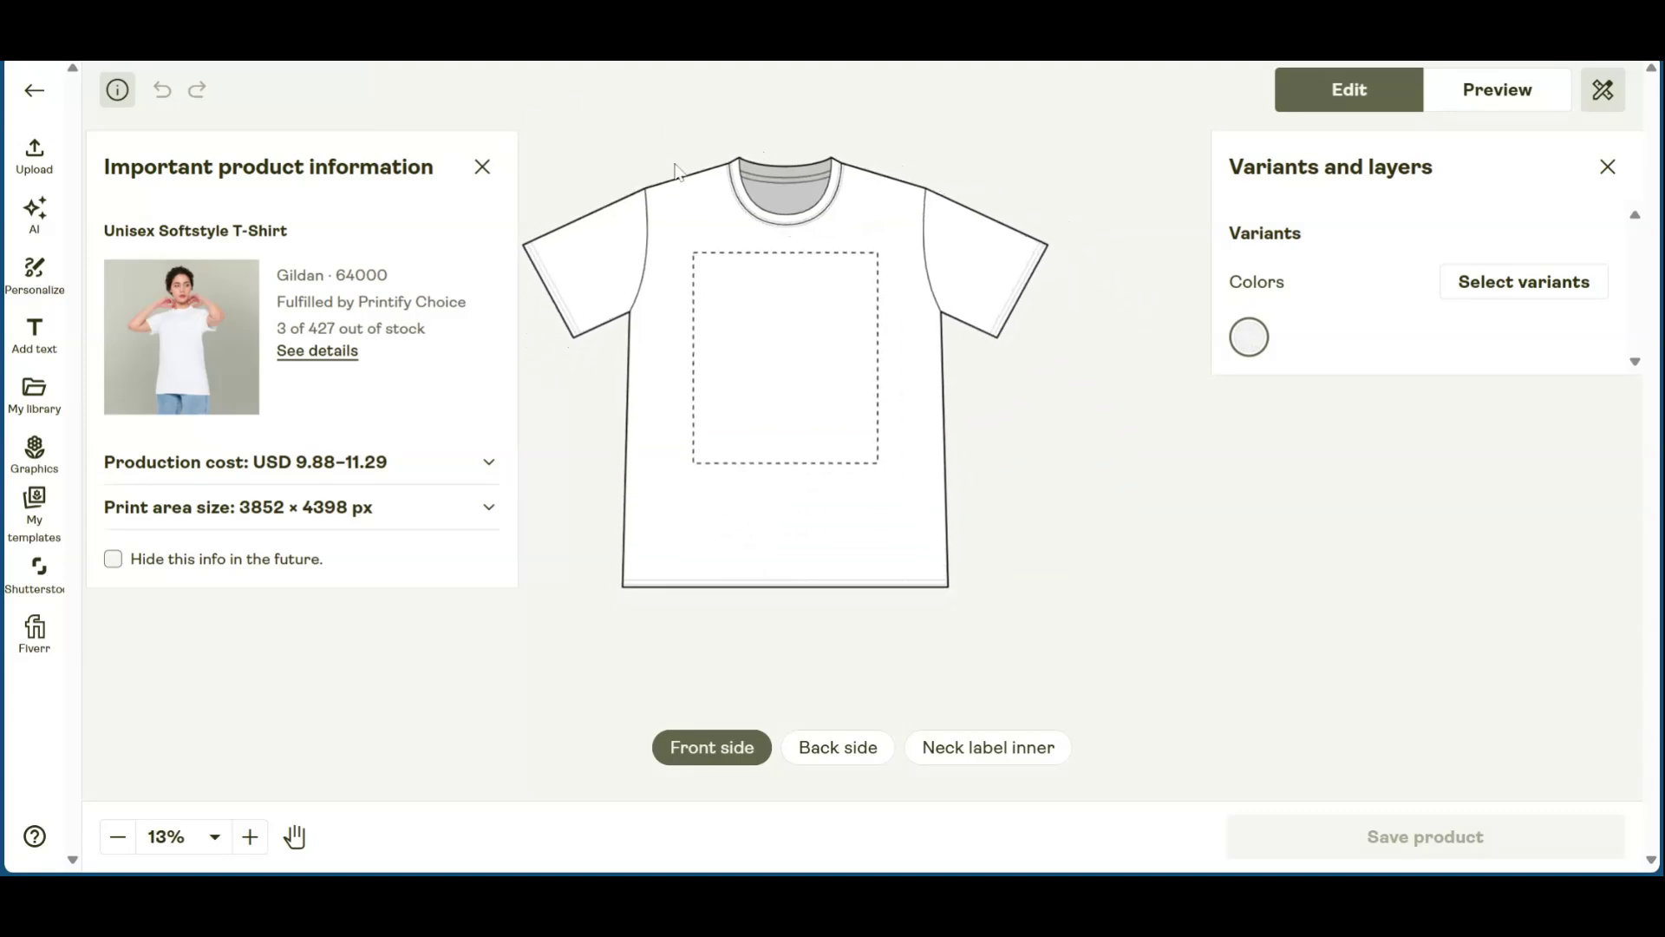
scroll(773, 169, down, 1)
scroll(774, 169, up, 1)
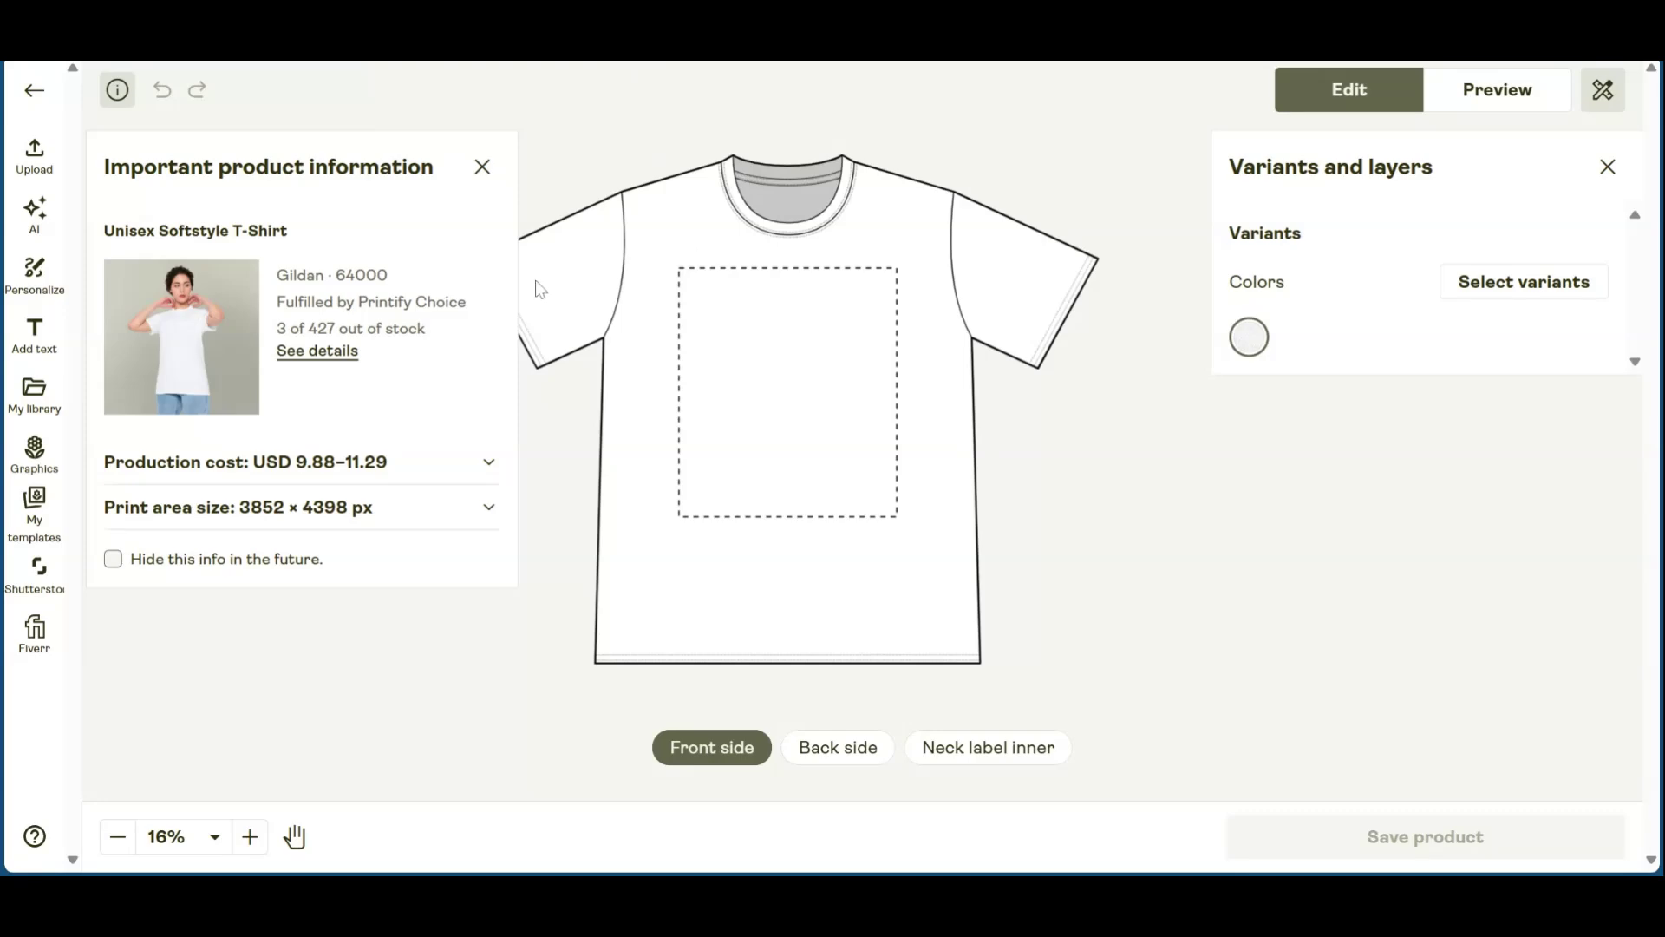
scroll(840, 241, down, 3)
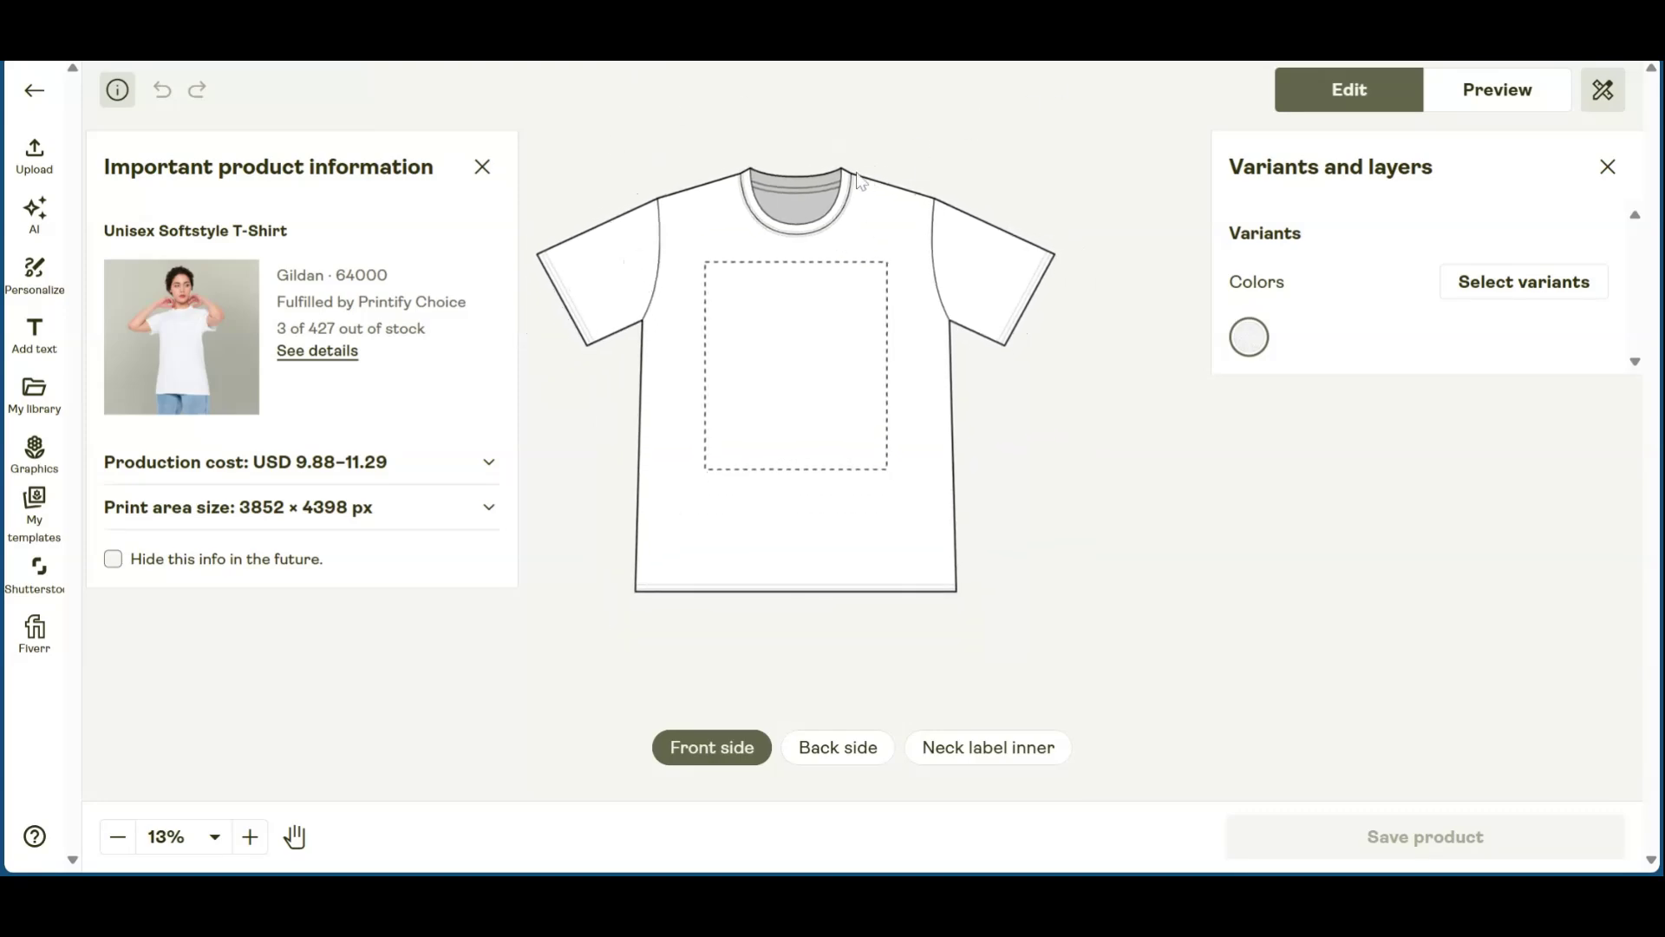
scroll(857, 180, up, 3)
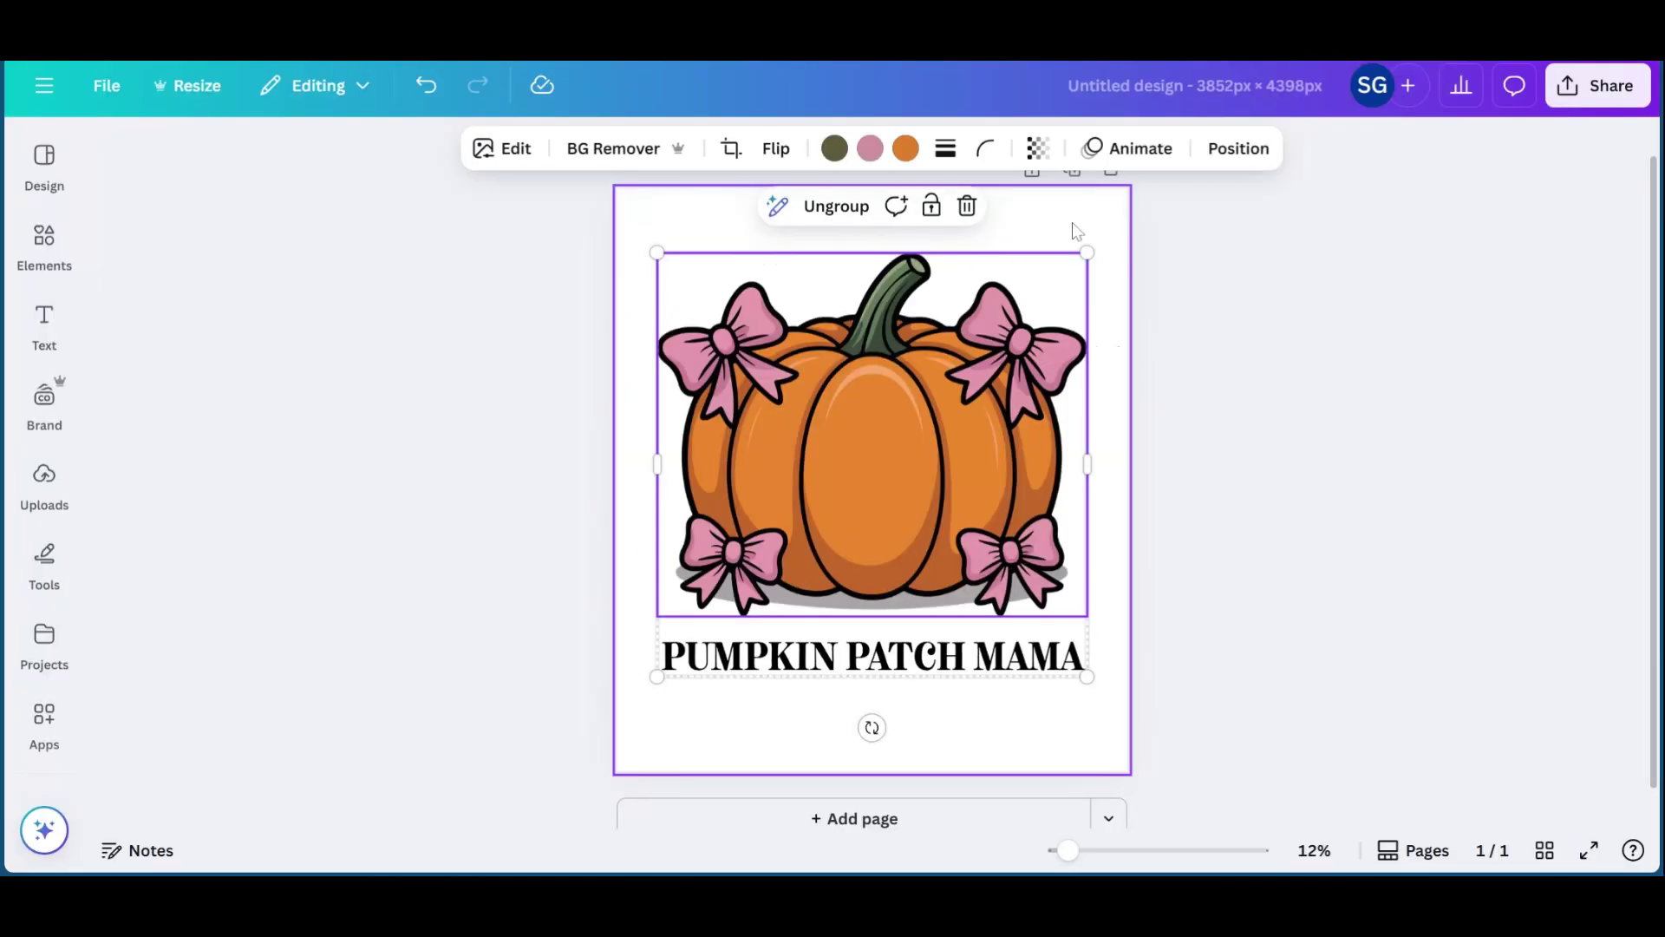
click(1072, 222)
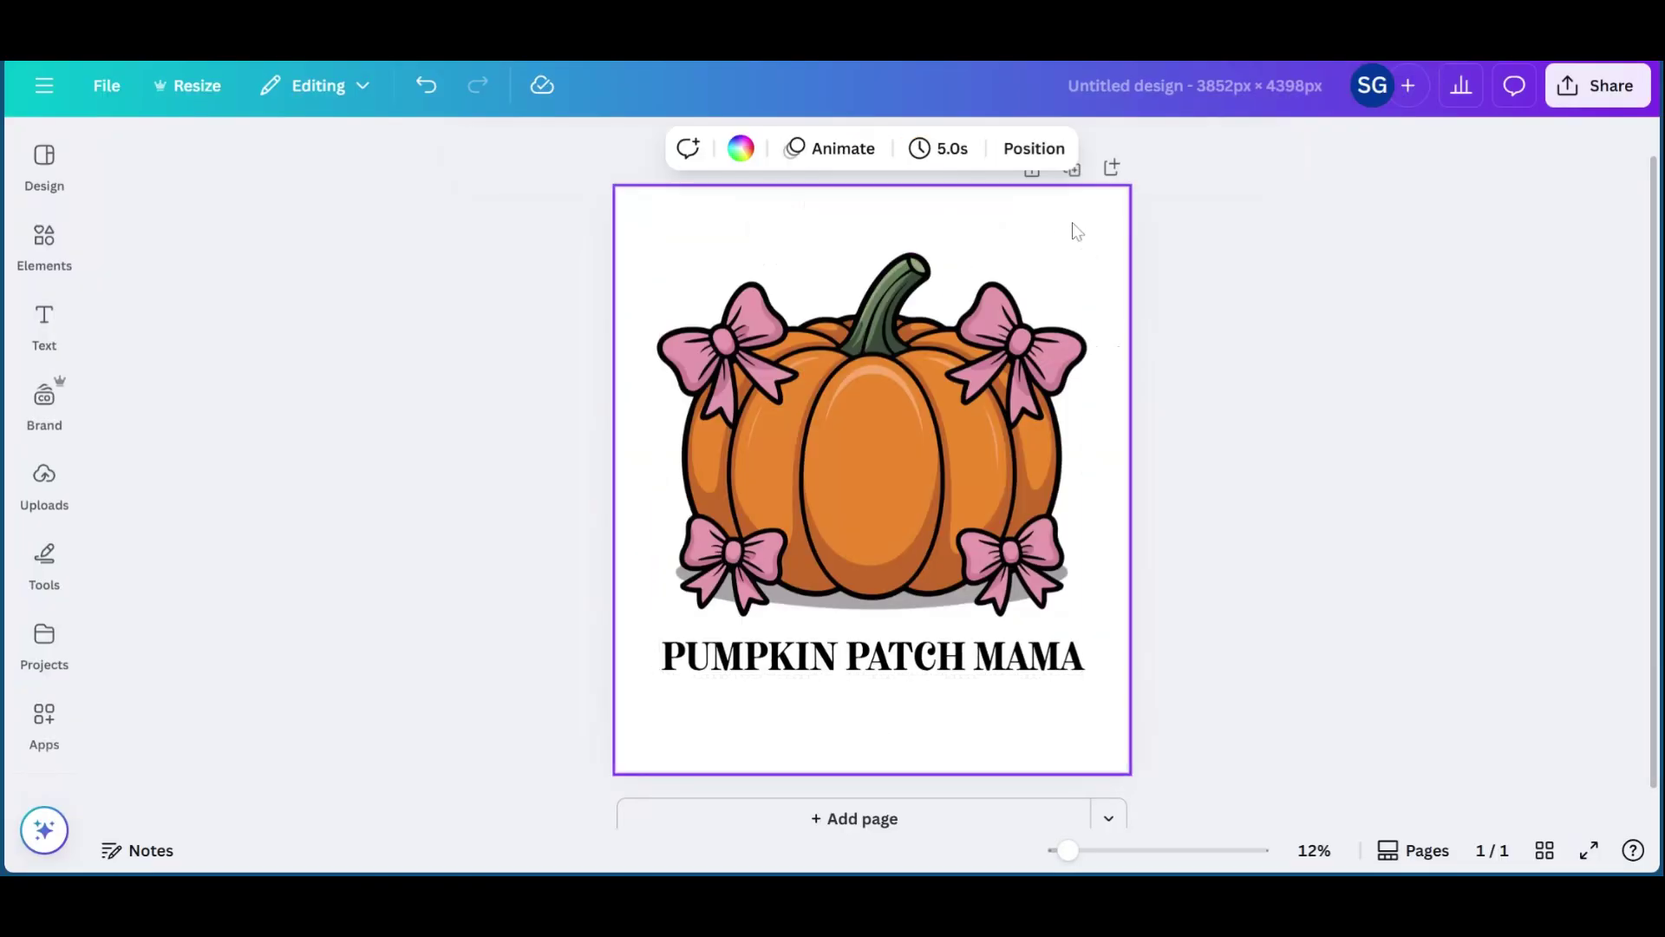
click(701, 651)
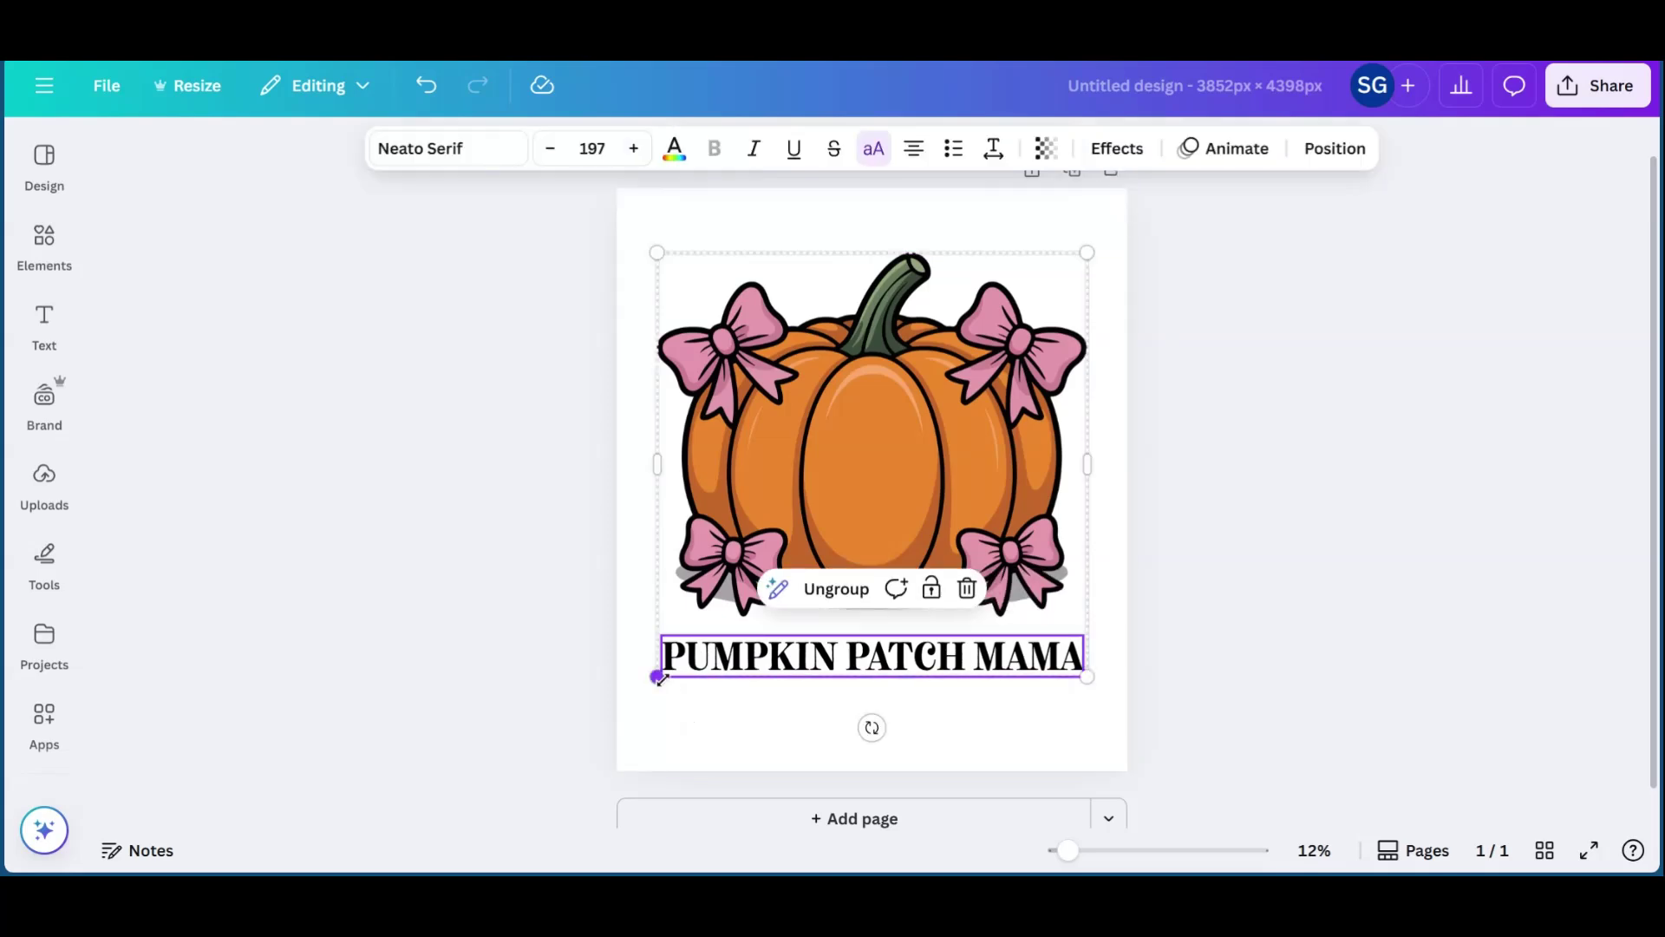